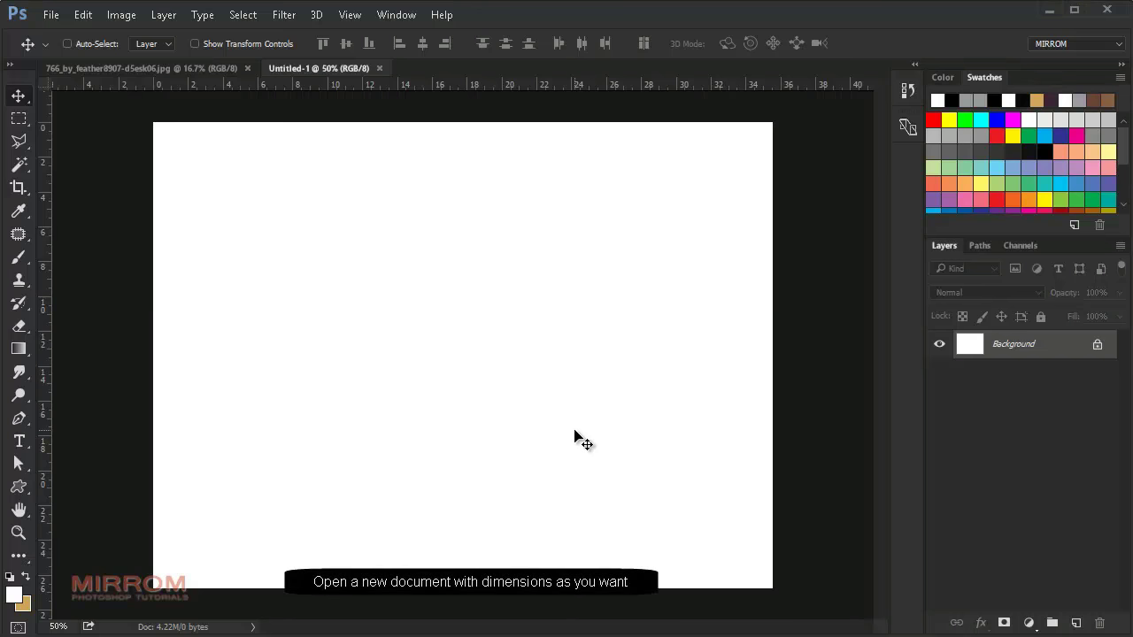
Copy the misty landscape photo into the Untitled-1 document as Layer 1
click(185, 71)
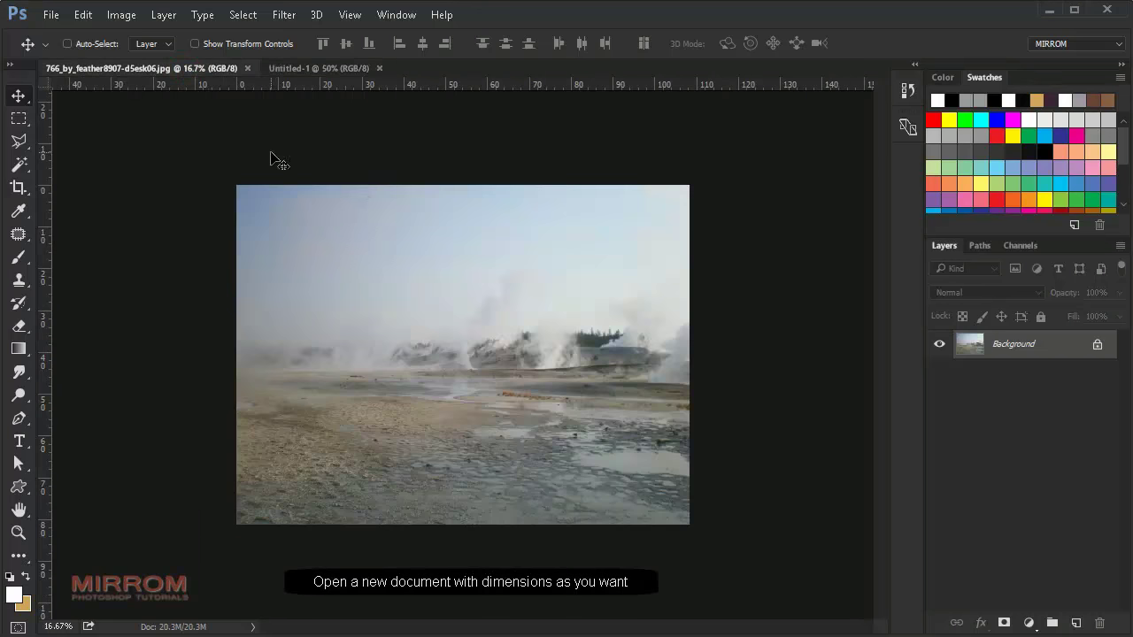
drag(431, 316, 410, 220)
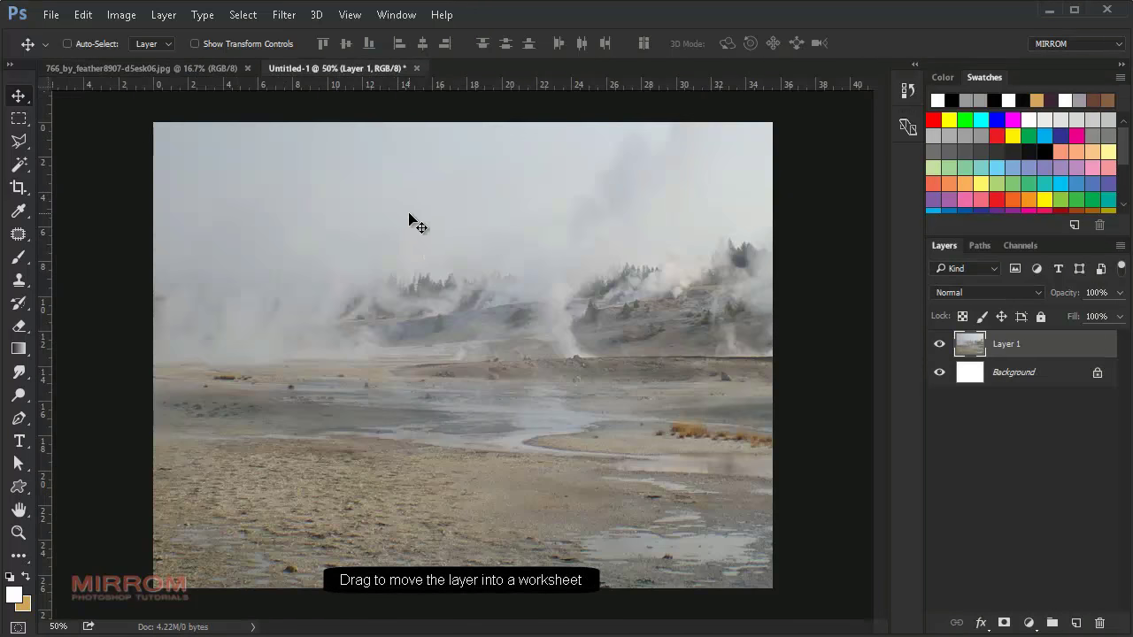
mouse_move(479, 303)
mouse_down()
mouse_move(508, 312)
mouse_move(481, 351)
mouse_up()
key(ctrl+minus)
key(ctrl+minus)
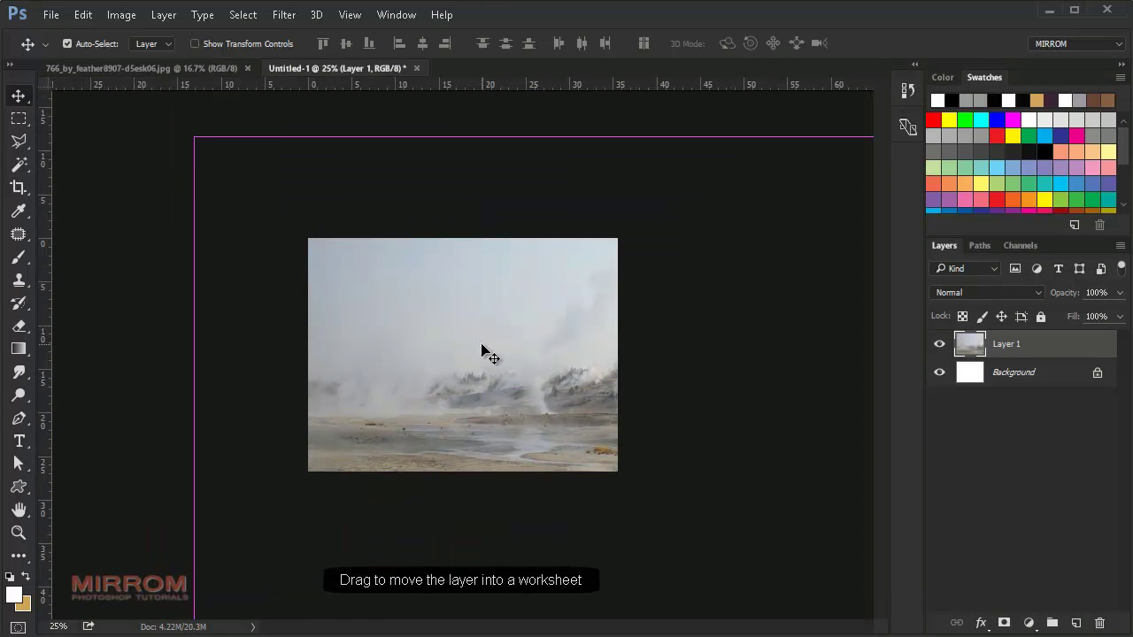
Scale and position the landscape photo to fill the canvas, viewed at 50%
key(ctrl+t)
drag(873, 210, 662, 190)
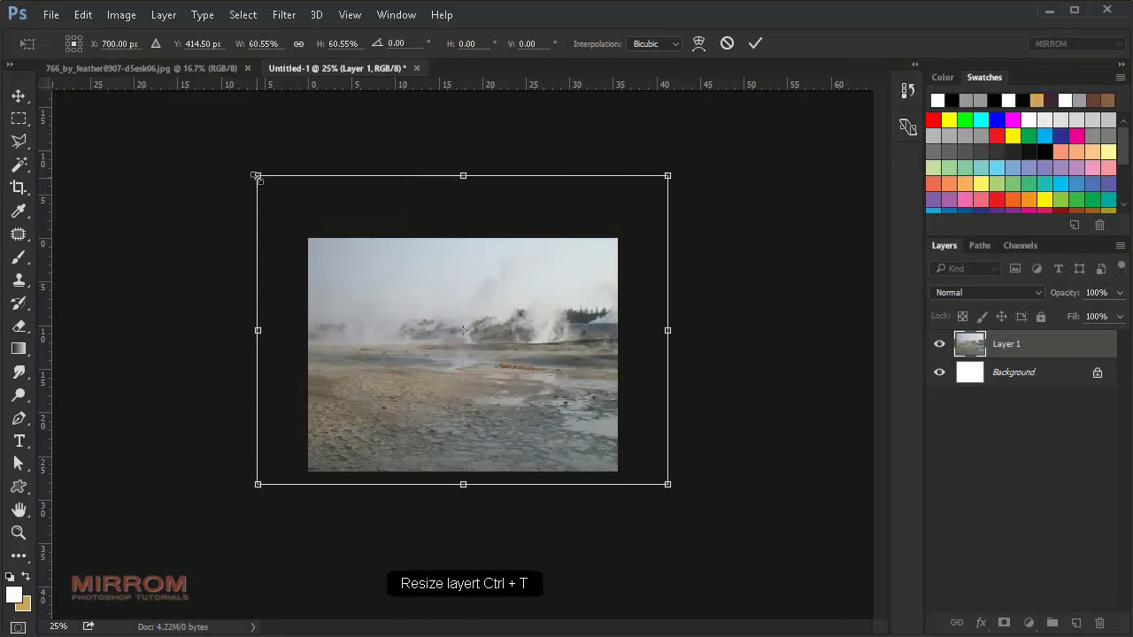
drag(256, 176, 283, 185)
drag(399, 284, 404, 293)
drag(478, 198, 479, 212)
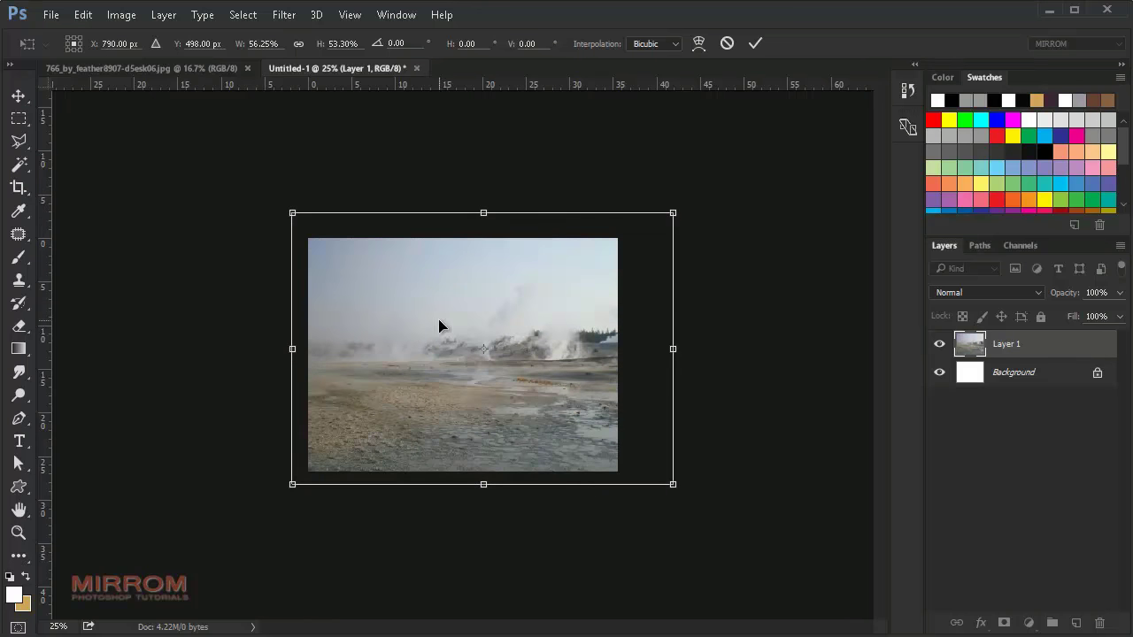
drag(439, 326, 437, 328)
drag(671, 210, 701, 189)
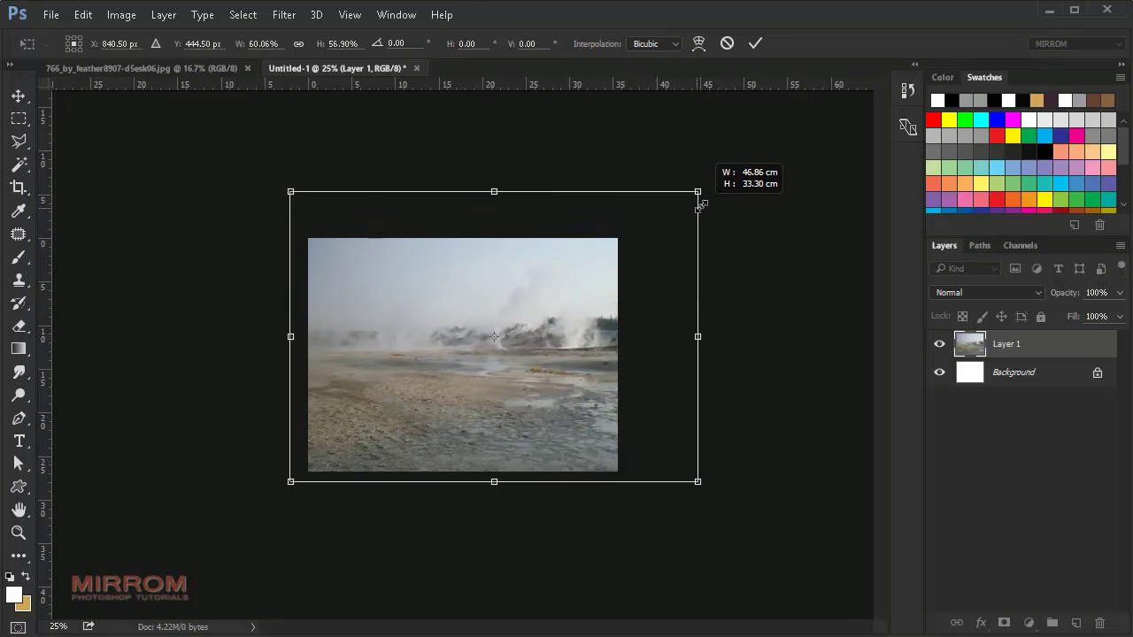
drag(550, 254, 576, 258)
key(Return)
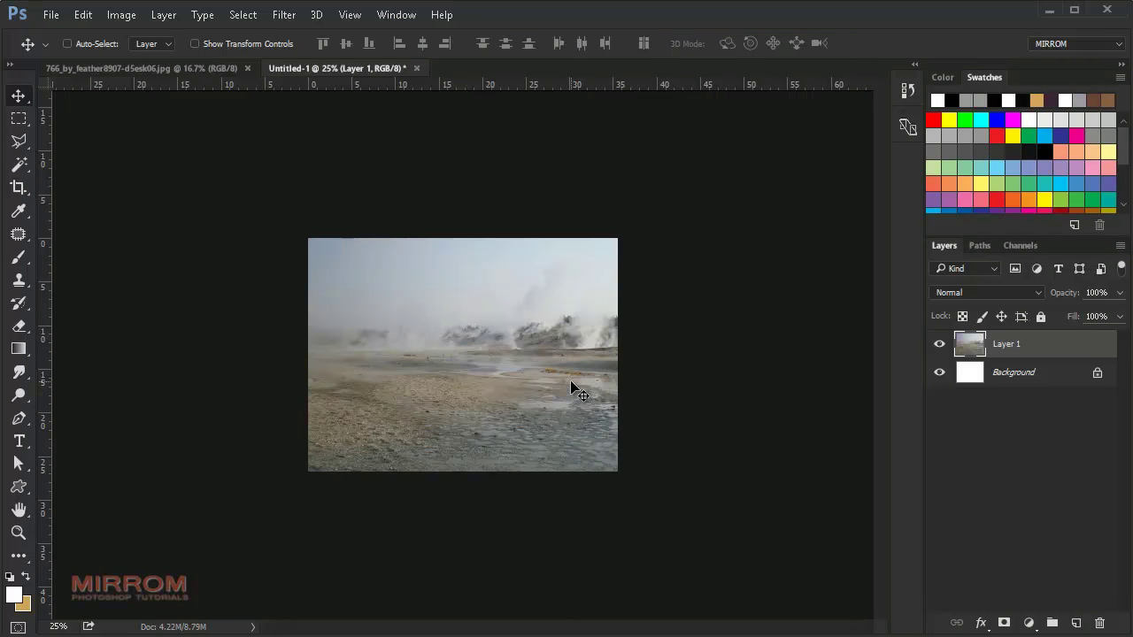
key(ctrl+plus)
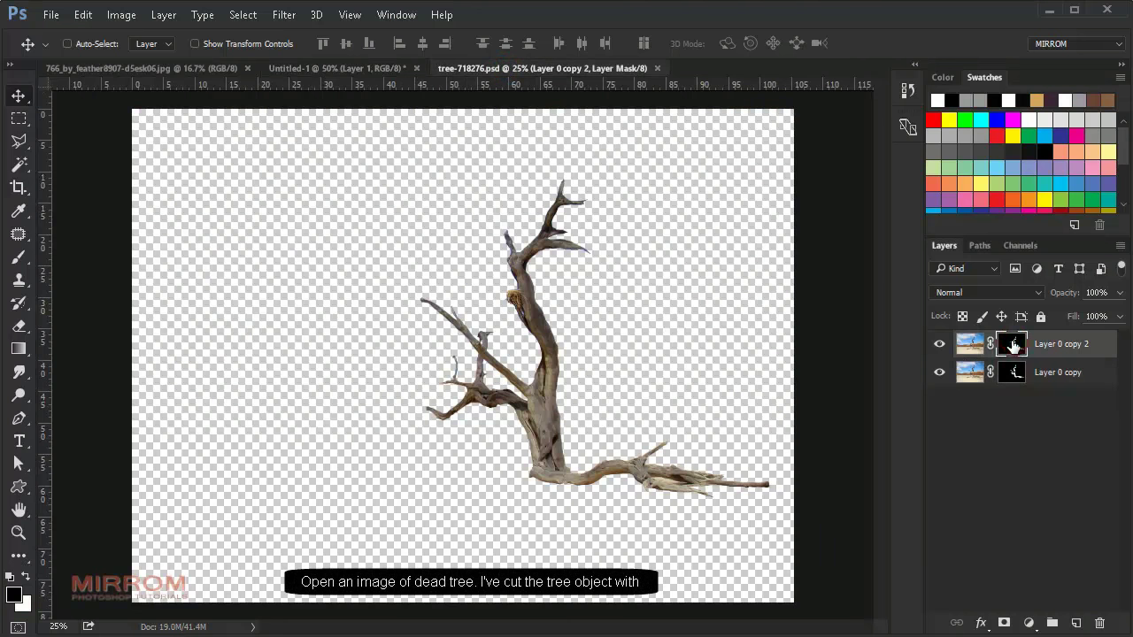
Re-enable the dead tree's mask, copy the cutout into the landscape, and close tree-718276.psd unsaved
shift+click(1013, 347)
right_click(994, 347)
click(1008, 356)
mouse_move(557, 238)
mouse_down()
mouse_move(412, 71)
mouse_move(392, 96)
mouse_move(435, 238)
mouse_up()
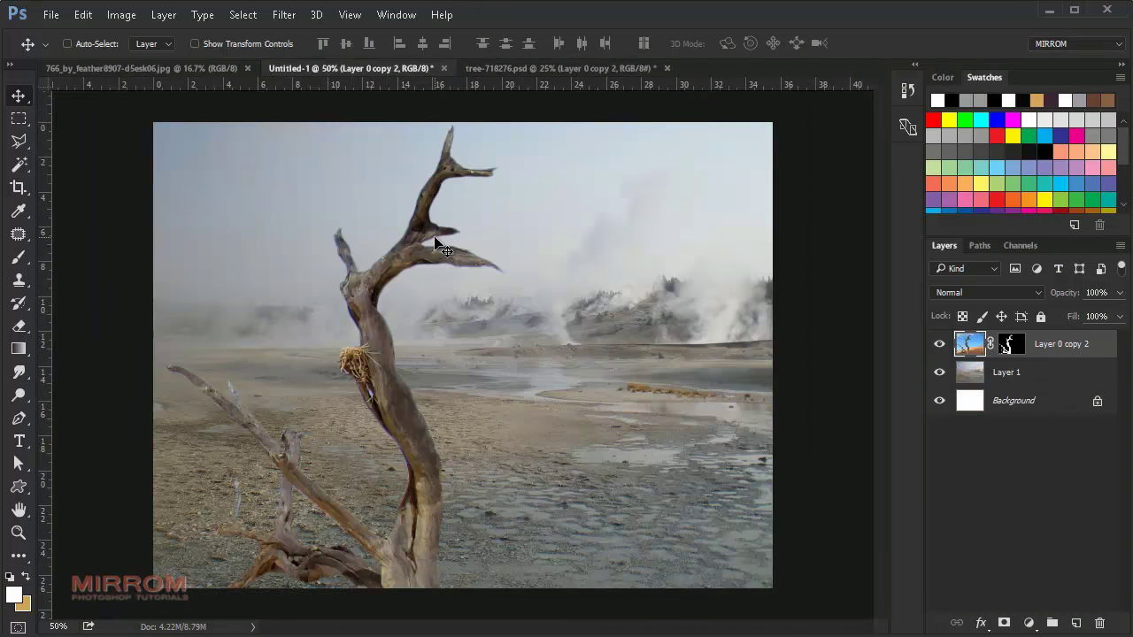
click(663, 68)
click(576, 258)
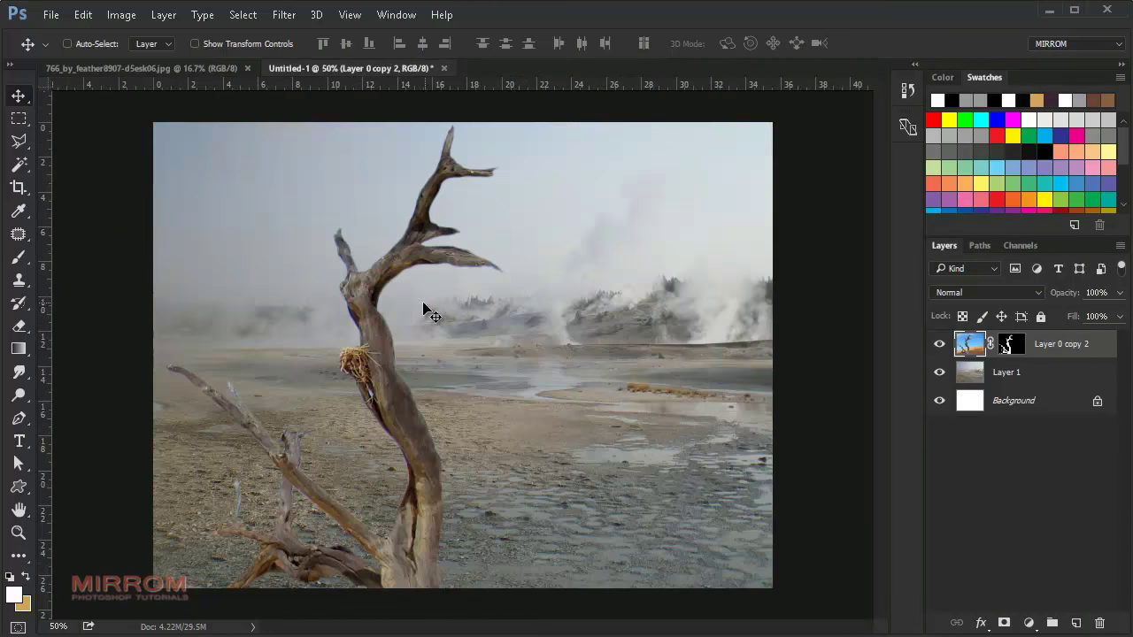
drag(411, 306, 500, 282)
Scale the tree to 38%, then enlarge and place it on the ground right of centre
key(ctrl+t)
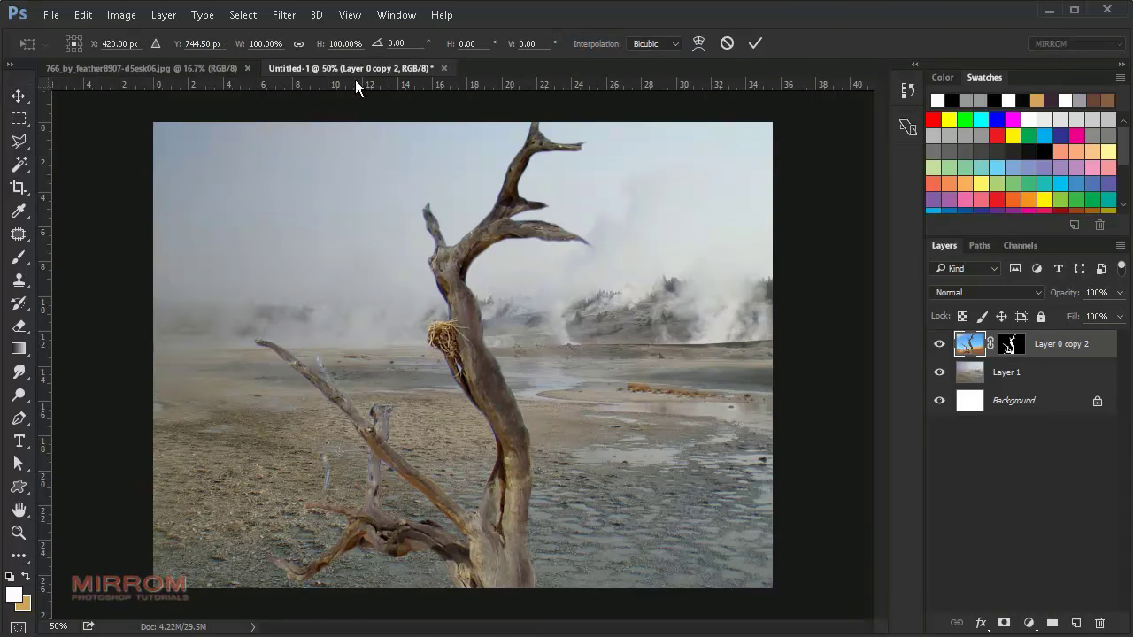
click(279, 43)
text(38)
mouse_move(321, 284)
mouse_down()
mouse_move(452, 325)
mouse_move(486, 289)
mouse_up()
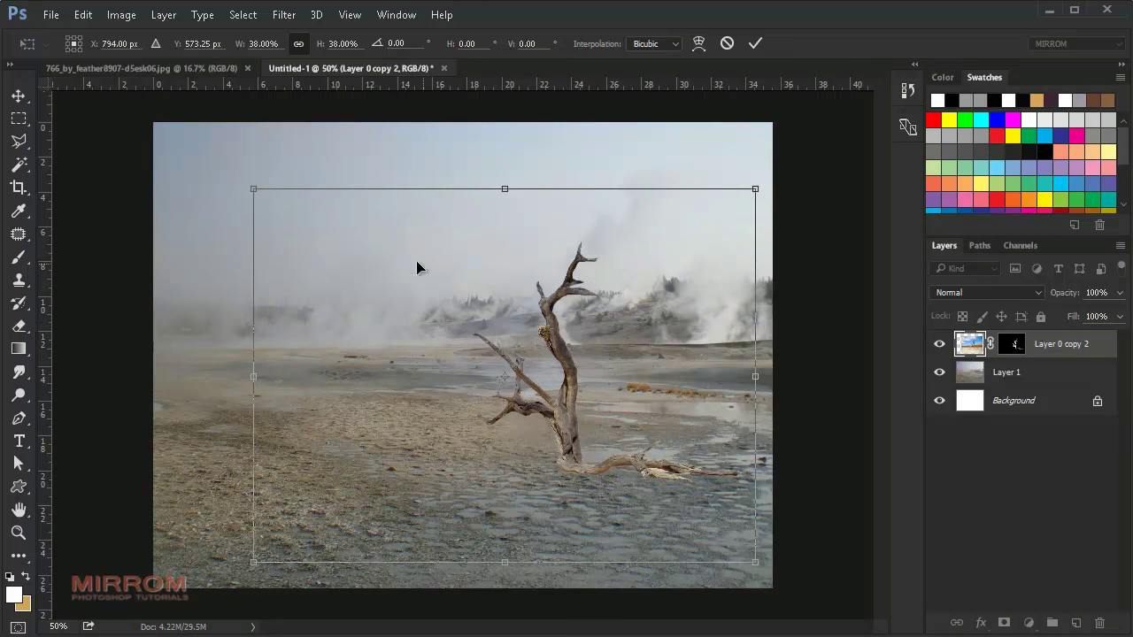
drag(253, 187, 101, 81)
drag(754, 561, 814, 604)
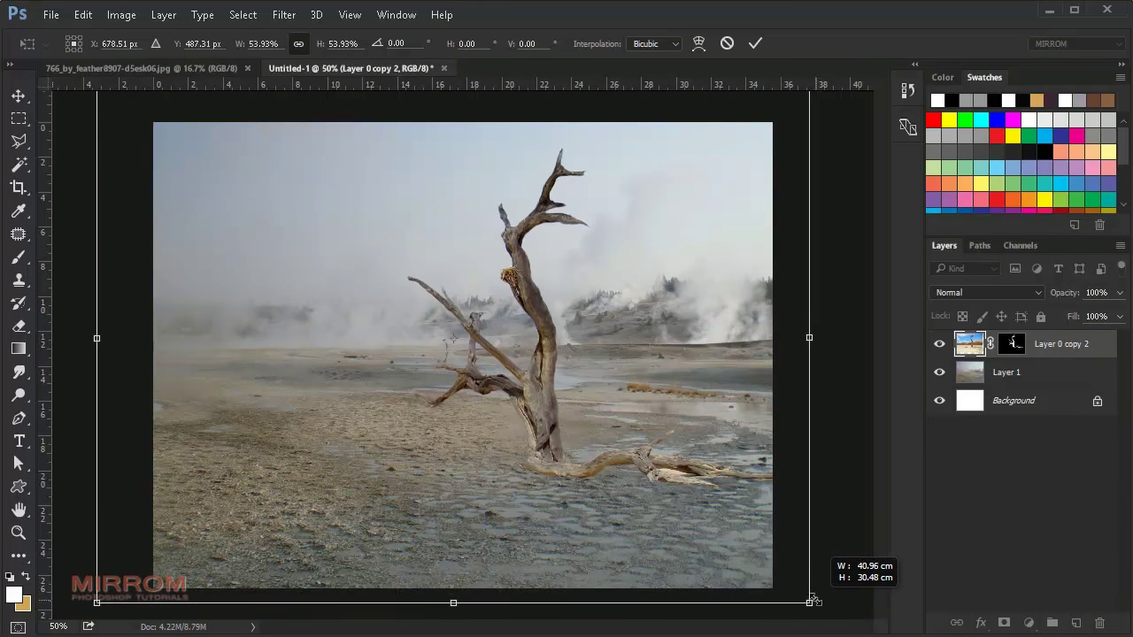
drag(660, 445, 665, 446)
drag(822, 607, 836, 617)
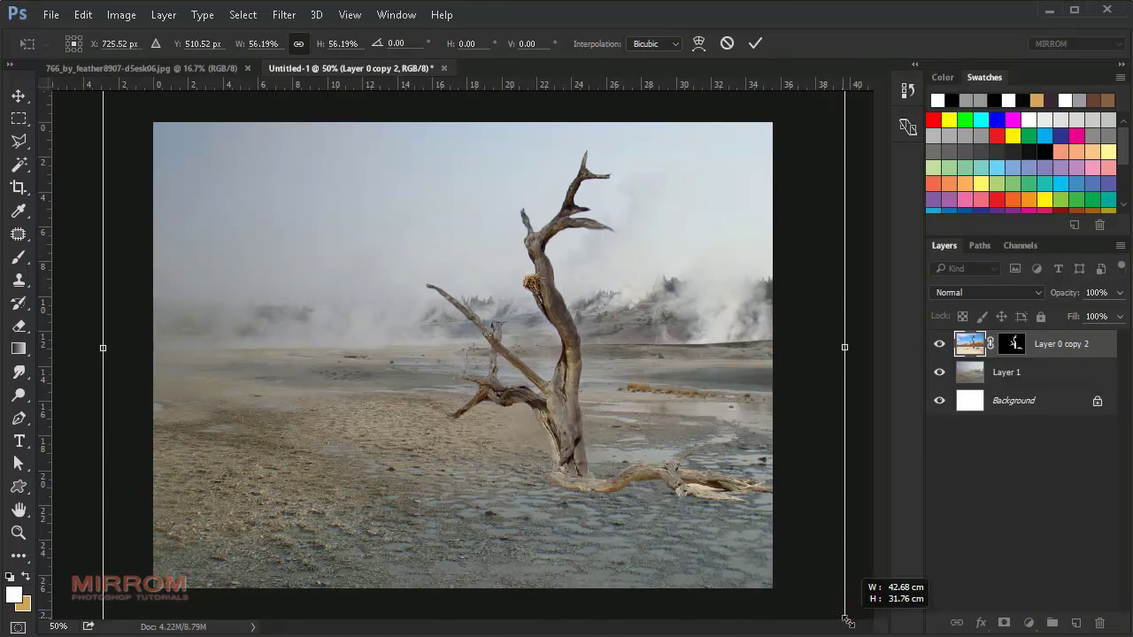
drag(700, 520, 690, 511)
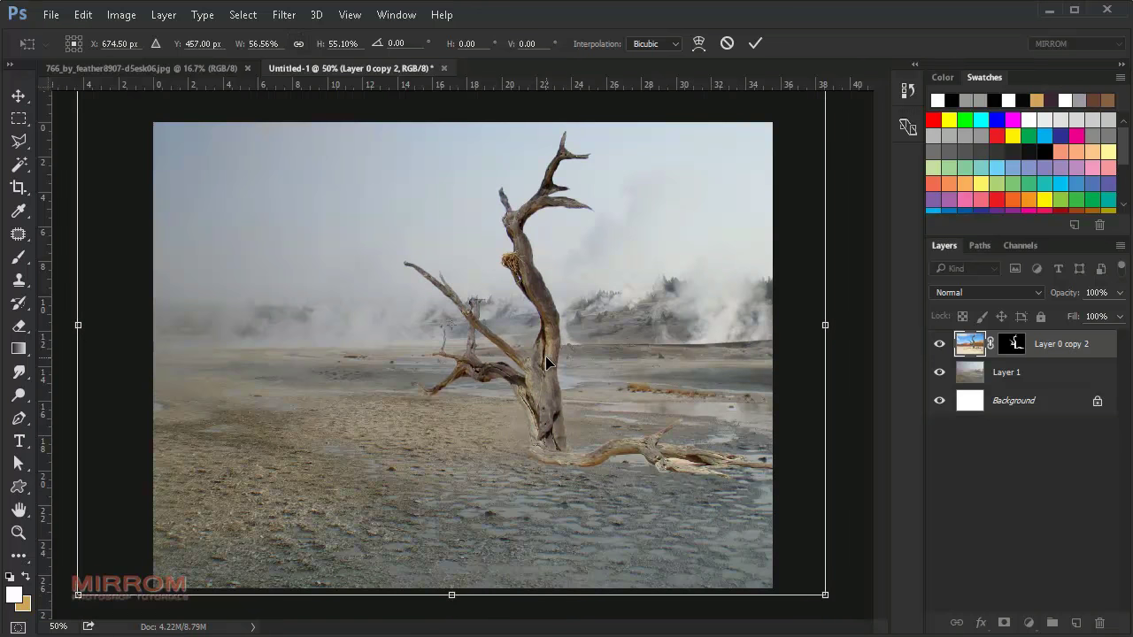
key(Return)
drag(545, 356, 563, 380)
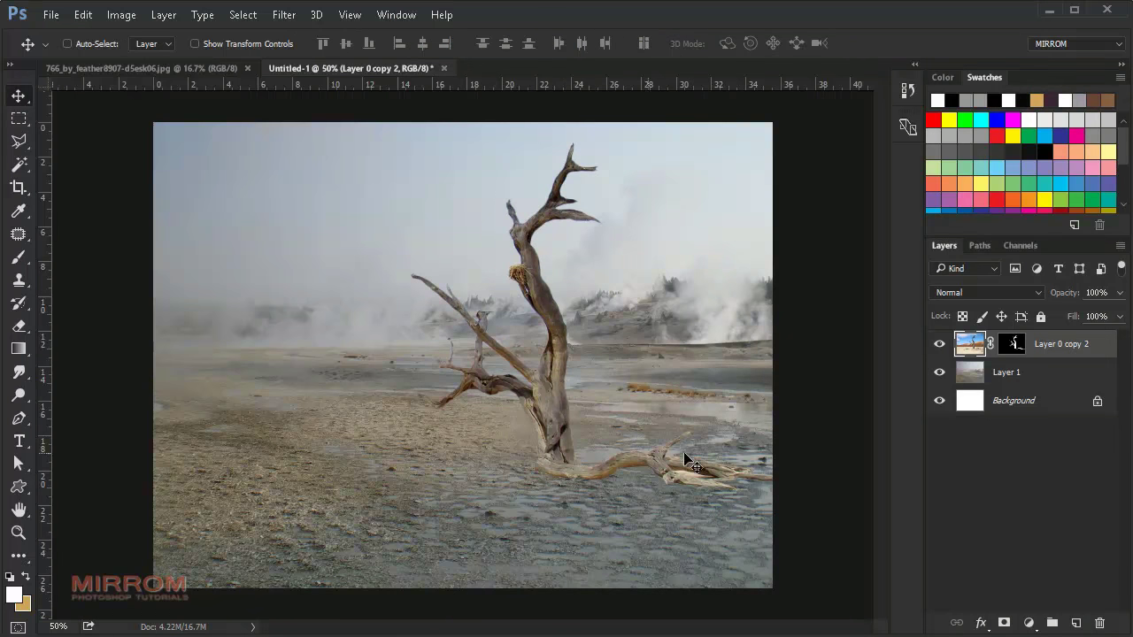
click(1051, 351)
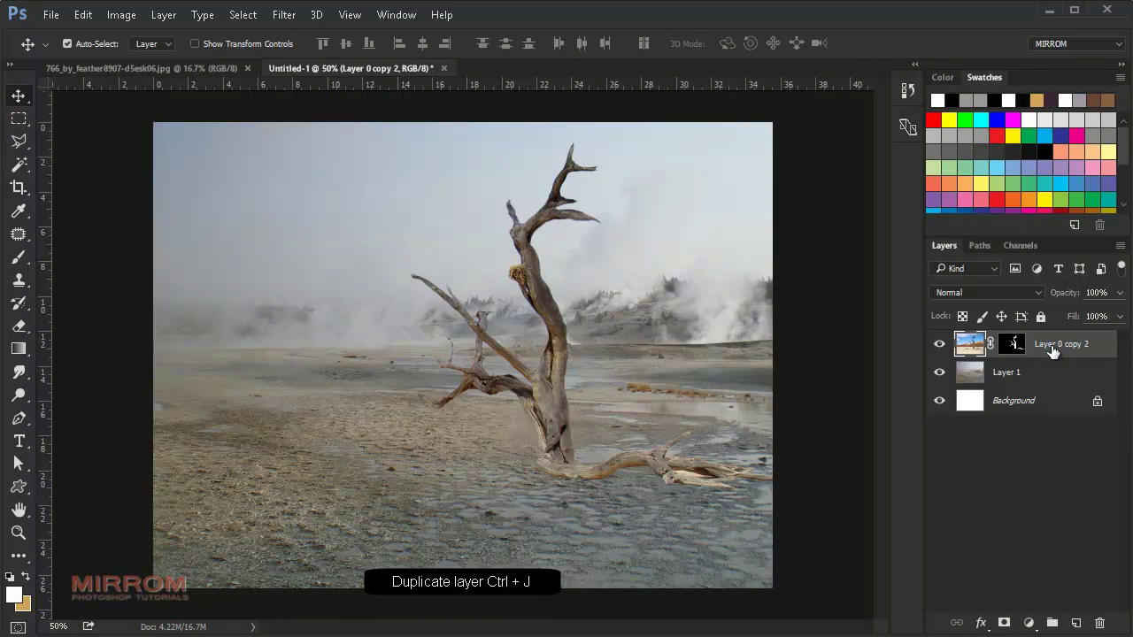
Duplicate the tree layer and delete the lower copy's mask to show the full desert photo
key(ctrl+j)
click(1013, 372)
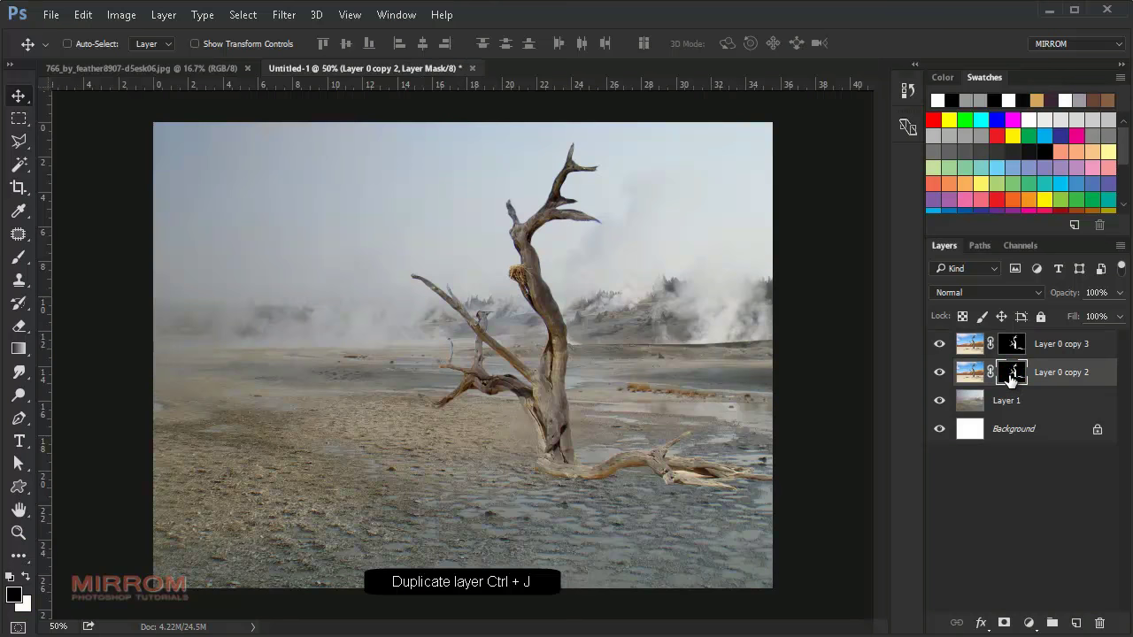
right_click(1010, 376)
click(1023, 410)
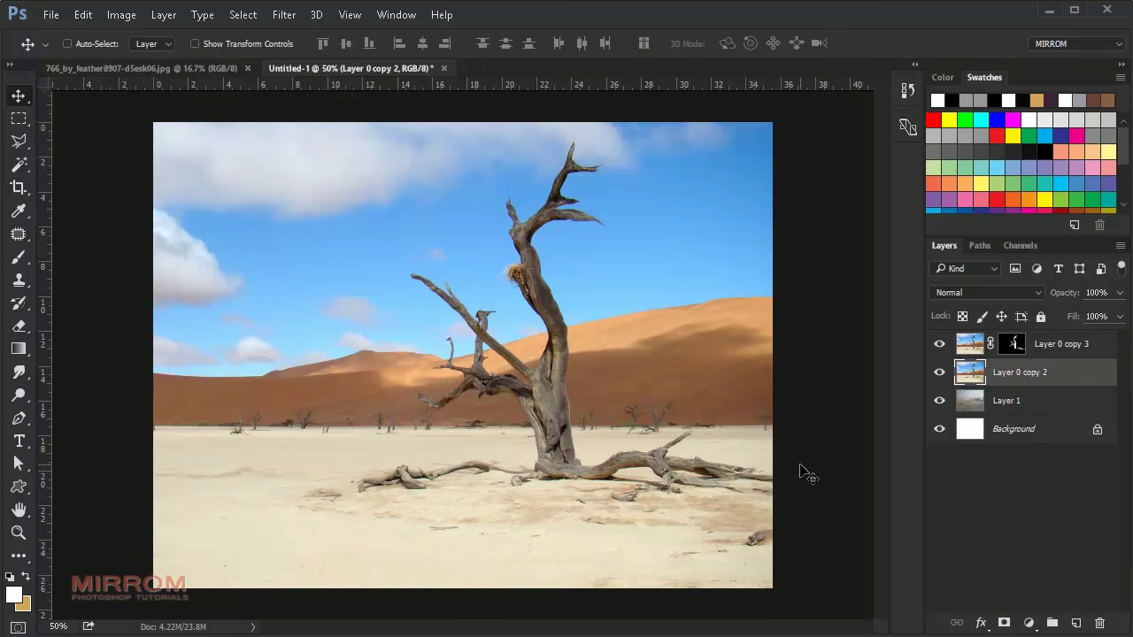
Clone-stamp sampled sand over the fallen branch beside the tree's base
ctrl+click(426, 520)
ctrl+click(422, 501)
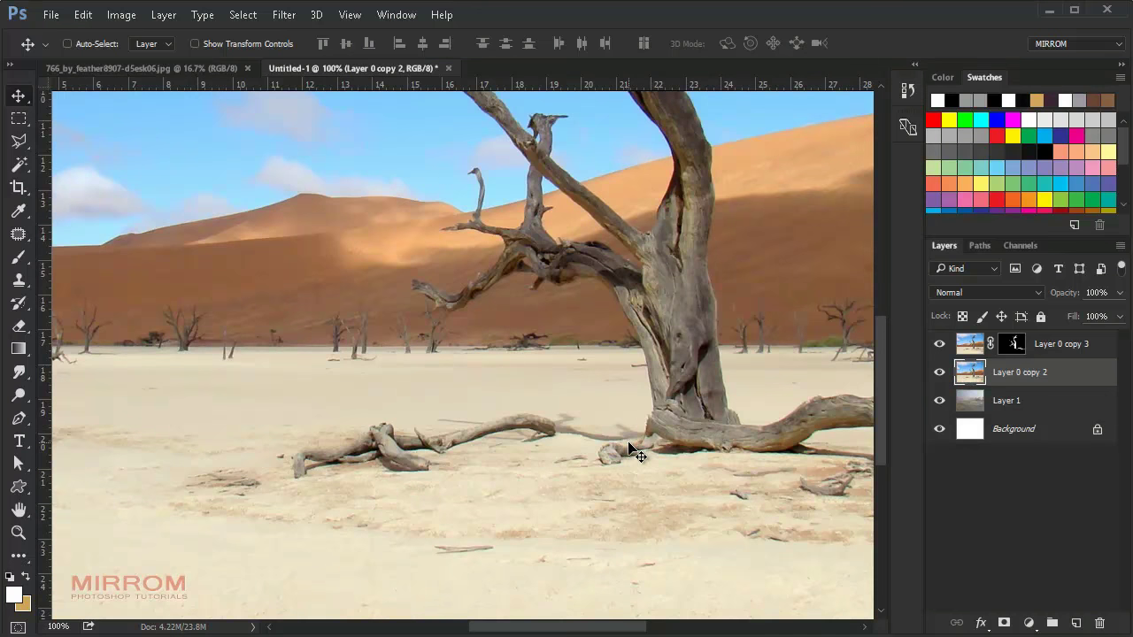
key(s)
right_click(18, 279)
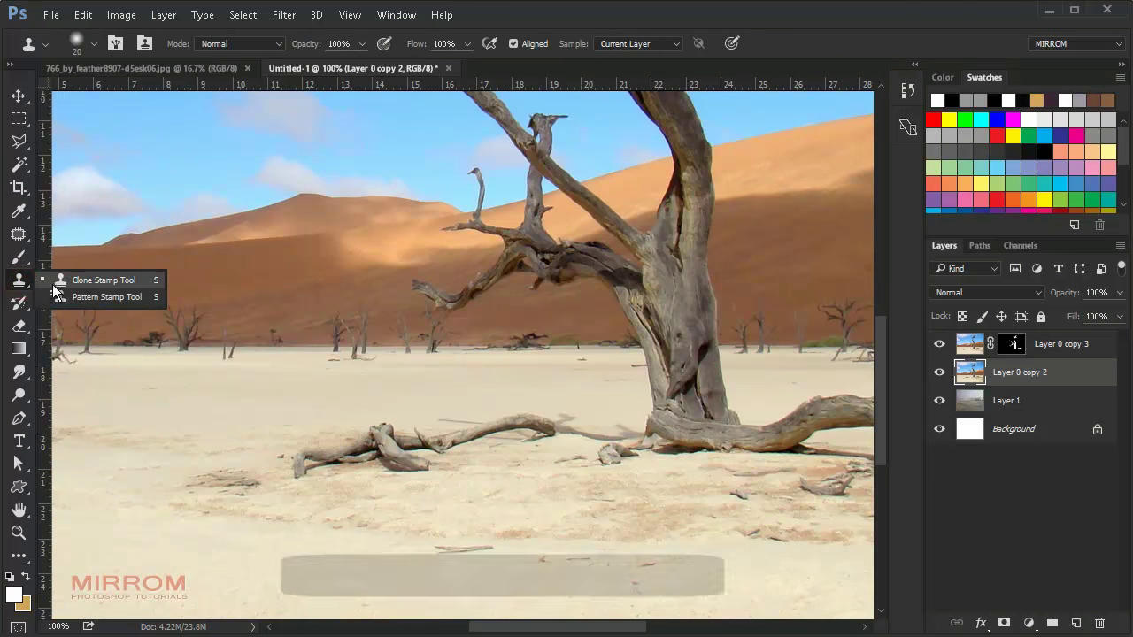
click(80, 278)
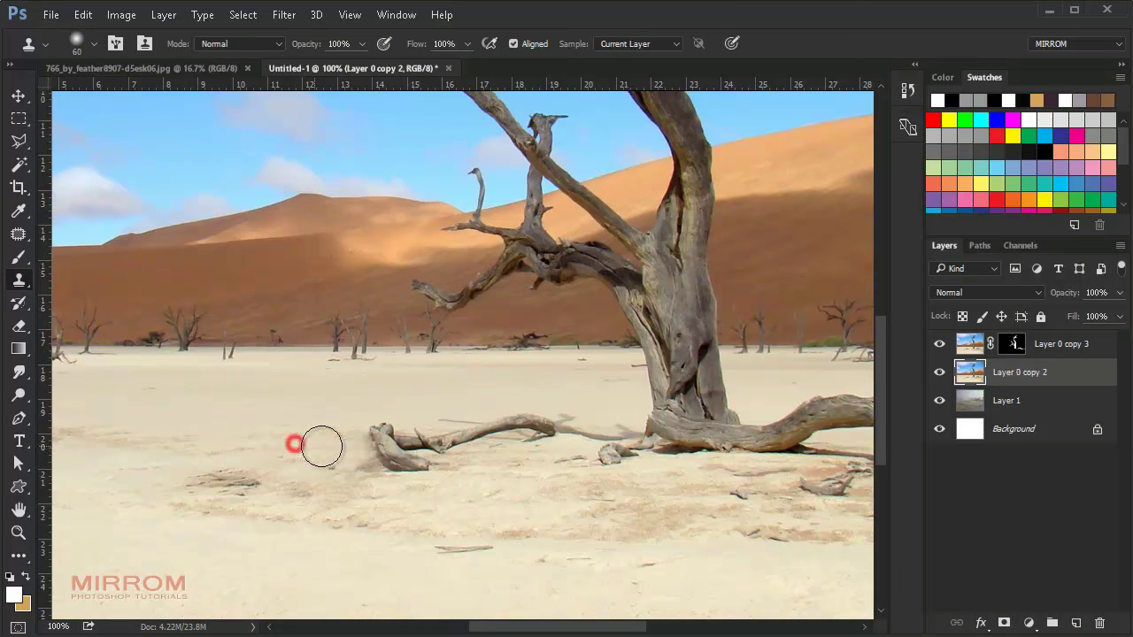
mouse_move(293, 445)
mouse_down()
mouse_move(397, 440)
mouse_move(490, 475)
mouse_up()
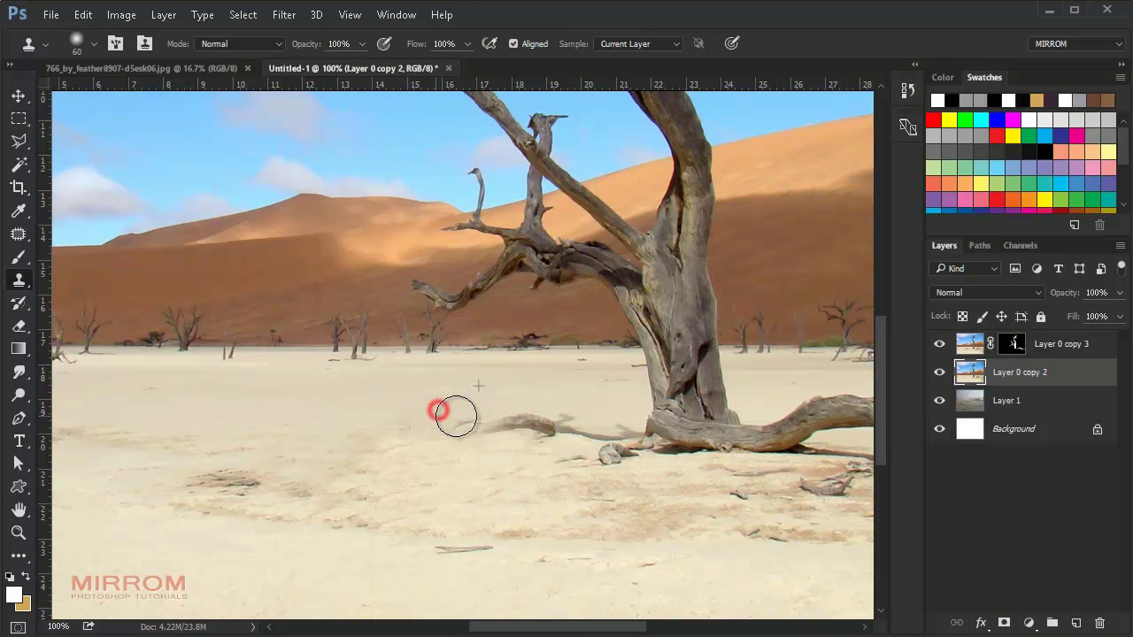
mouse_move(455, 416)
mouse_down()
mouse_move(354, 412)
mouse_move(454, 422)
mouse_up()
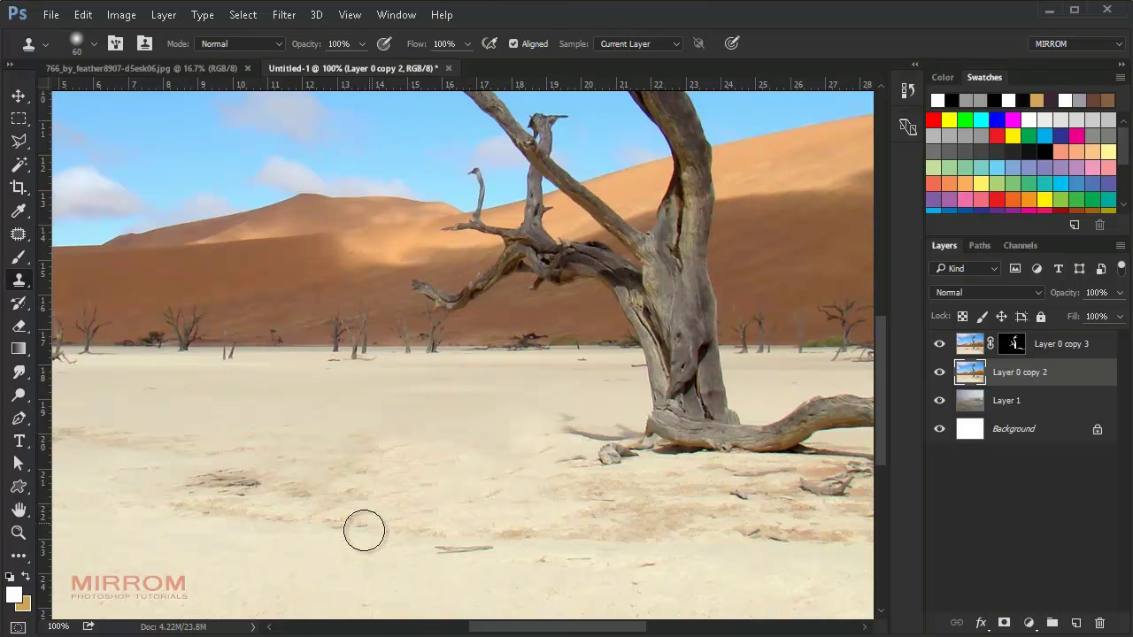
key(ctrl+0)
Add a layer mask to Layer 0 copy 2 and lower its opacity to 51%
key(v)
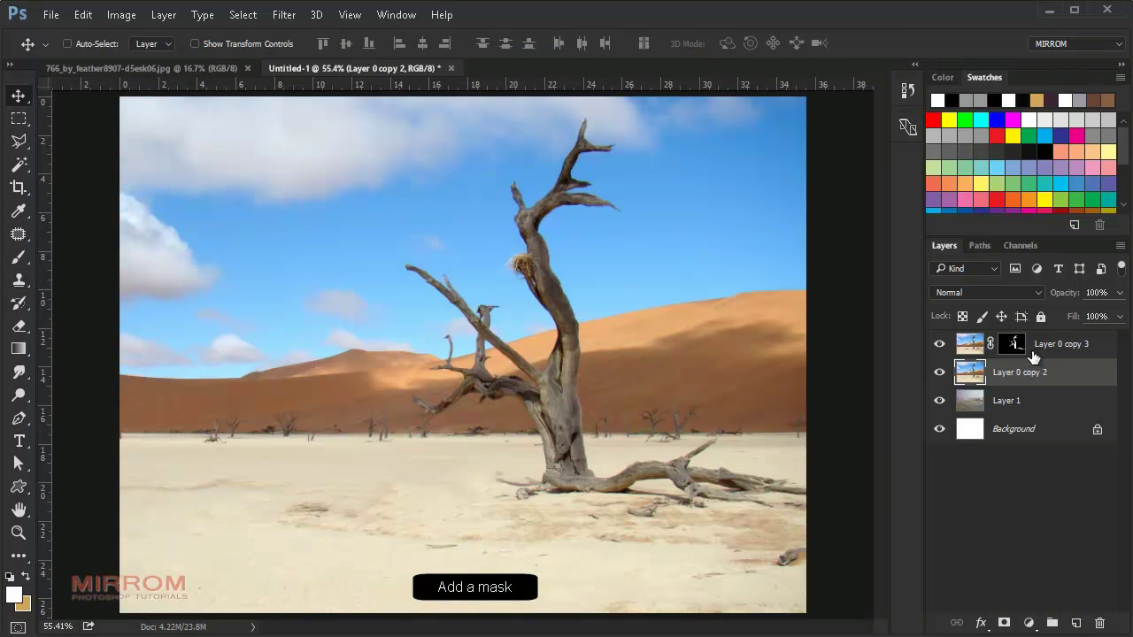
click(1005, 622)
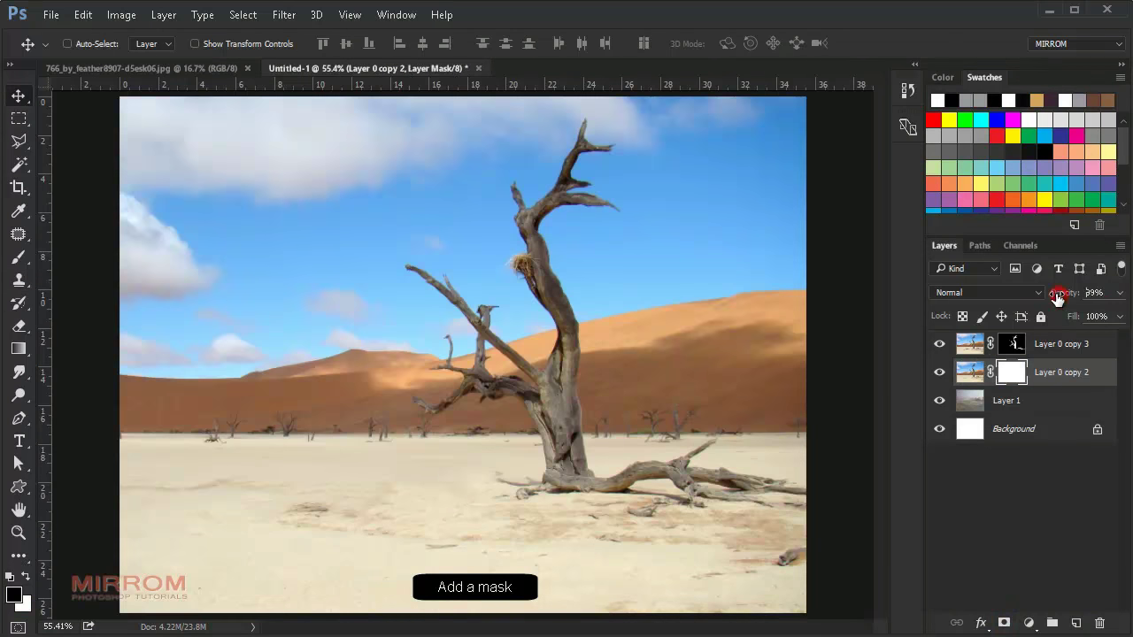
drag(1057, 299, 1016, 304)
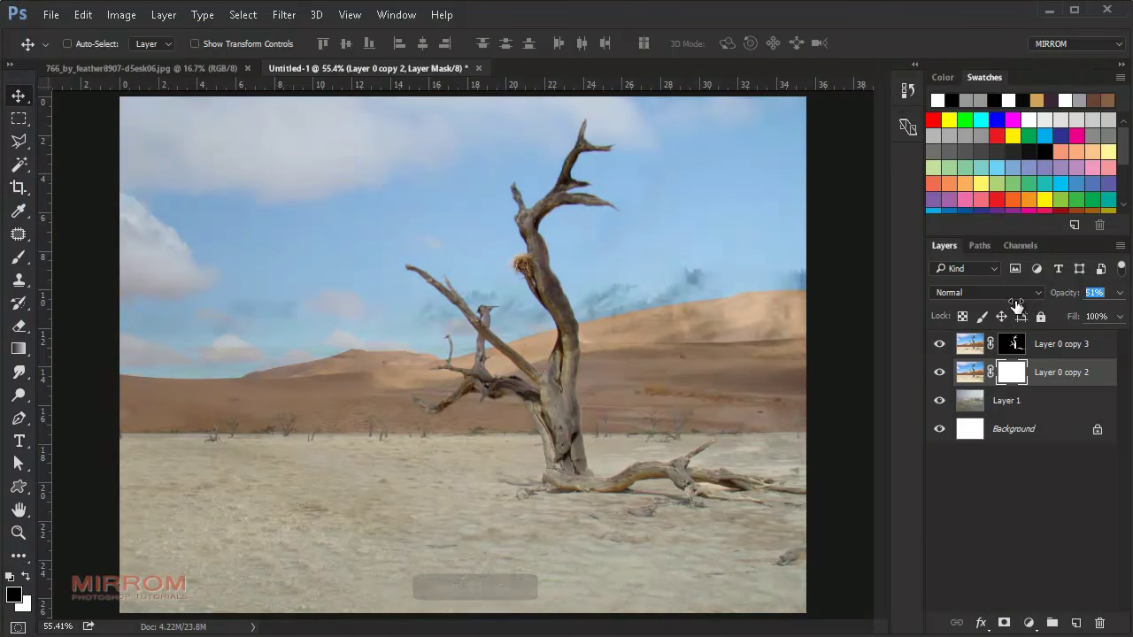
click(1009, 376)
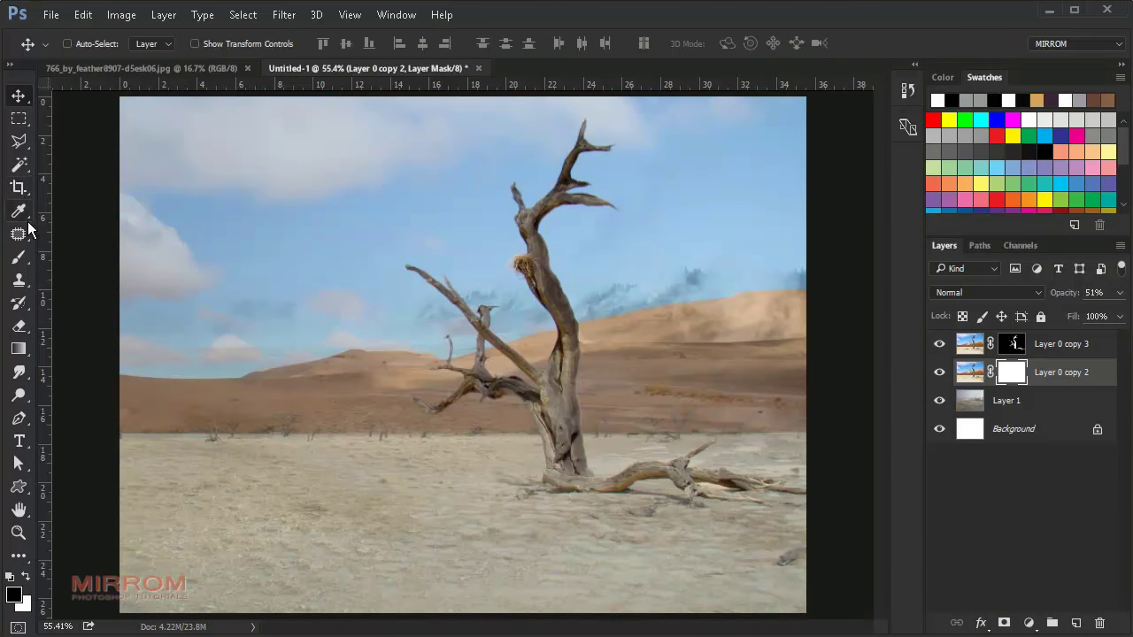
Paint the mask to reveal fog over the sky around the tree, then restore 100% opacity
right_click(19, 256)
click(84, 254)
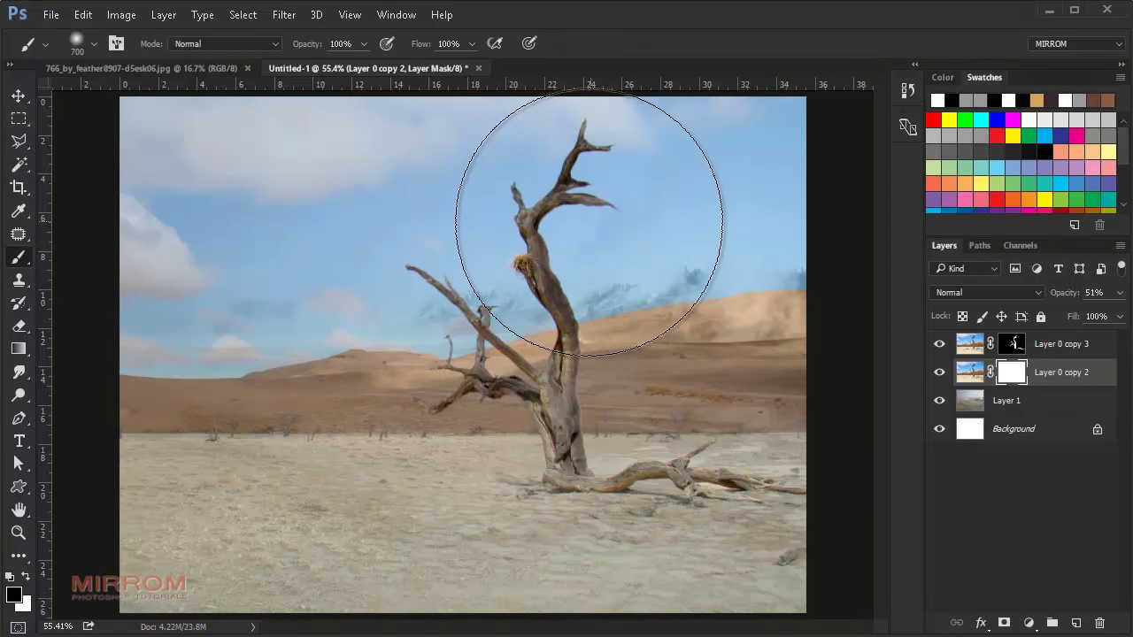
drag(609, 213, 646, 213)
key(bracketleft)
key(bracketleft)
key(bracketleft)
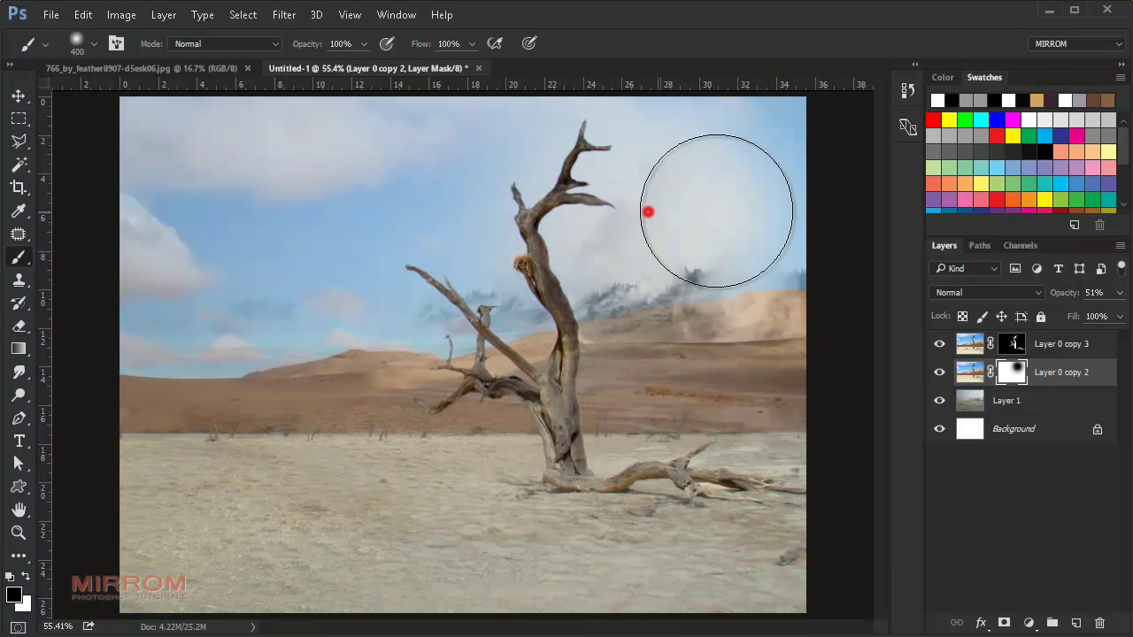
mouse_move(721, 210)
mouse_down()
mouse_move(758, 152)
mouse_move(404, 151)
mouse_move(301, 289)
mouse_move(678, 286)
mouse_up()
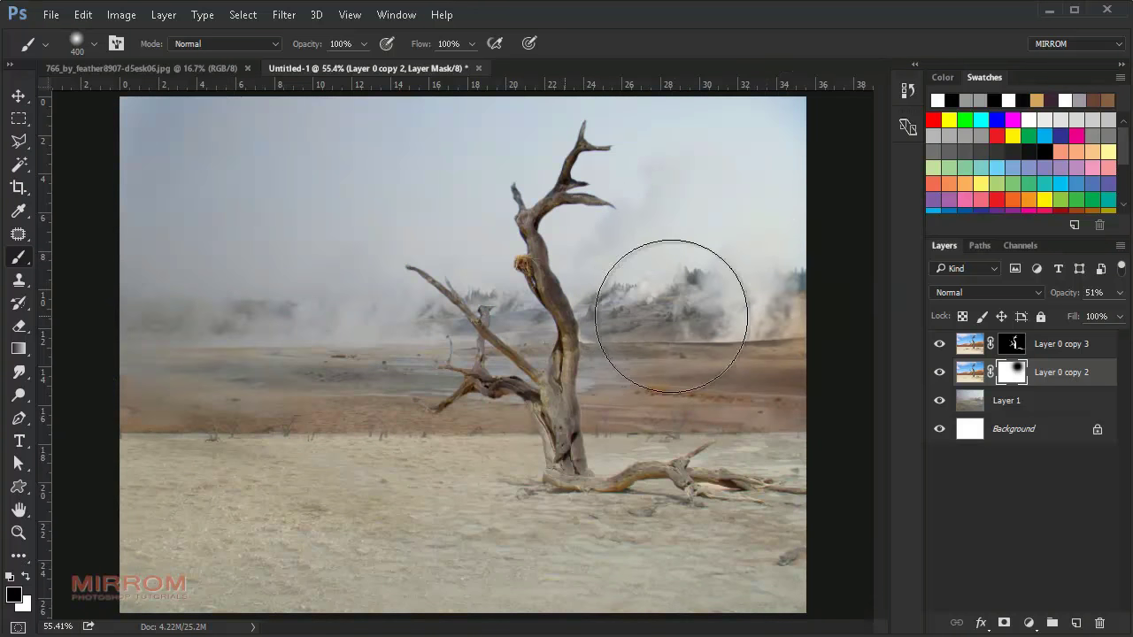
key(bracketleft)
key(bracketleft)
mouse_move(733, 349)
mouse_down()
mouse_move(682, 384)
mouse_move(266, 392)
mouse_move(468, 380)
mouse_up()
key(bracketright)
key(bracketright)
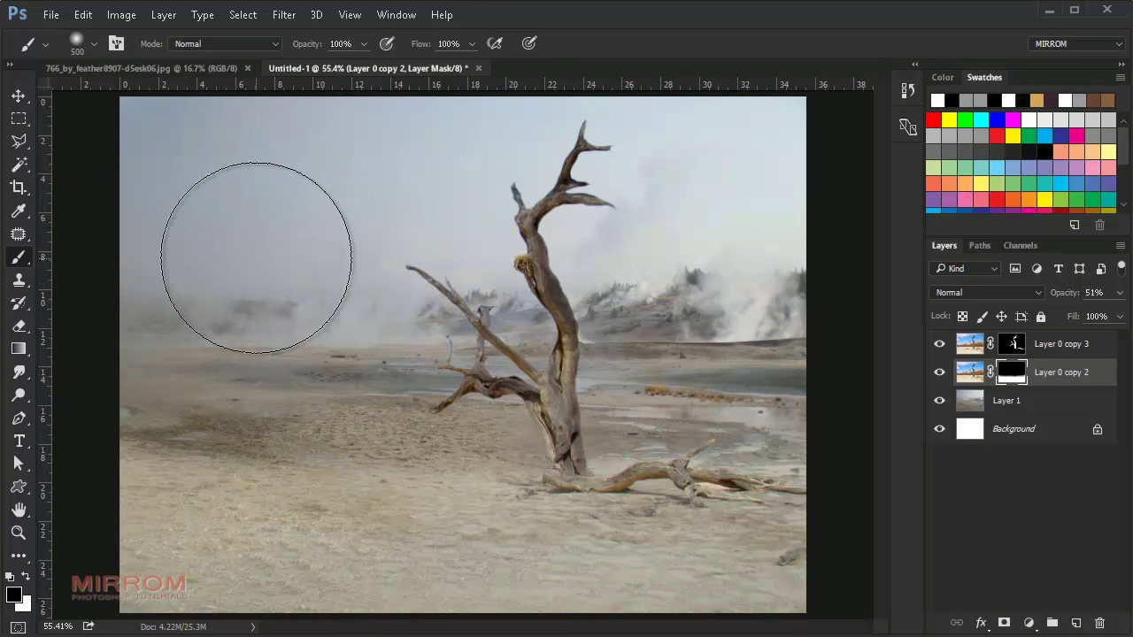
key(bracketright)
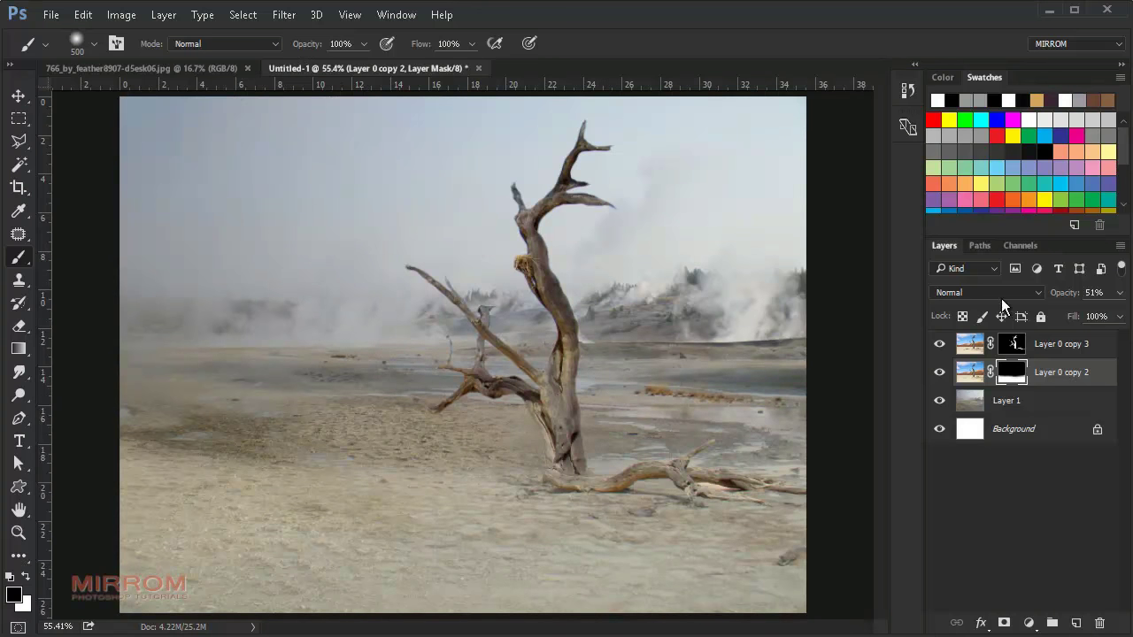
drag(1056, 292, 1127, 305)
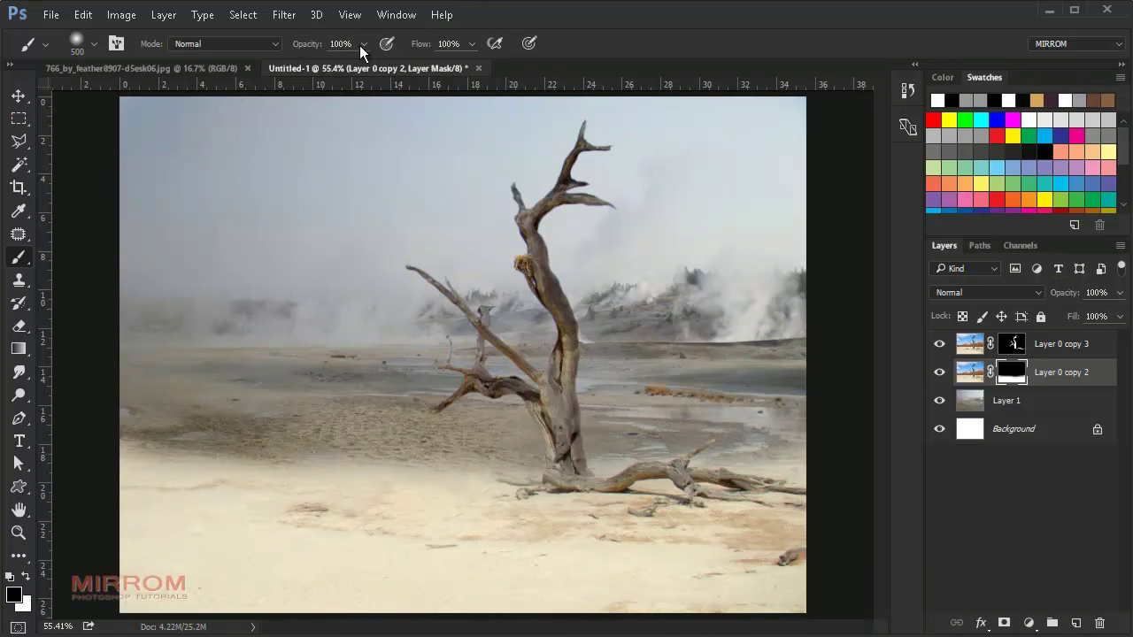
Softly paint the foreground on the mask at 19% brush opacity to blend the sand
drag(363, 43, 302, 68)
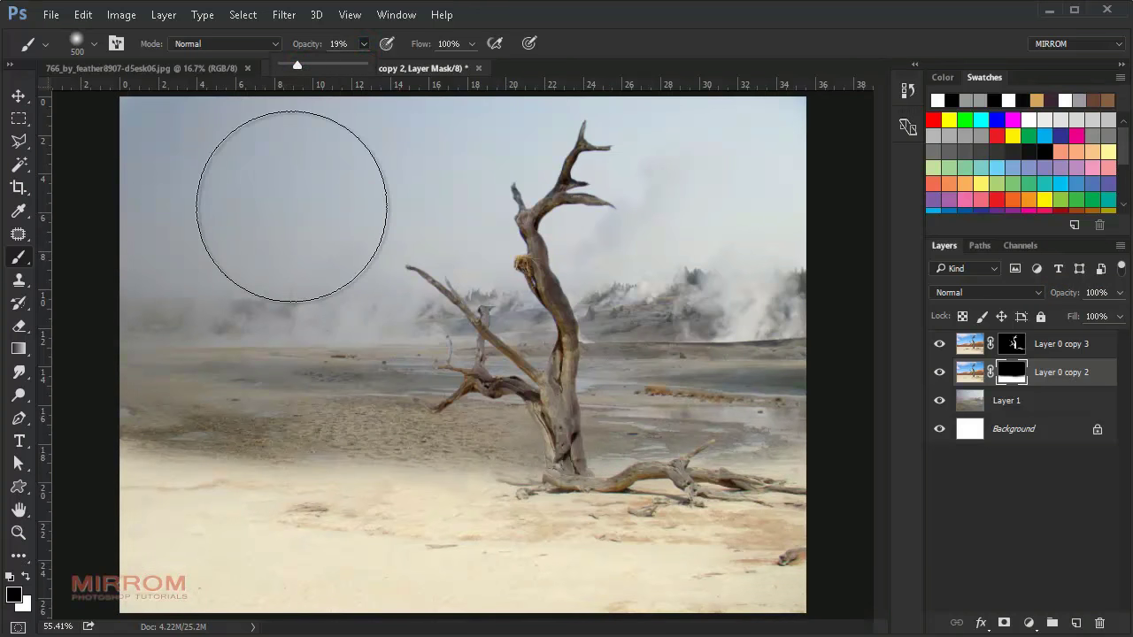
click(266, 523)
mouse_move(420, 526)
mouse_down()
mouse_move(734, 582)
mouse_move(519, 569)
mouse_move(746, 576)
mouse_move(626, 570)
mouse_move(118, 493)
mouse_move(189, 430)
mouse_up()
key(bracketleft)
key(bracketleft)
key(bracketleft)
key(bracketleft)
key(bracketleft)
key(bracketleft)
drag(435, 463, 482, 458)
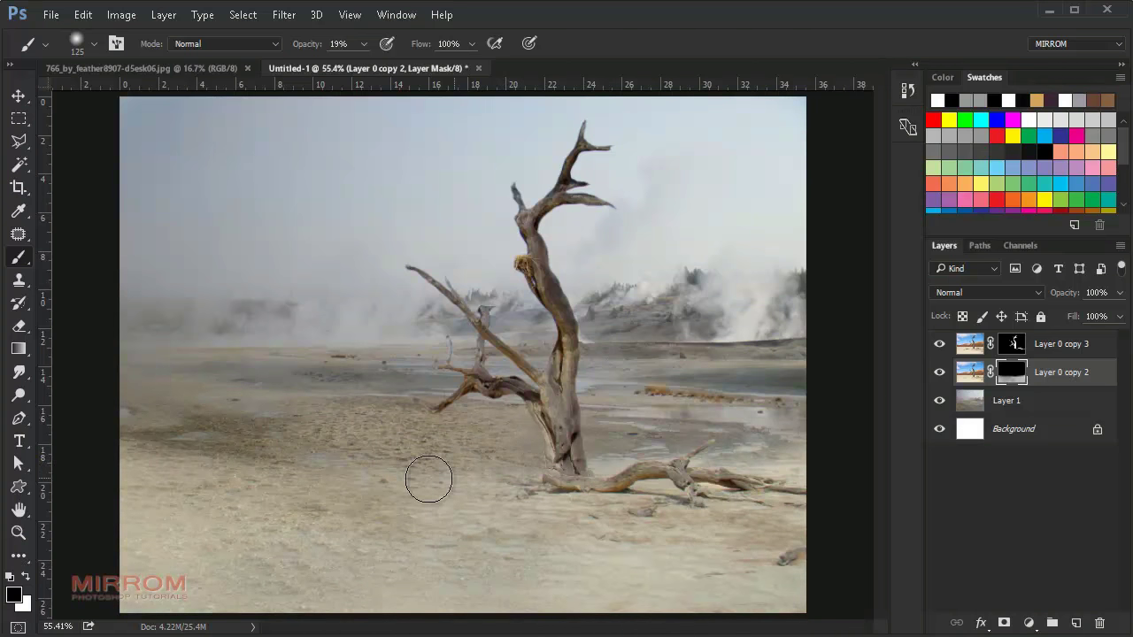
key(bracketleft)
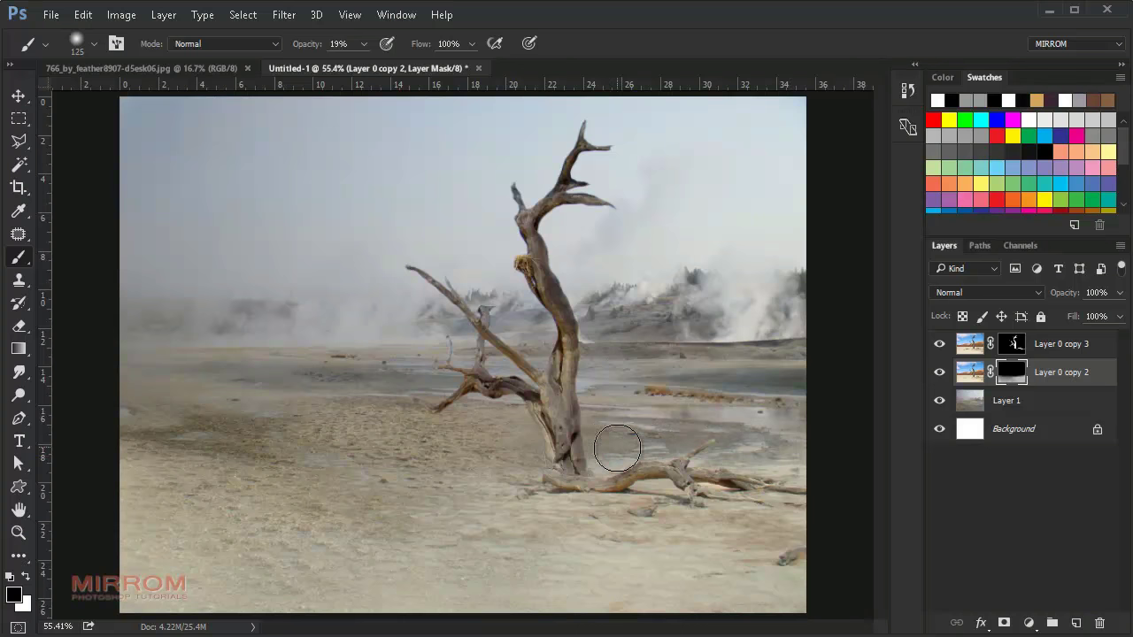
key(ctrl+1)
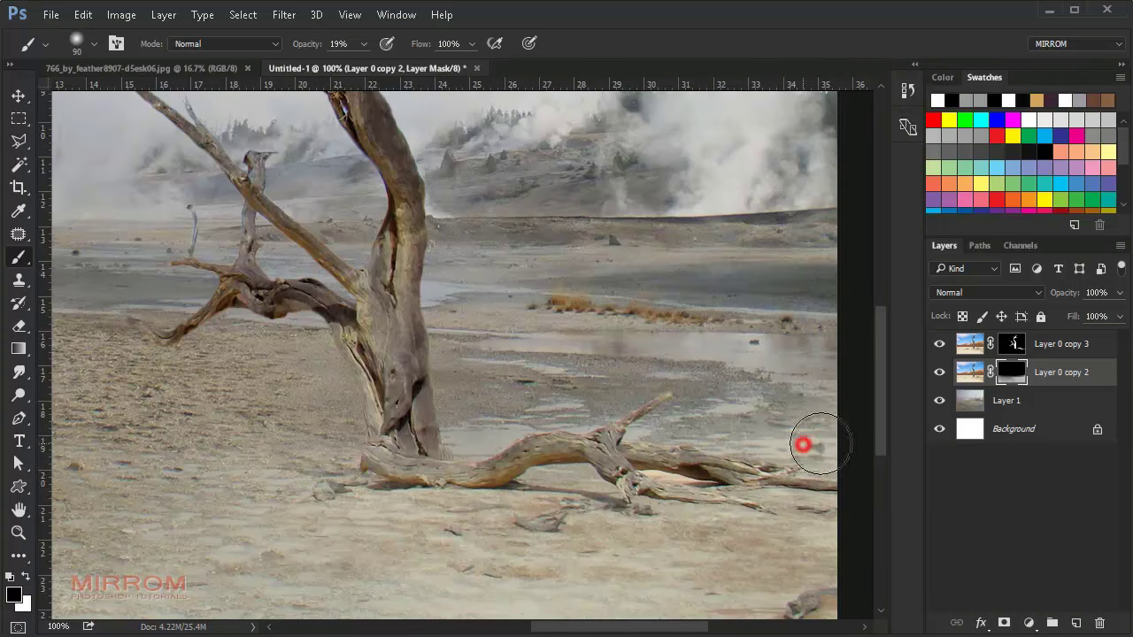
scroll(664, 316, down, 3)
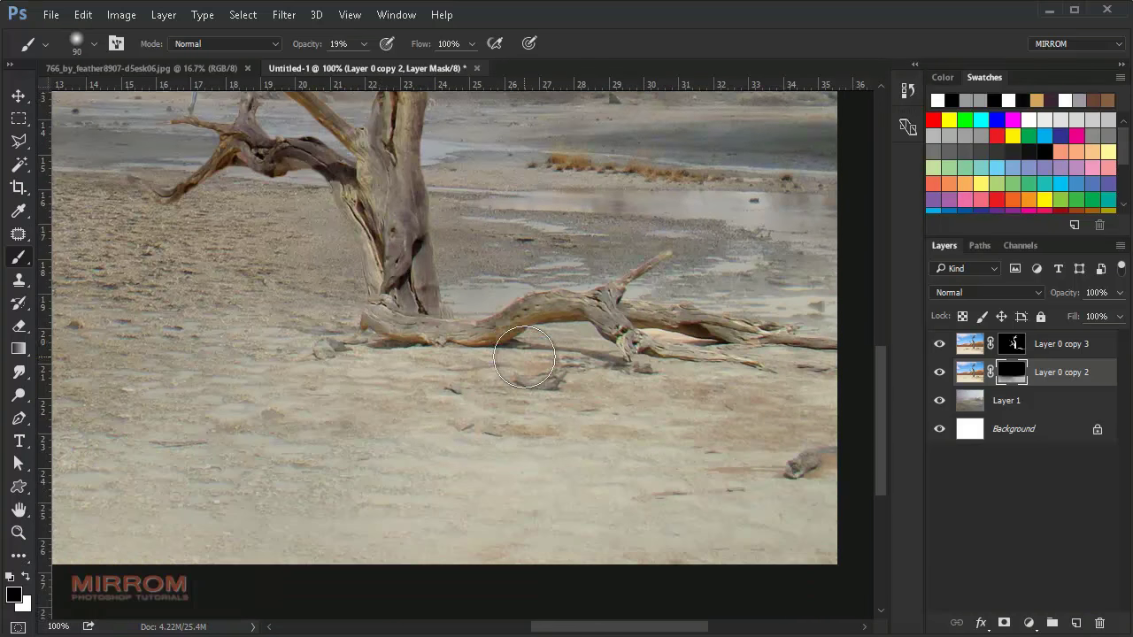
key(ctrl+minus)
key(ctrl+minus)
key(bracketright)
key(bracketright)
key(bracketright)
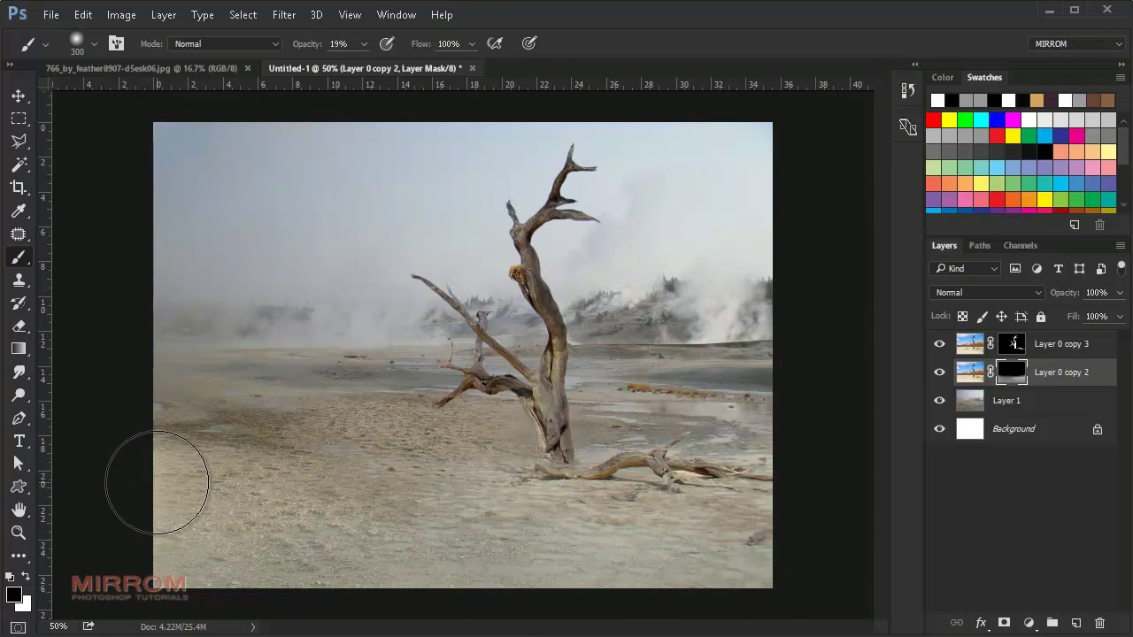
Clip a Hue/Saturation layer to the landscape with Hue +12, Saturation -41, Lightness -16
key(v)
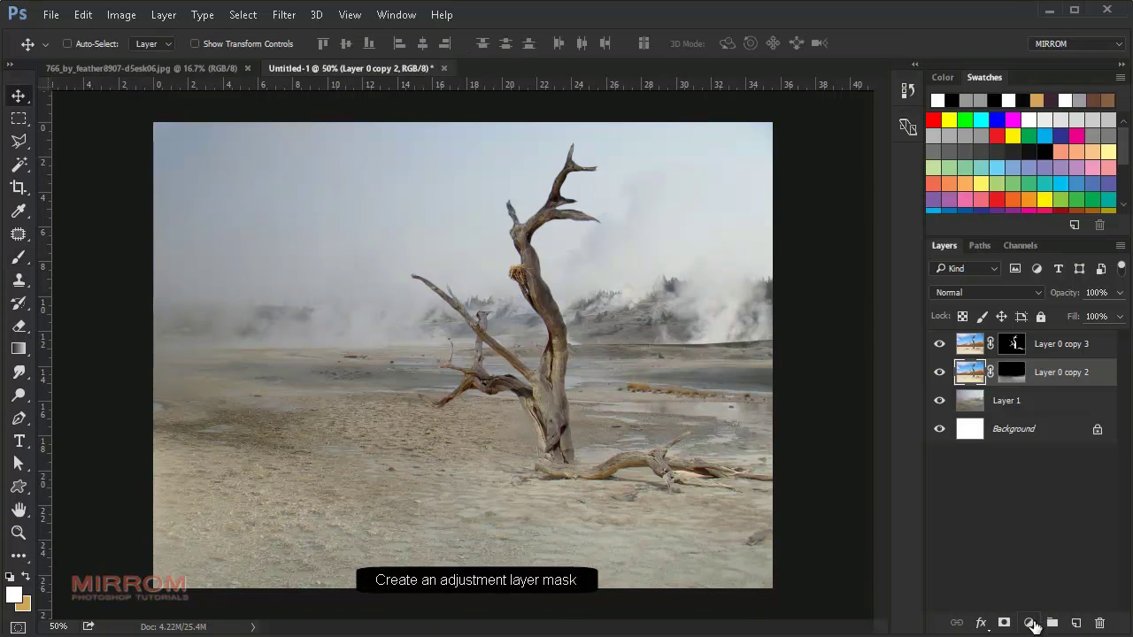
click(1031, 625)
click(1043, 409)
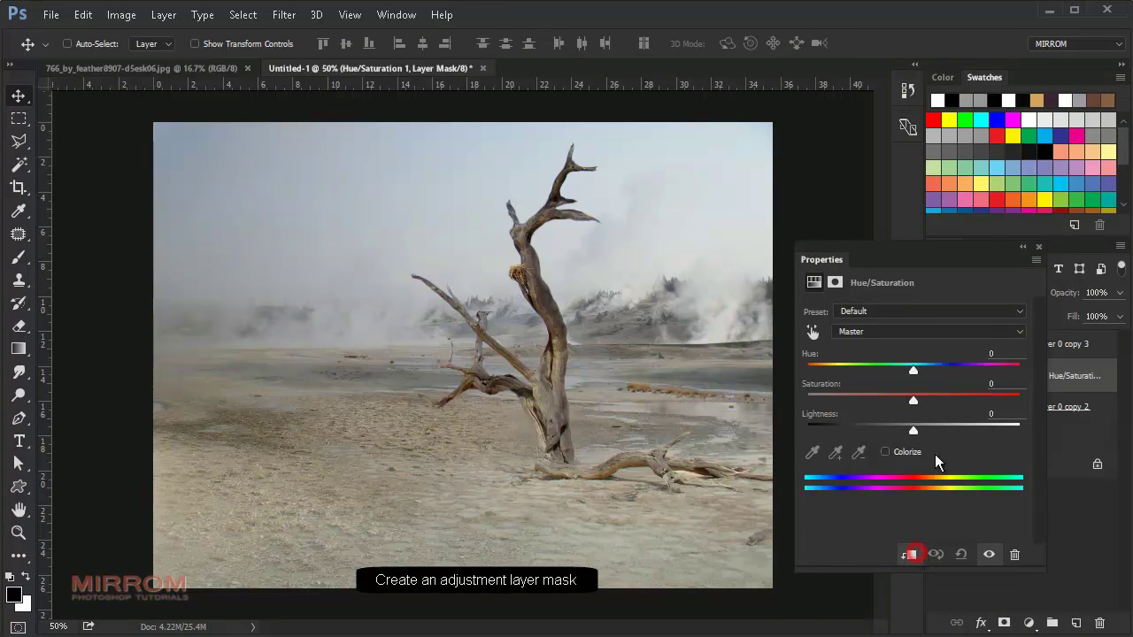
drag(913, 403, 887, 403)
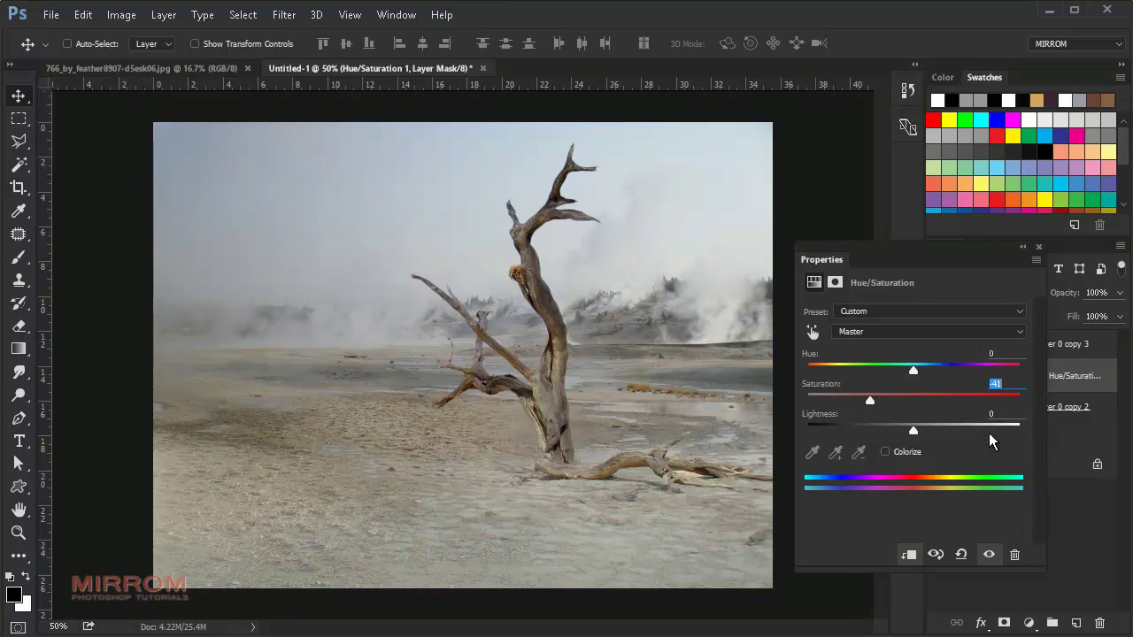
drag(906, 433, 897, 431)
click(1000, 354)
key(Up)
key(Up)
key(Up)
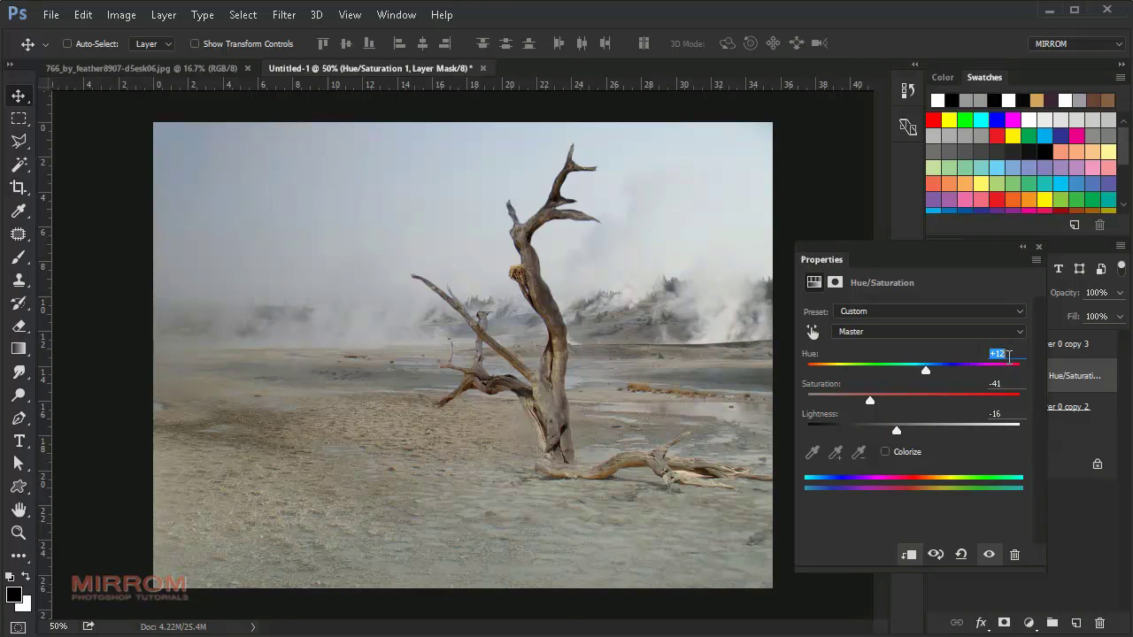
click(1038, 247)
click(939, 375)
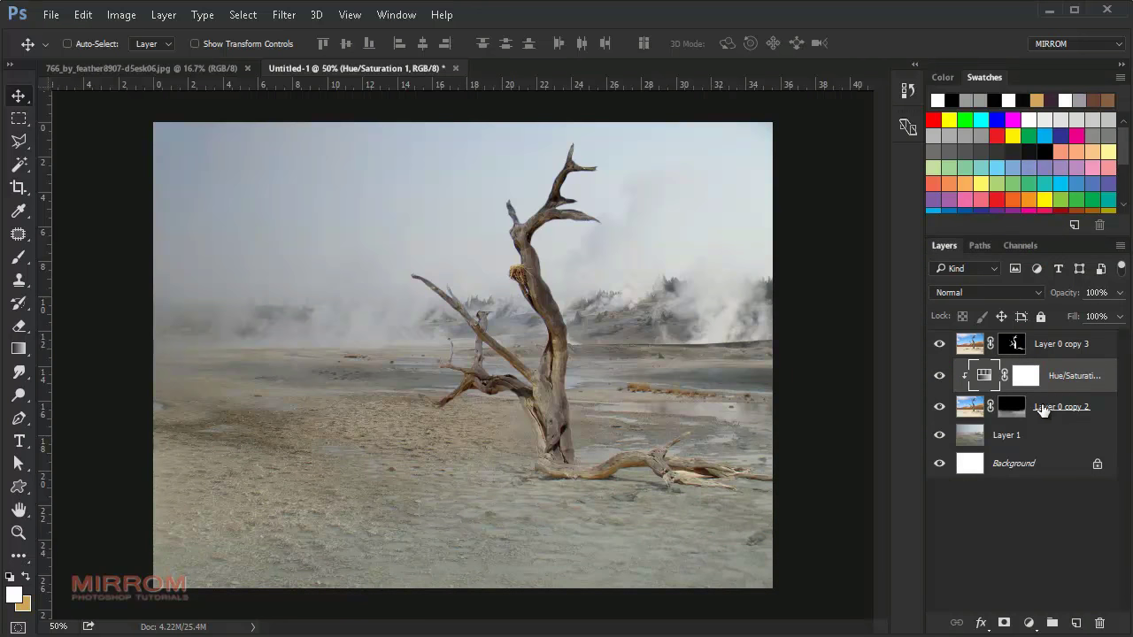
key(ctrl+minus)
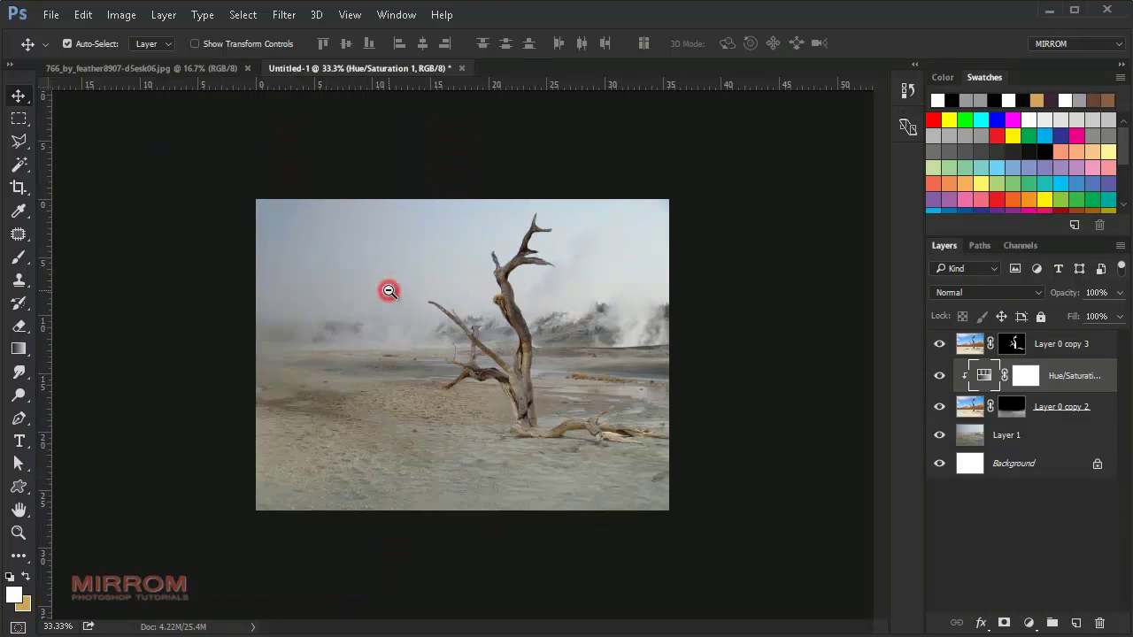
Place the sunset clouds image embedded, flipped horizontally and made semi-transparent for positioning
click(53, 16)
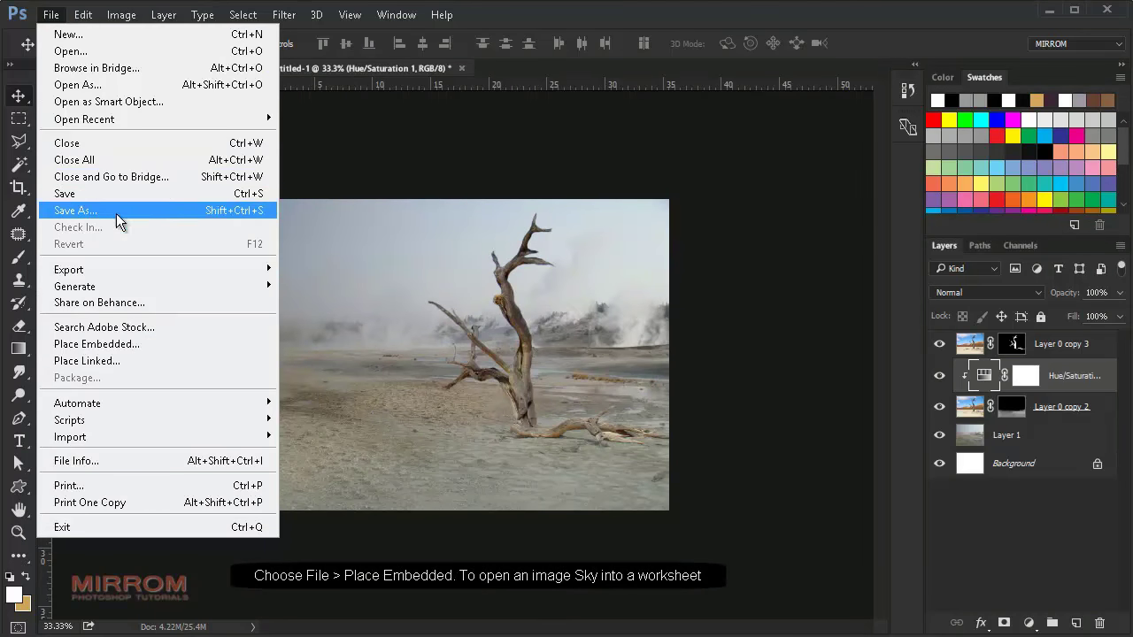
click(162, 344)
drag(385, 258, 406, 221)
click(84, 15)
mouse_move(142, 353)
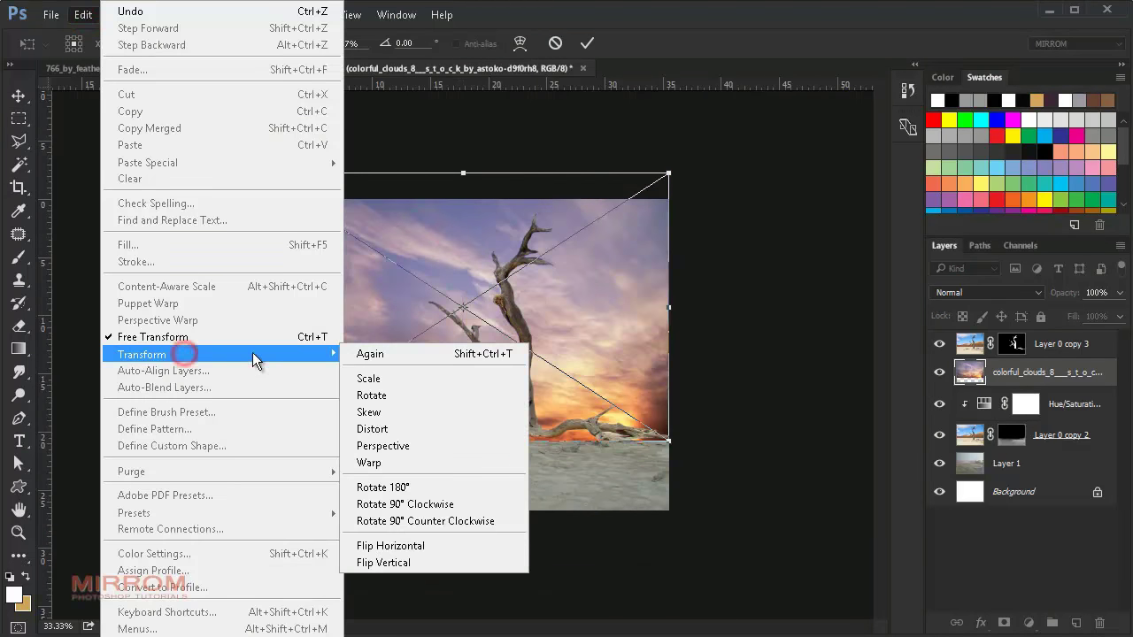
click(399, 540)
mouse_move(398, 270)
mouse_down()
mouse_move(384, 212)
mouse_move(493, 328)
mouse_move(602, 227)
mouse_move(472, 285)
mouse_move(590, 257)
mouse_move(585, 267)
mouse_up()
click(586, 43)
key(5)
key(6)
Scale the clouds to fill the area above the horizon and restore 100% opacity
key(ctrl+t)
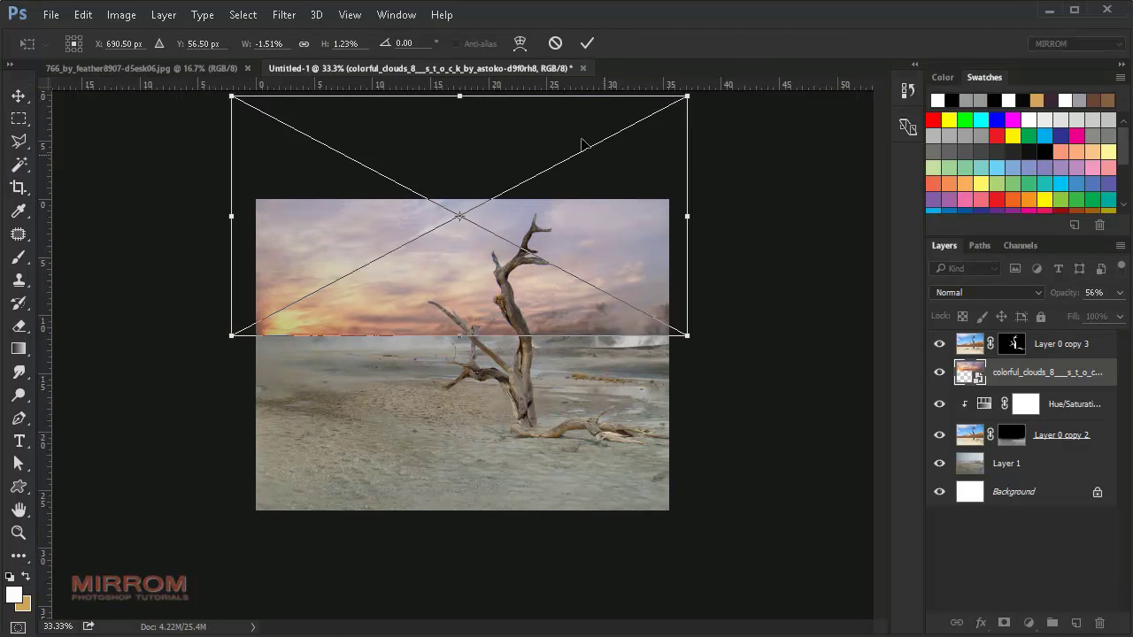
drag(458, 96, 458, 130)
drag(230, 234, 232, 233)
drag(685, 233, 677, 237)
drag(681, 131, 675, 134)
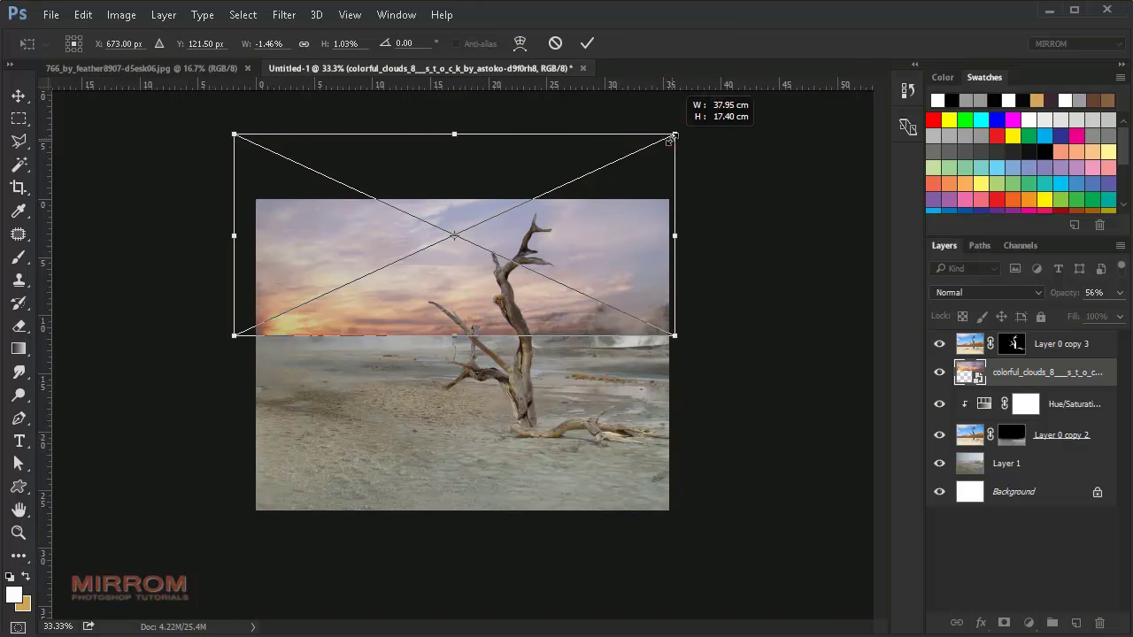
drag(233, 131, 239, 137)
key(Return)
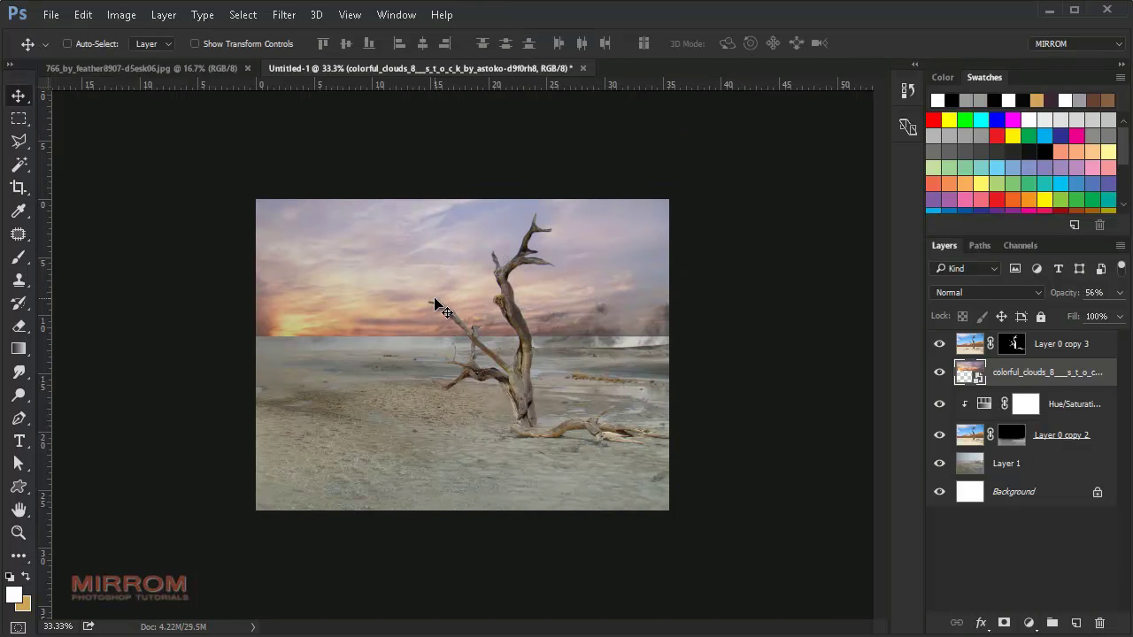
drag(1098, 301, 1122, 301)
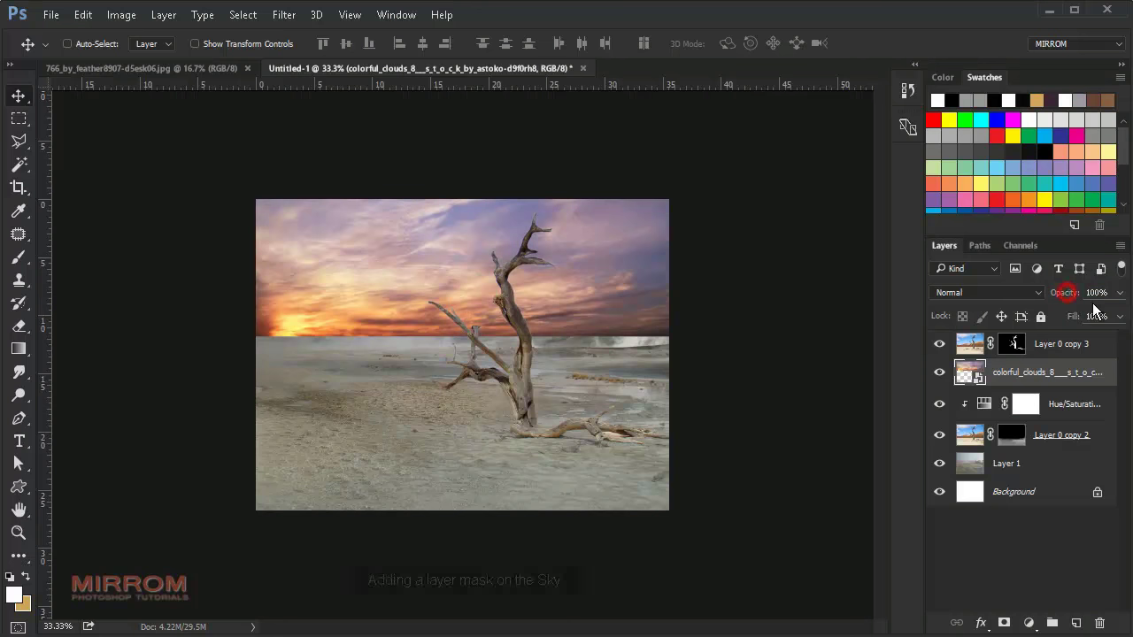
Mask the clouds layer with a large soft brush so the sky fades into the horizon steam
click(1003, 624)
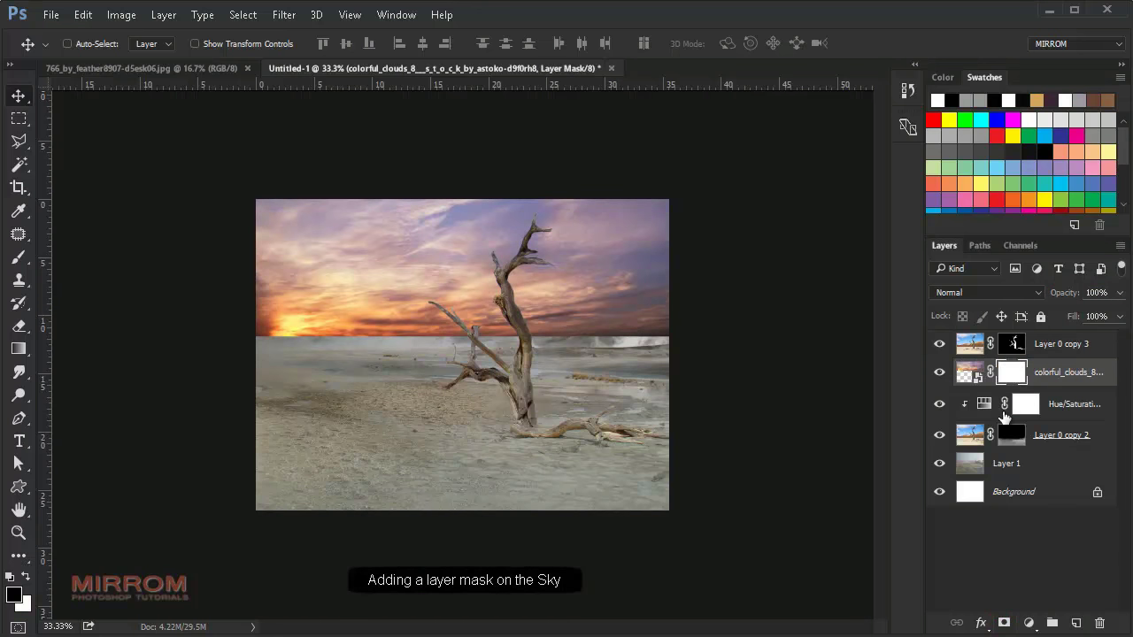
key(b)
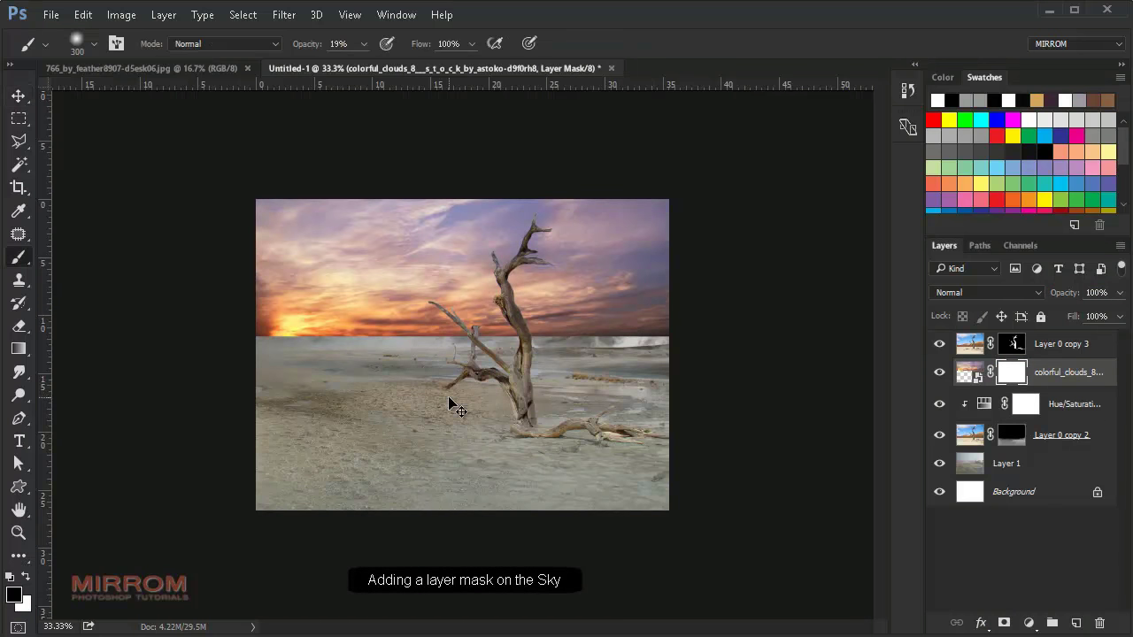
key(ctrl+plus)
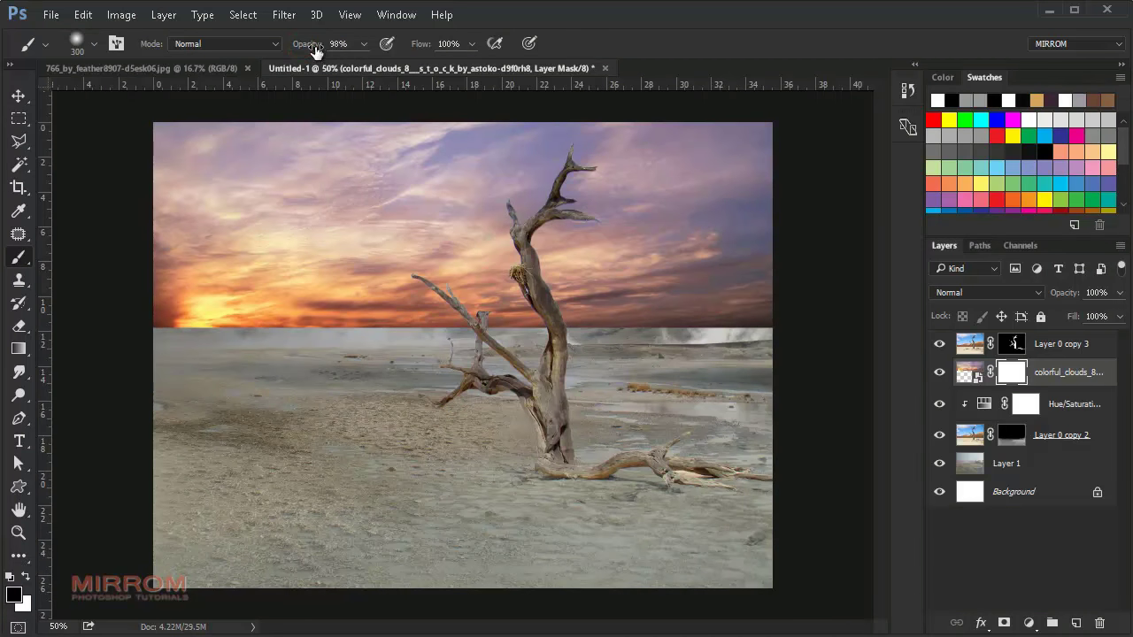
drag(682, 405, 758, 380)
key(bracketright)
key(bracketright)
key(bracketright)
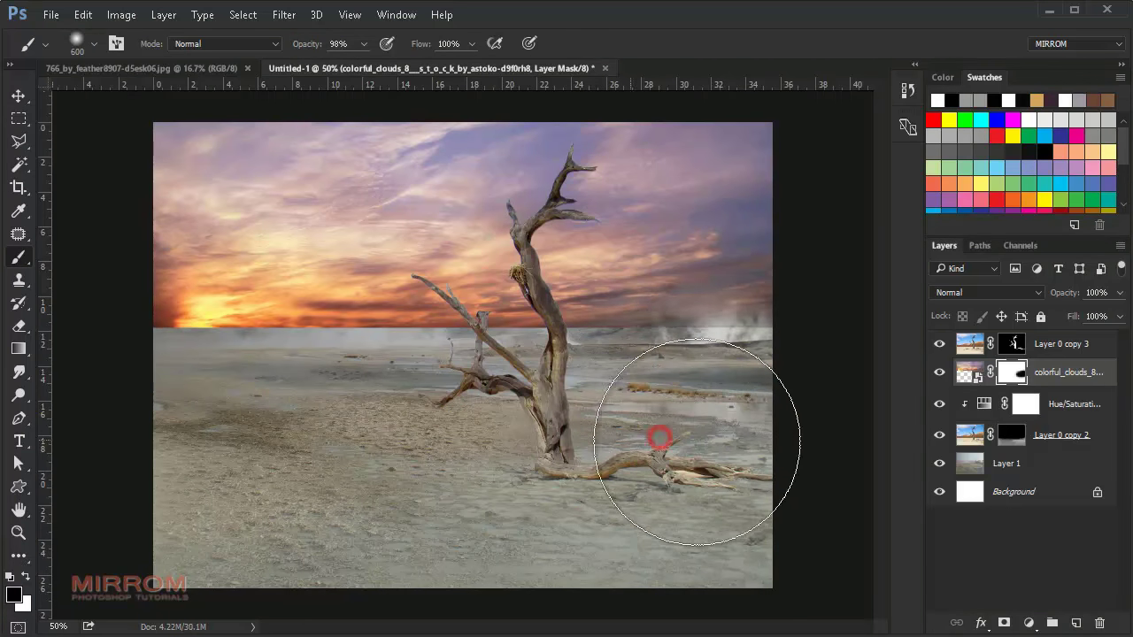
drag(697, 442, 240, 405)
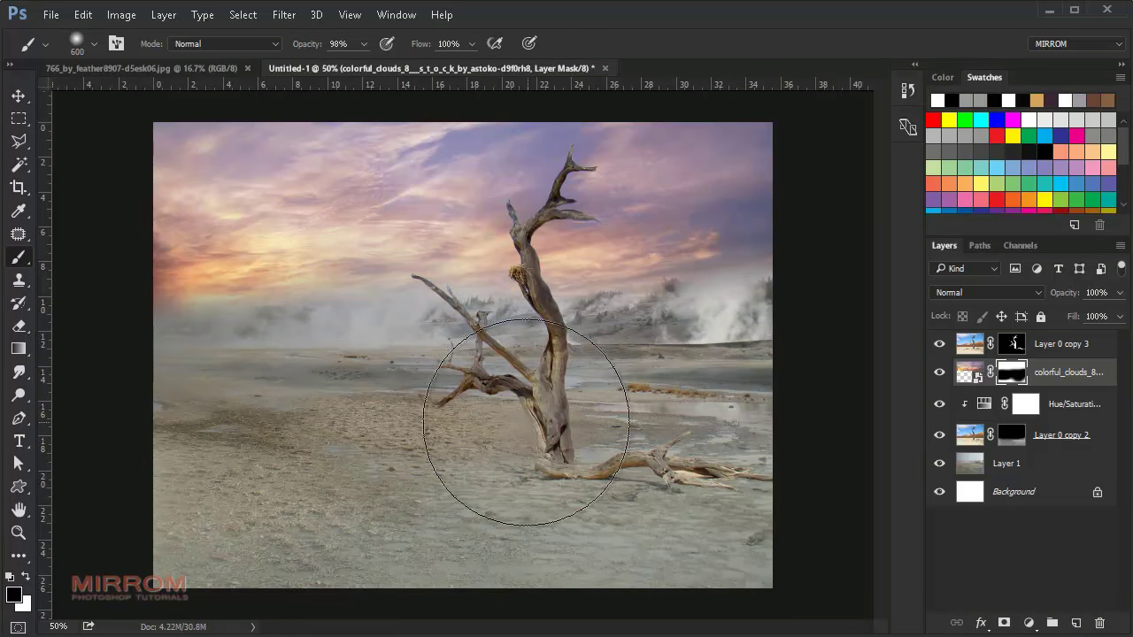
drag(526, 422, 519, 455)
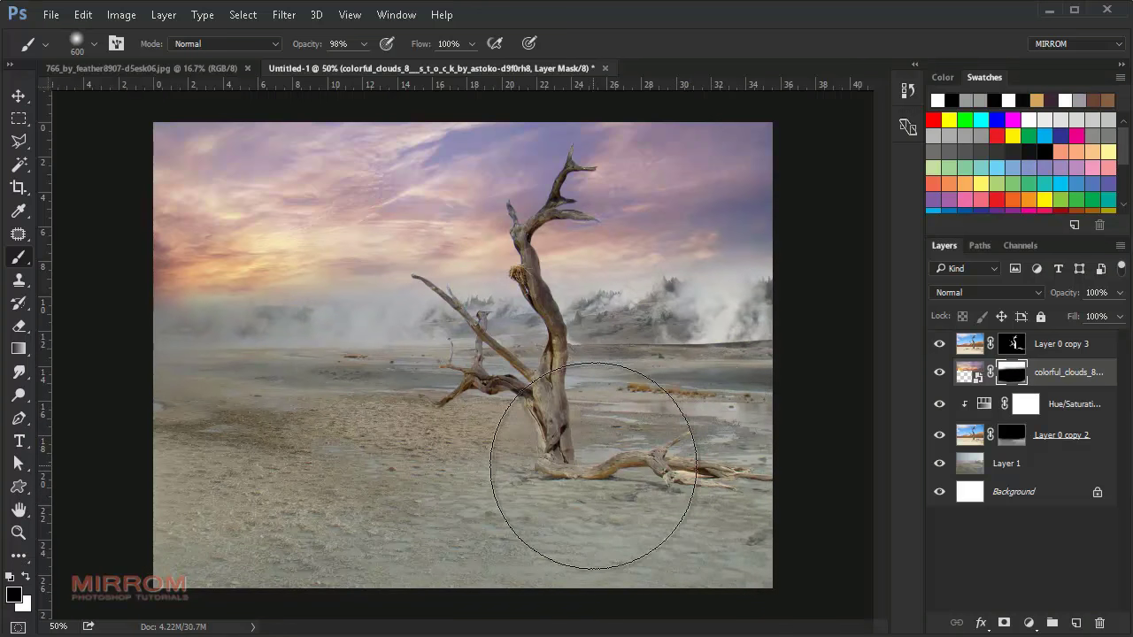
key(v)
click(1058, 372)
click(1028, 622)
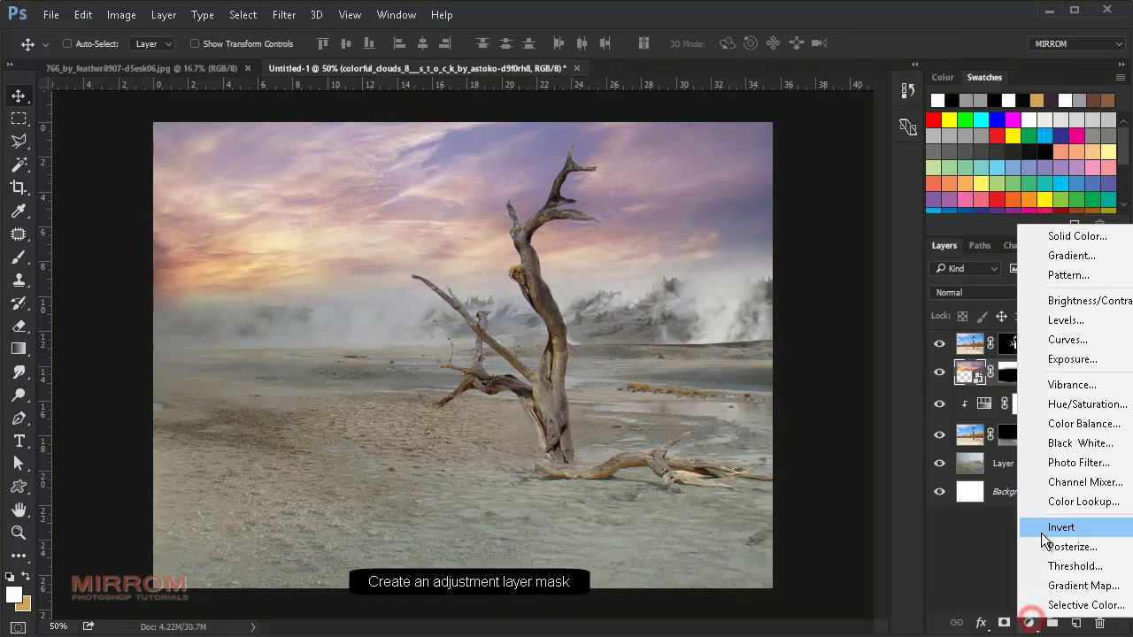
Clip a second Hue/Saturation layer to the clouds with Saturation -17 and Lightness -7
click(1066, 405)
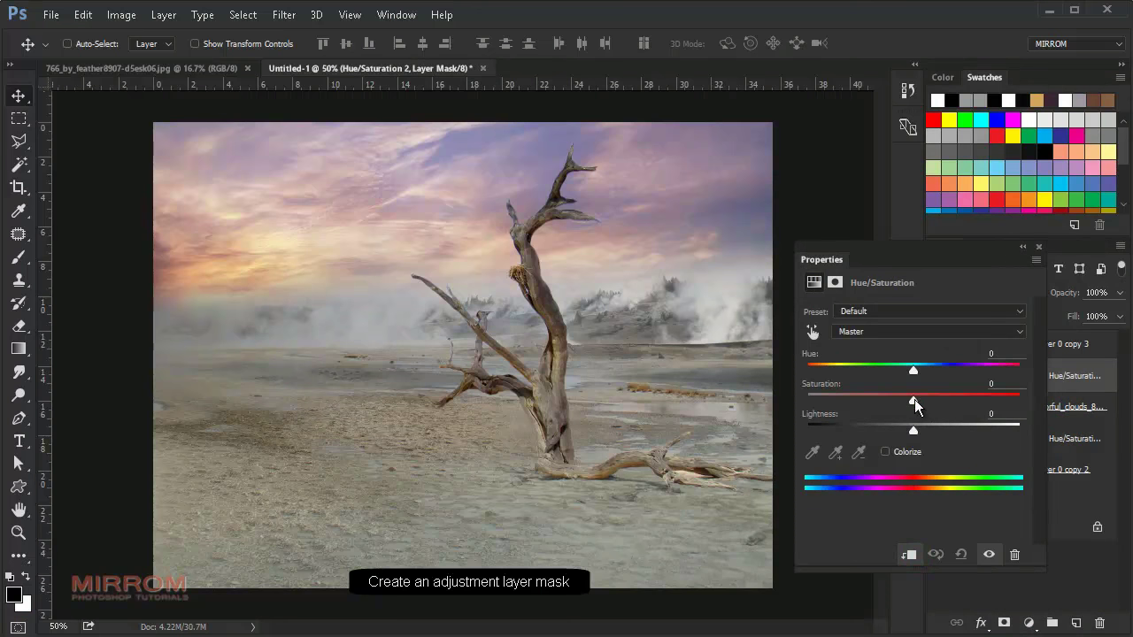
mouse_move(913, 403)
mouse_down()
mouse_move(884, 404)
mouse_move(905, 431)
mouse_up()
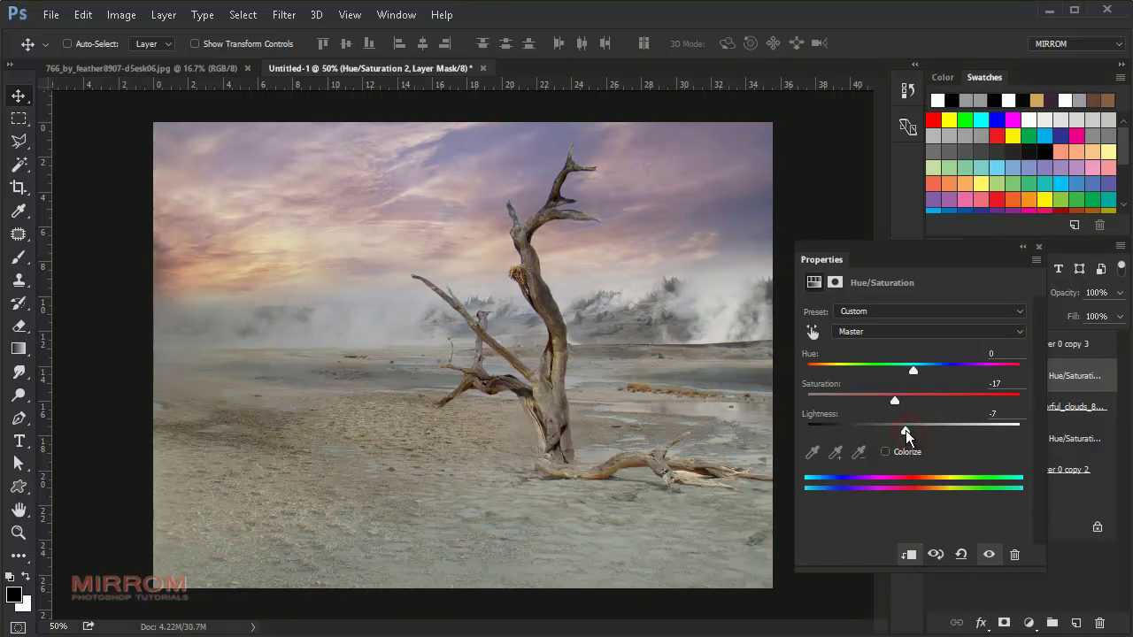
click(1040, 249)
click(940, 375)
click(940, 375)
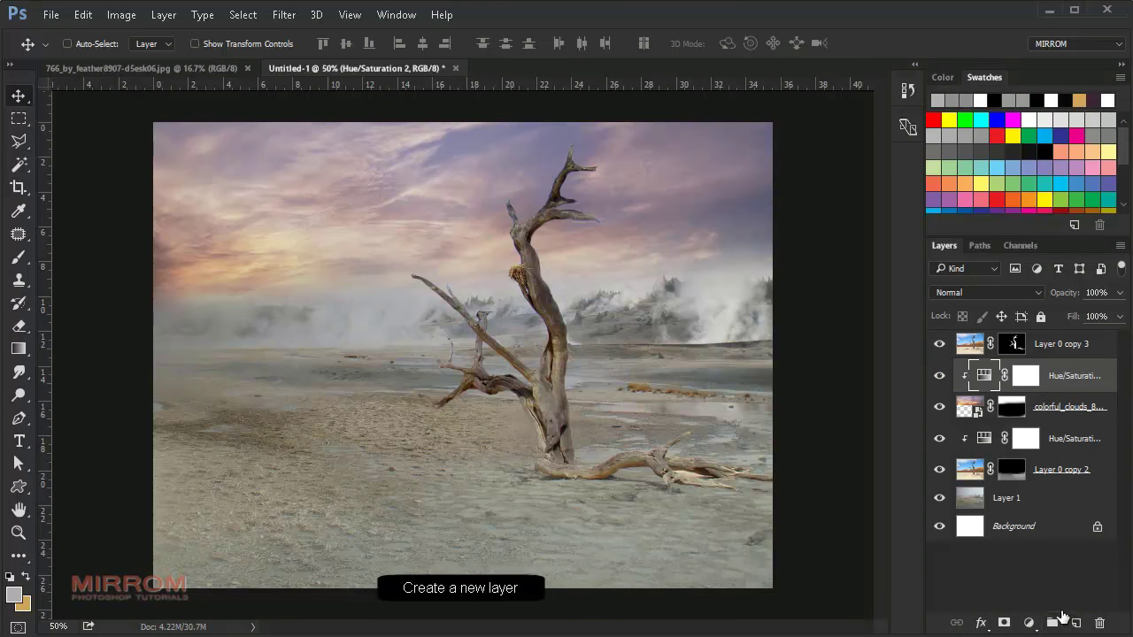
On a new Layer 2, paint sampled whitish mist along the horizon with a 200 px, 69% brush
click(1075, 623)
key(b)
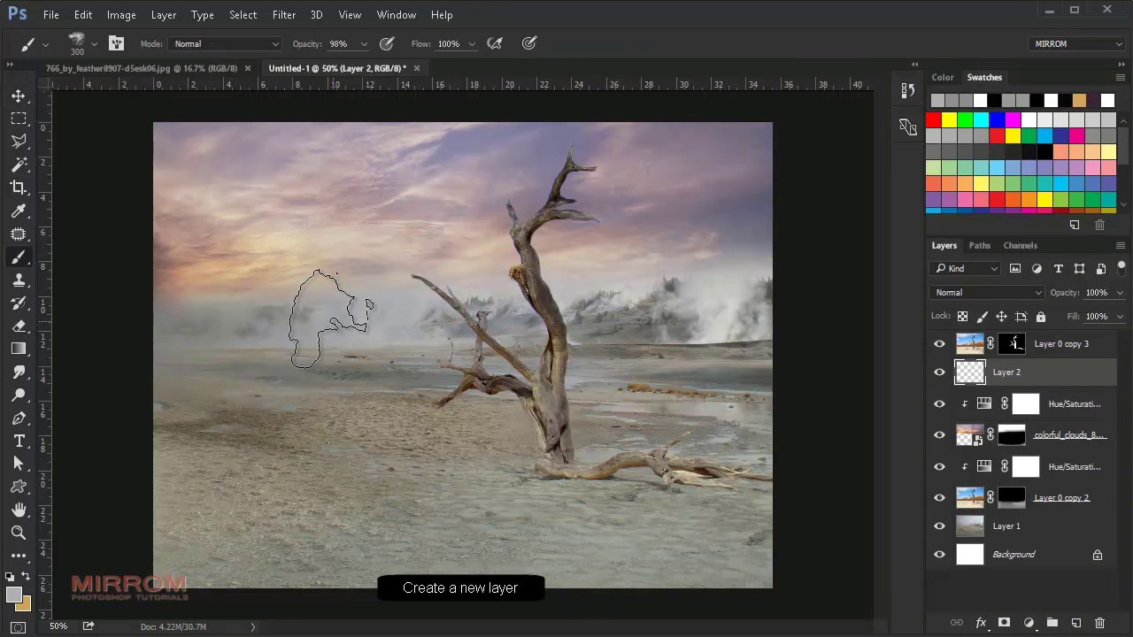
alt+click(328, 333)
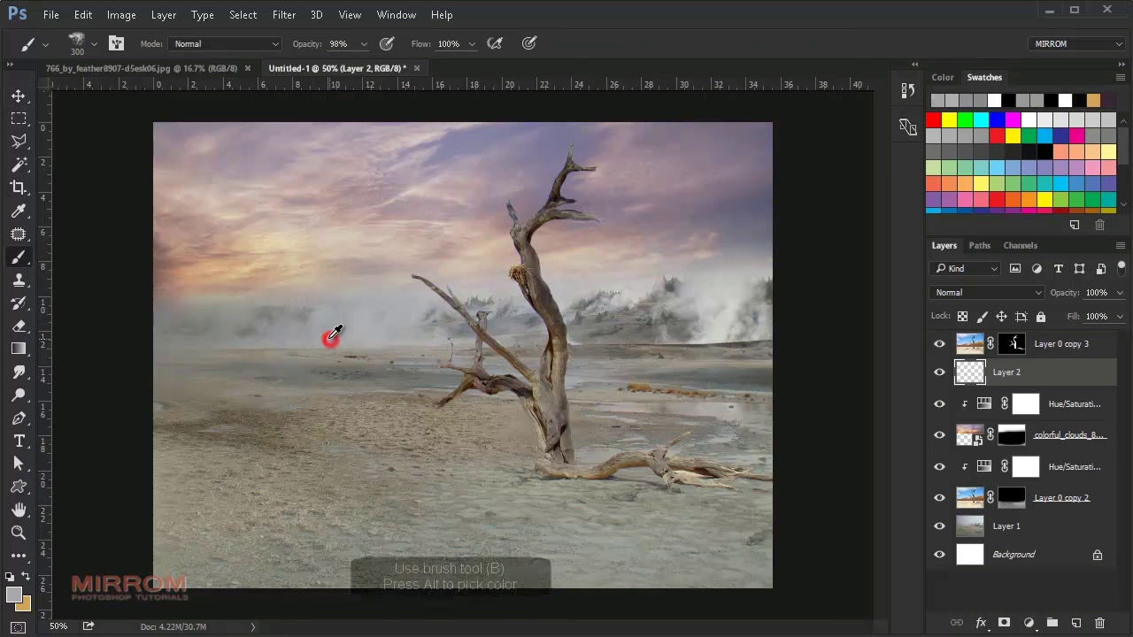
alt+click(354, 331)
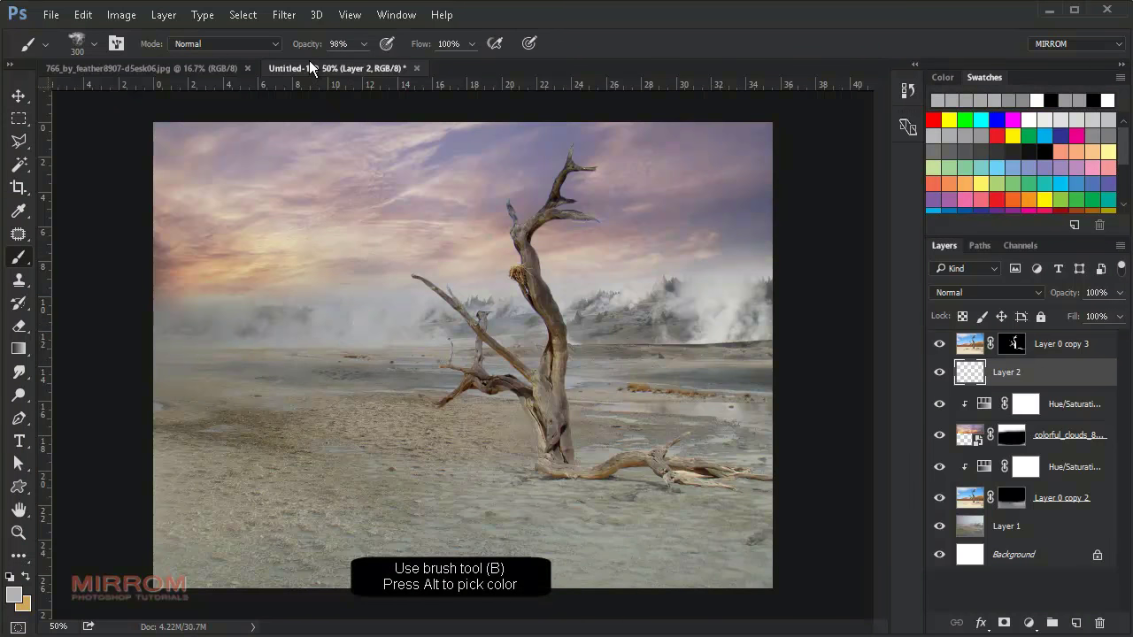
drag(288, 54, 281, 55)
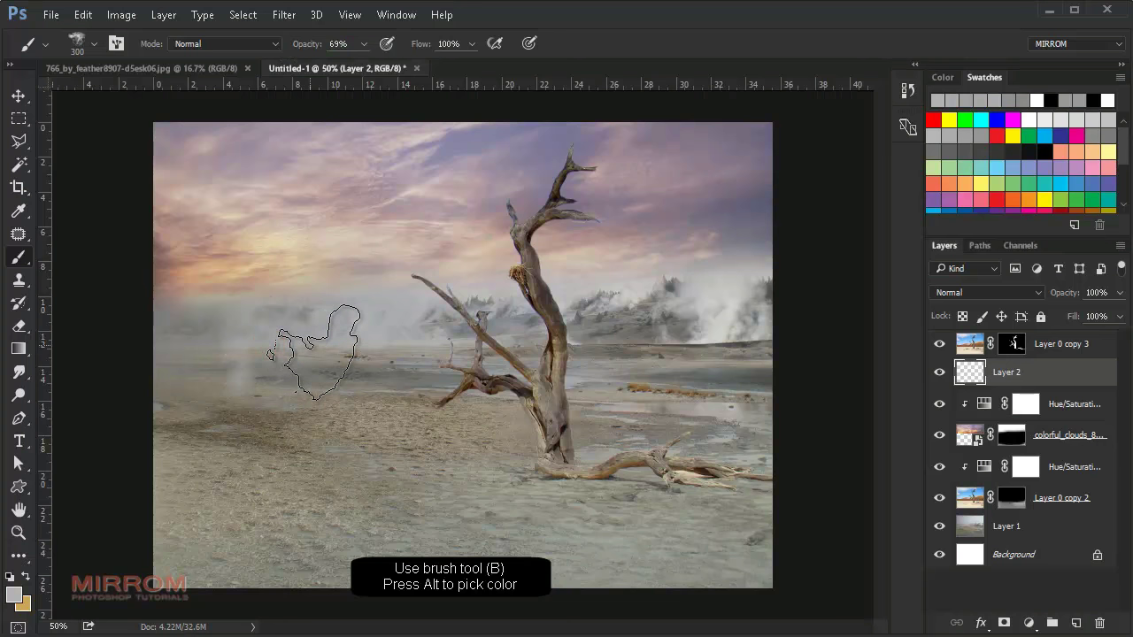
drag(321, 330, 221, 346)
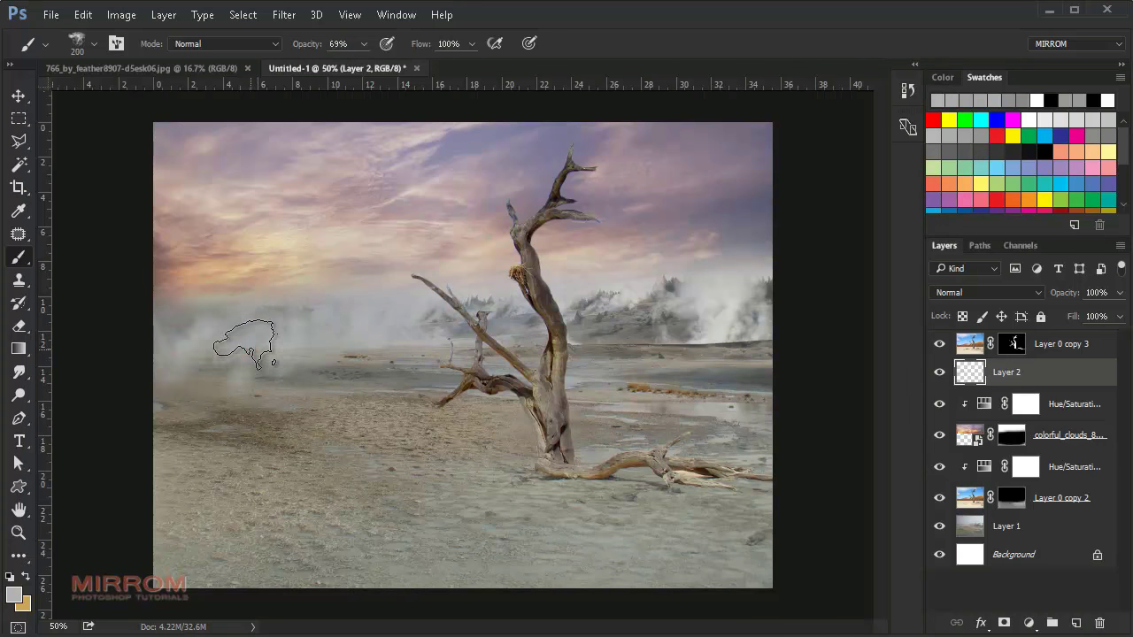
drag(381, 340, 770, 338)
key(bracketright)
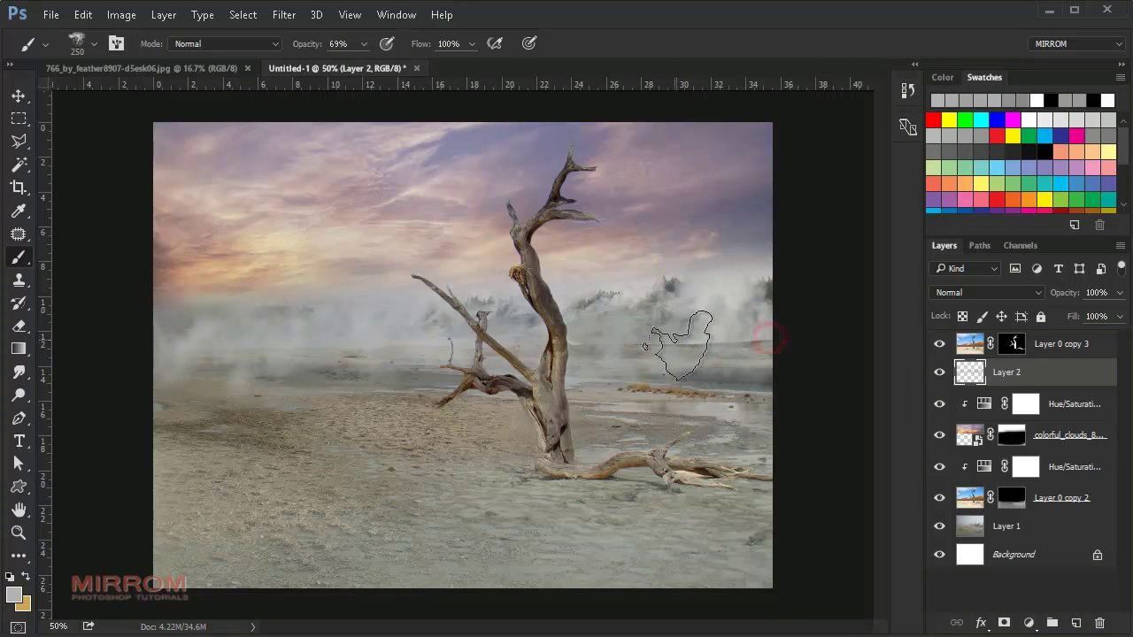
key(bracketleft)
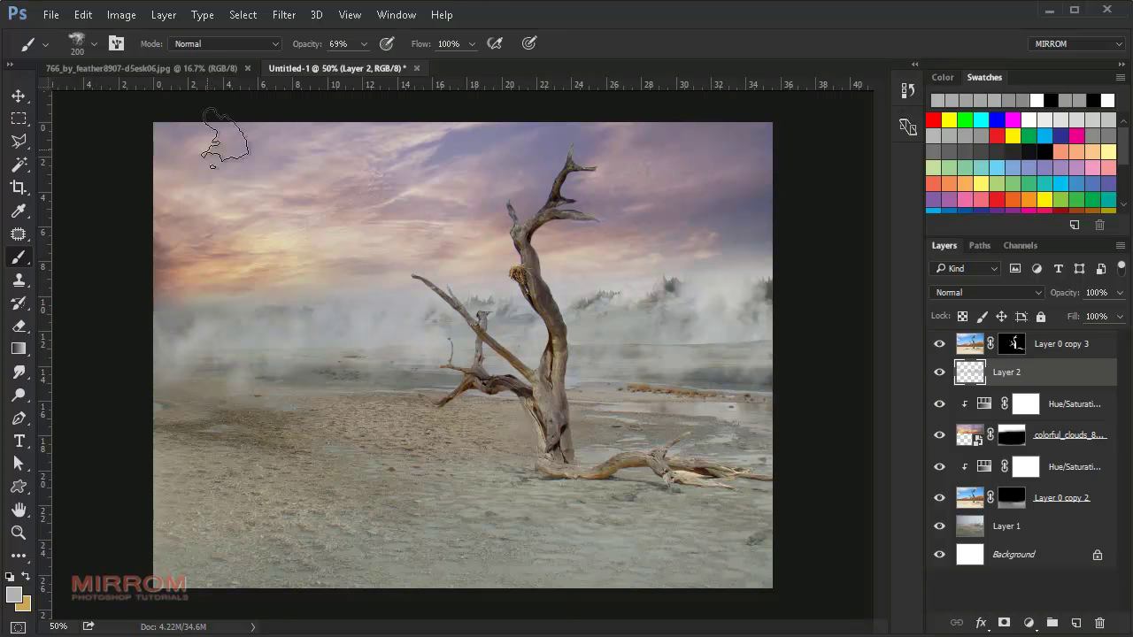
click(284, 16)
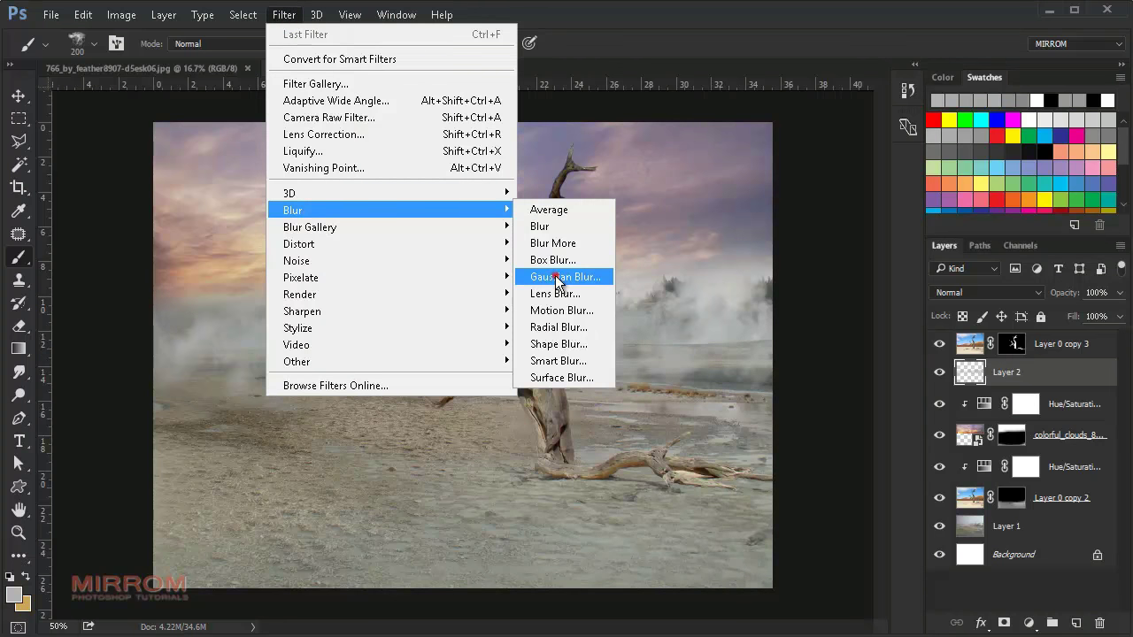
Blur the Layer 2 mist with a radius-12 Gaussian Blur and lower its opacity to 83%
click(554, 275)
drag(672, 409, 691, 413)
click(825, 184)
key(v)
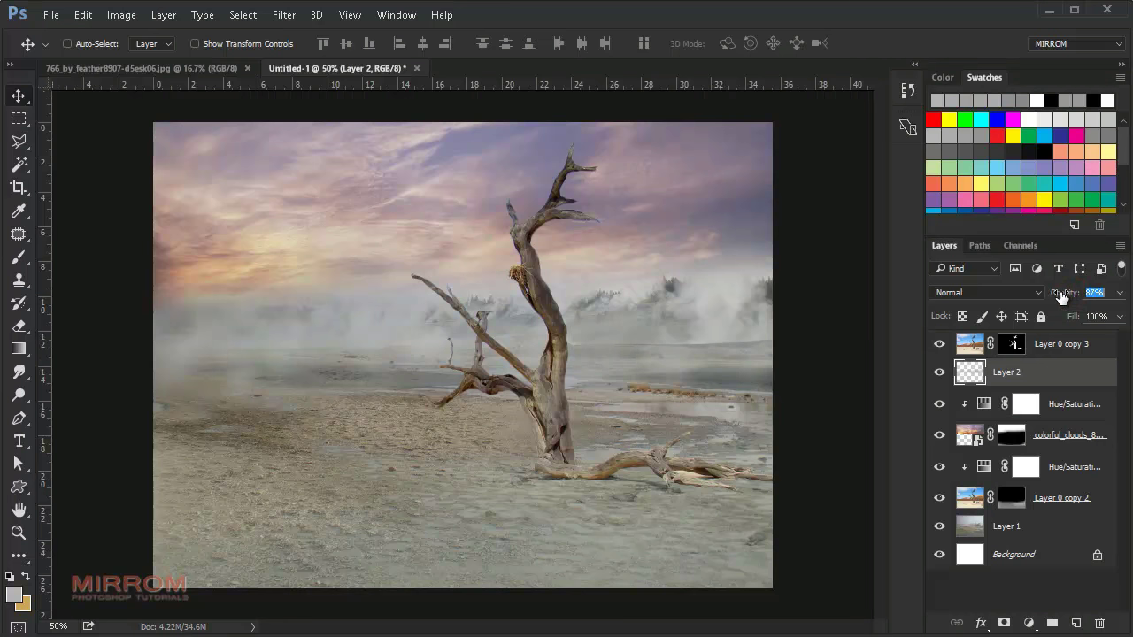
drag(1059, 298, 1056, 298)
click(1029, 371)
click(1058, 351)
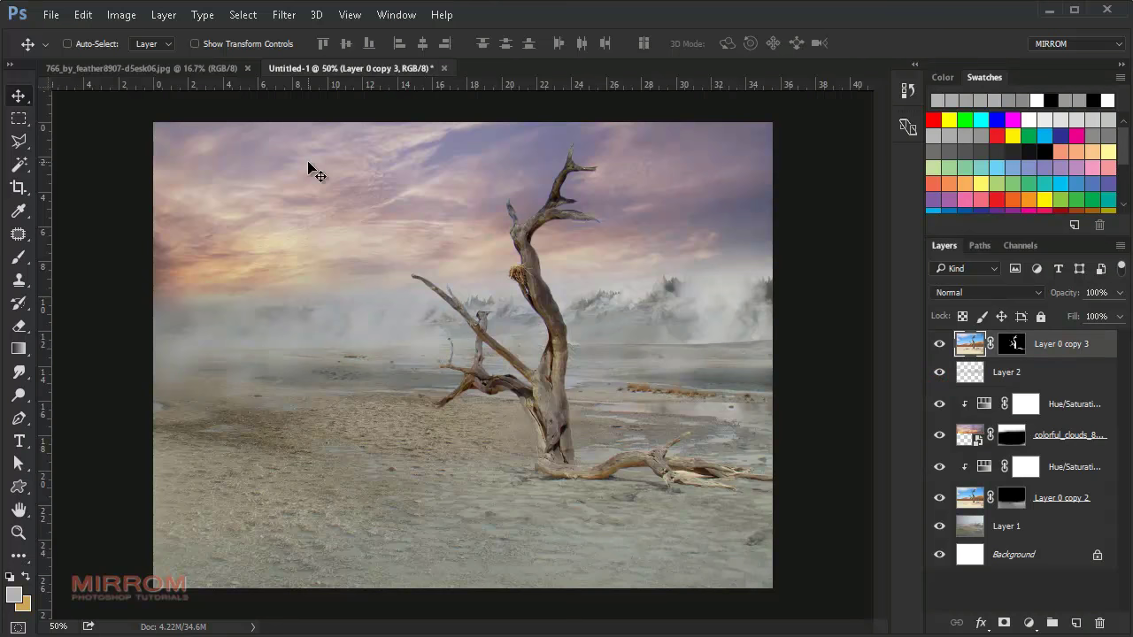
Close the source photo and zoom in on the fallen driftwood
click(248, 69)
click(482, 259)
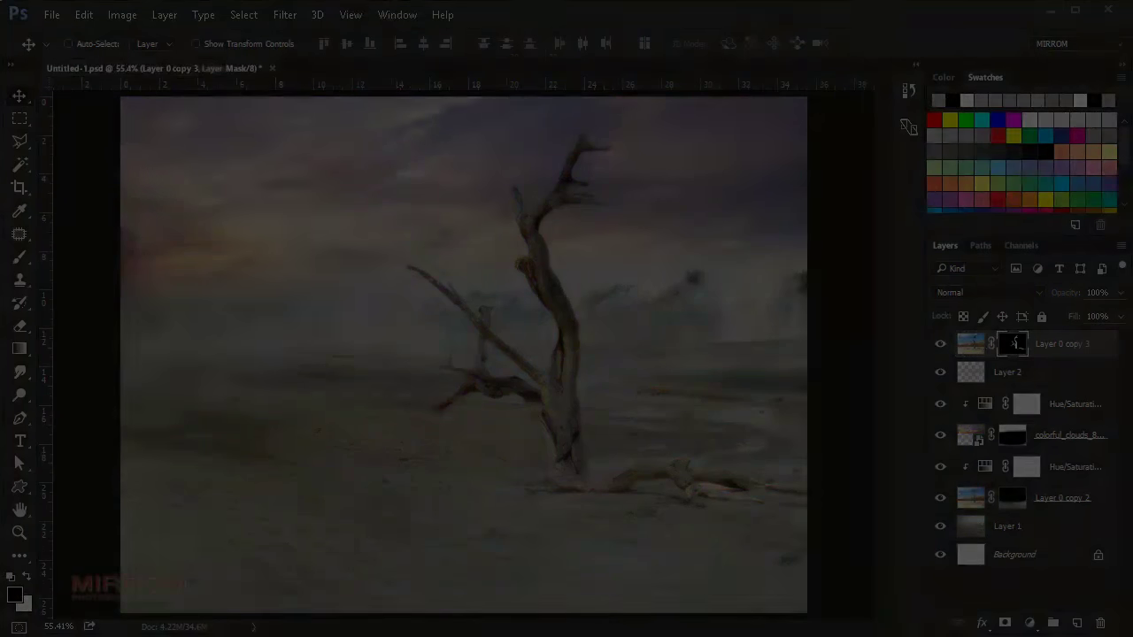
click(736, 495)
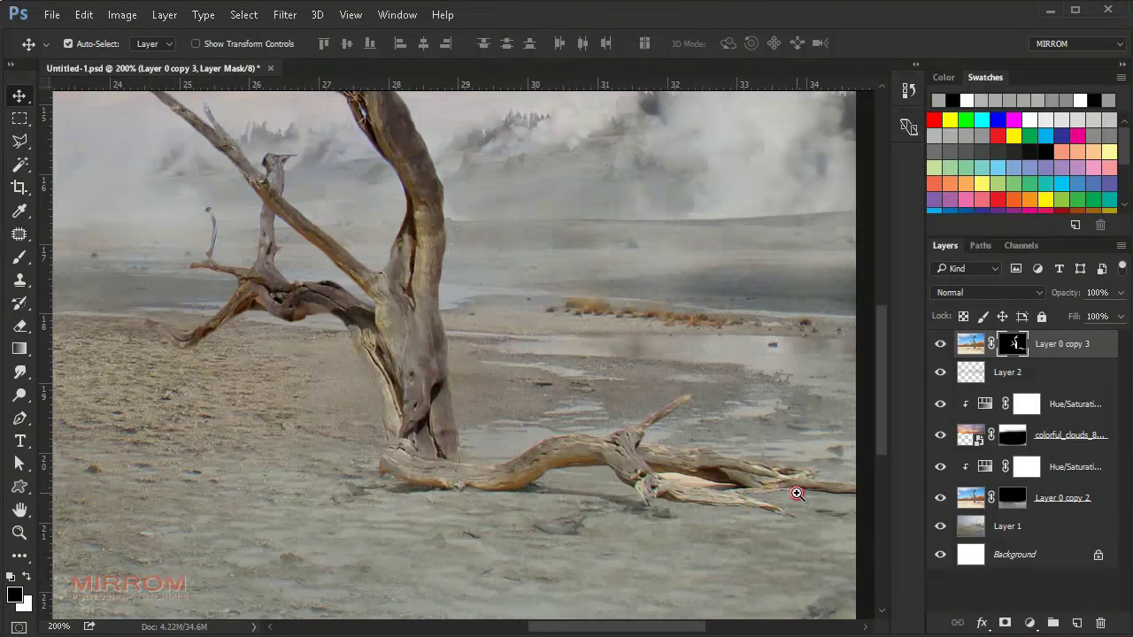
click(797, 492)
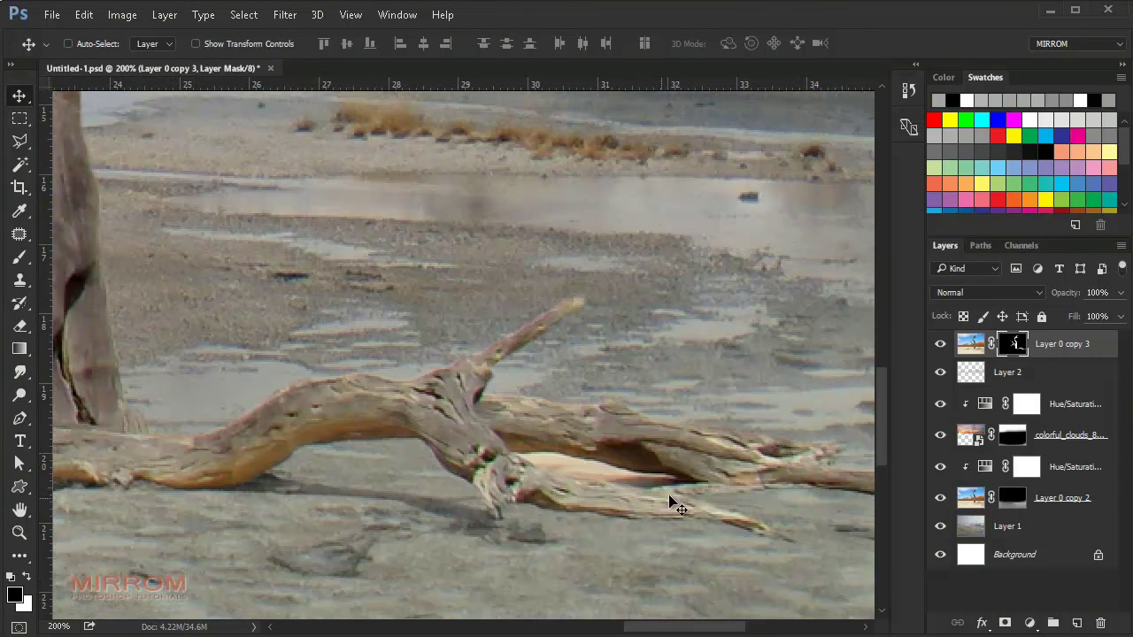
Outline the pale driftwood sliver with the Polygonal Lasso and fill it black on the mask
click(20, 140)
click(137, 155)
click(520, 435)
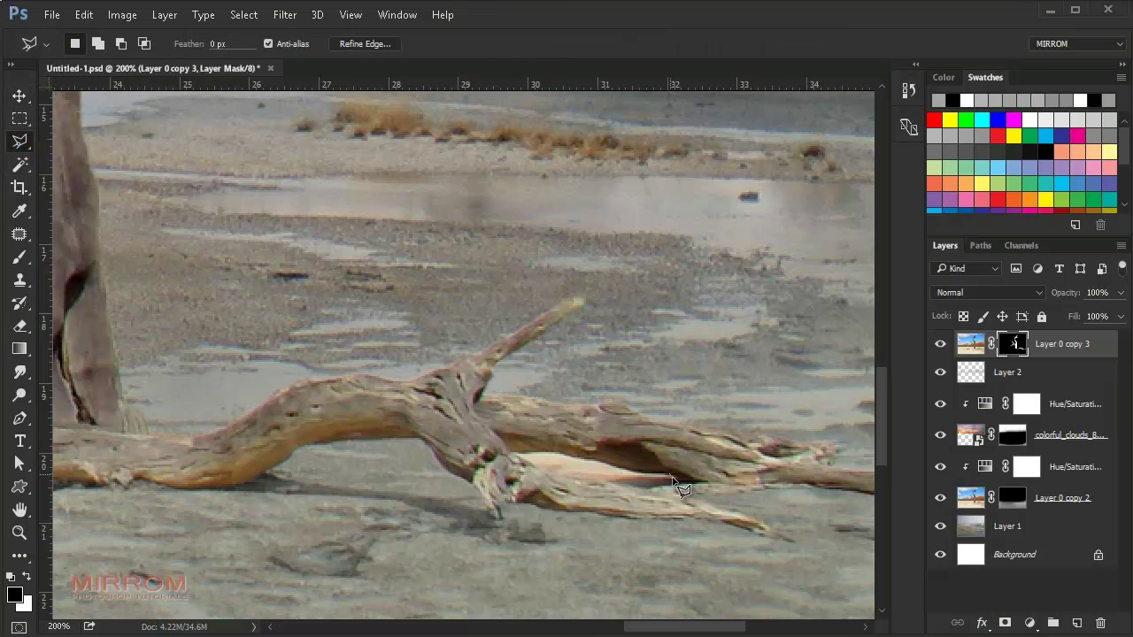
click(669, 480)
click(518, 469)
click(549, 453)
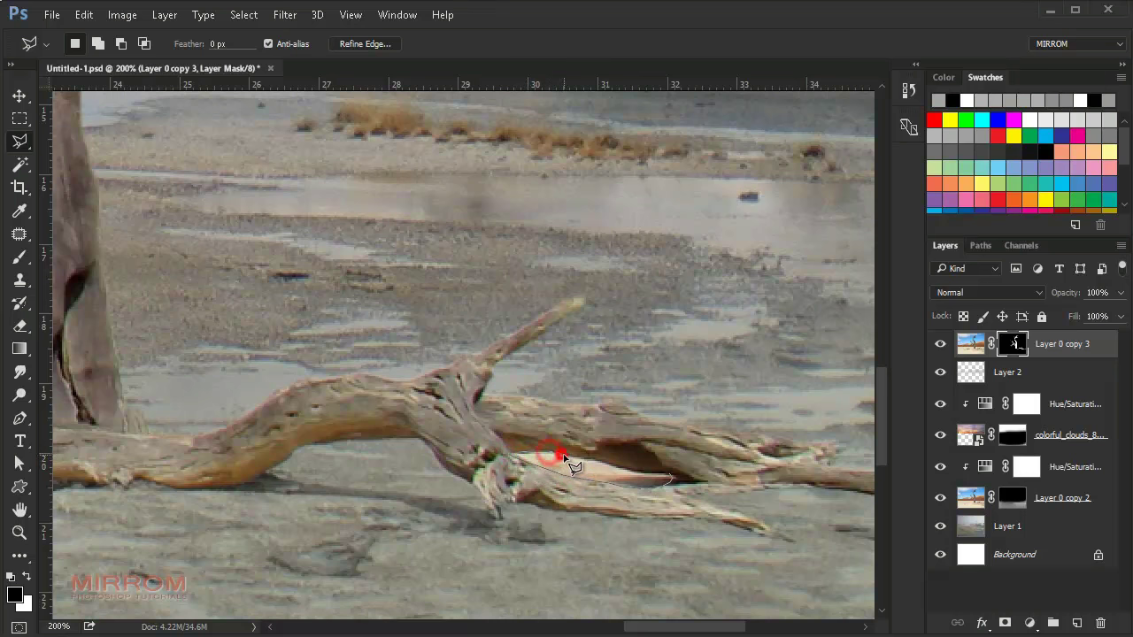
click(619, 464)
click(652, 473)
double_click(669, 478)
key(alt+BackSpace)
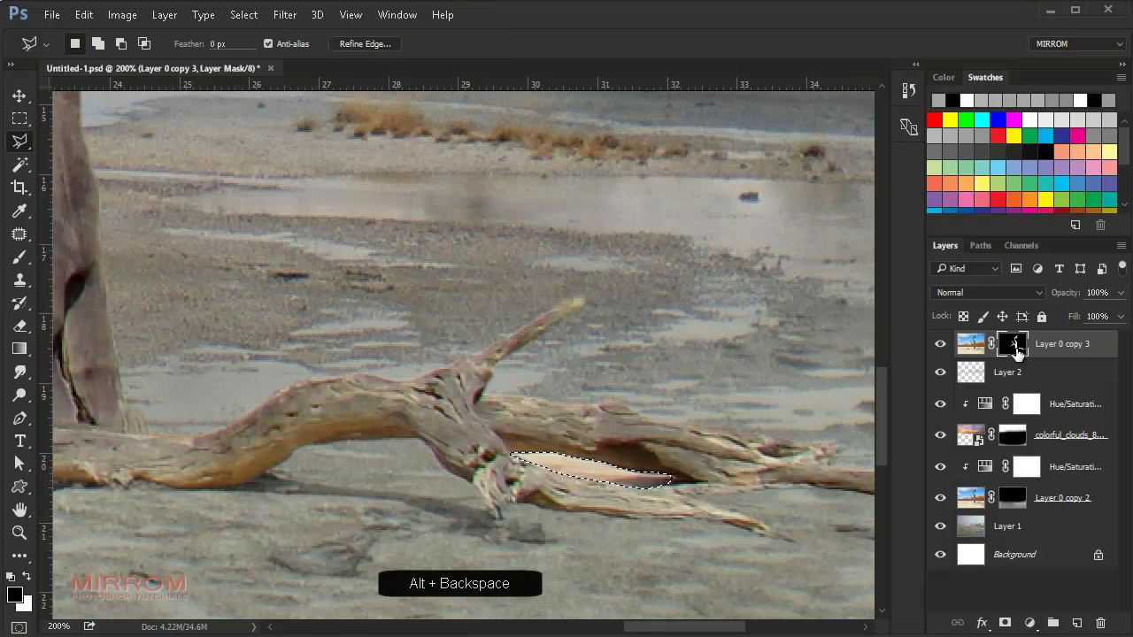
key(ctrl+d)
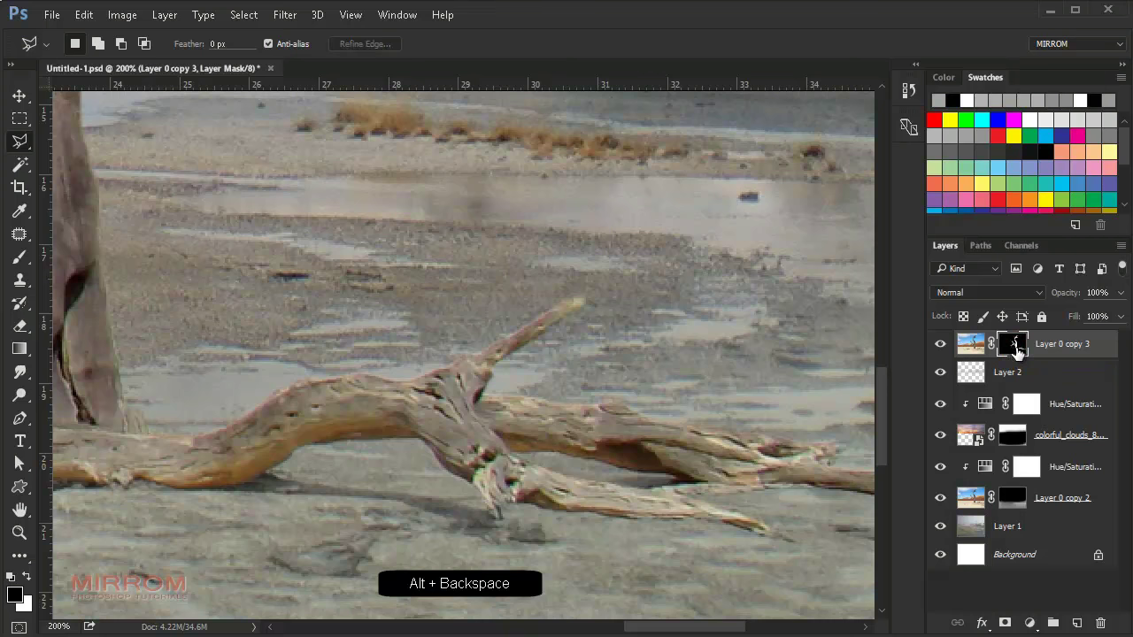
Apply the layer mask permanently and rename the layer Tree
key(ctrl+0)
key(v)
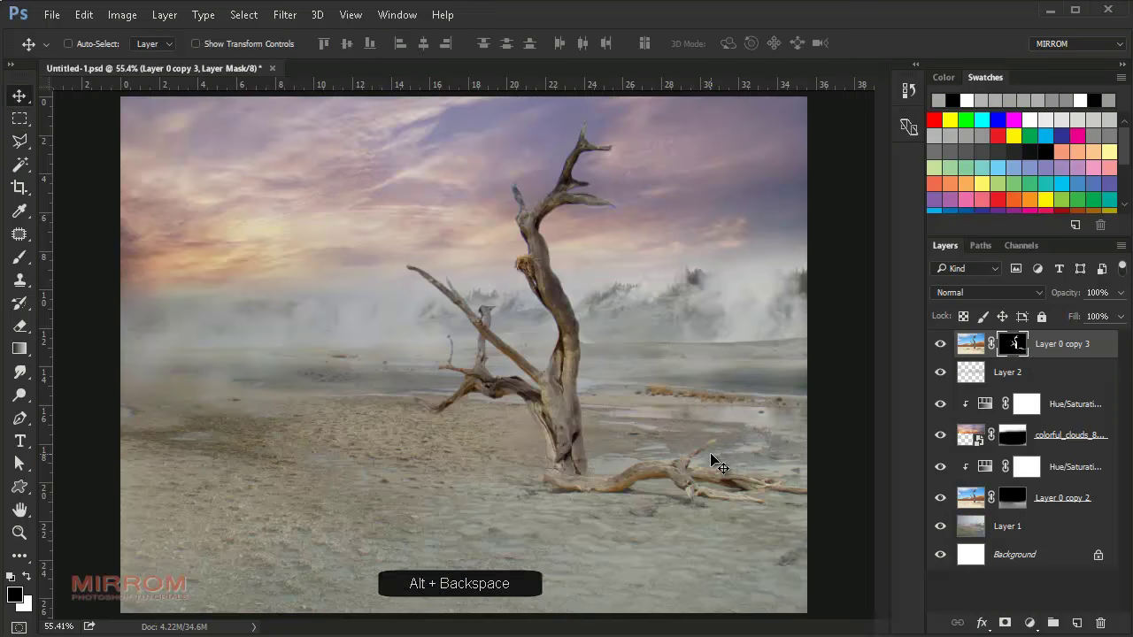
key(ctrl+plus)
drag(660, 627, 713, 629)
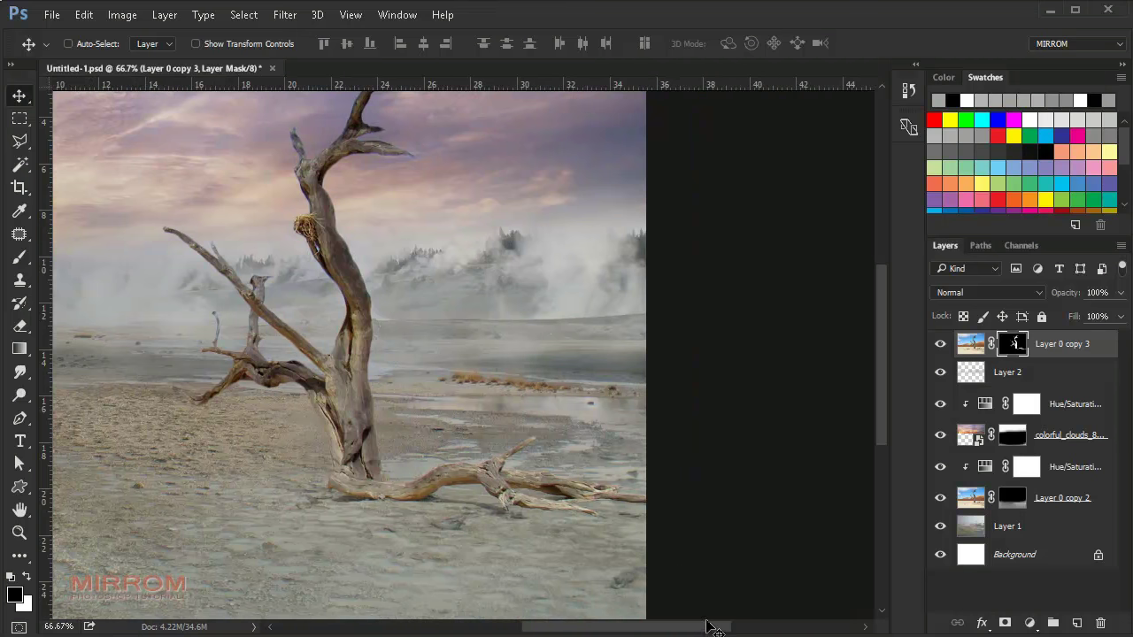
right_click(1017, 347)
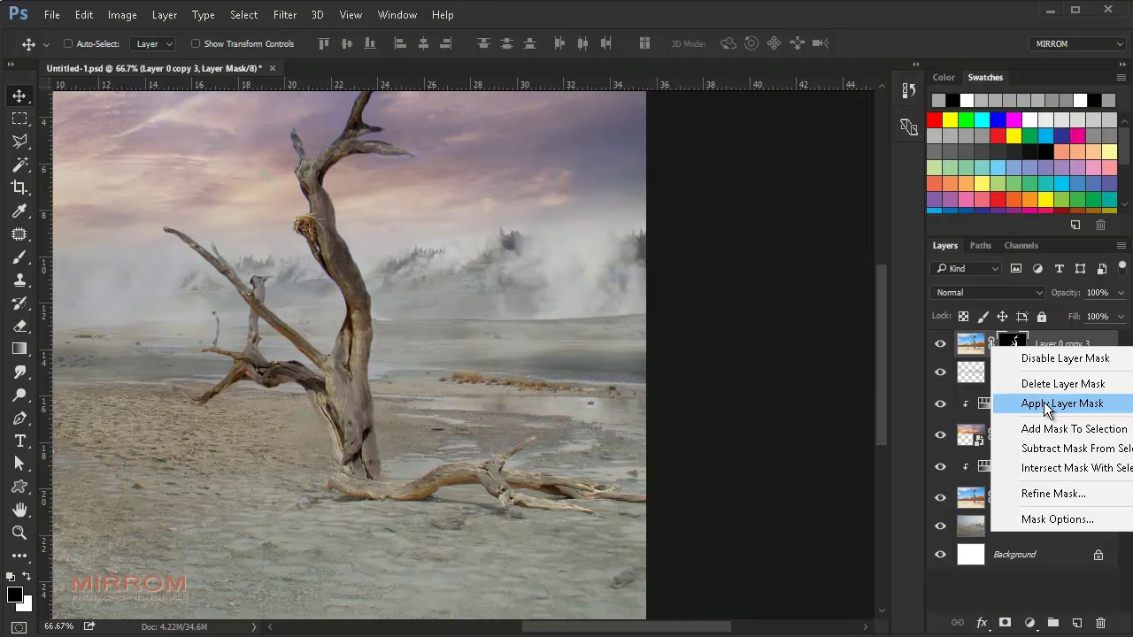
click(1037, 403)
double_click(1019, 345)
text(Tree)
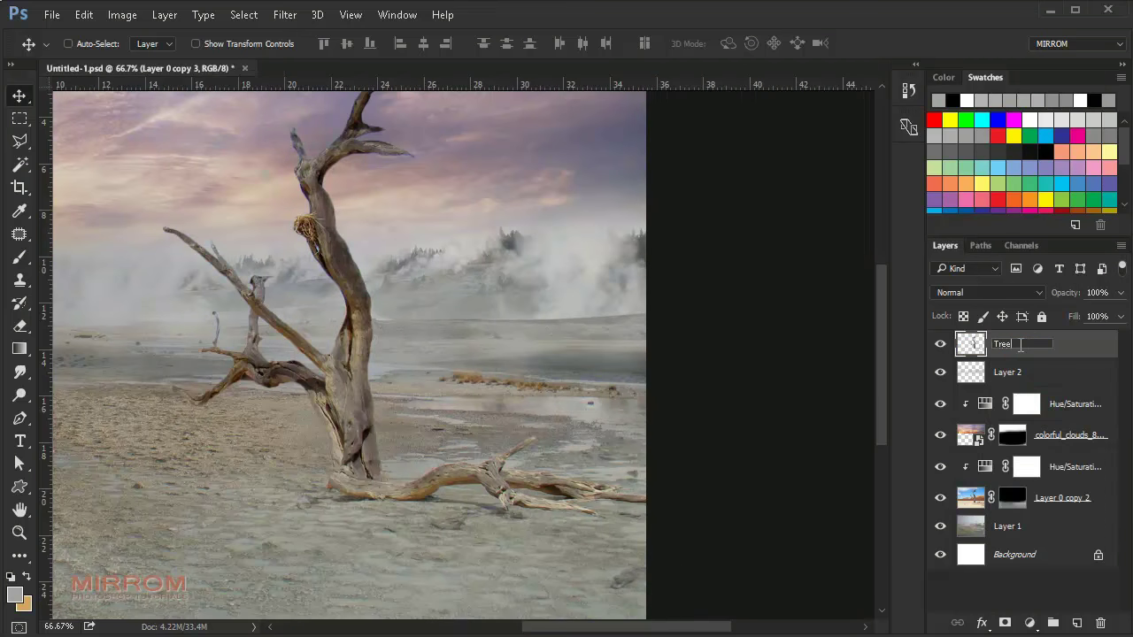
key(Return)
Add a Brightness/Contrast layer clipped to Tree with Brightness 89 and Contrast -13
click(1030, 622)
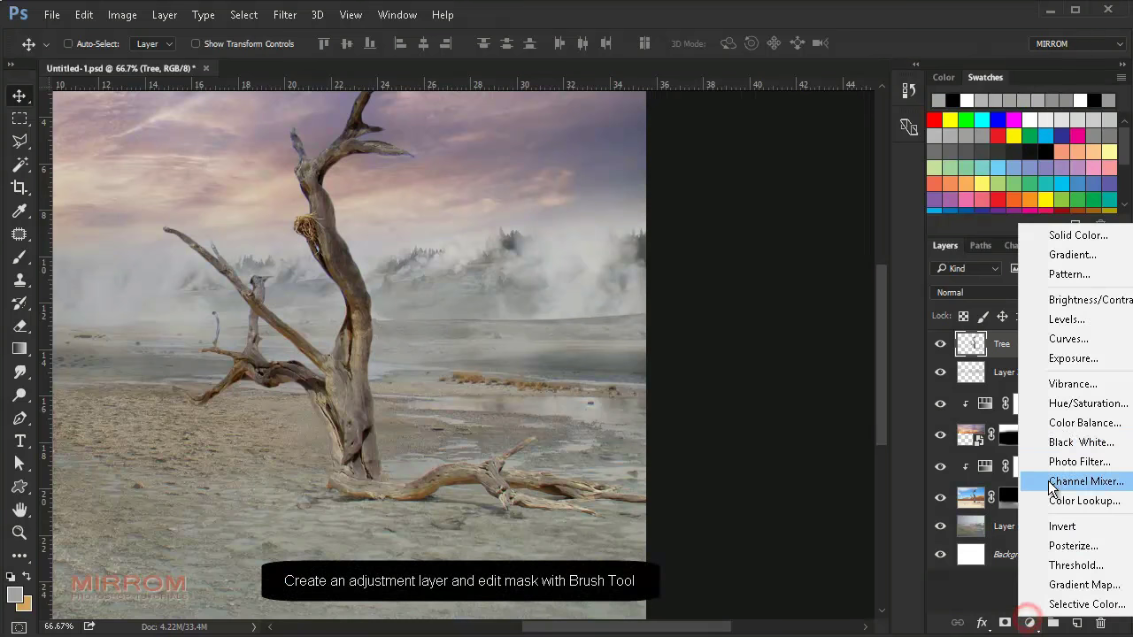
click(1095, 308)
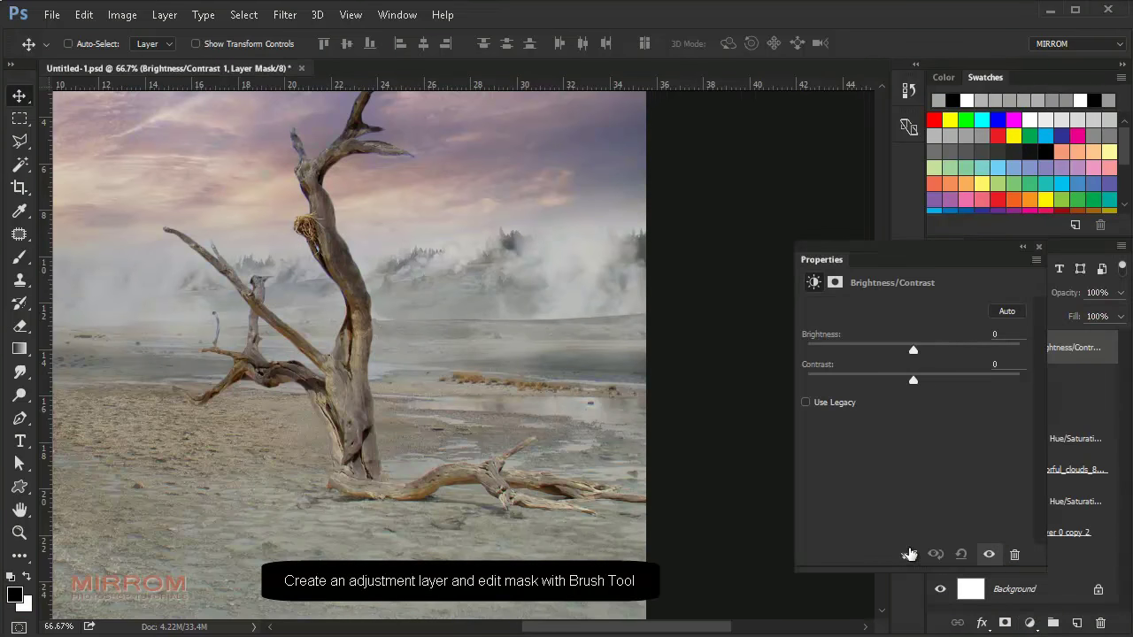
click(908, 555)
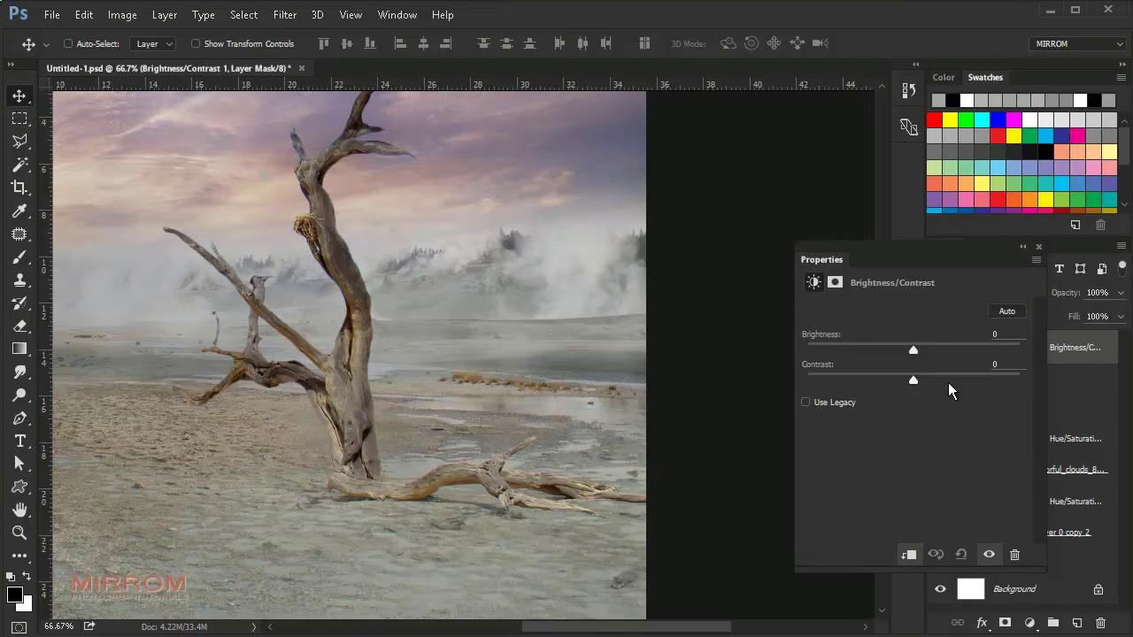
drag(920, 349, 976, 356)
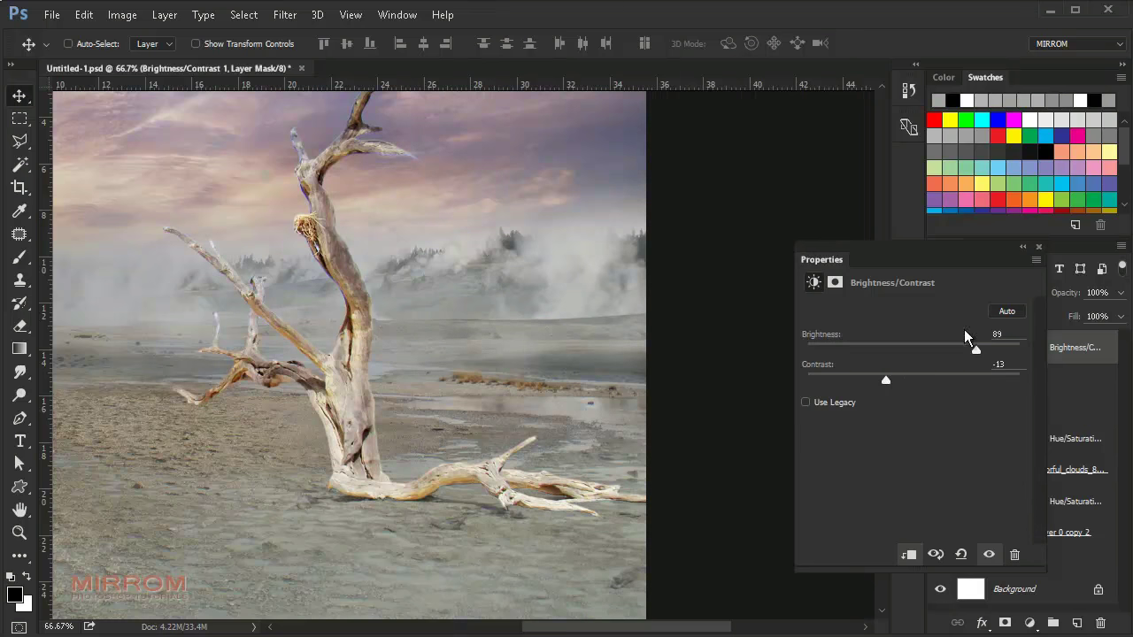
click(1040, 248)
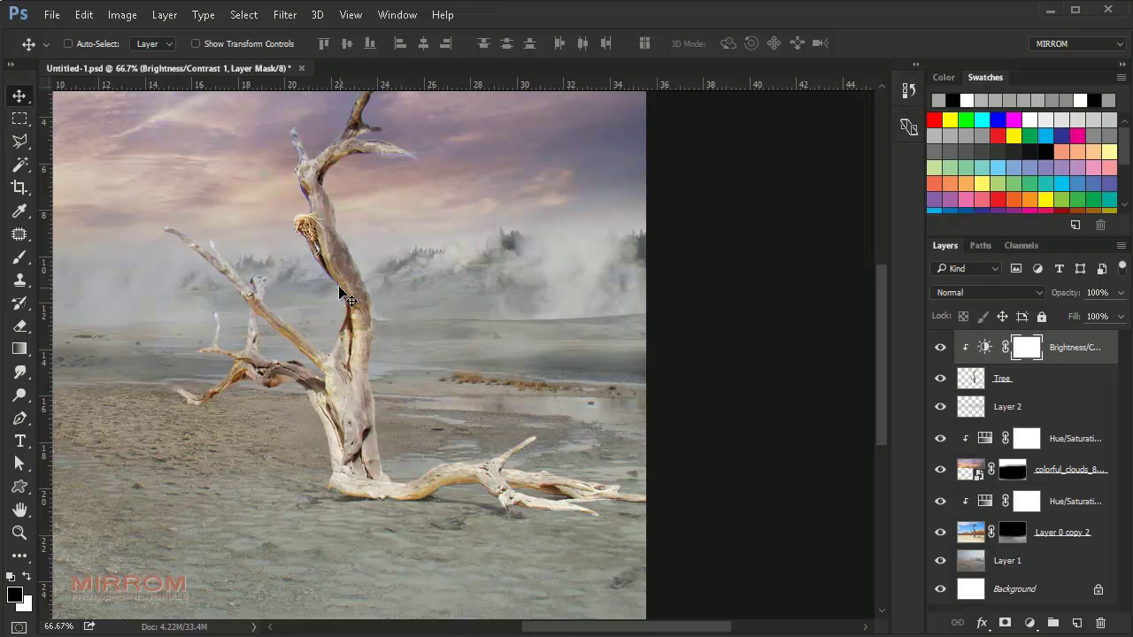
Paint black at 100% opacity on the adjustment mask to hold back brightening on the trunk
key(b)
key(0)
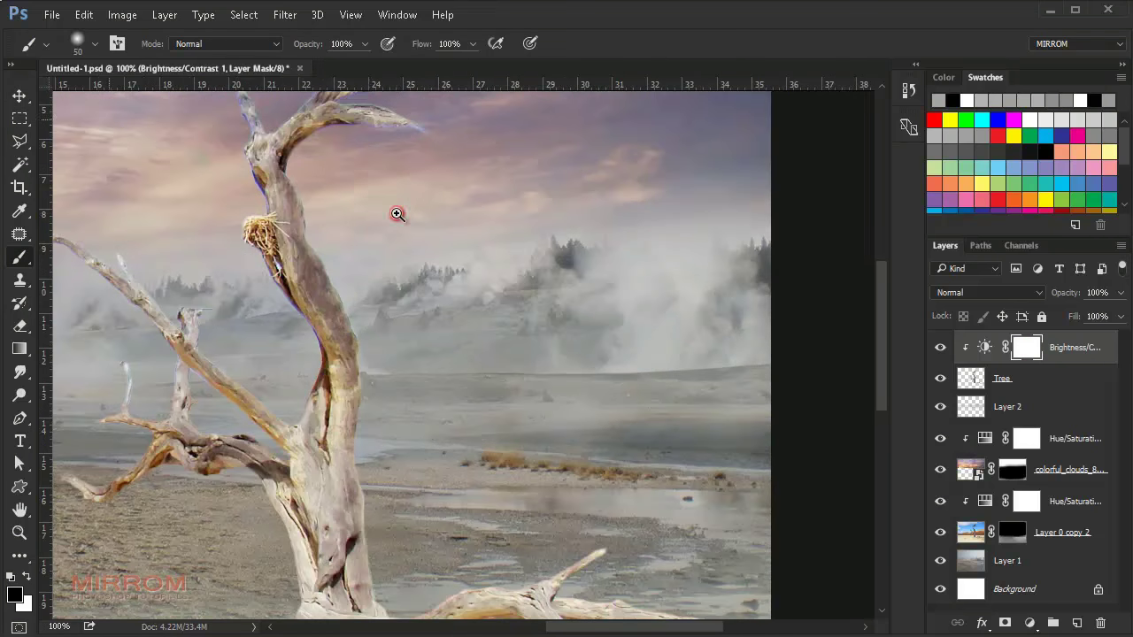
scroll(397, 215, up, 1)
drag(362, 132, 292, 203)
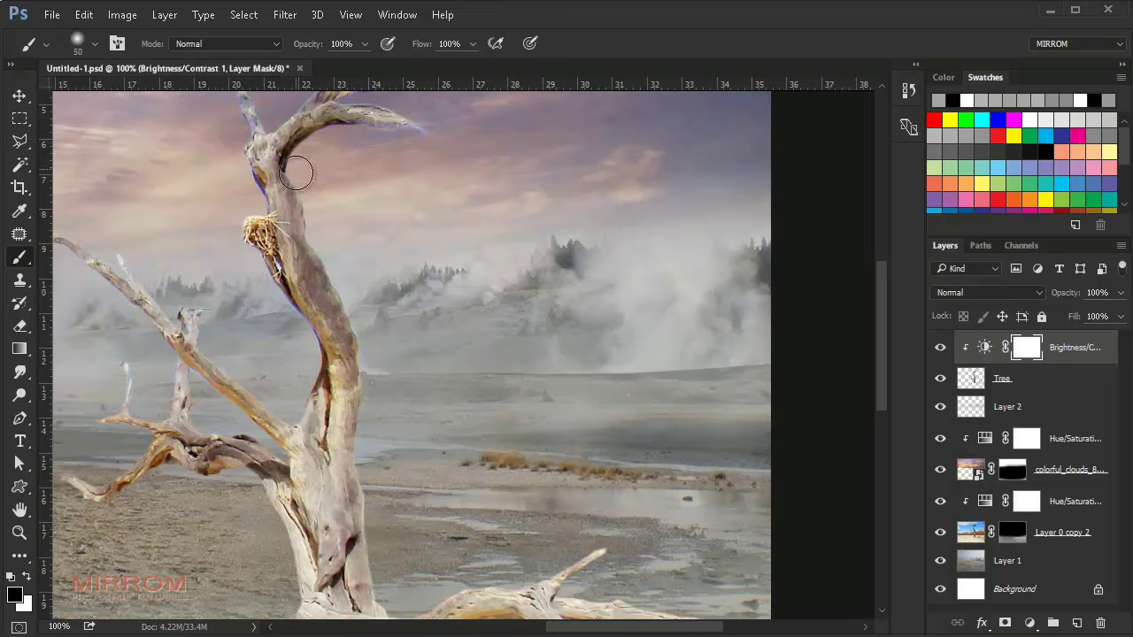
mouse_move(357, 139)
mouse_down()
mouse_move(297, 179)
mouse_move(345, 390)
mouse_up()
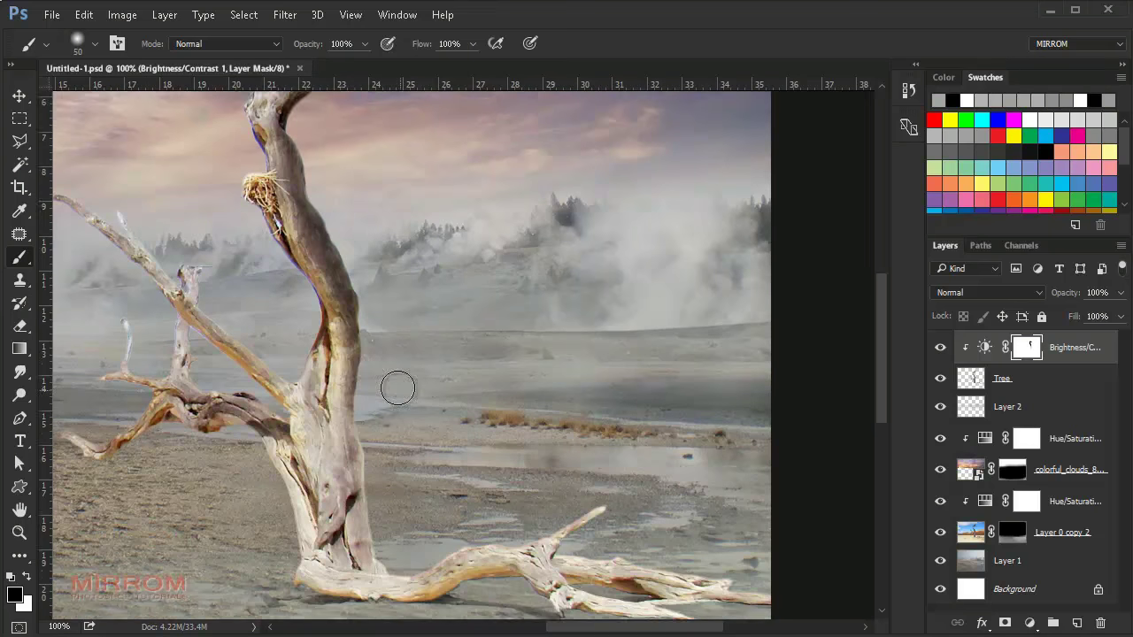
scroll(397, 386, down, 5)
drag(356, 299, 381, 434)
drag(346, 212, 332, 394)
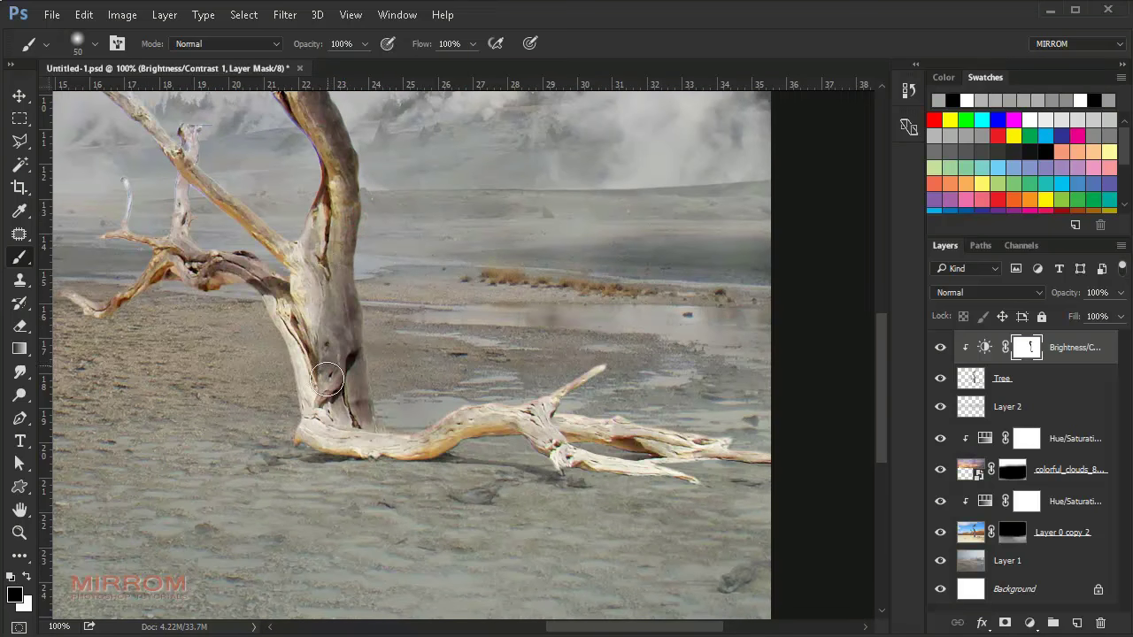
drag(314, 292, 318, 424)
mouse_move(310, 354)
mouse_down()
mouse_move(331, 414)
mouse_move(416, 446)
mouse_move(496, 442)
mouse_move(360, 460)
mouse_move(761, 456)
mouse_up()
With a smaller brush at 80% opacity, darken the right fallen branch and the upper branch
key(bracketleft)
mouse_move(692, 464)
mouse_down()
mouse_move(557, 433)
mouse_move(681, 442)
mouse_up()
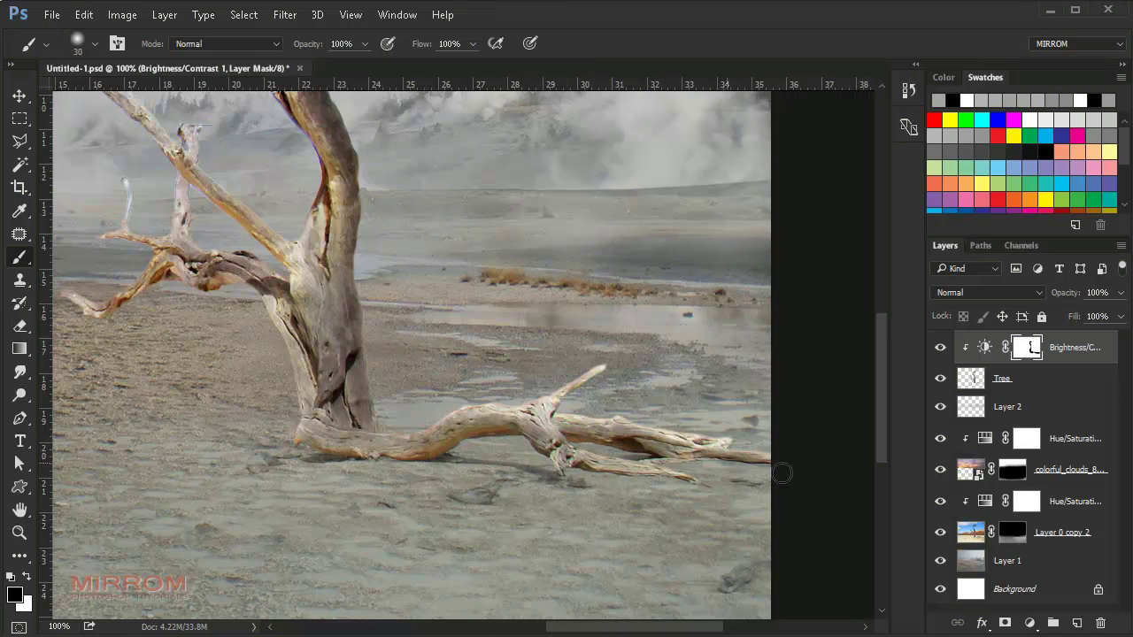
key(bracketleft)
scroll(333, 291, up, 3)
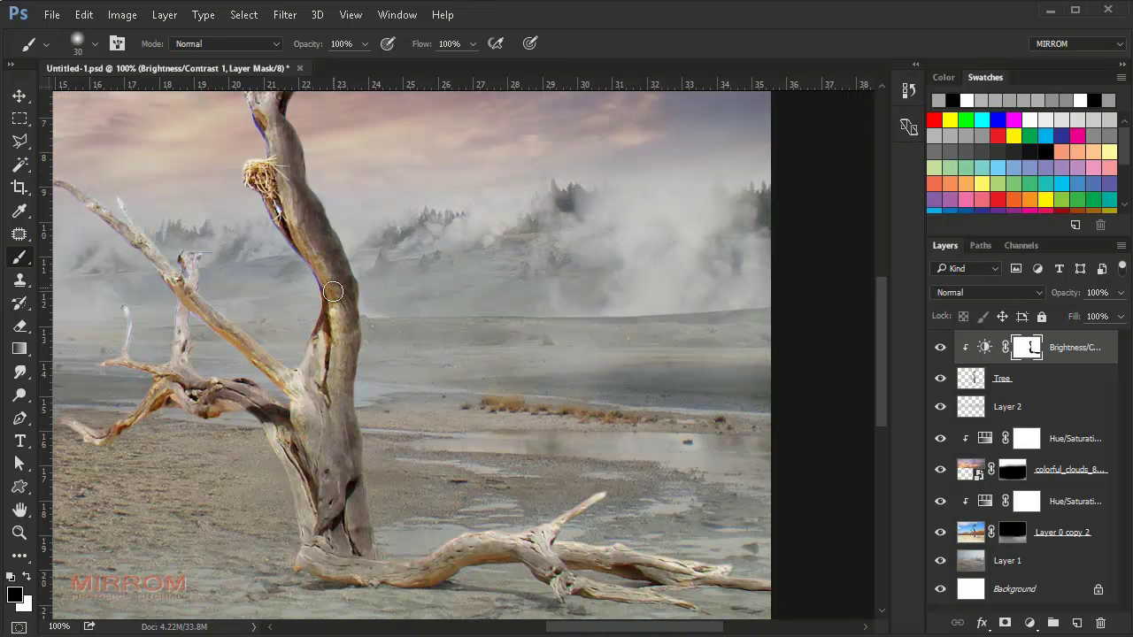
drag(310, 51, 295, 52)
key(bracketleft)
scroll(256, 309, up, 1)
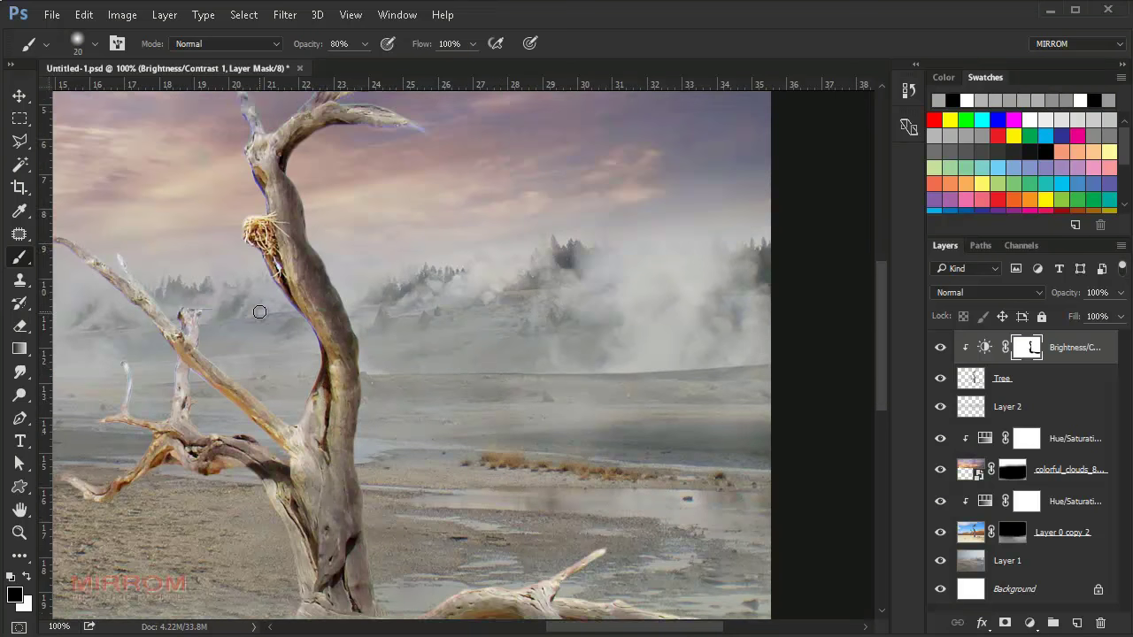
scroll(333, 175, up, 2)
drag(333, 174, 409, 107)
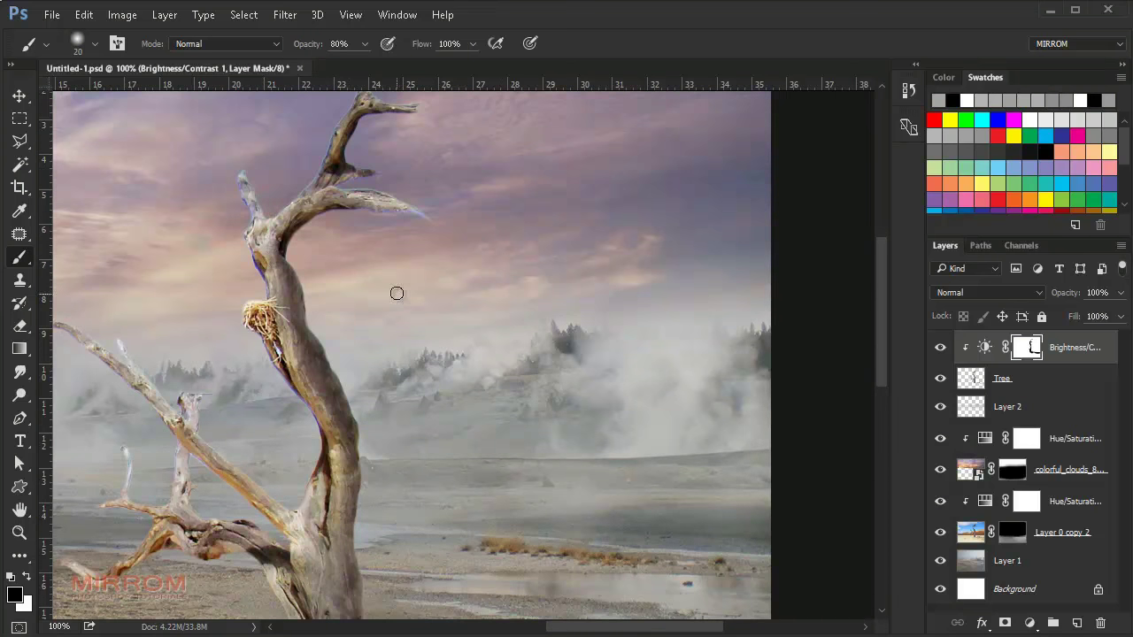
scroll(460, 354, down, 2)
scroll(461, 356, down, 2)
Compare with the adjustment toggled, then darken the fallen branch along its length
key(ctrl+0)
click(942, 346)
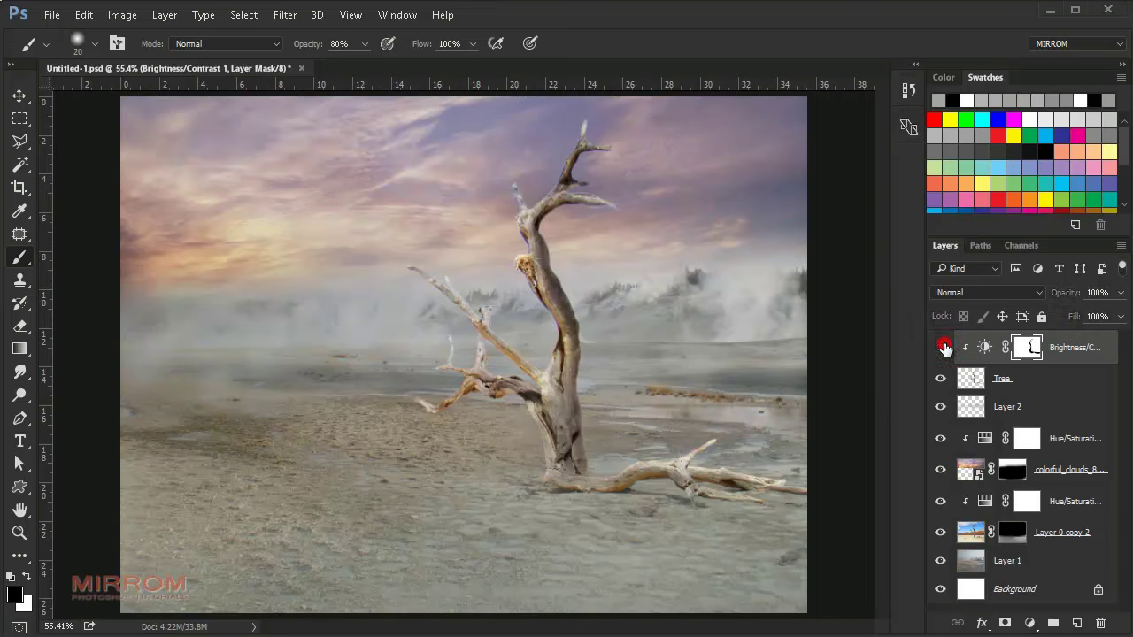
ctrl+click(695, 487)
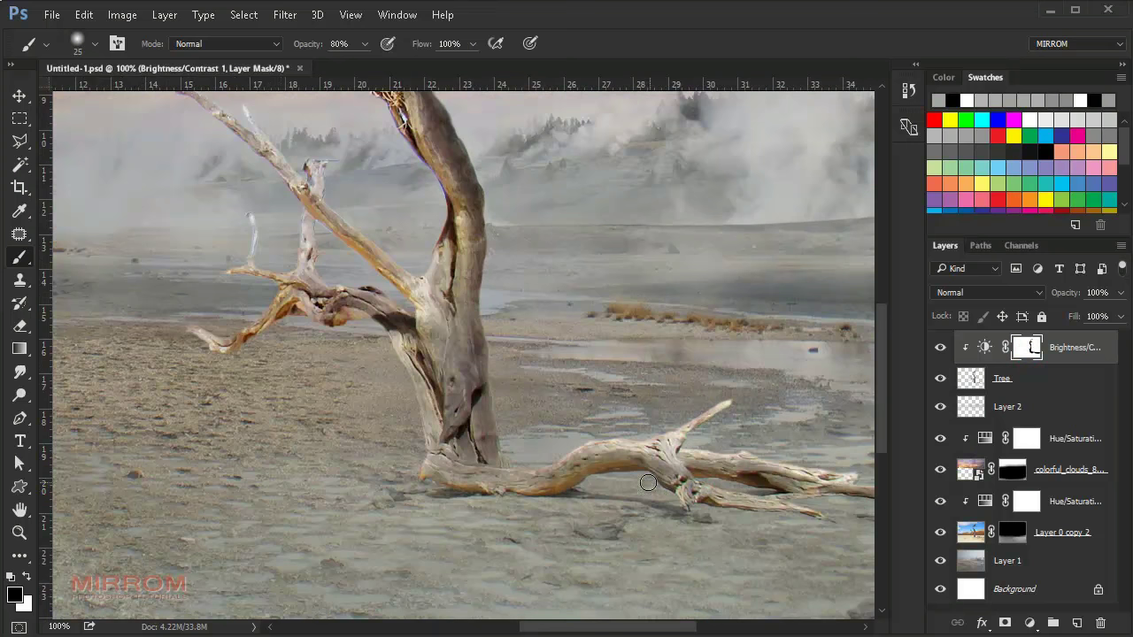
key(bracketright)
drag(619, 462, 845, 493)
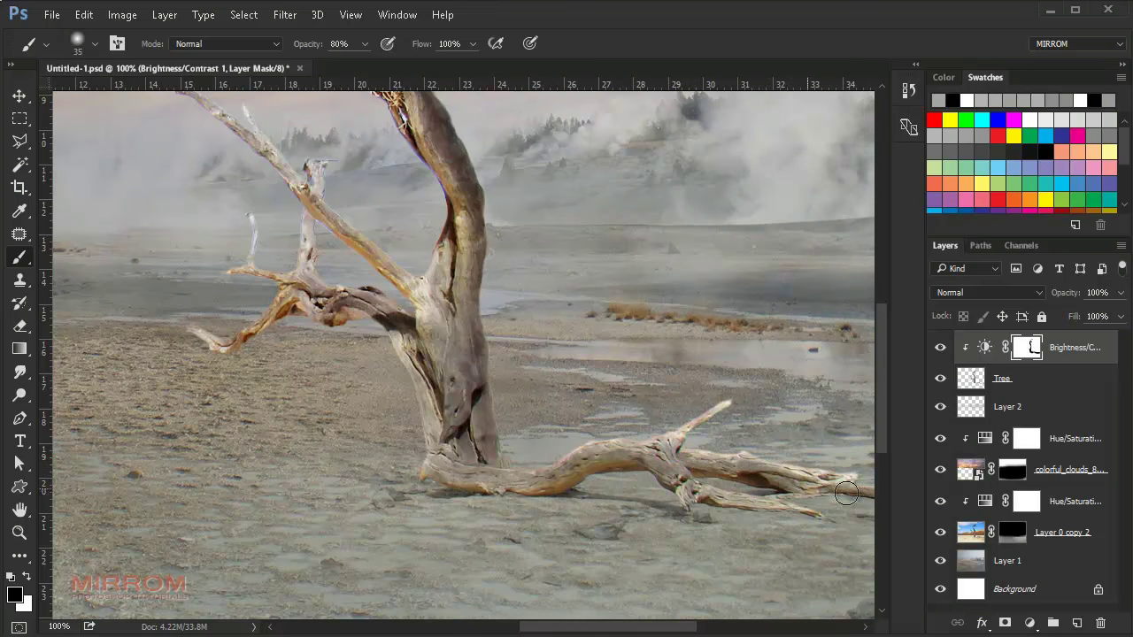
scroll(831, 478, up, 1)
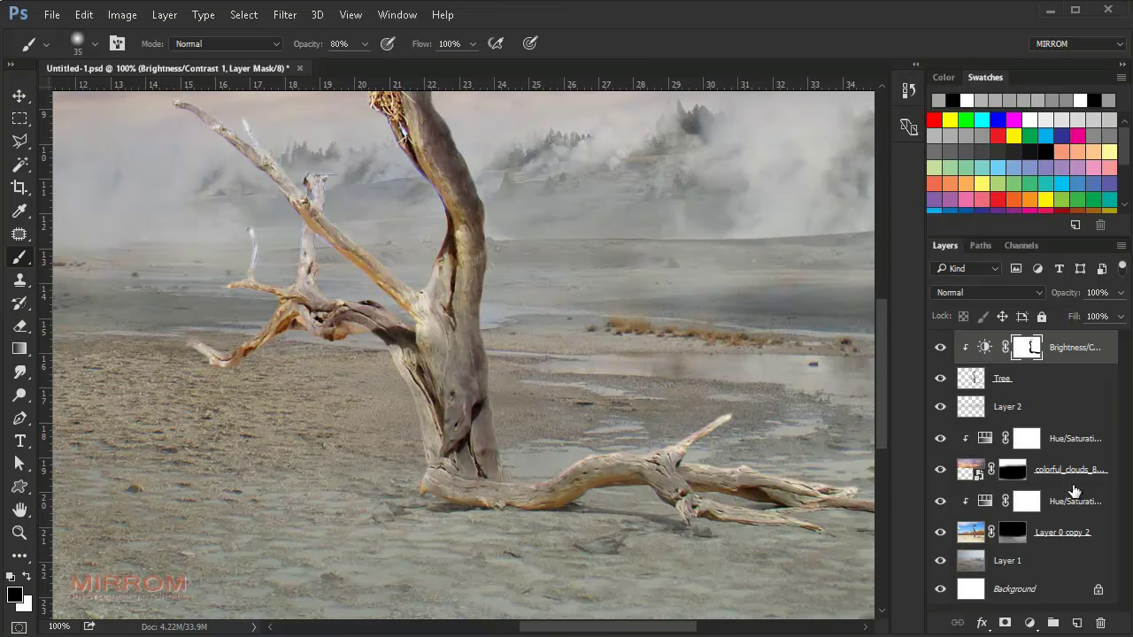
Add a Levels layer clipped to Tree: input black 24, midtones 0.93, output shadows raised
click(1039, 624)
click(1076, 325)
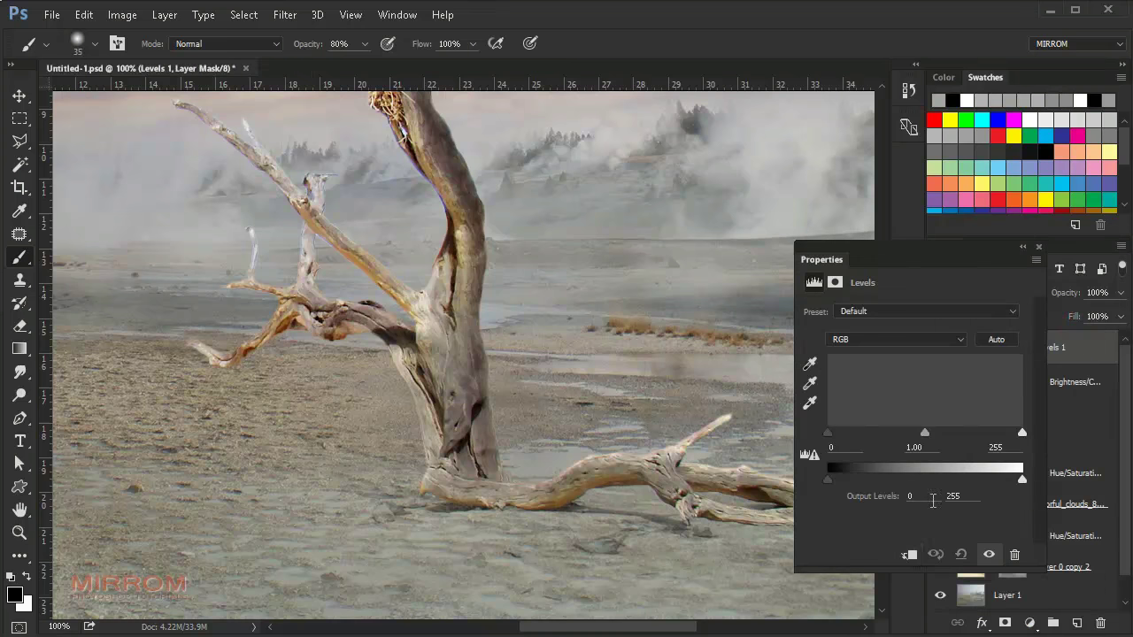
click(907, 555)
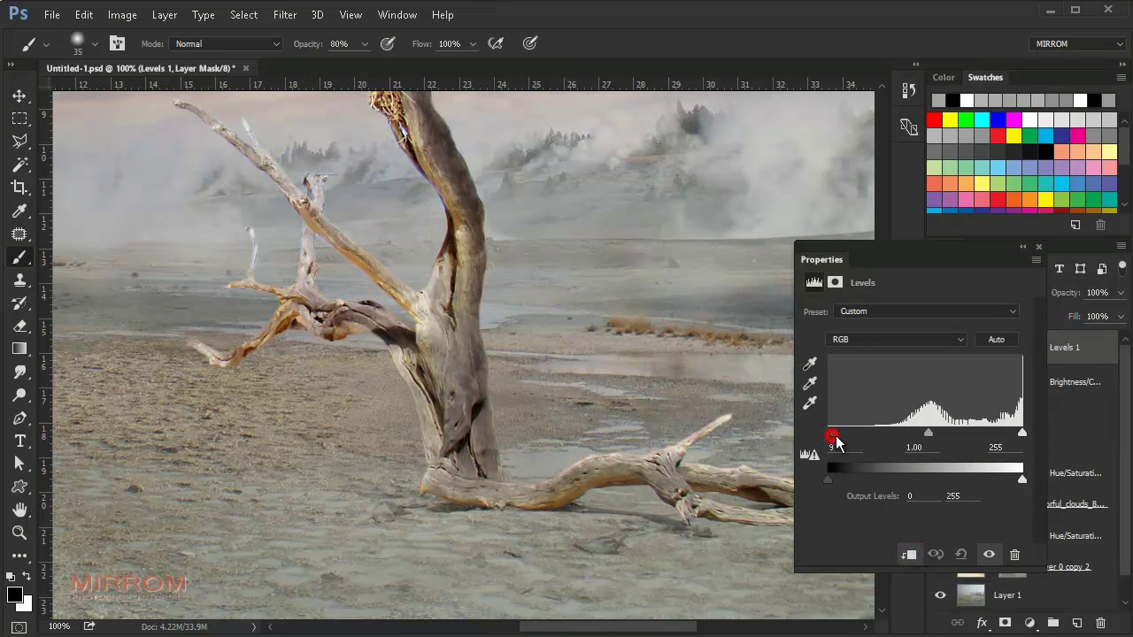
drag(834, 436, 845, 441)
drag(936, 433, 939, 436)
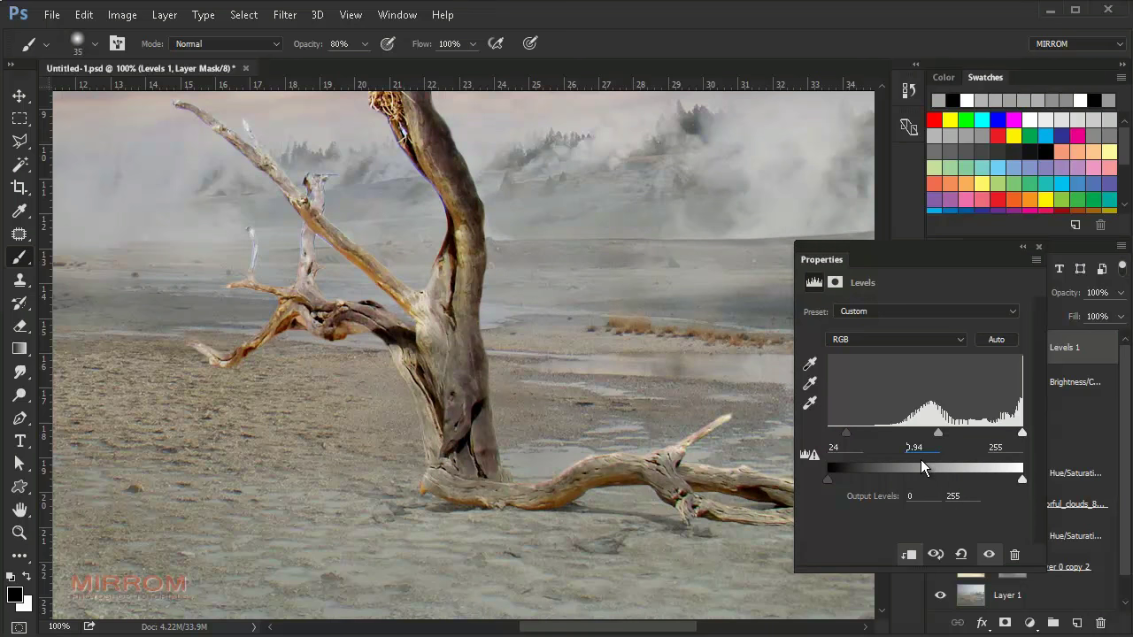
click(928, 448)
key(Down)
drag(828, 478, 843, 479)
click(929, 497)
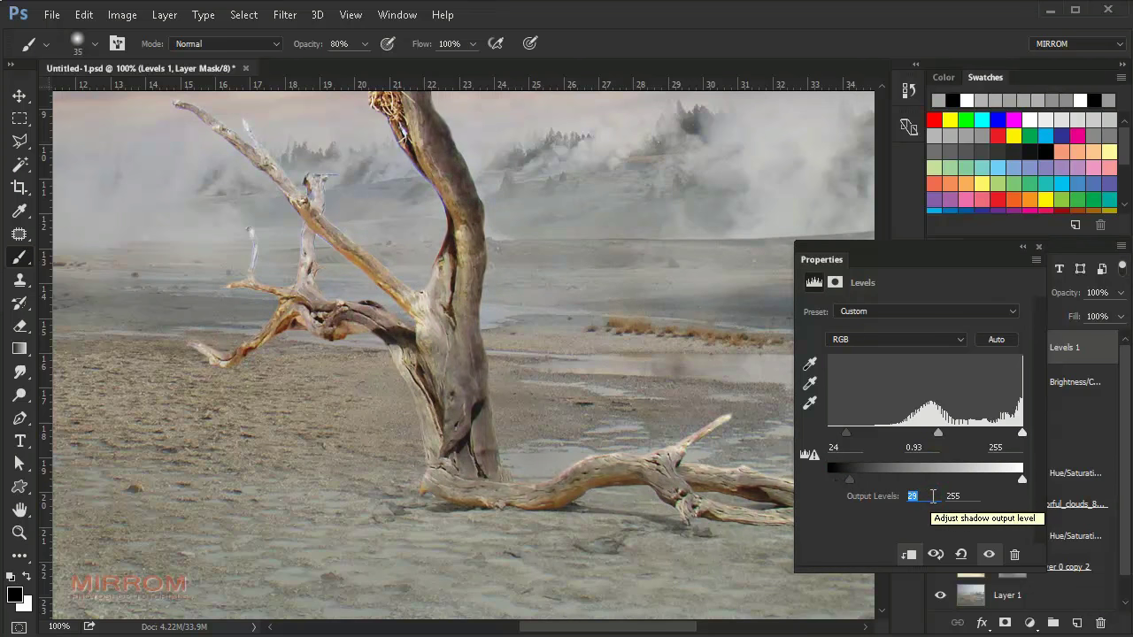
click(1041, 247)
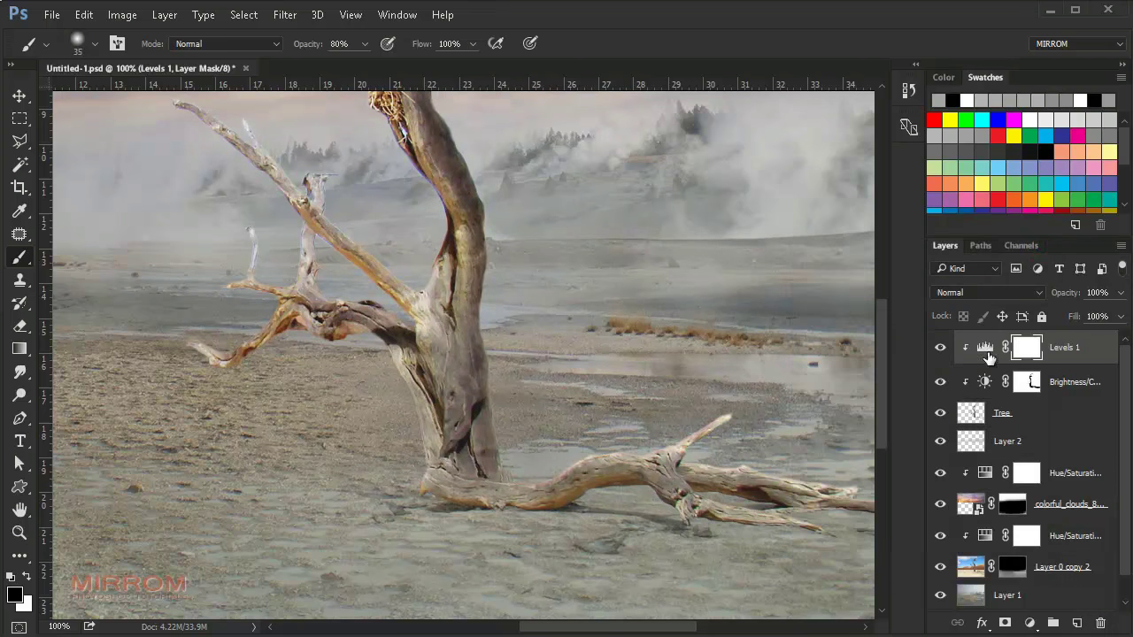
click(1017, 456)
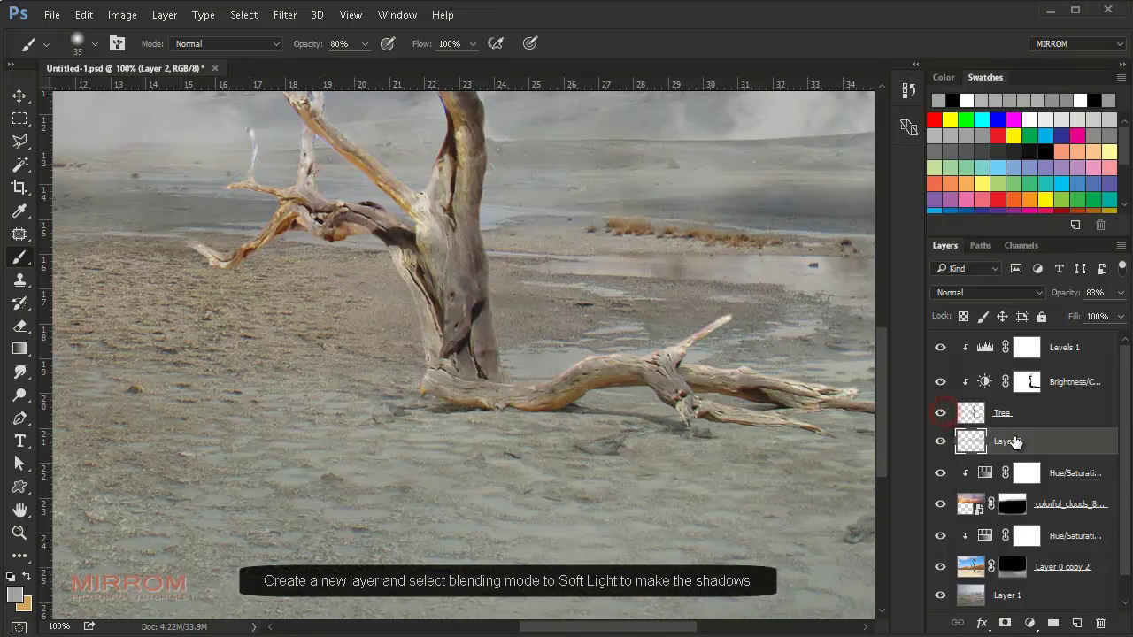
Create a new Soft Light layer above Layer 2 and set the foreground colour to black
click(1074, 623)
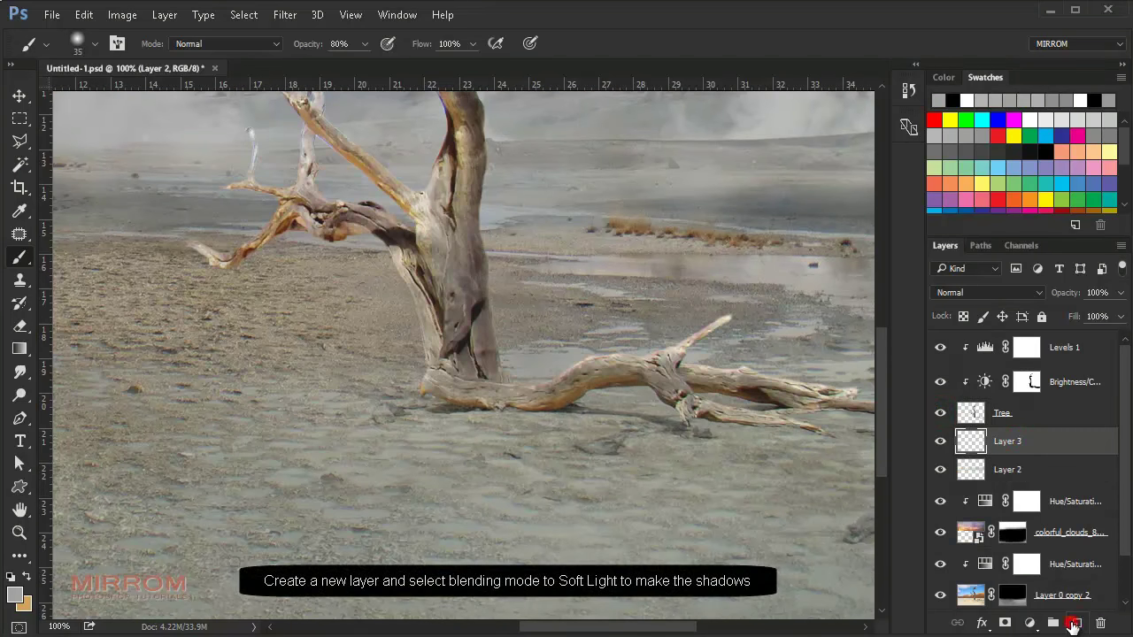
click(966, 295)
click(961, 204)
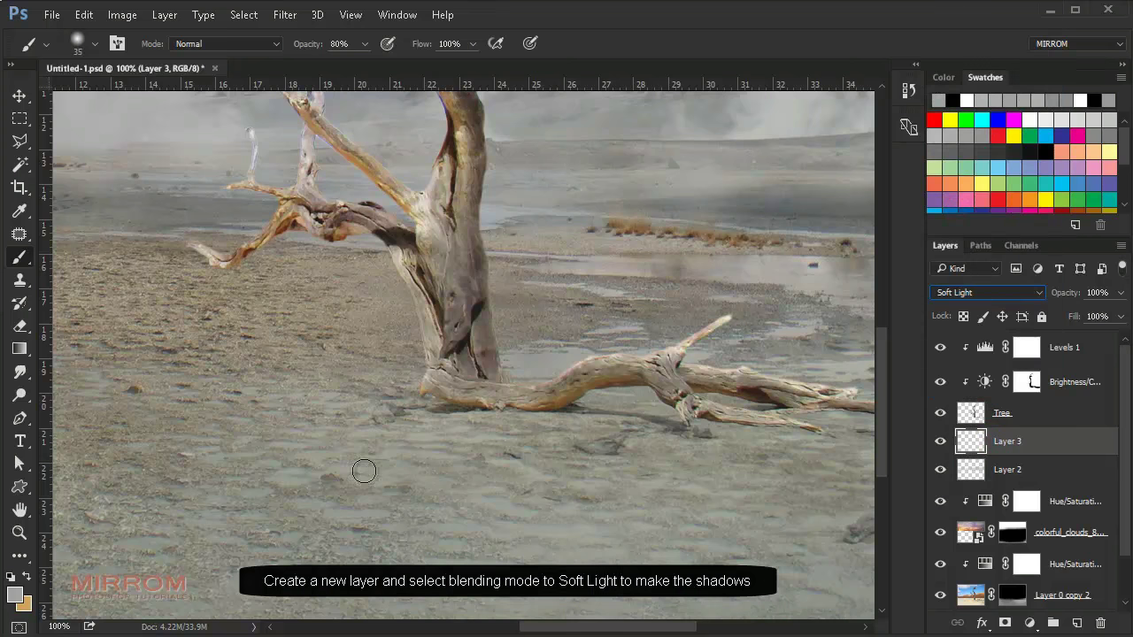
click(15, 594)
drag(707, 177, 396, 204)
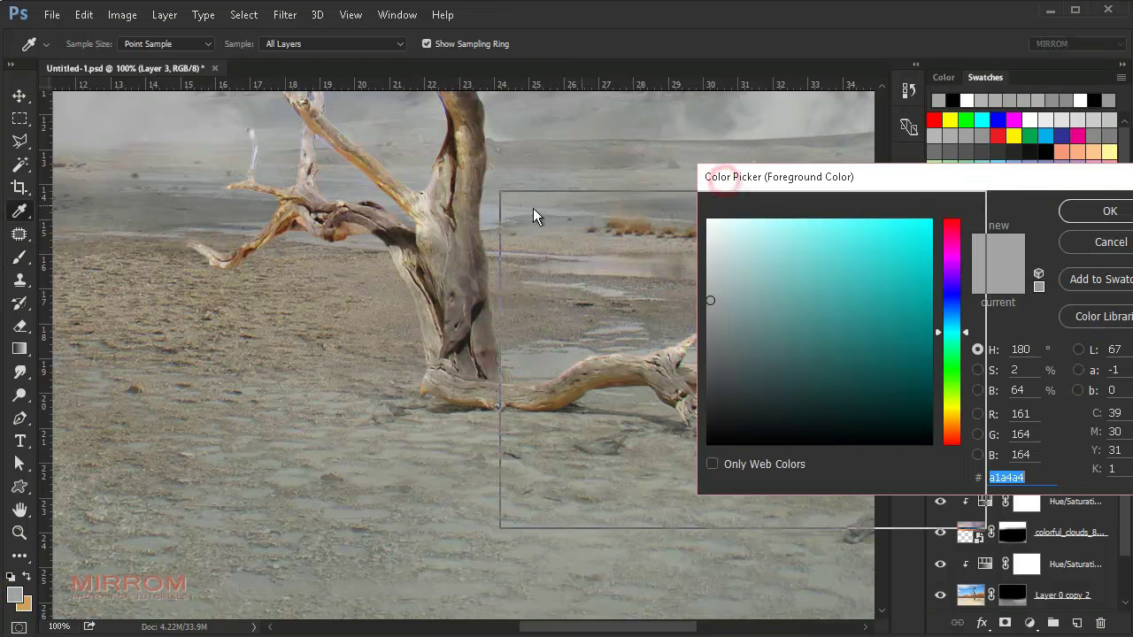
click(395, 472)
click(770, 239)
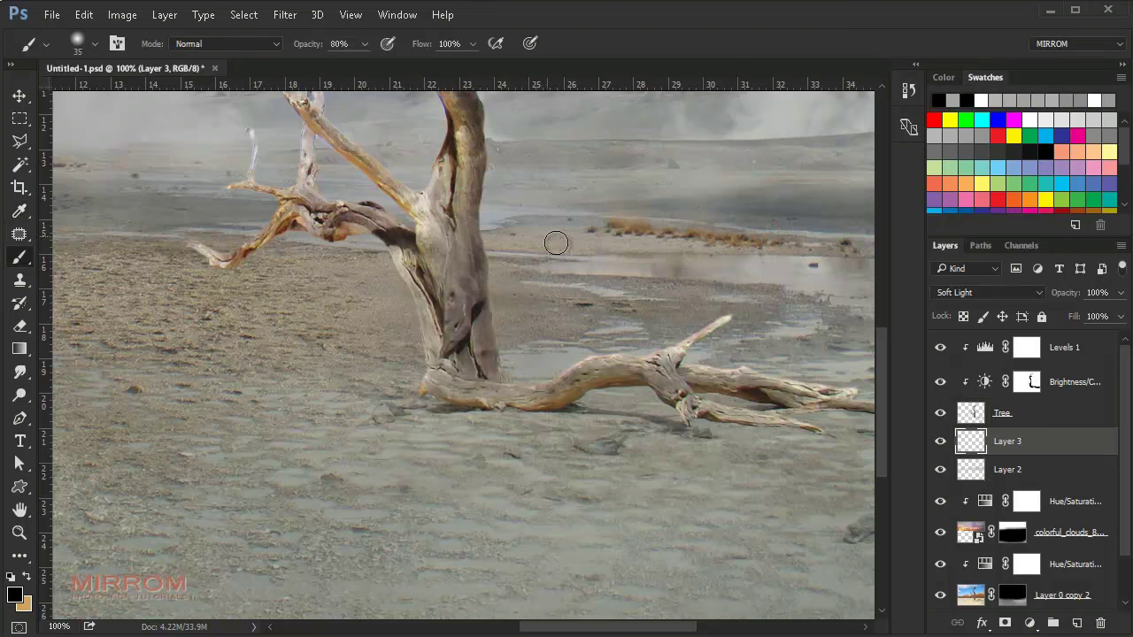
Paint a soft black shadow on the sand under the fallen branch at 39% brush opacity
drag(363, 58, 336, 70)
drag(458, 417, 604, 435)
key(ctrl+z)
click(364, 43)
drag(358, 70, 351, 70)
key(bracketright)
key(bracketright)
key(bracketright)
key(ctrl+z)
key(ctrl+z)
mouse_move(471, 414)
mouse_down()
mouse_move(850, 411)
mouse_move(669, 431)
mouse_move(451, 416)
mouse_move(856, 408)
mouse_up()
key(bracketleft)
key(bracketleft)
key(bracketright)
key(bracketright)
key(bracketright)
key(bracketright)
key(bracketright)
key(bracketright)
key(bracketright)
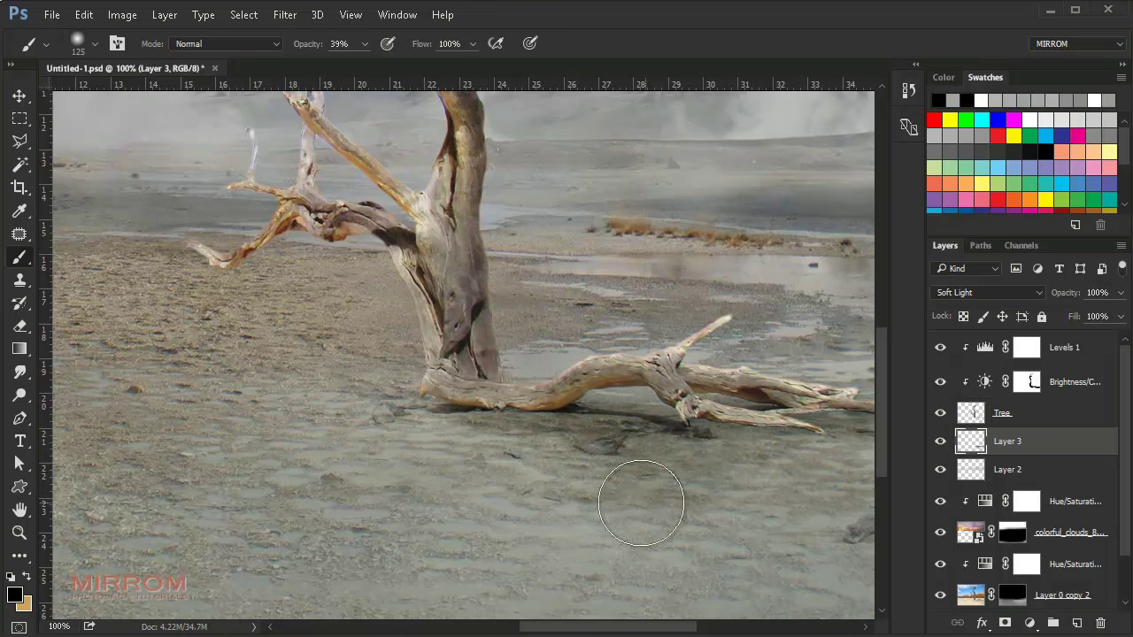
key(bracketright)
Lower the shadow layer's opacity to 98% and fit the image on screen
drag(1071, 299, 1069, 299)
key(v)
key(ctrl+minus)
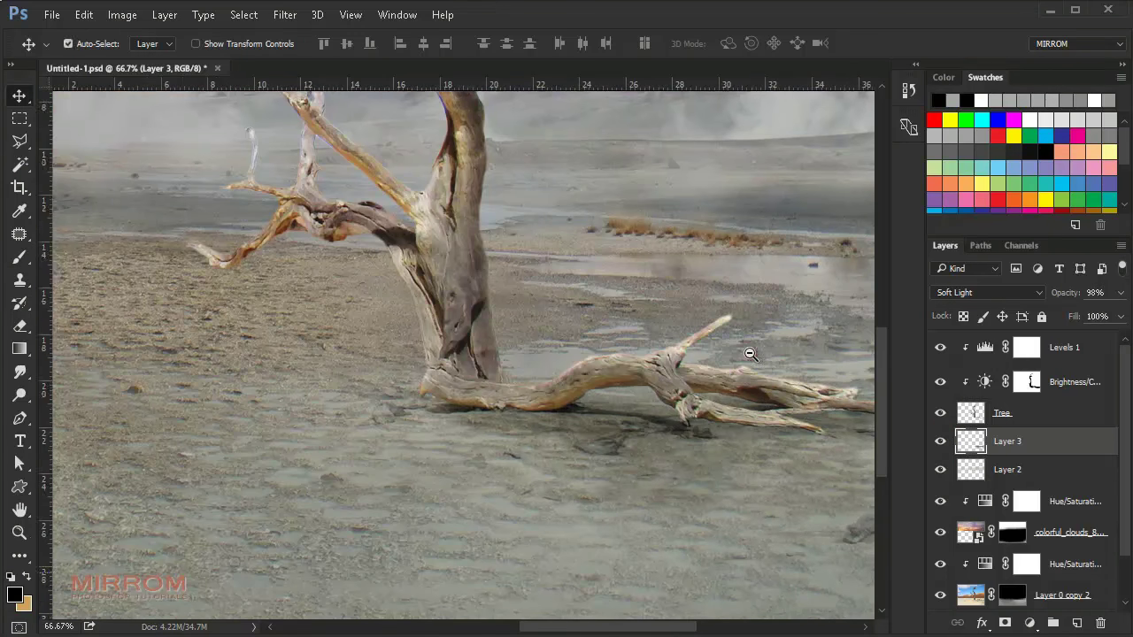
key(ctrl+0)
scroll(1017, 474, down, 2)
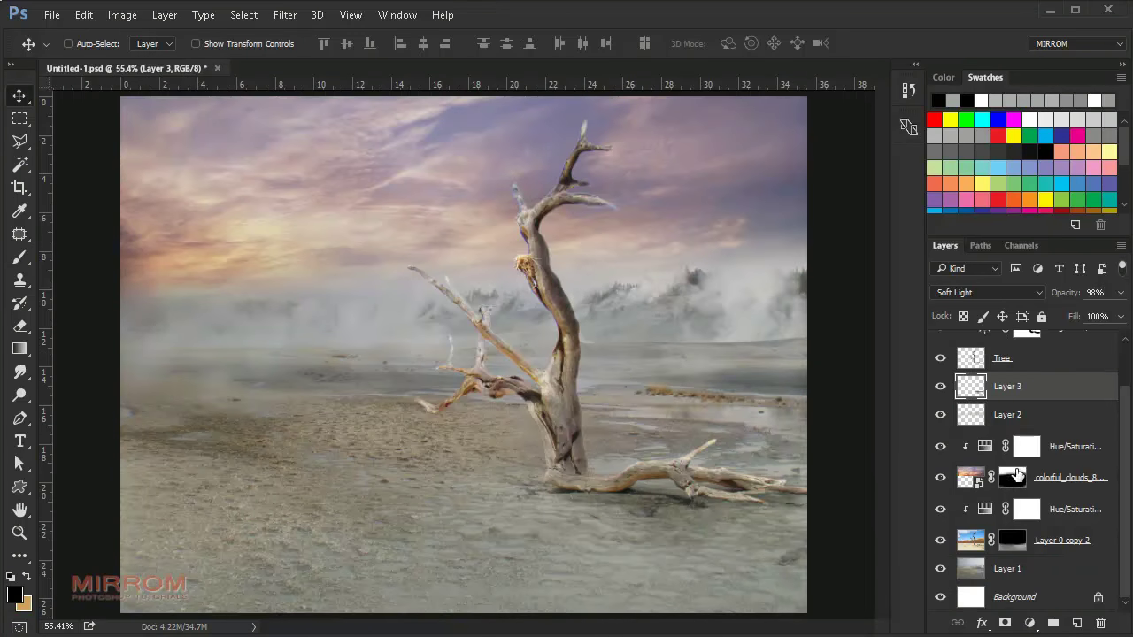
Free Transform the colourful clouds layer larger and wider, shifted up-left, and commit it
double_click(943, 482)
click(970, 483)
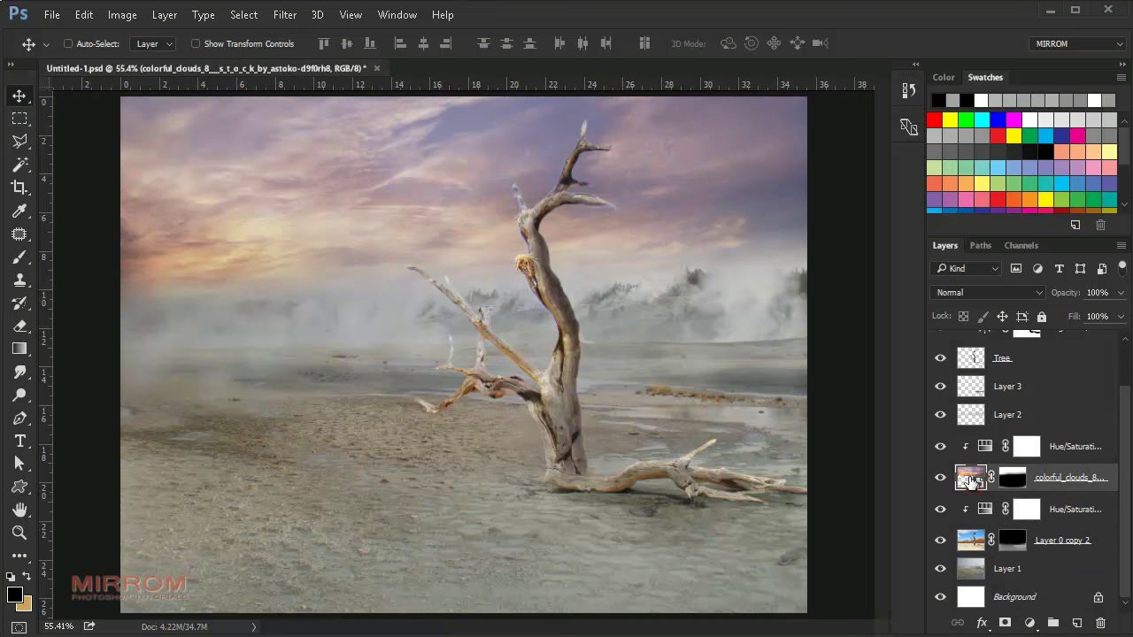
alt+click(356, 302)
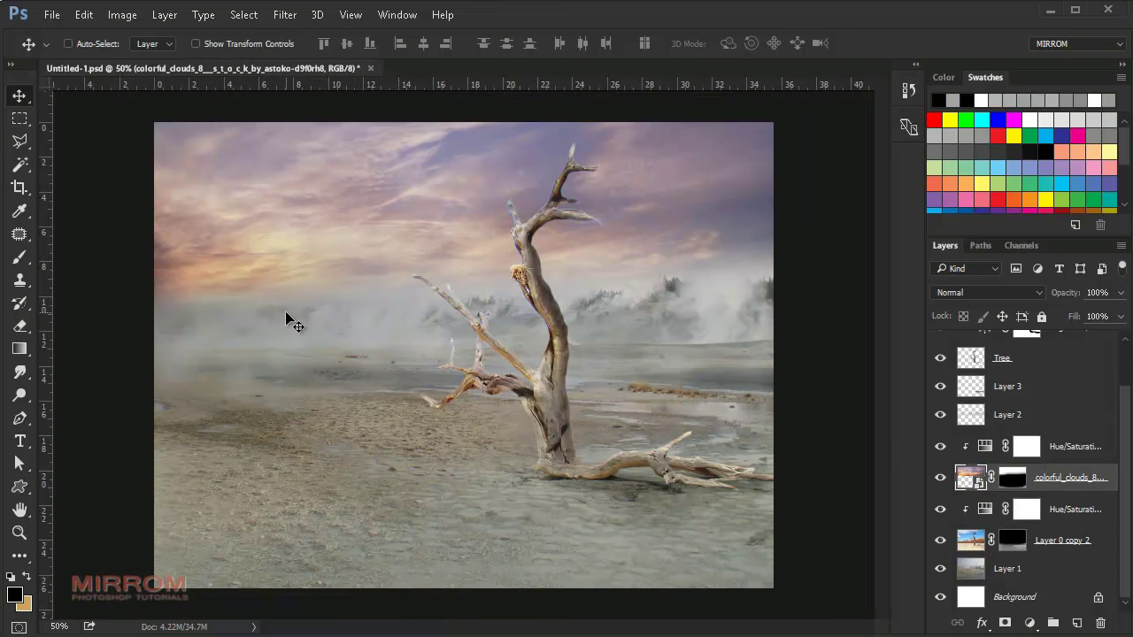
key(ctrl+t)
click(129, 328)
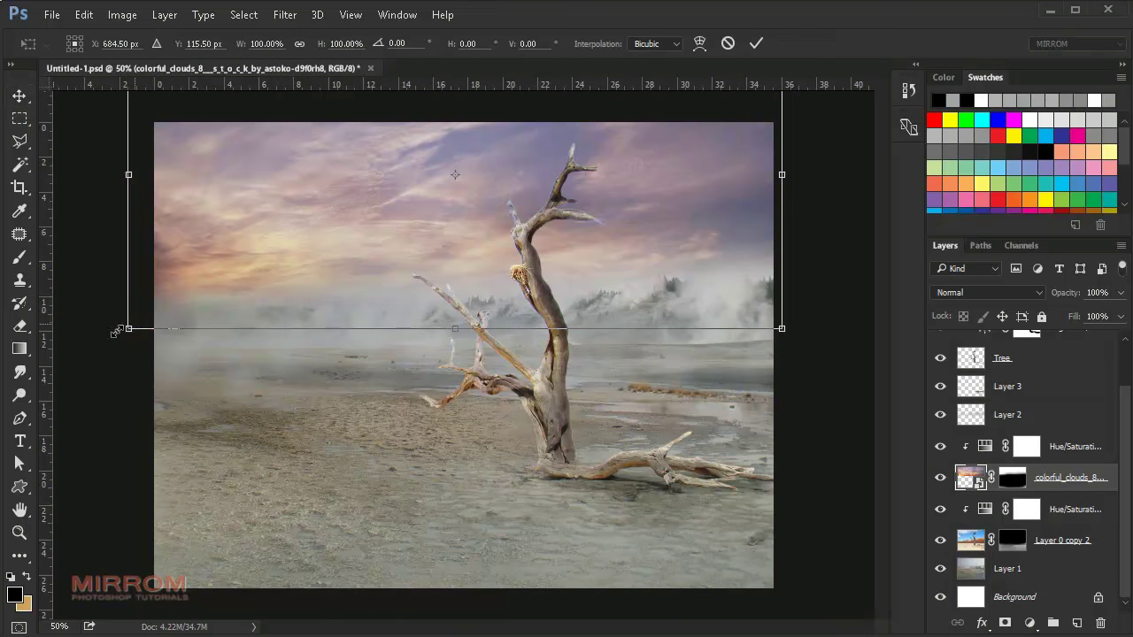
mouse_move(168, 314)
mouse_down()
mouse_move(155, 343)
mouse_move(75, 354)
mouse_up()
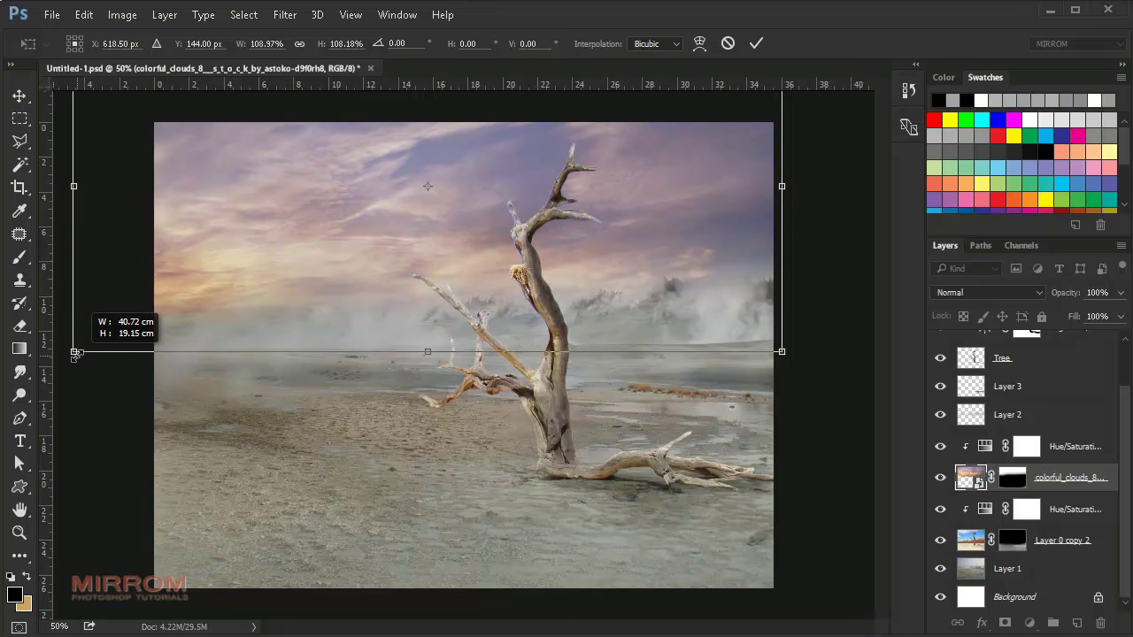
drag(297, 283, 280, 270)
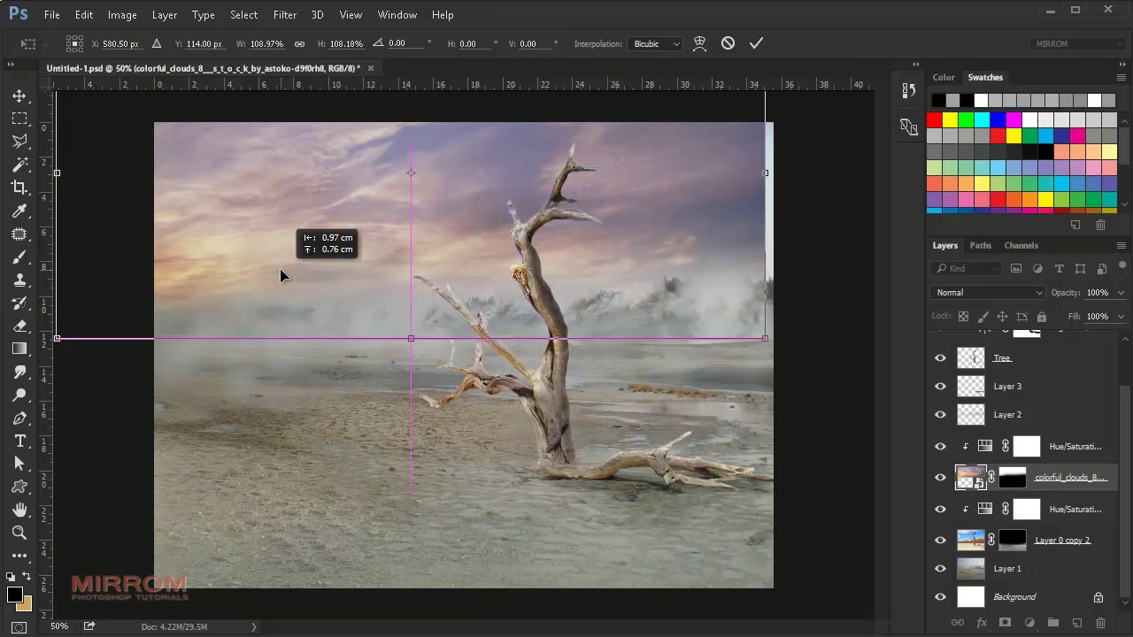
drag(771, 175, 786, 176)
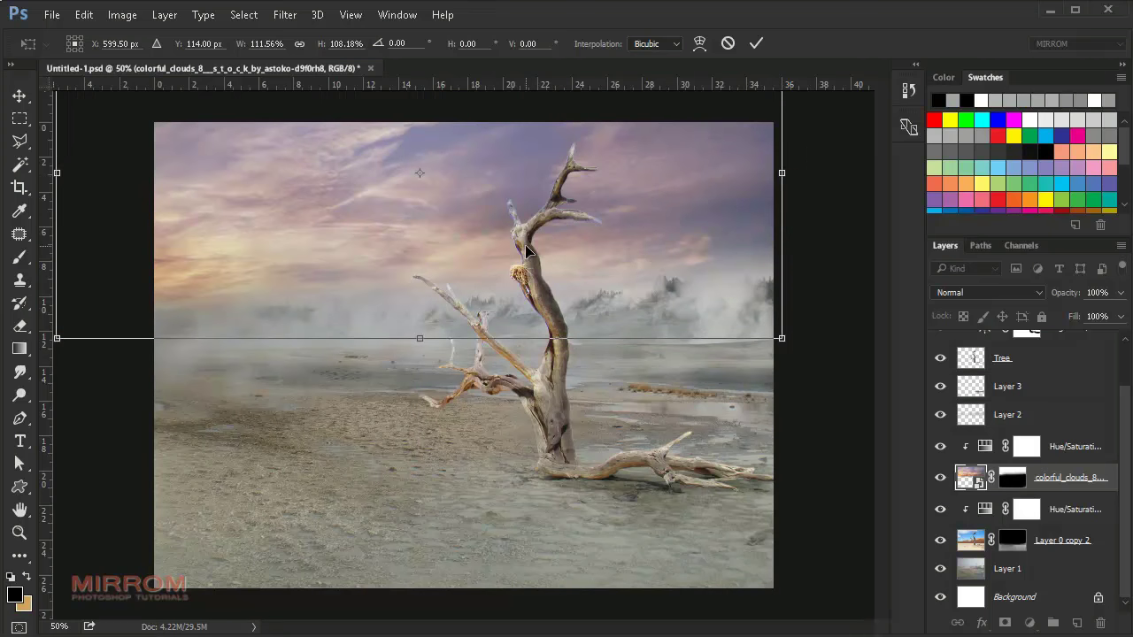
key(ctrl+minus)
drag(441, 121, 451, 138)
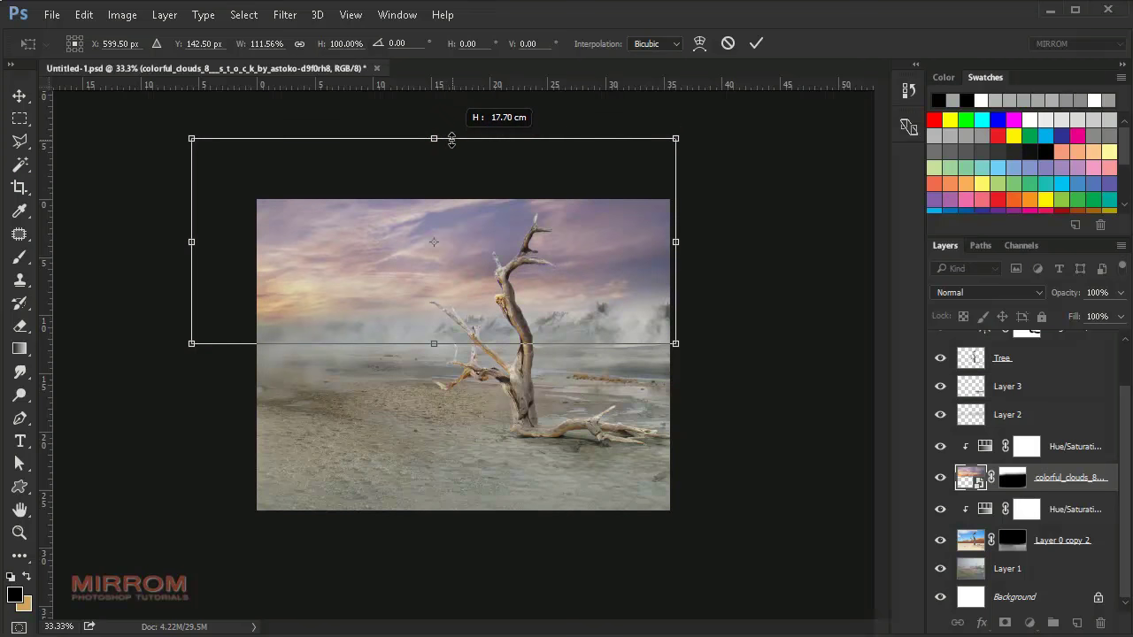
key(Return)
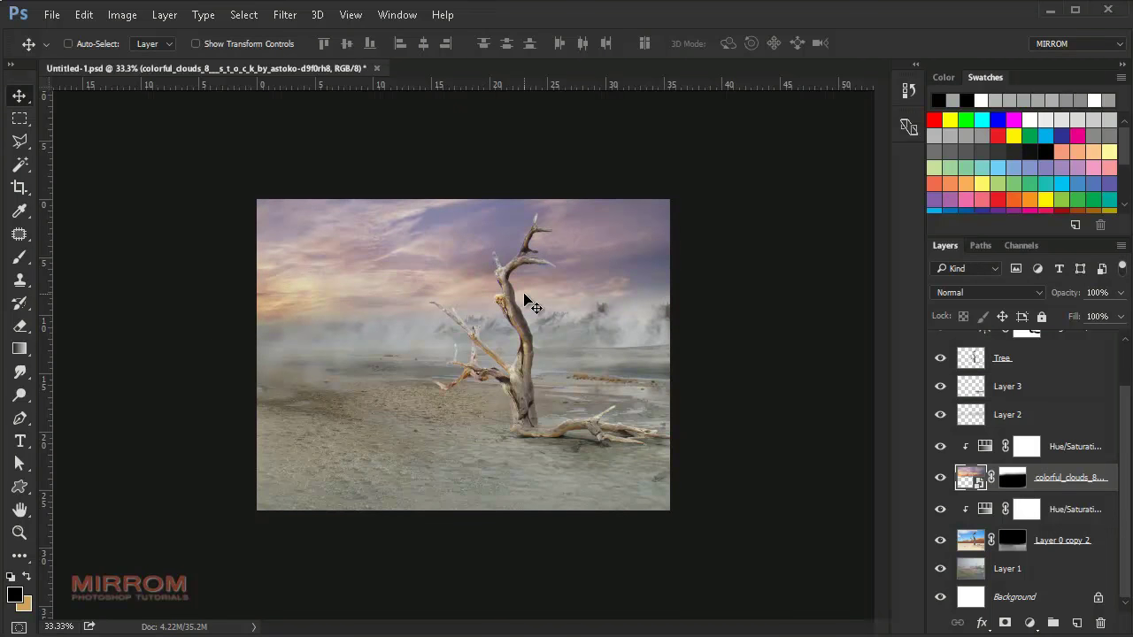
key(ctrl+plus)
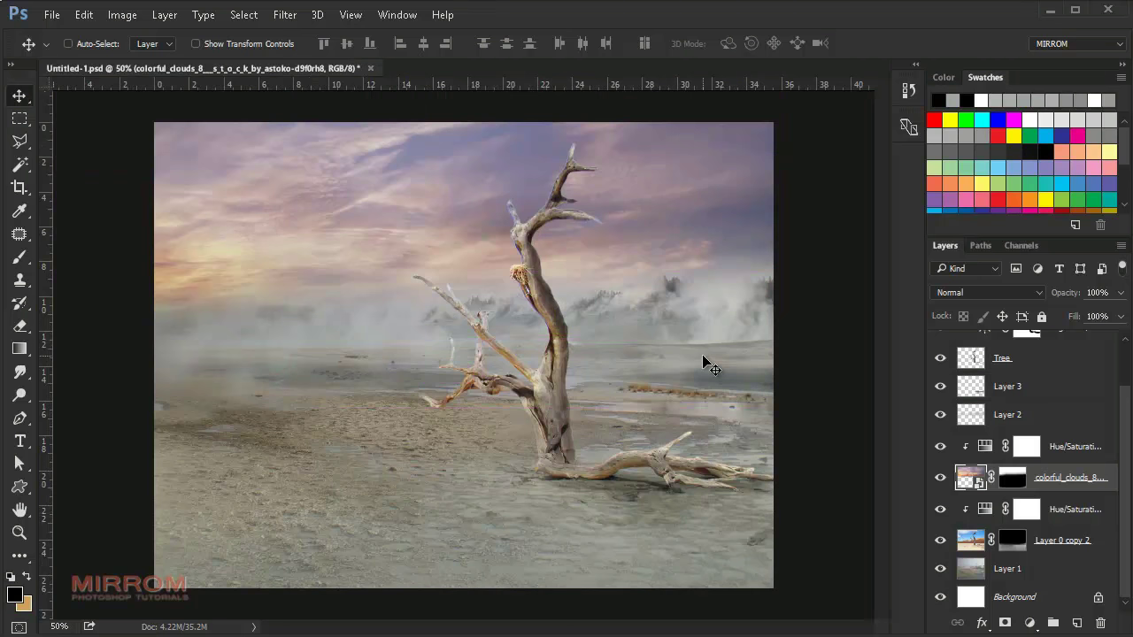
Add a new layer and paint a soft white spot on it
scroll(1011, 447, up, 2)
key(alt+period)
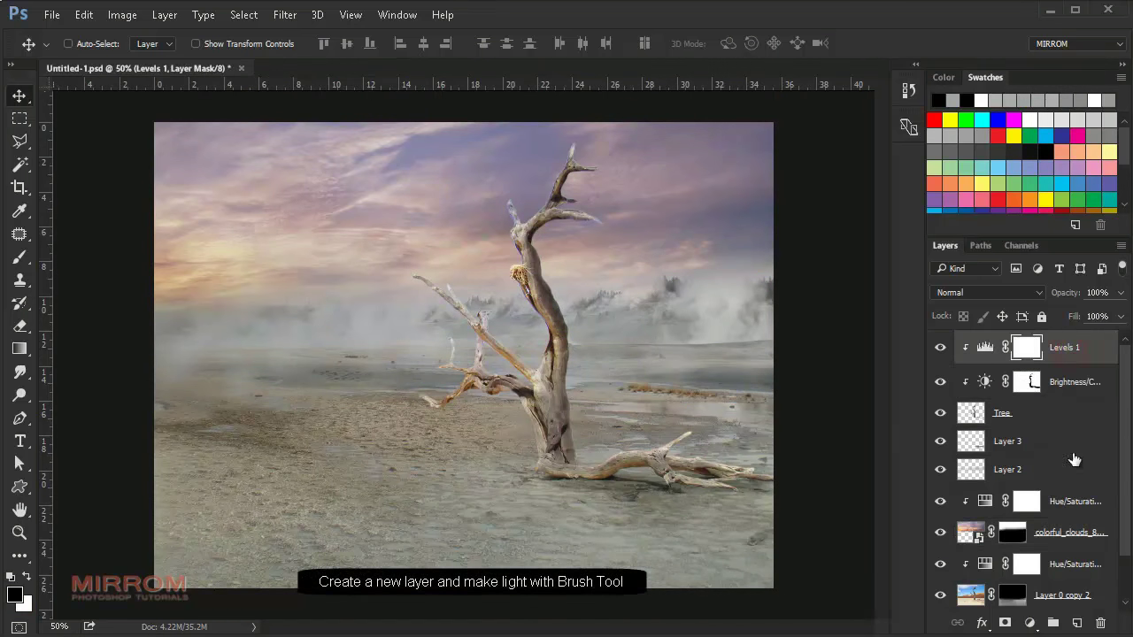
click(1074, 623)
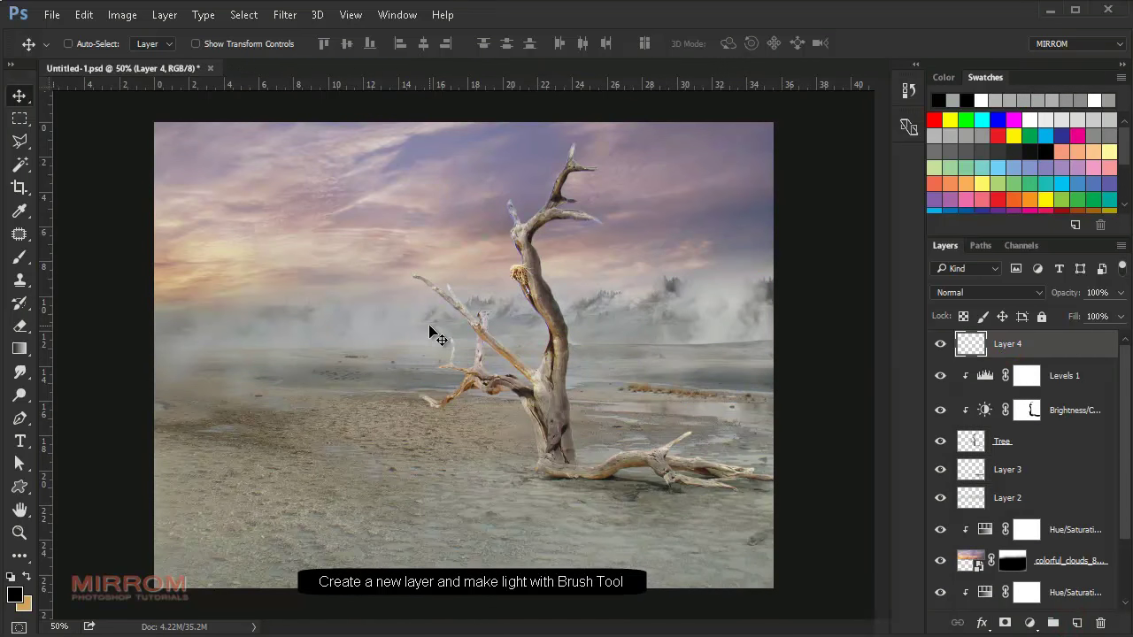
key(b)
click(364, 44)
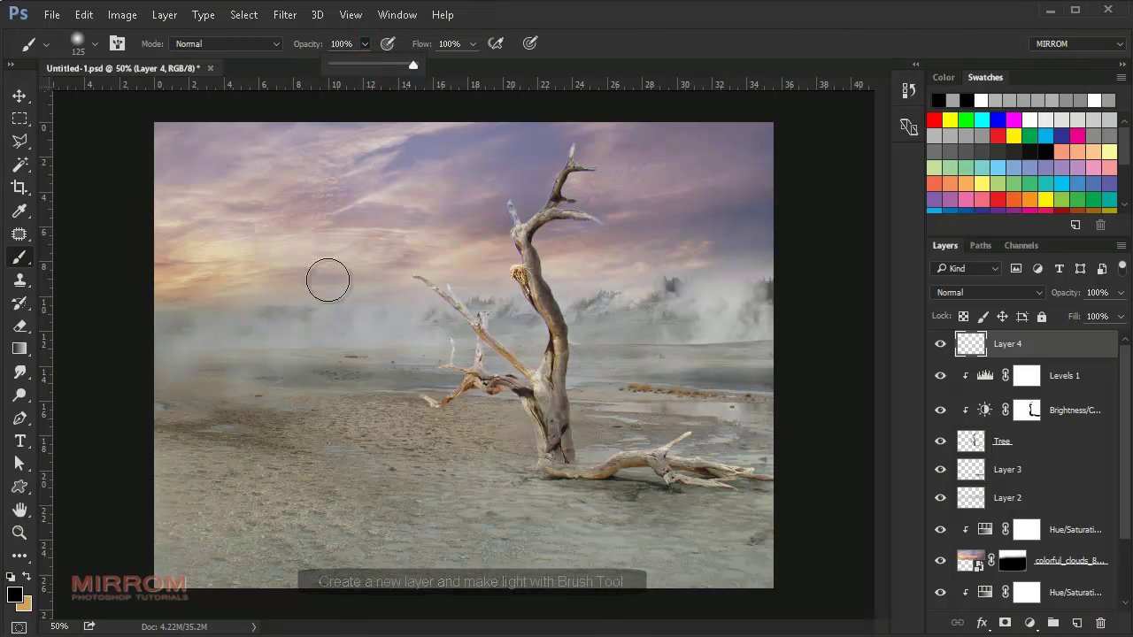
click(14, 595)
click(396, 248)
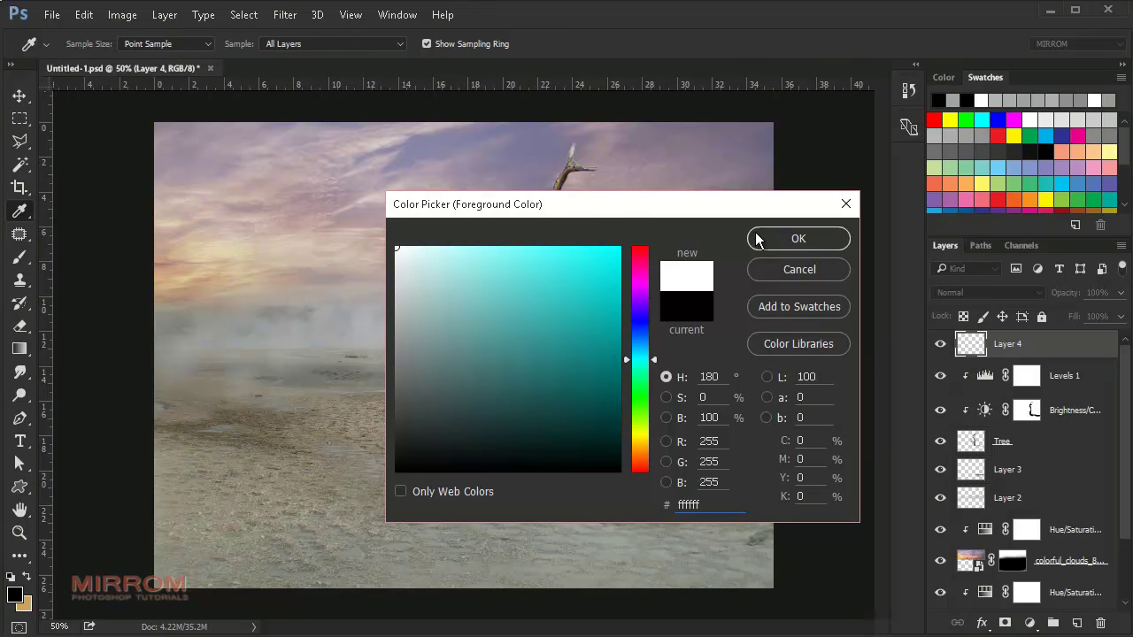
click(757, 239)
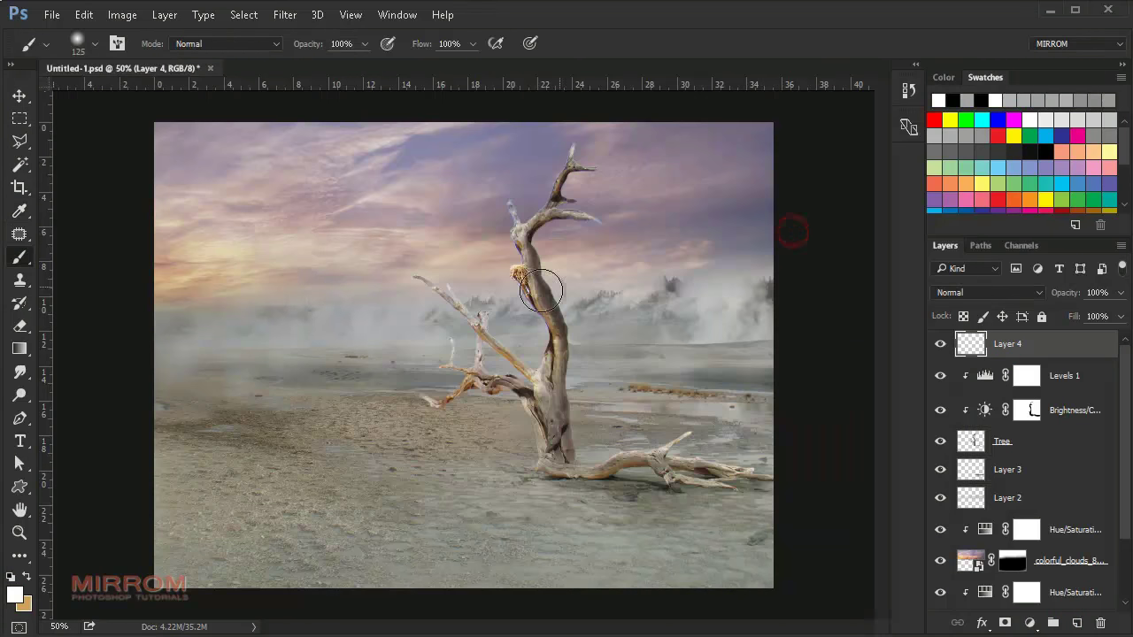
click(488, 361)
Move the white glow into the upper-left sky and stretch it larger and wider
key(v)
drag(487, 362, 223, 253)
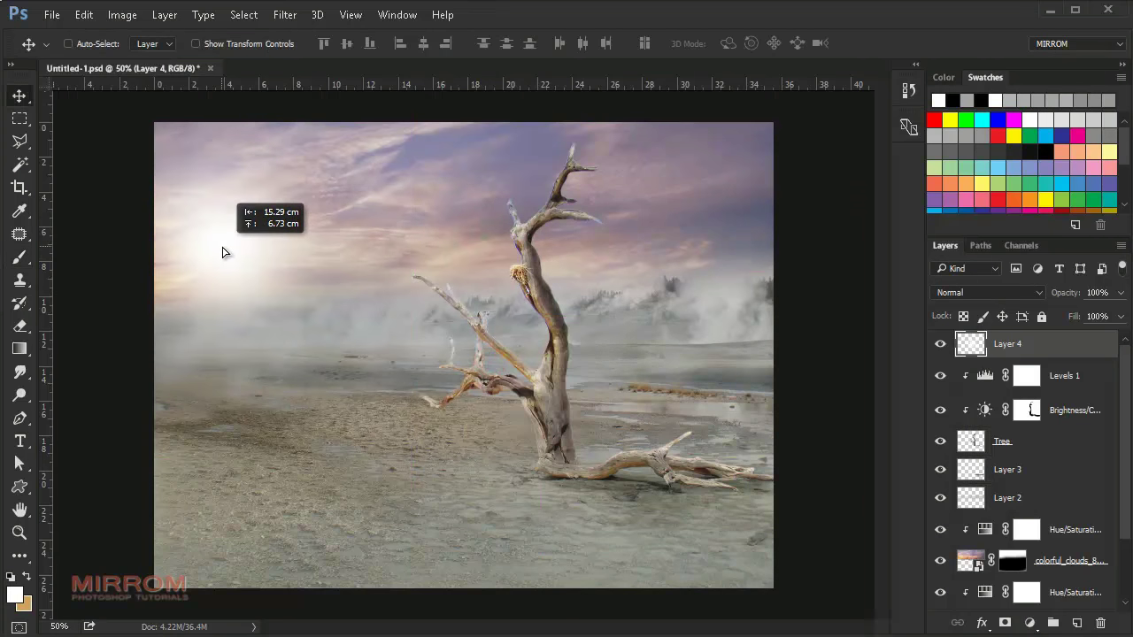
key(ctrl+t)
drag(405, 422, 450, 487)
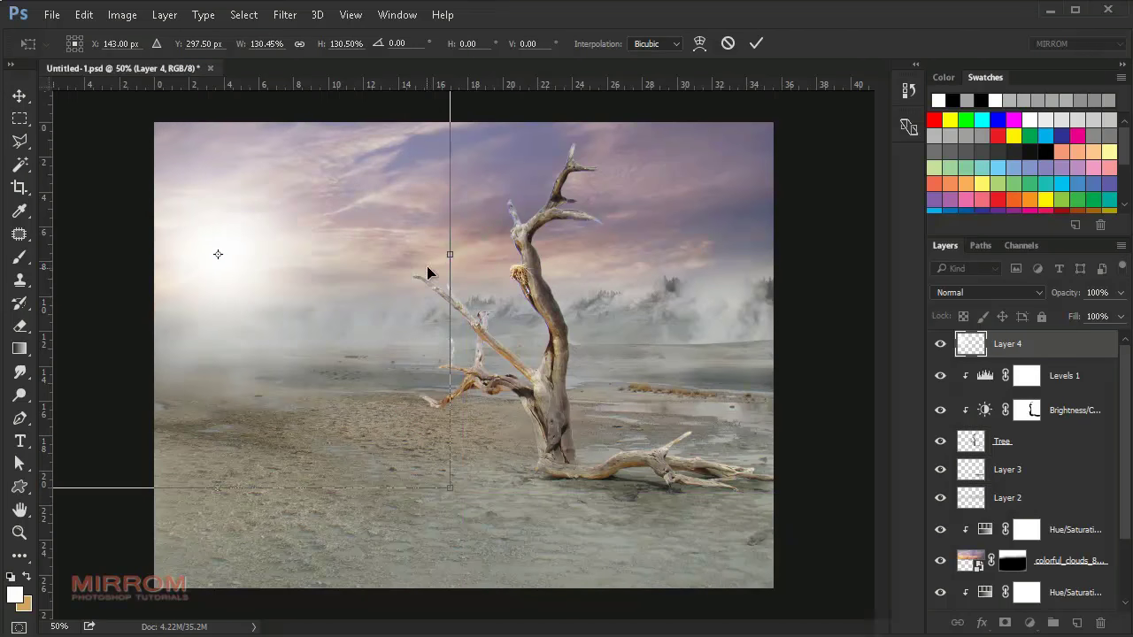
drag(451, 254, 540, 246)
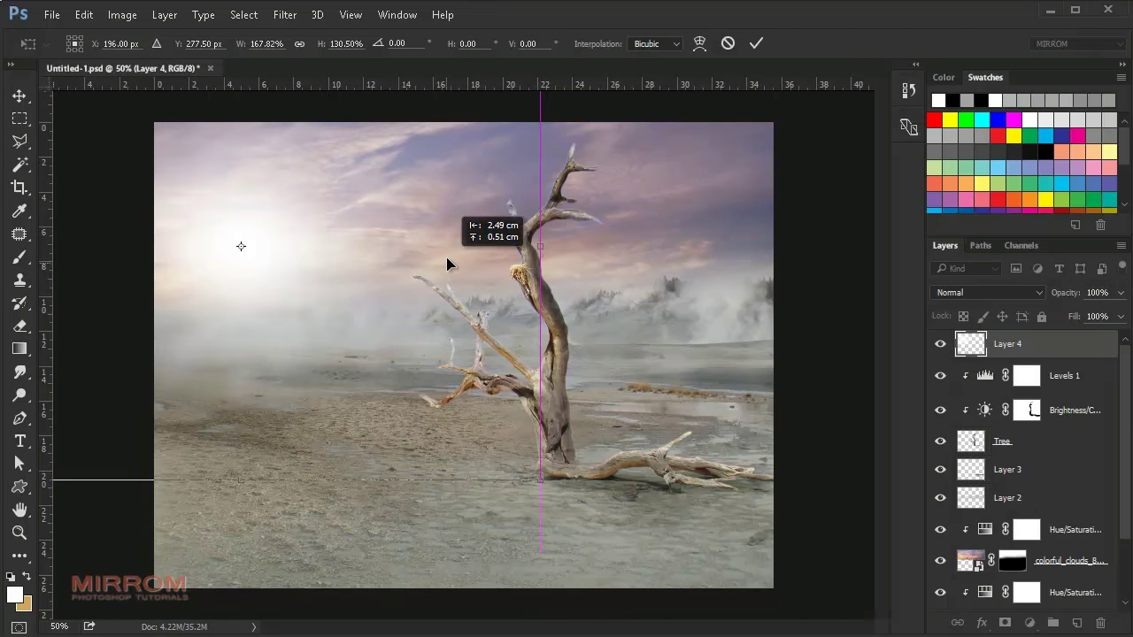
click(404, 276)
key(Down)
key(Down)
key(Down)
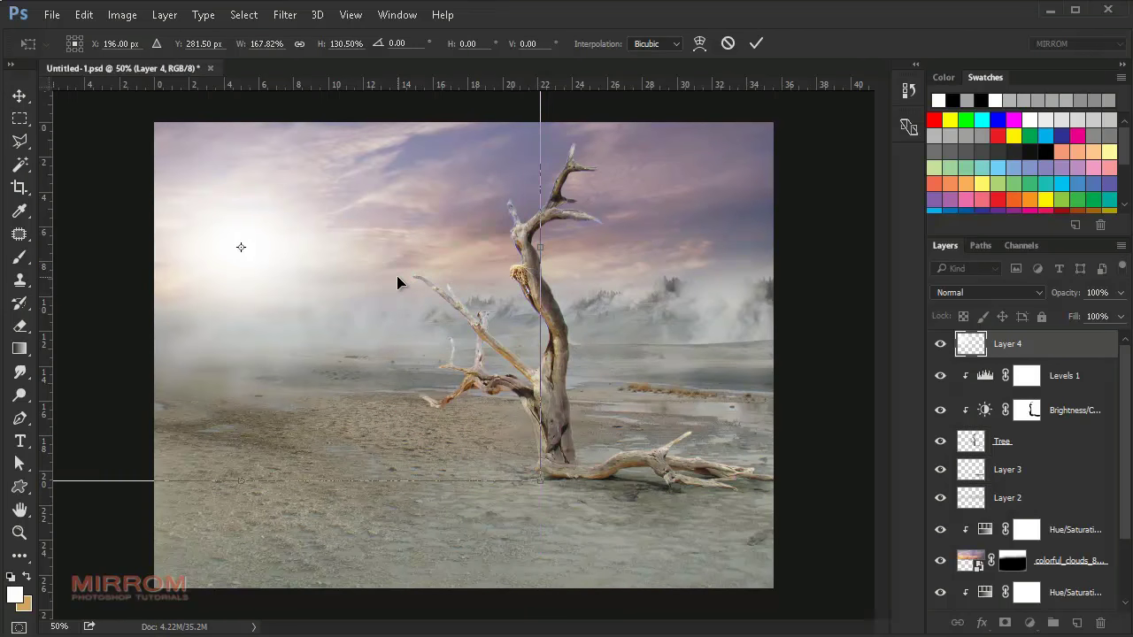
key(Return)
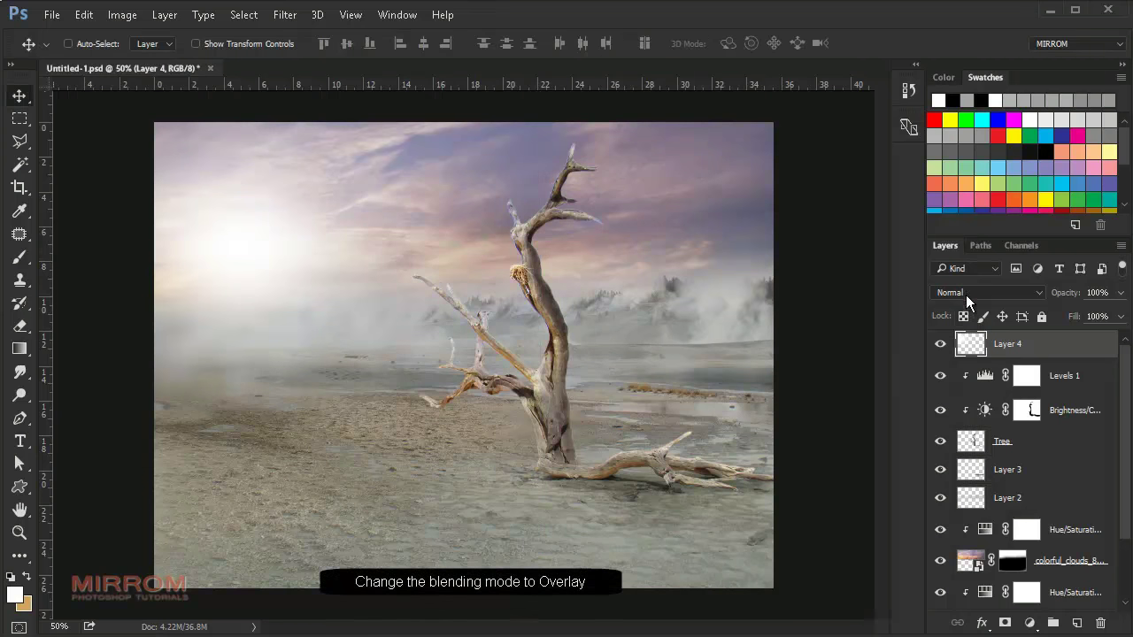
Set the glow layer to Overlay blend mode at 73% opacity
click(966, 292)
click(975, 197)
click(1120, 293)
drag(1121, 315, 1097, 317)
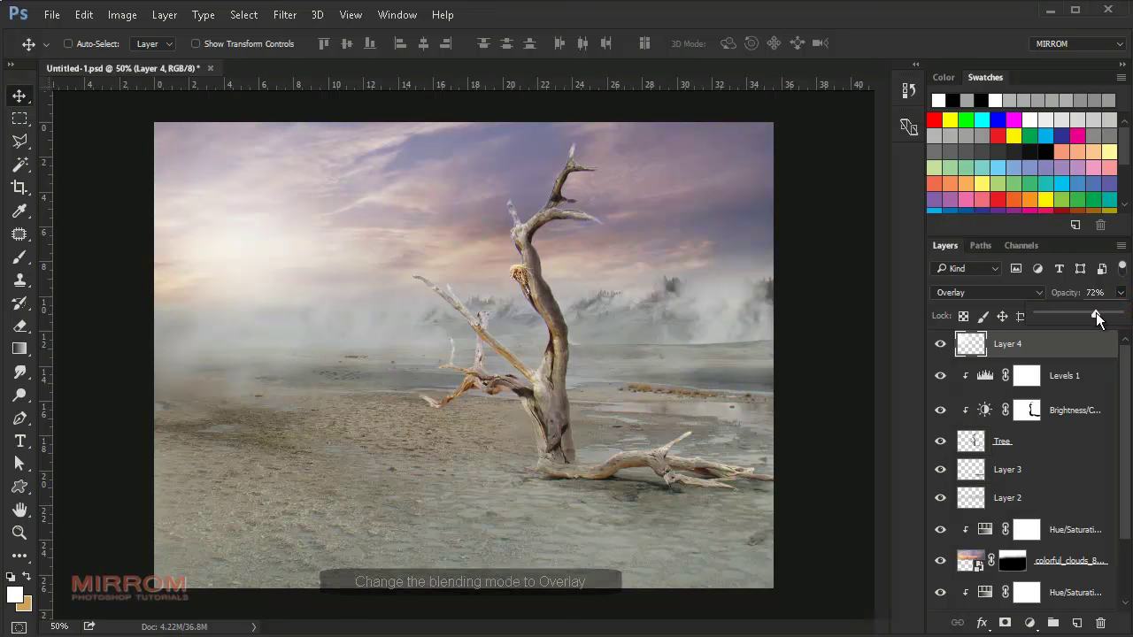
click(1042, 383)
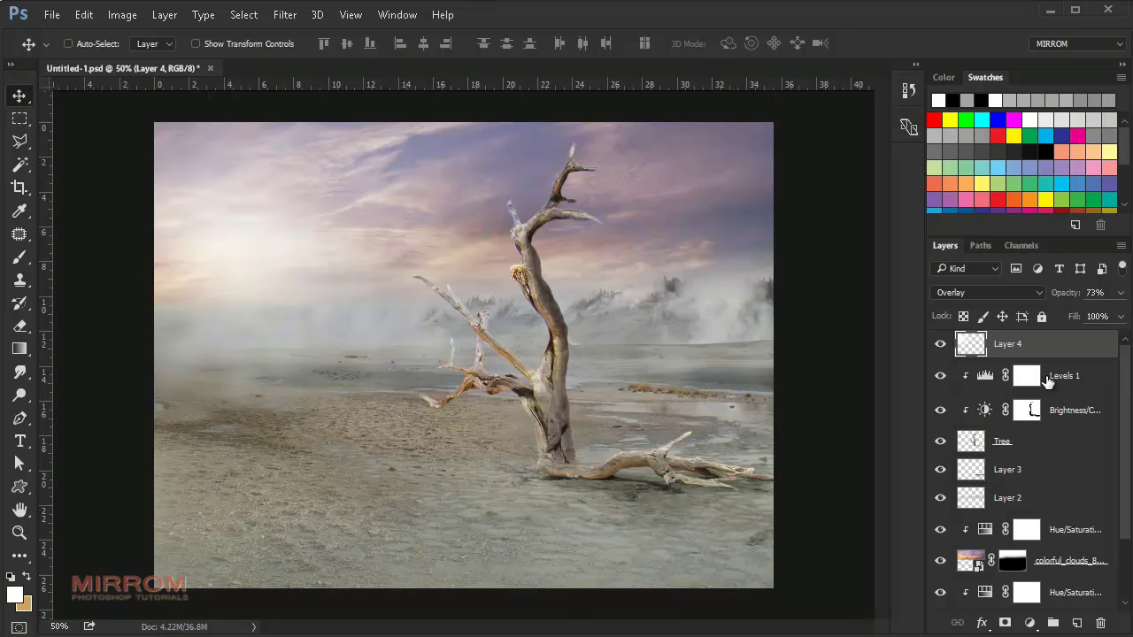
Duplicate the glow and set the copy to Soft Light at 47% opacity
key(ctrl+j)
click(1028, 295)
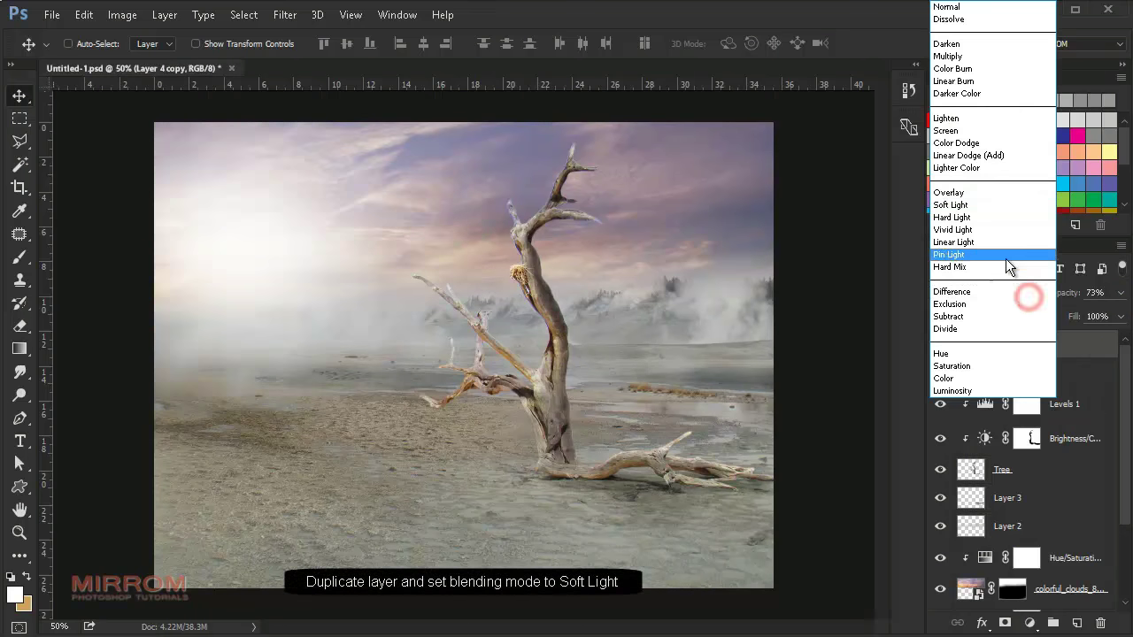
click(984, 207)
click(1120, 293)
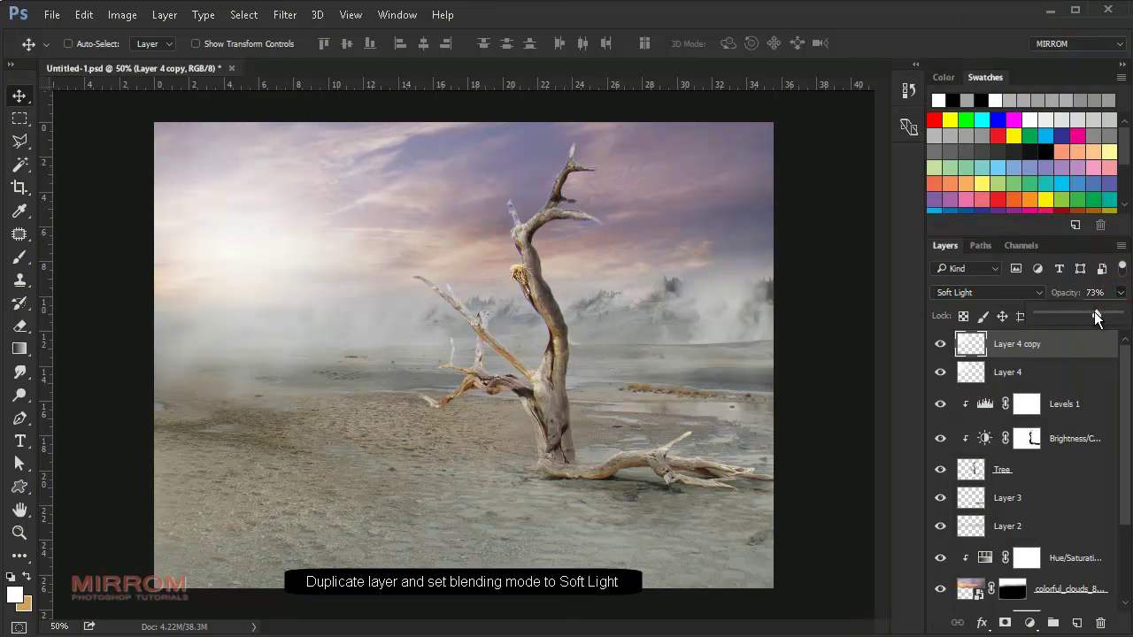
drag(1086, 311, 1077, 311)
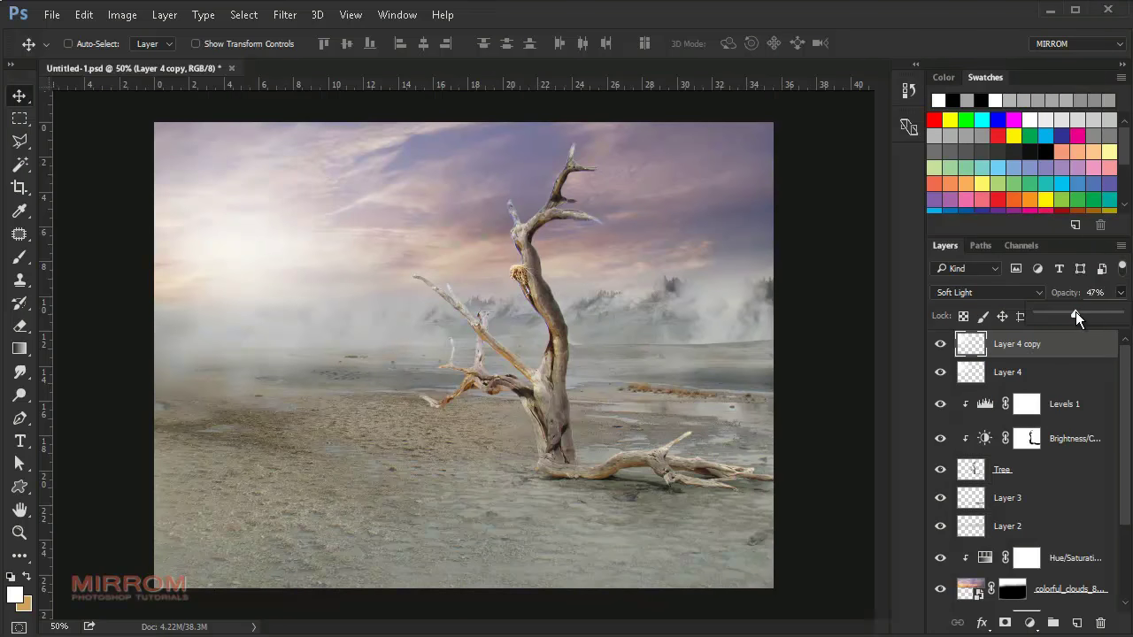
click(940, 343)
click(1036, 379)
click(1069, 402)
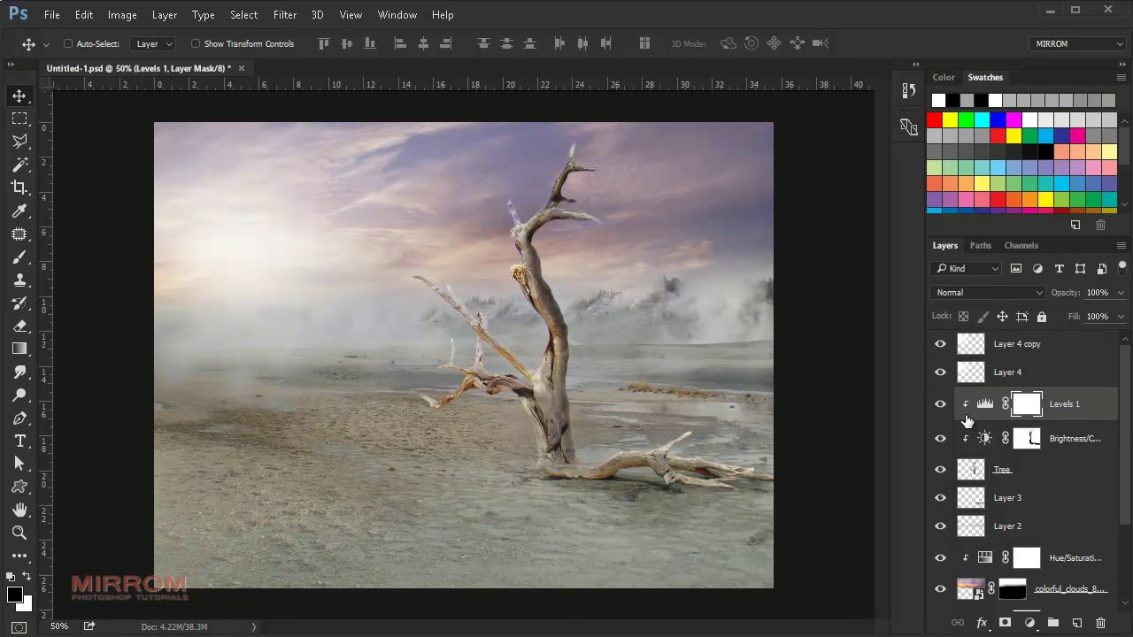
Add a clipped Color Balance on the tree: midtones Cyan–Red +17, Green -6, Blue +5
click(1029, 623)
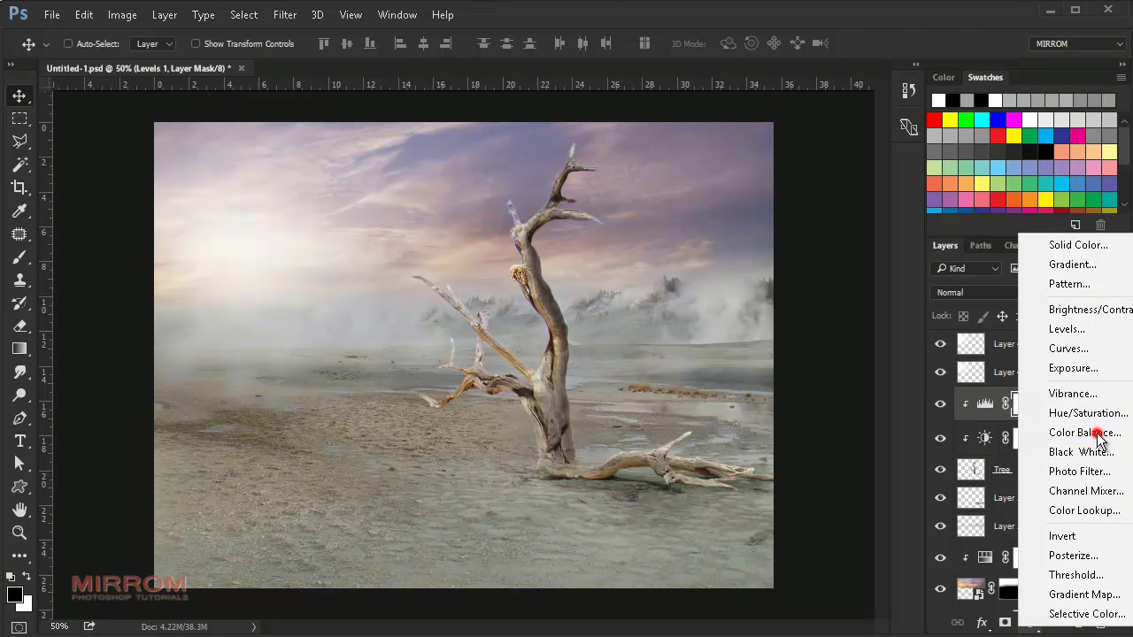
click(1037, 432)
drag(941, 260, 829, 237)
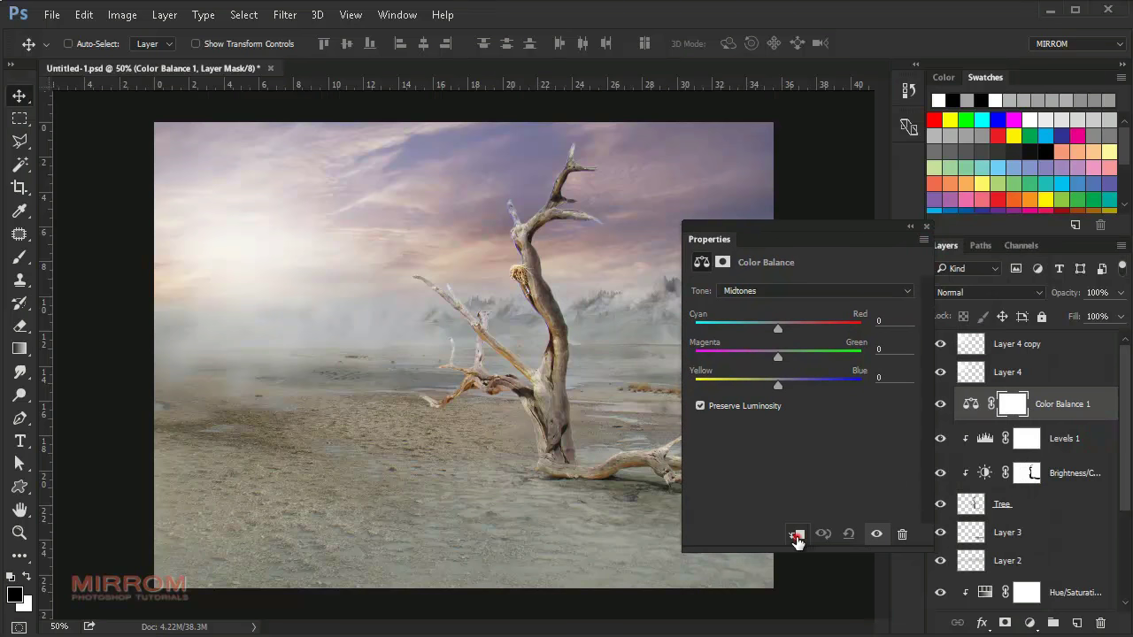
click(796, 535)
drag(778, 327, 790, 329)
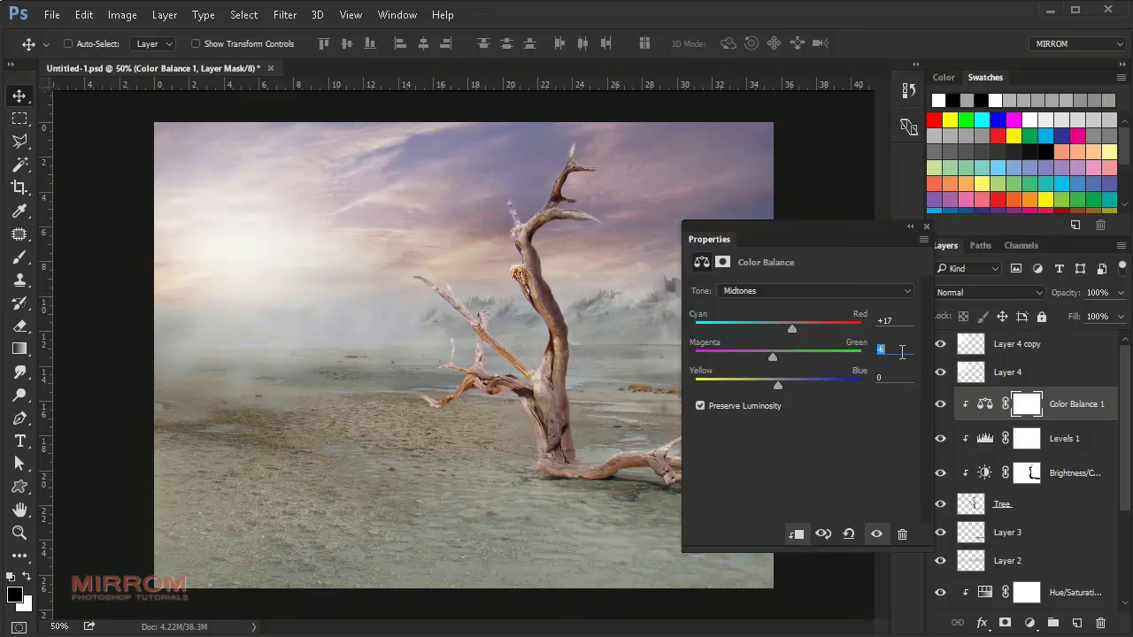
click(897, 376)
key(Return)
click(940, 404)
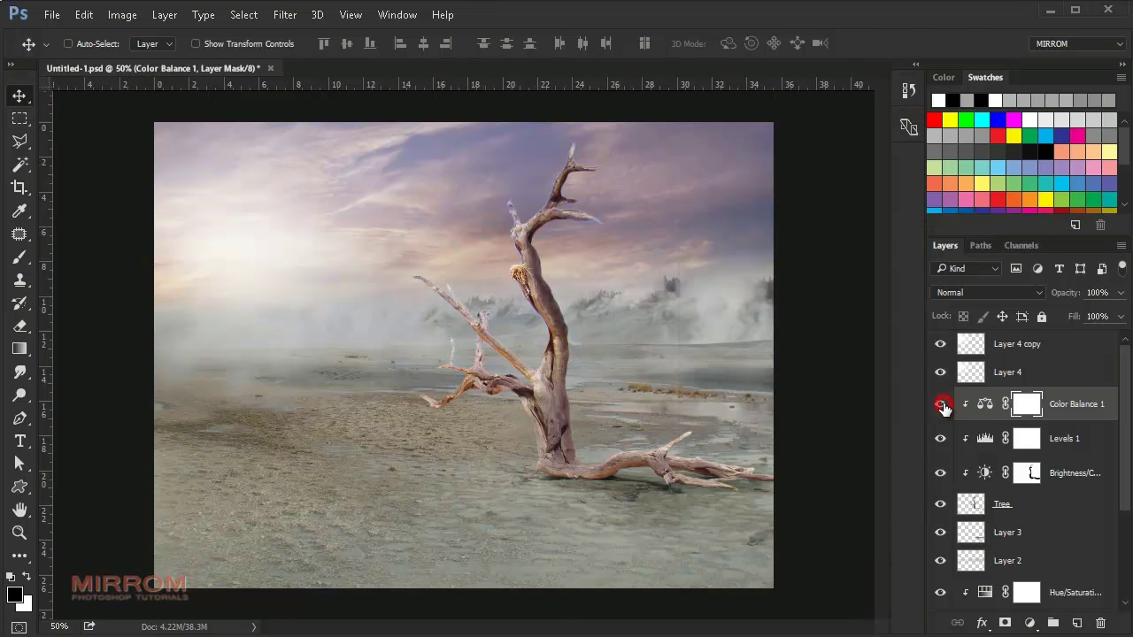
click(1031, 344)
click(1030, 625)
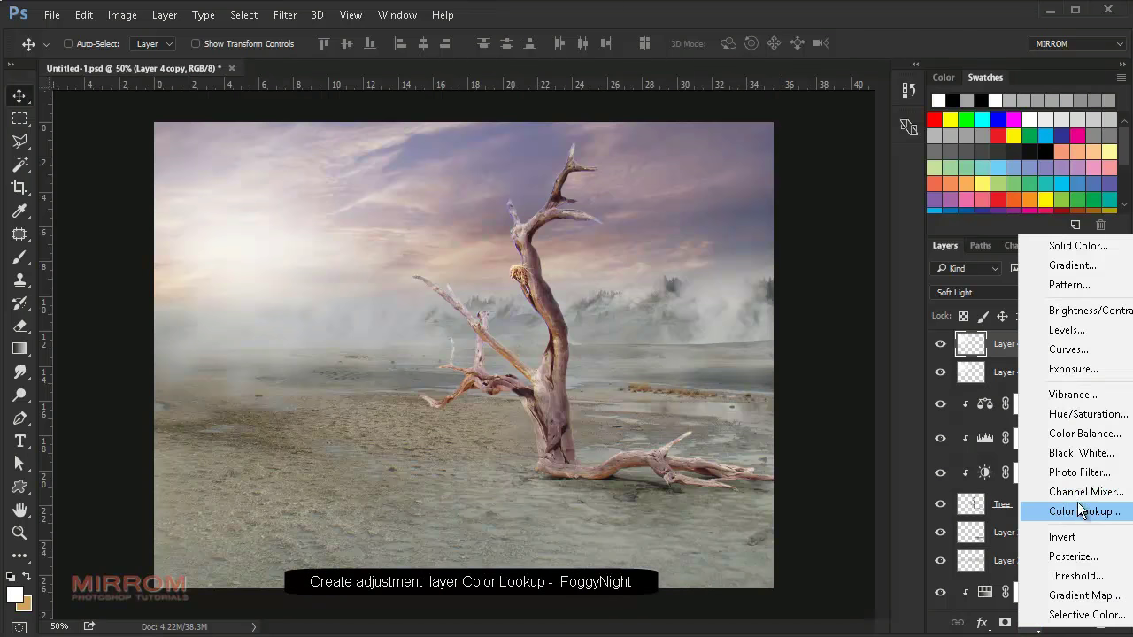
Add a Color Lookup adjustment using the FoggyNight.3DL look
click(1106, 512)
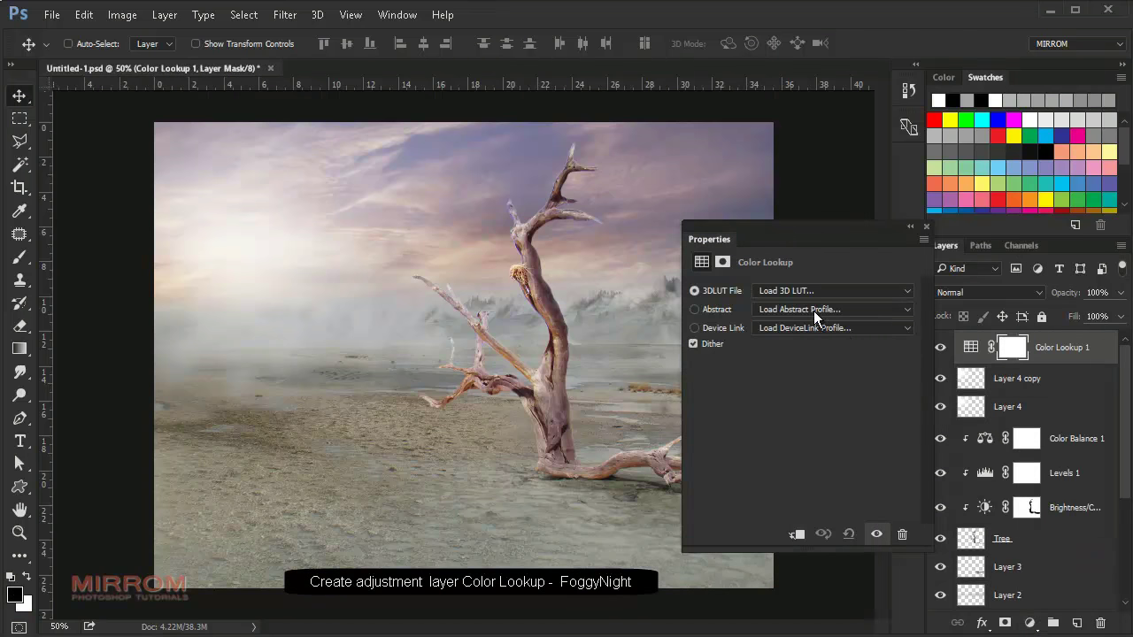
click(828, 291)
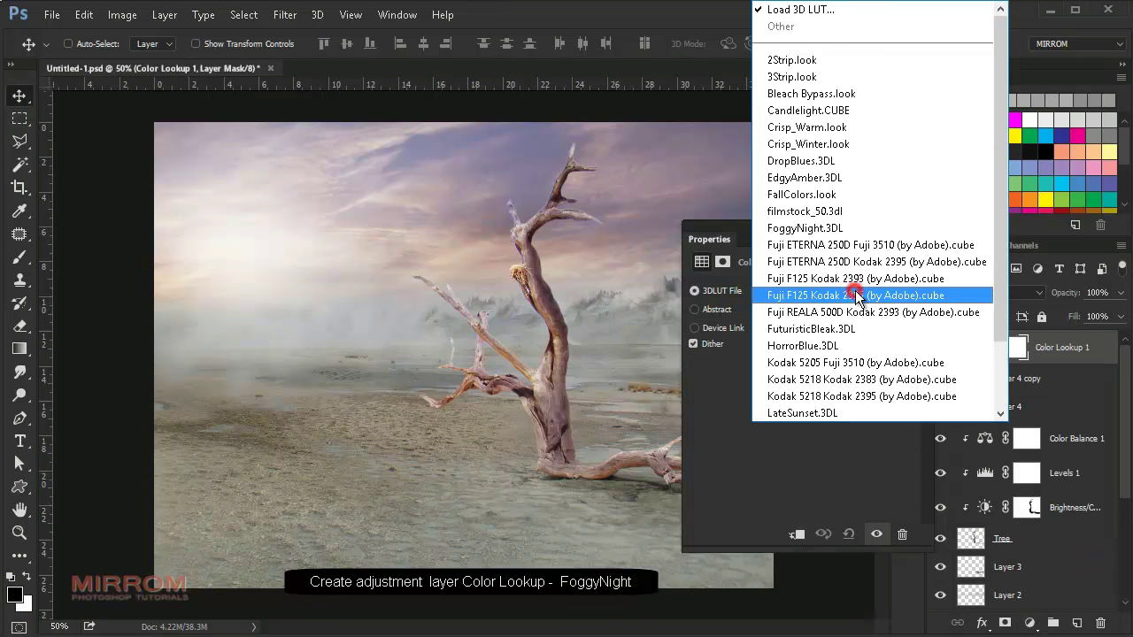
click(843, 232)
click(924, 228)
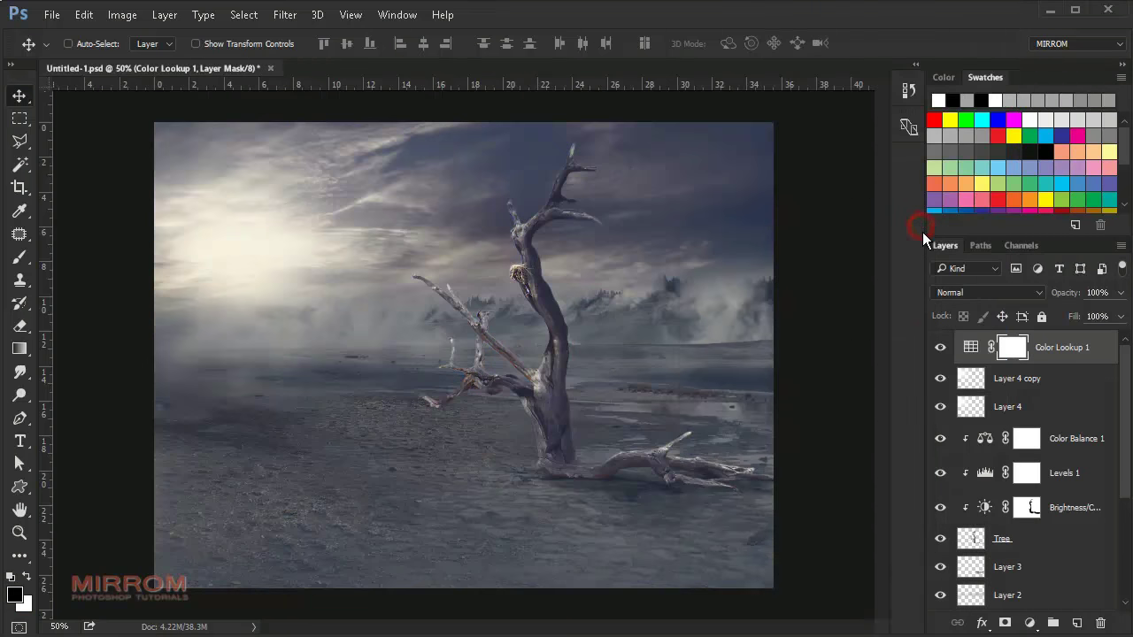
Draw a bottom-up gradient on the Color Lookup mask to fade the look from the foreground
click(1015, 349)
click(19, 349)
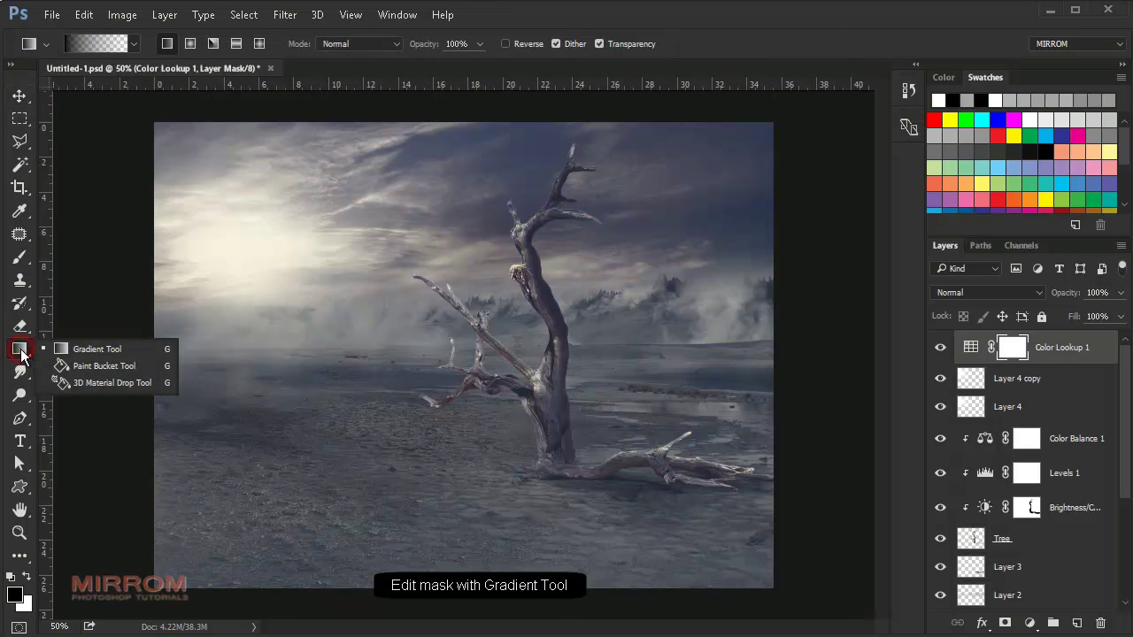
click(70, 348)
drag(487, 571, 513, 341)
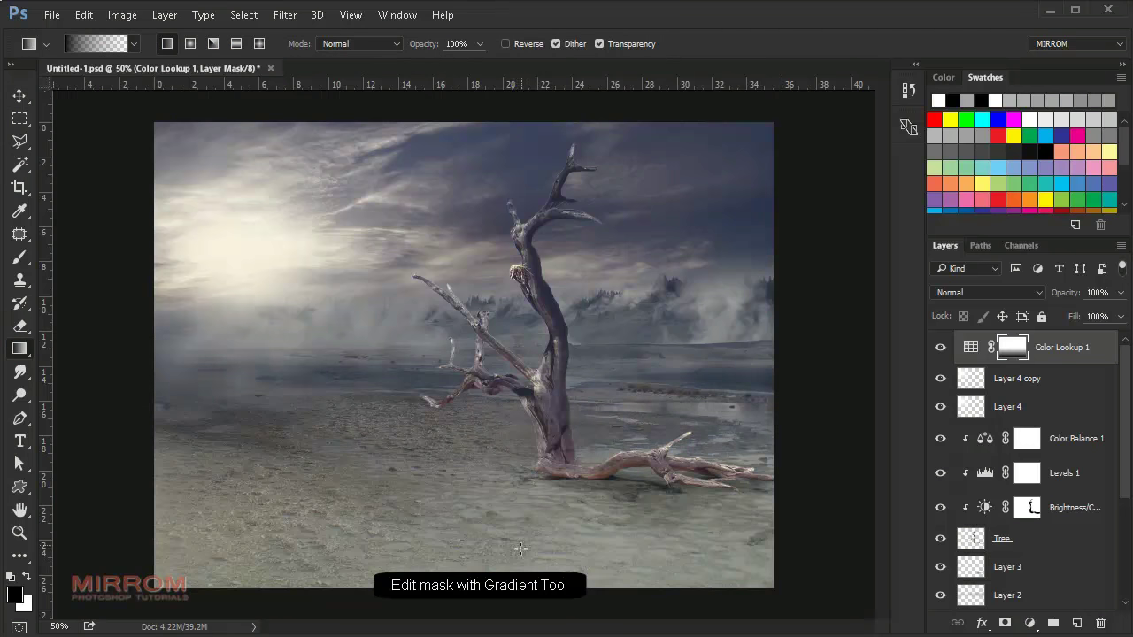
drag(522, 548, 506, 274)
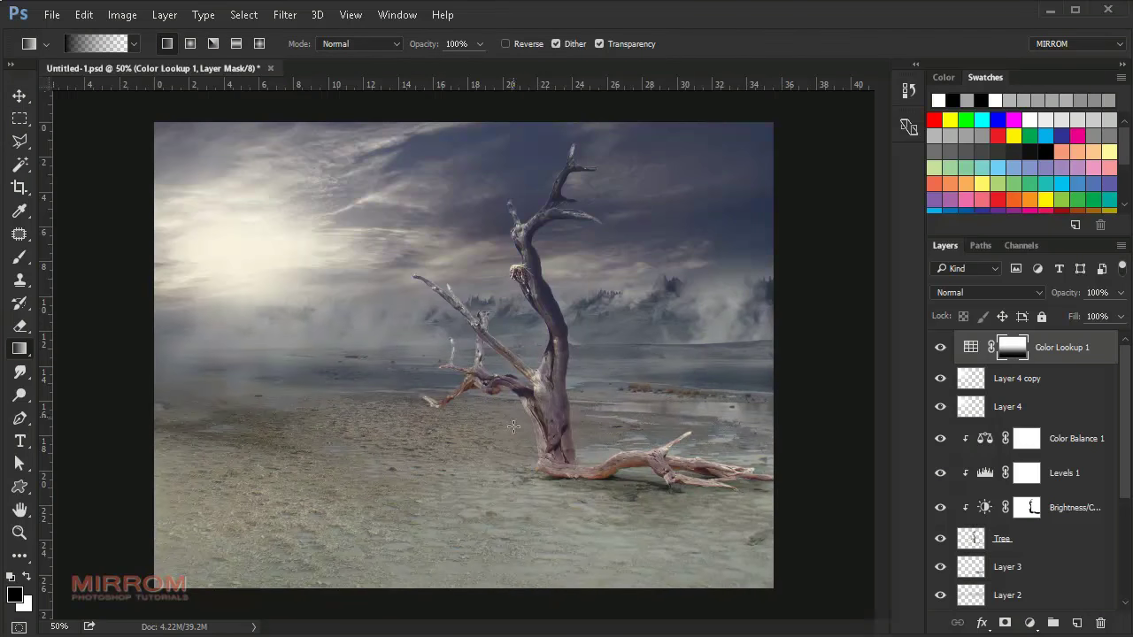
key(v)
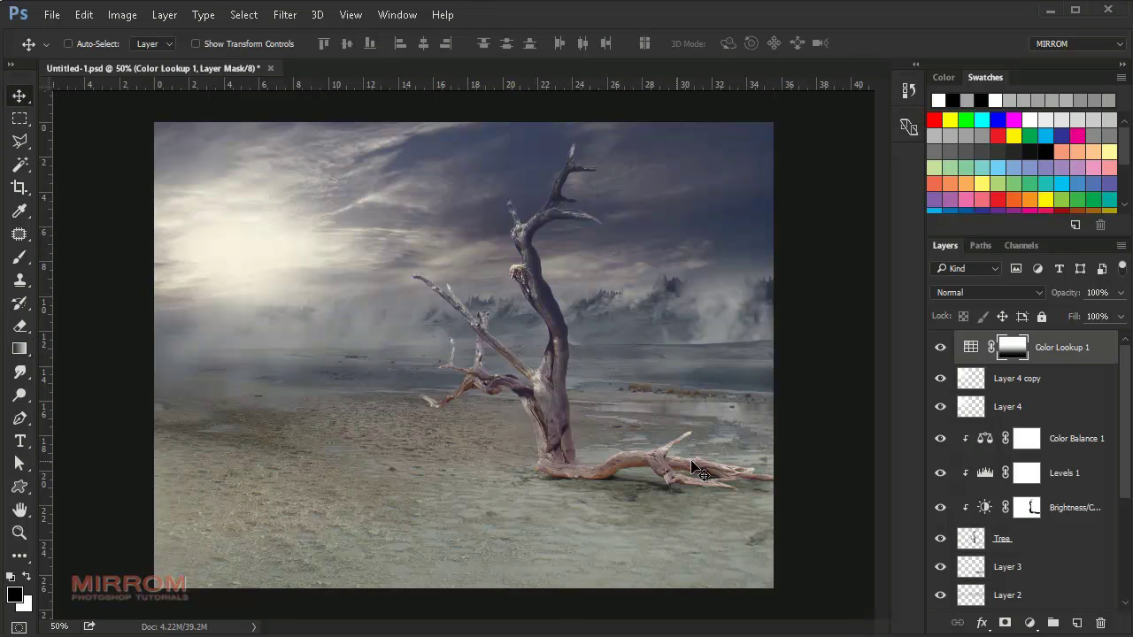
Lower the Color Lookup layer opacity to 56%
click(1120, 292)
drag(1120, 311, 1098, 320)
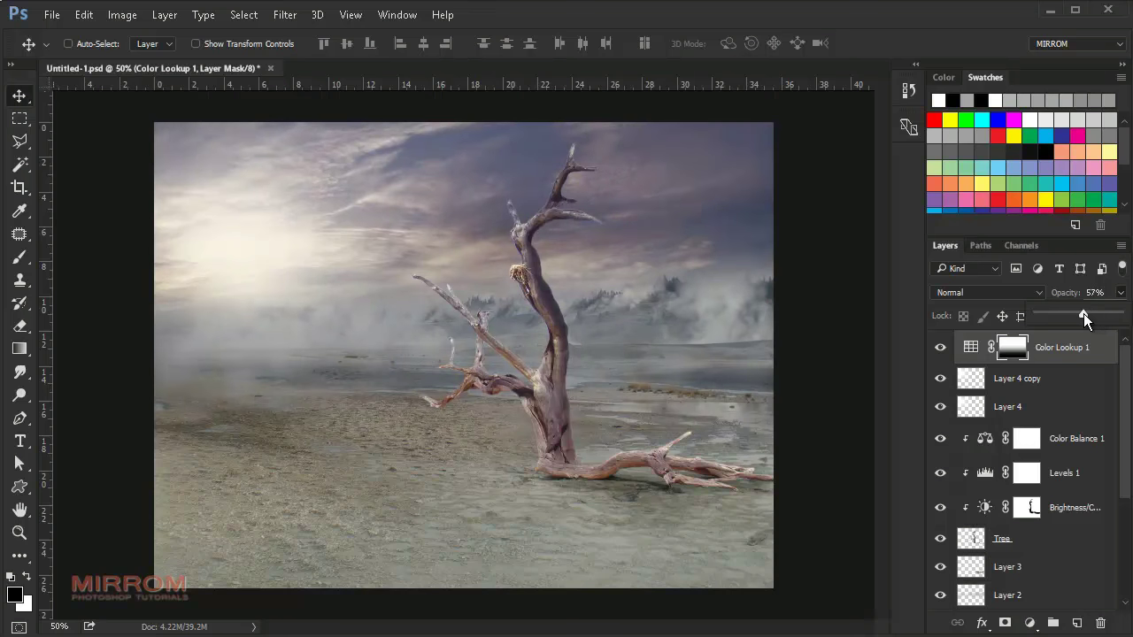
drag(1083, 314, 1082, 313)
click(1103, 296)
ctrl+click(468, 189)
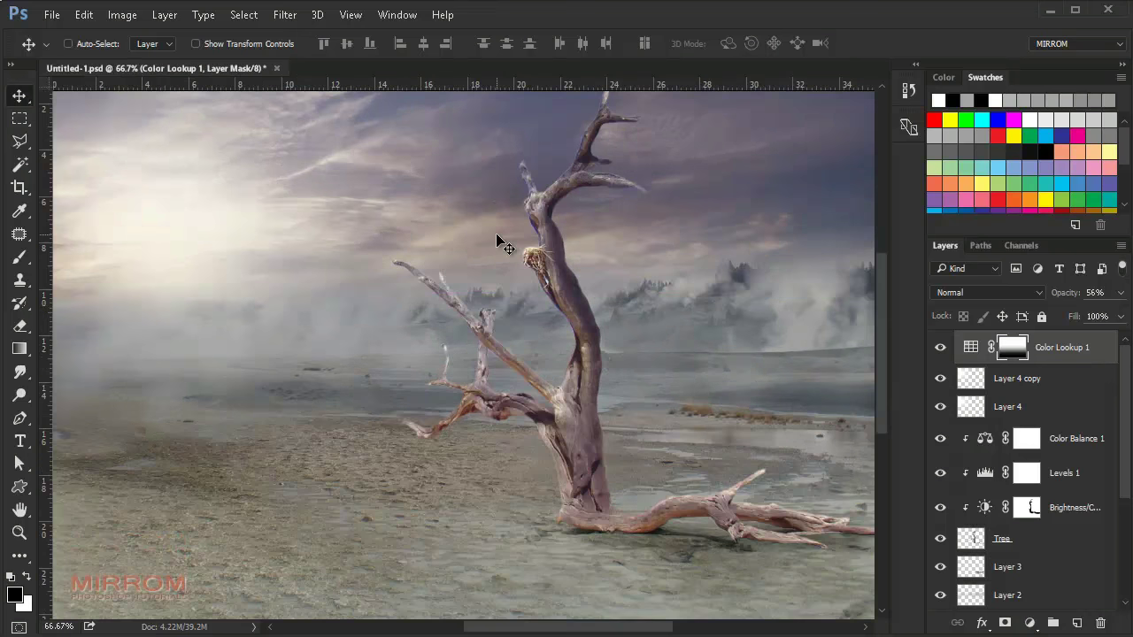
Open the model photo and permanently apply the layer mask on Layer 0 copy
scroll(495, 233, down, 1)
scroll(495, 233, down, 2)
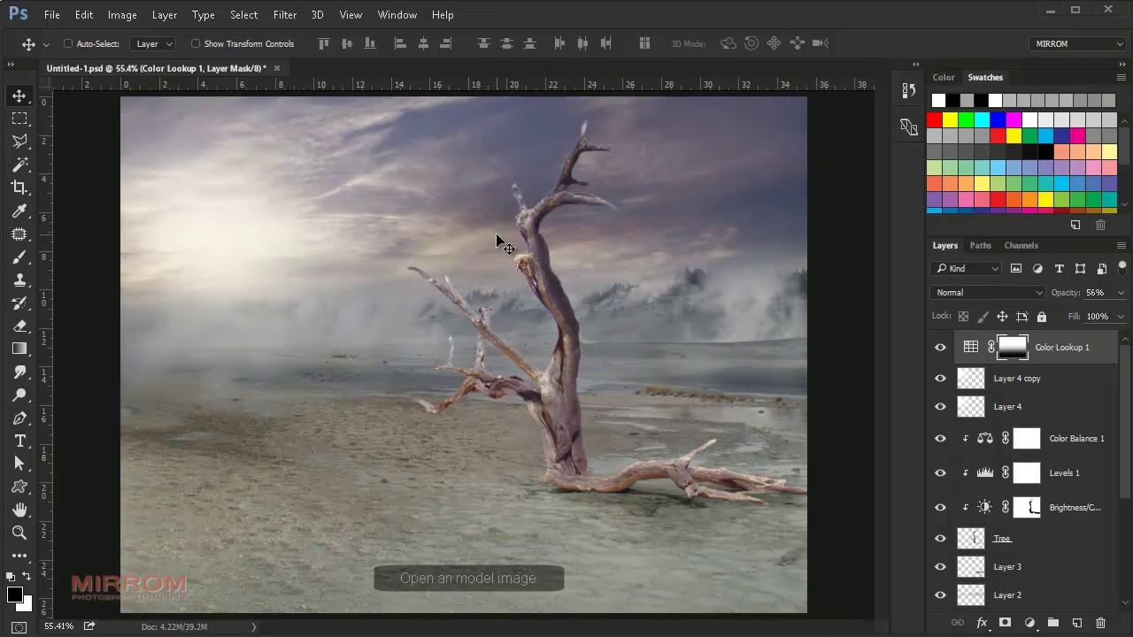
click(50, 16)
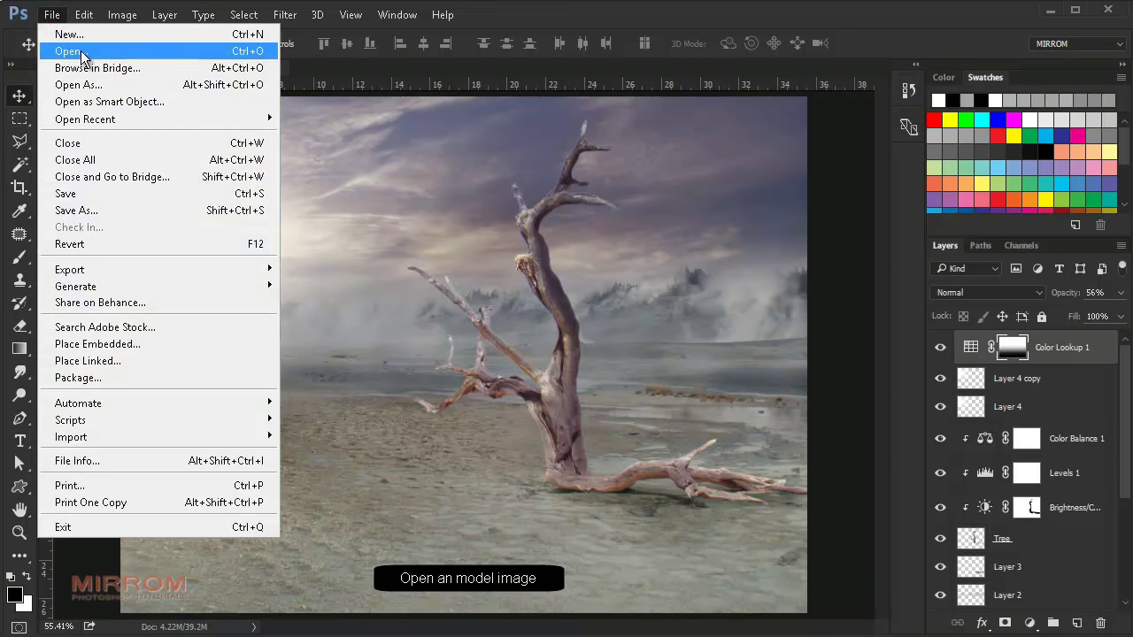
click(83, 55)
right_click(998, 348)
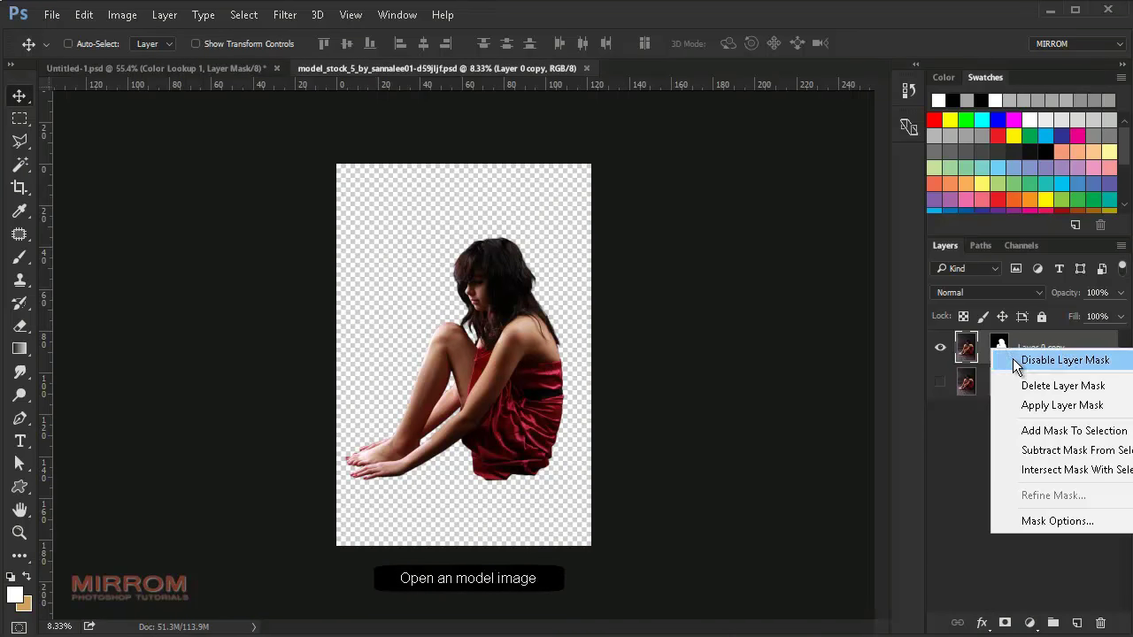
click(1014, 361)
right_click(998, 348)
click(1014, 361)
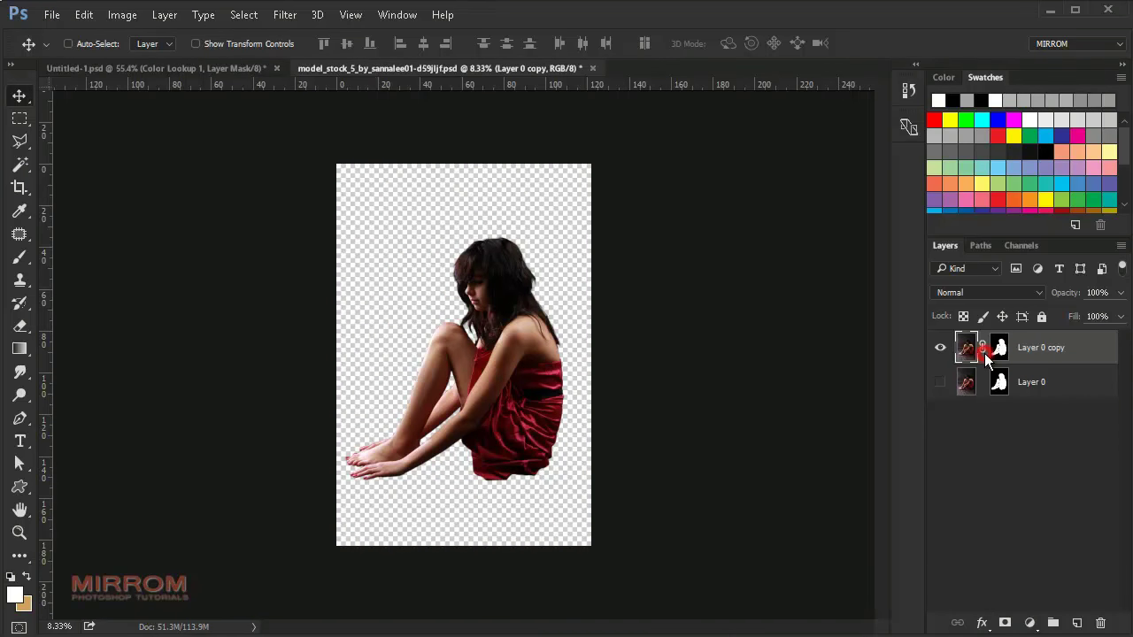
right_click(998, 348)
click(1018, 404)
Drag the cut-out model into the Untitled-1 composite and rename the layer Model
mouse_move(501, 328)
mouse_down()
mouse_move(223, 112)
mouse_move(284, 135)
mouse_up()
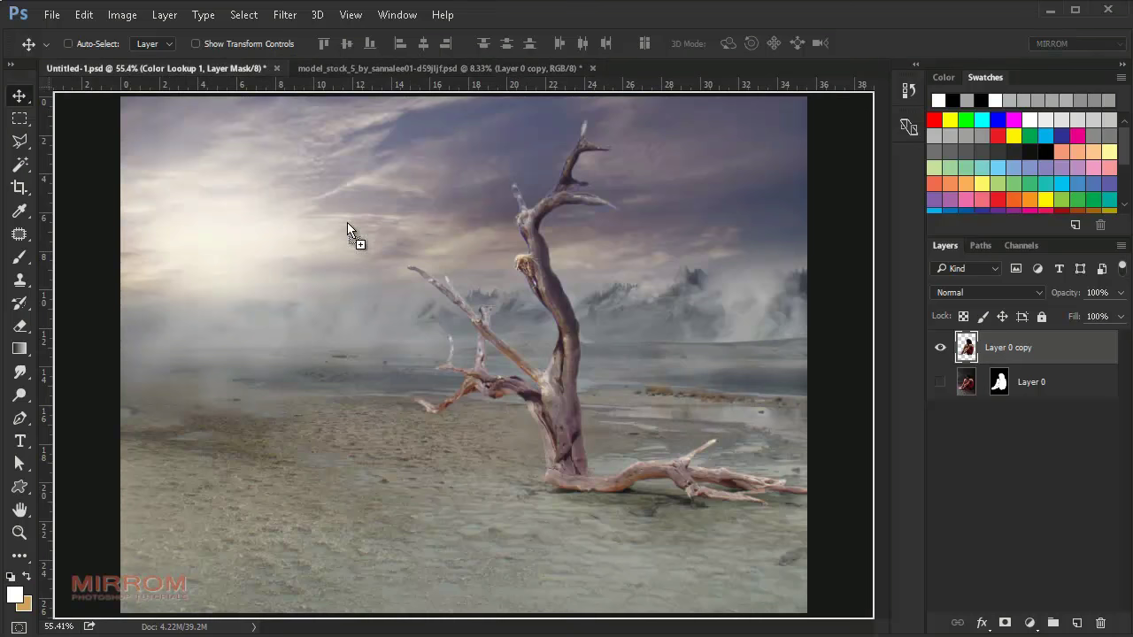
drag(284, 134, 415, 300)
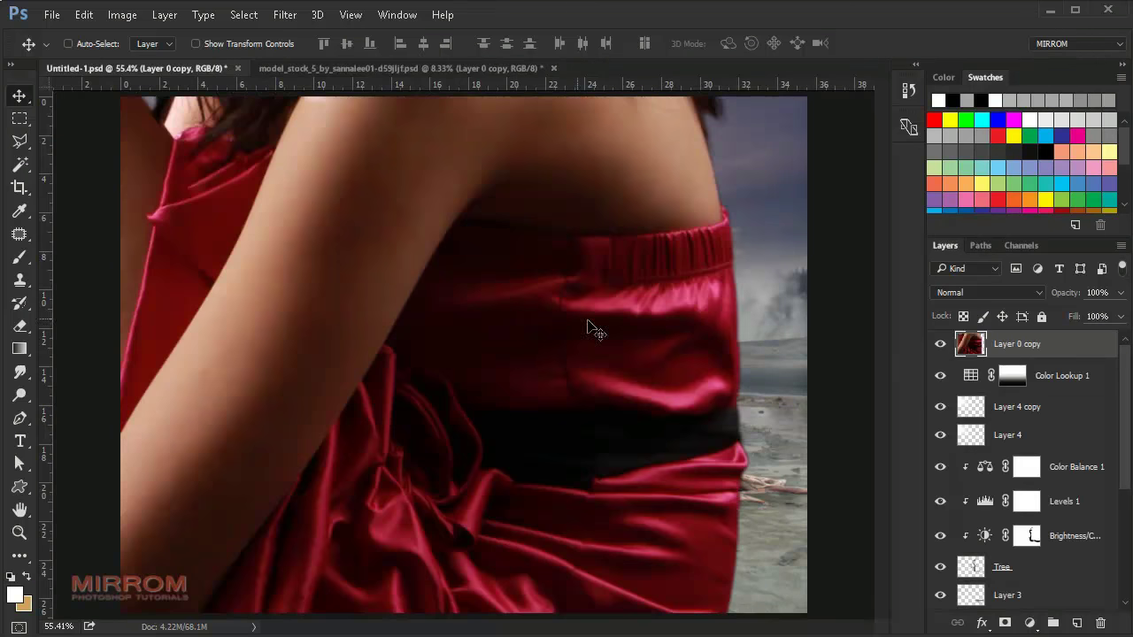
double_click(1015, 345)
text(Model)
key(Return)
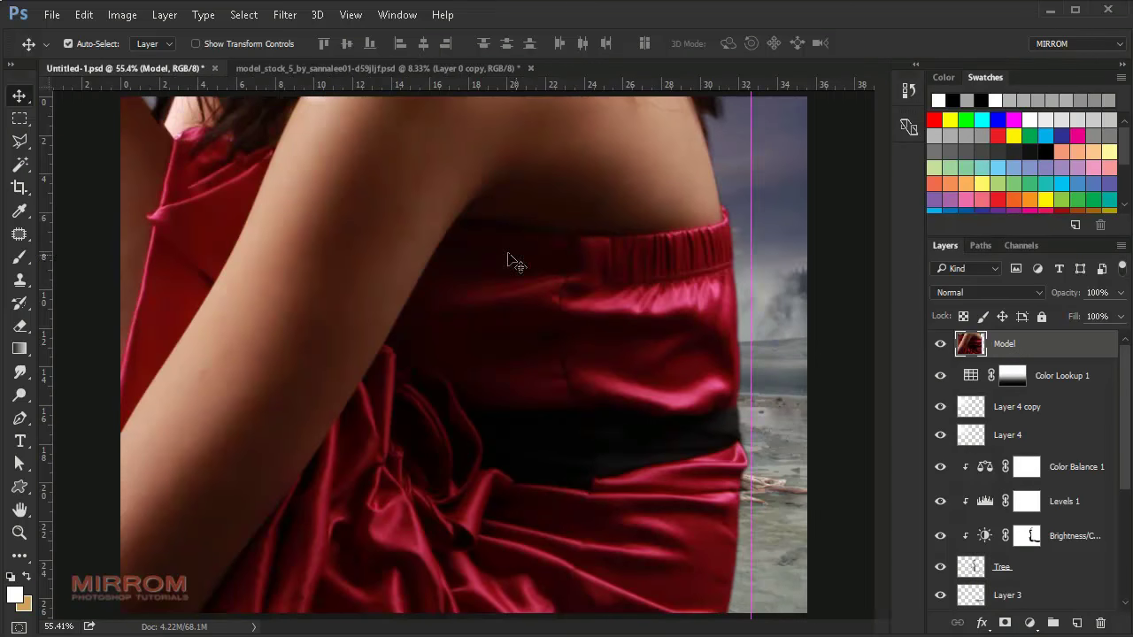
key(ctrl+t)
Scale the model proportionally to about 12.7% and place her on the ground by the tree
click(299, 44)
mouse_move(750, 206)
mouse_down()
mouse_move(544, 237)
mouse_move(509, 331)
mouse_up()
mouse_move(303, 189)
mouse_down()
mouse_move(309, 253)
mouse_move(354, 299)
mouse_up()
drag(479, 370, 495, 372)
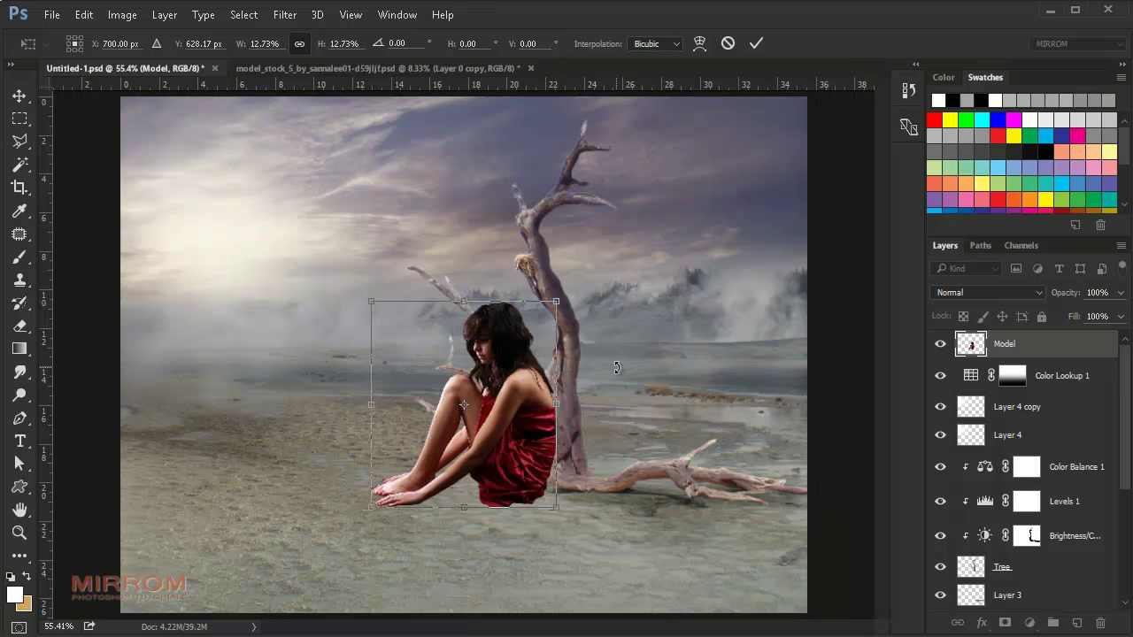
drag(364, 296, 367, 299)
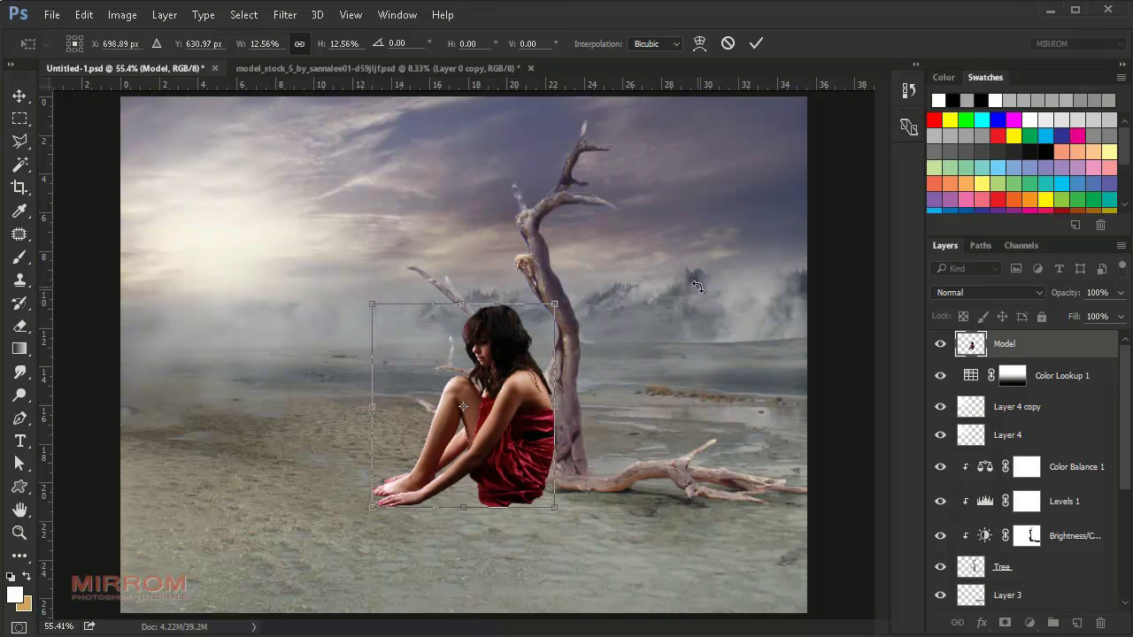
Warp the dress's lower-right edge outward and commit the transform
click(699, 43)
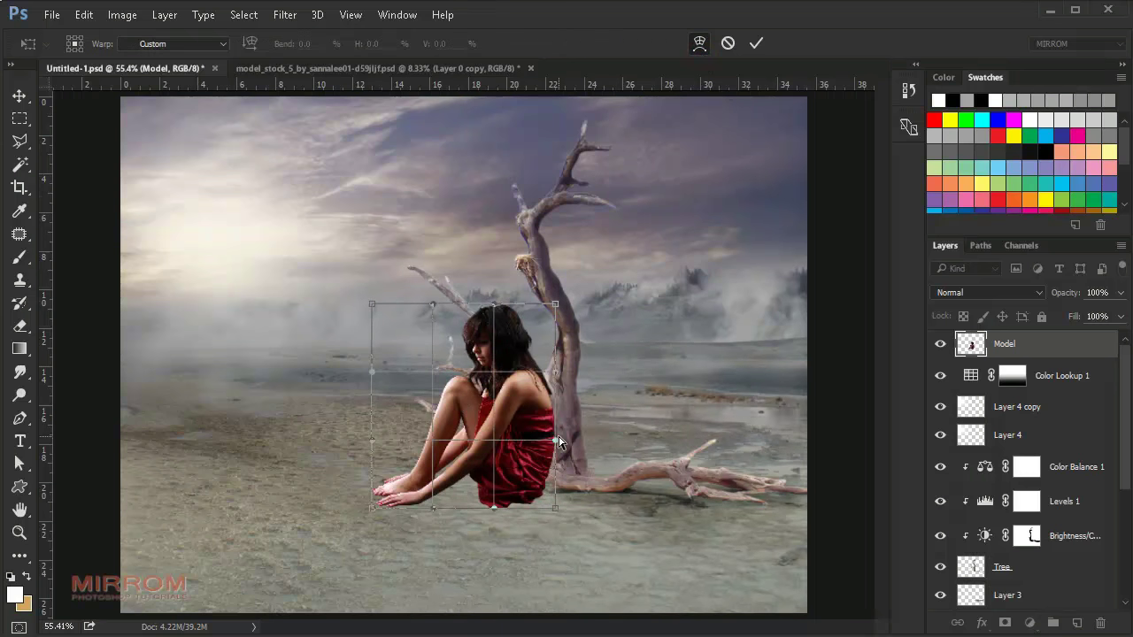
drag(555, 507, 569, 510)
drag(555, 381, 557, 375)
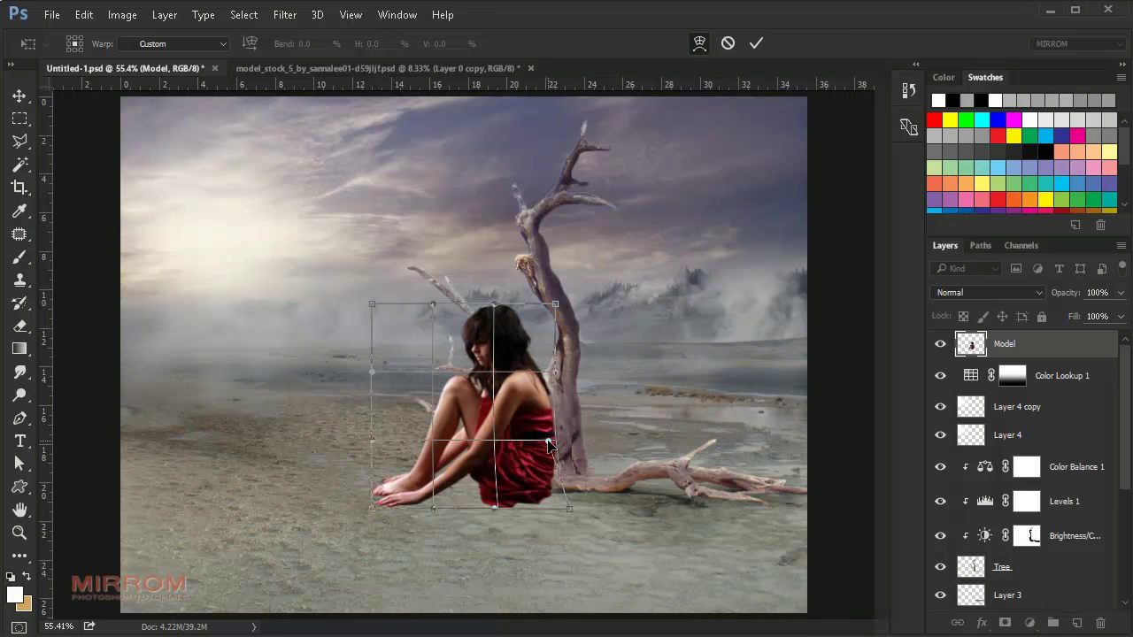
click(755, 44)
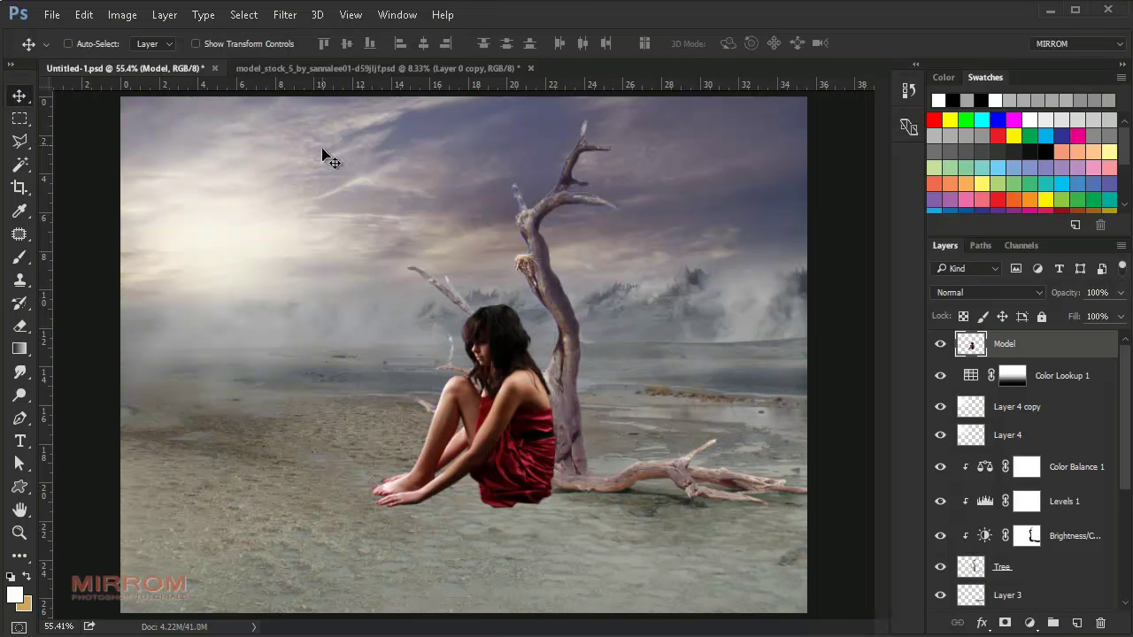
click(295, 22)
click(412, 122)
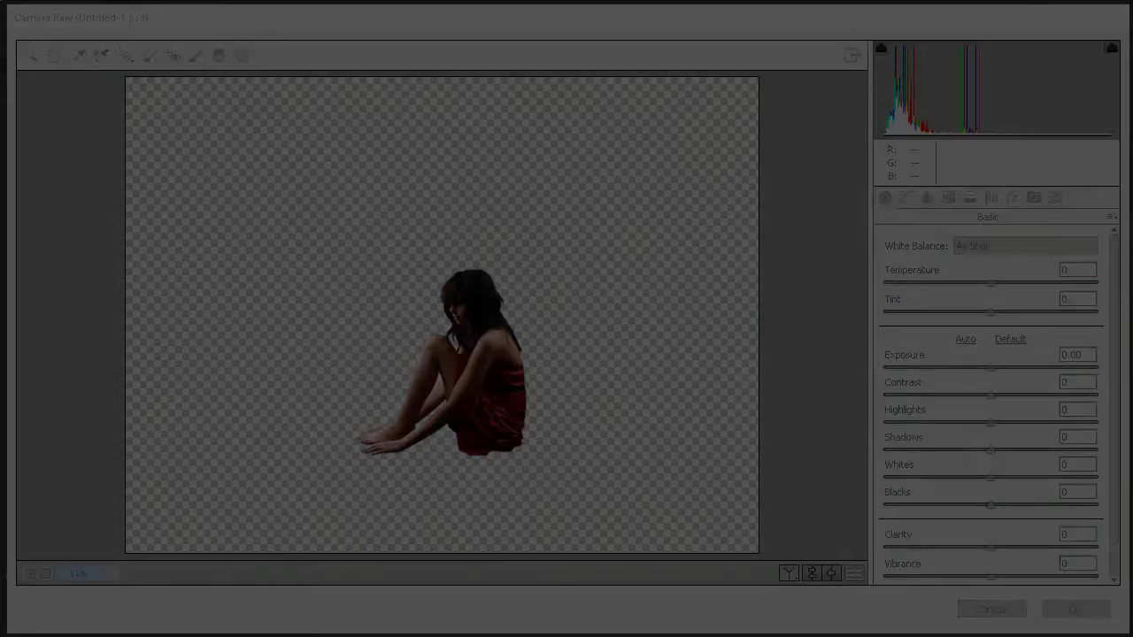
In Camera Raw, set Exposure +1.70, Highlights -100, Shadows +28, Whites -34, Clarity +38, Vibrance -28
click(584, 417)
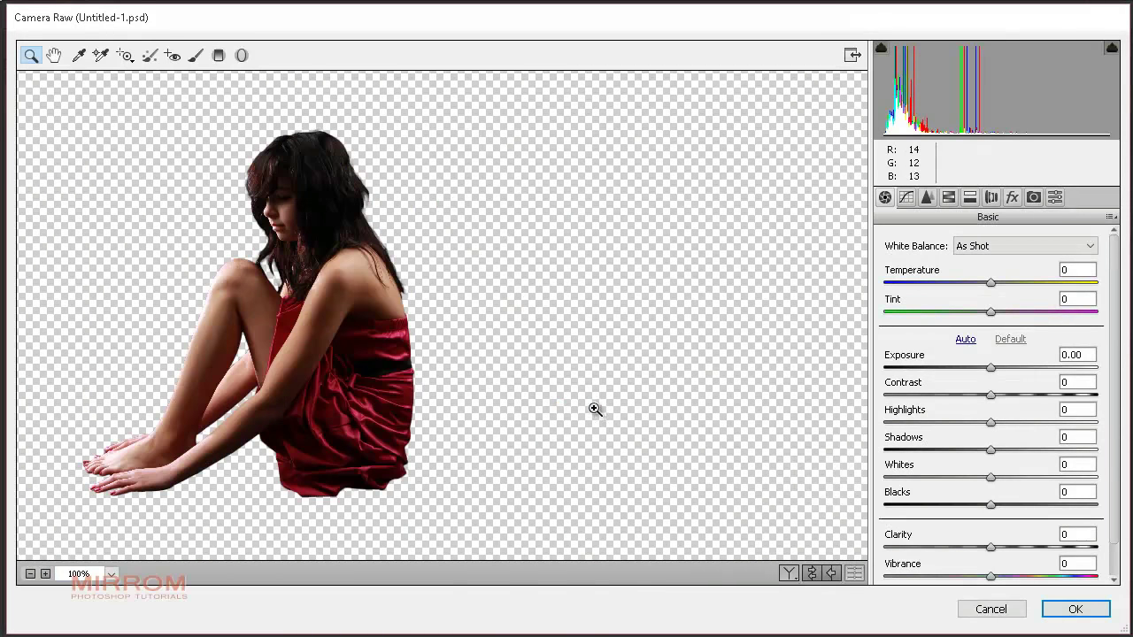
drag(991, 367, 1030, 374)
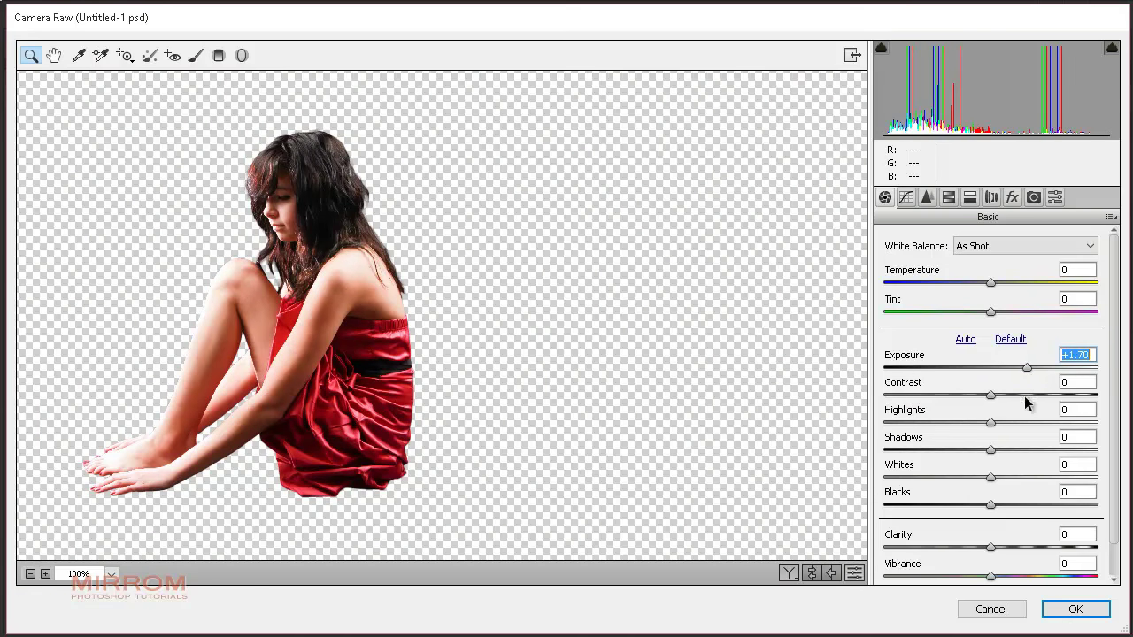
drag(990, 422, 860, 423)
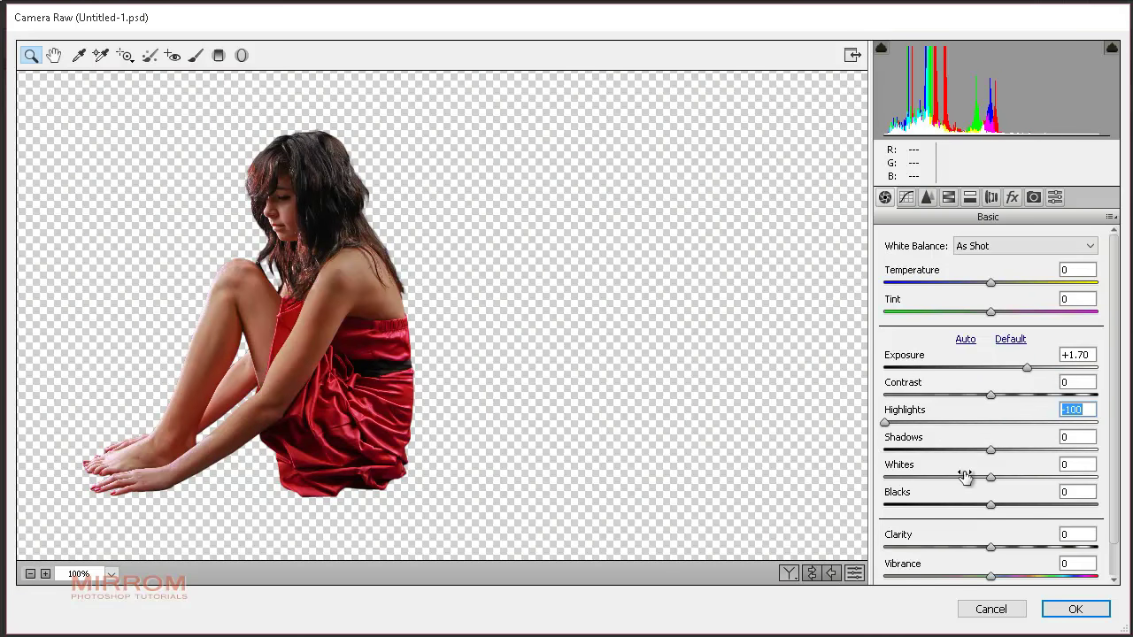
mouse_move(990, 449)
mouse_down()
mouse_move(1020, 449)
mouse_move(958, 478)
mouse_up()
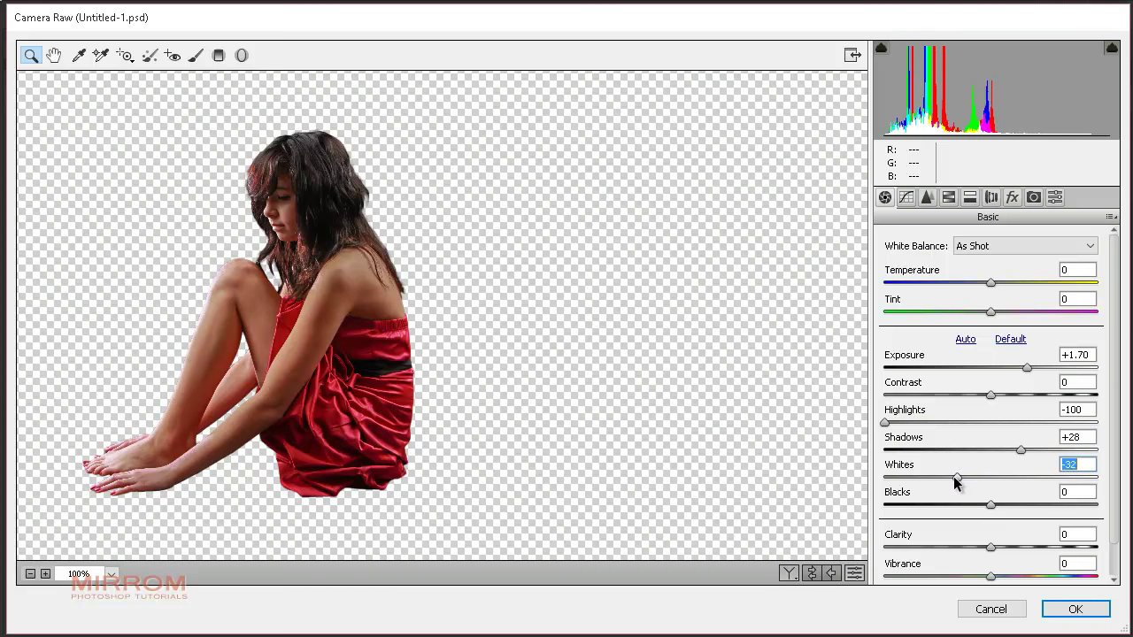
mouse_move(991, 547)
mouse_down()
mouse_move(1033, 551)
mouse_move(962, 577)
mouse_up()
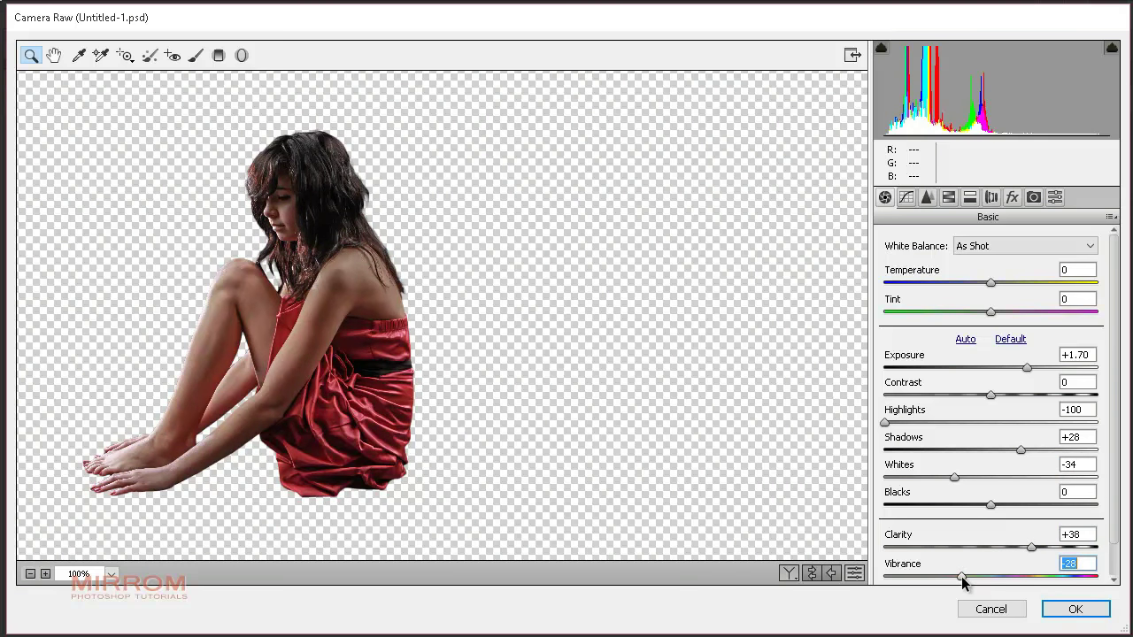
click(1074, 609)
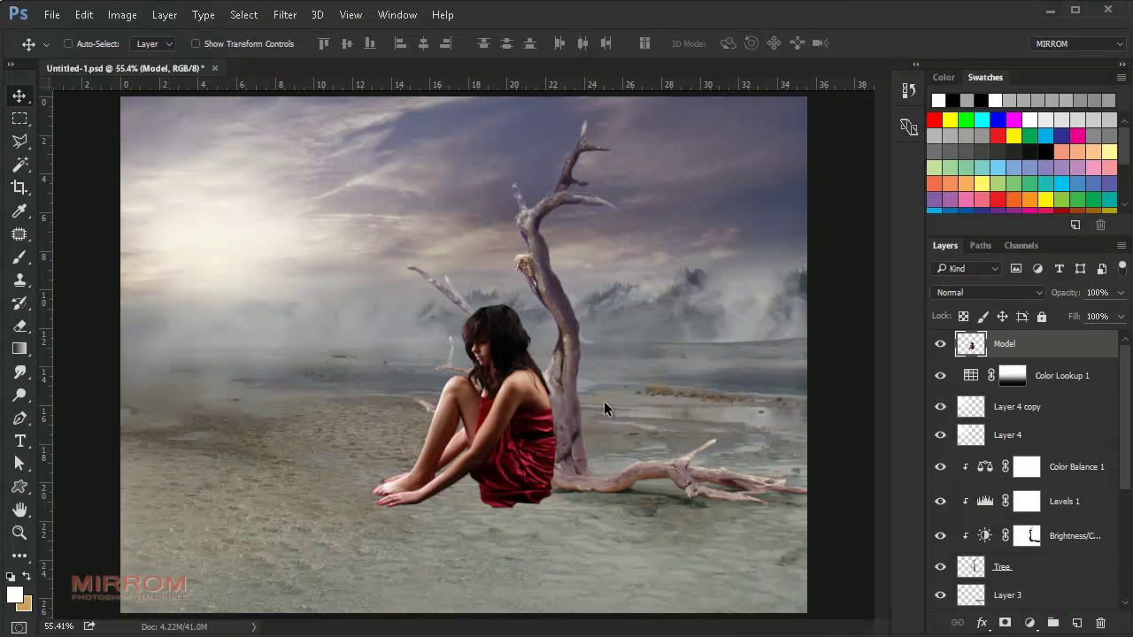
Give the Model layer a drop shadow with distance 14, size 14 and 85% opacity
ctrl+click(529, 372)
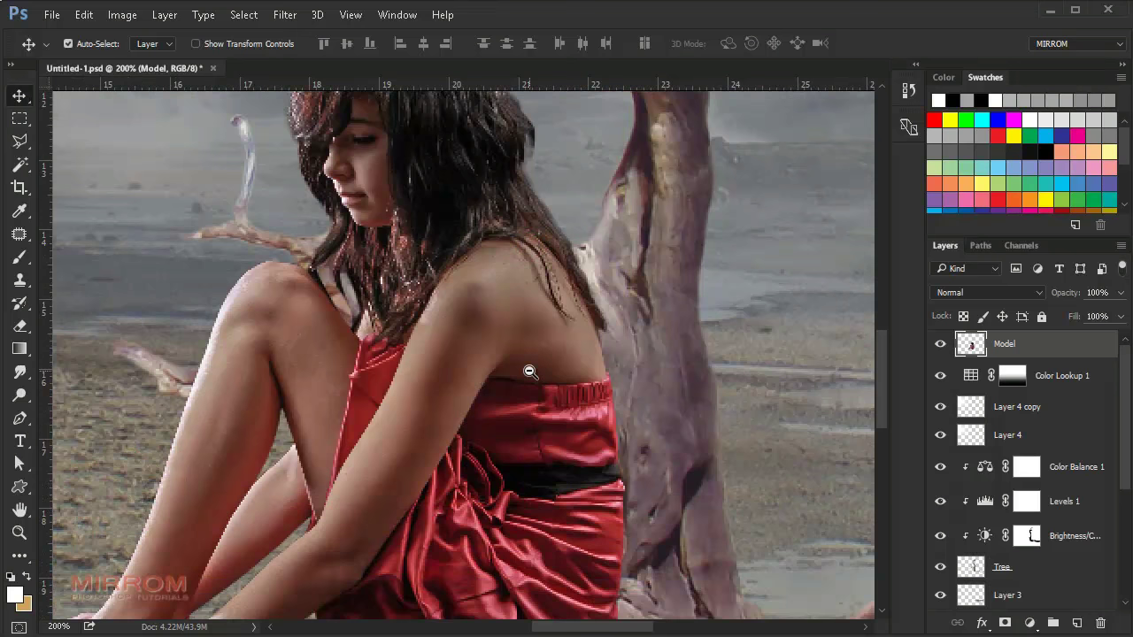
ctrl+alt+click(530, 371)
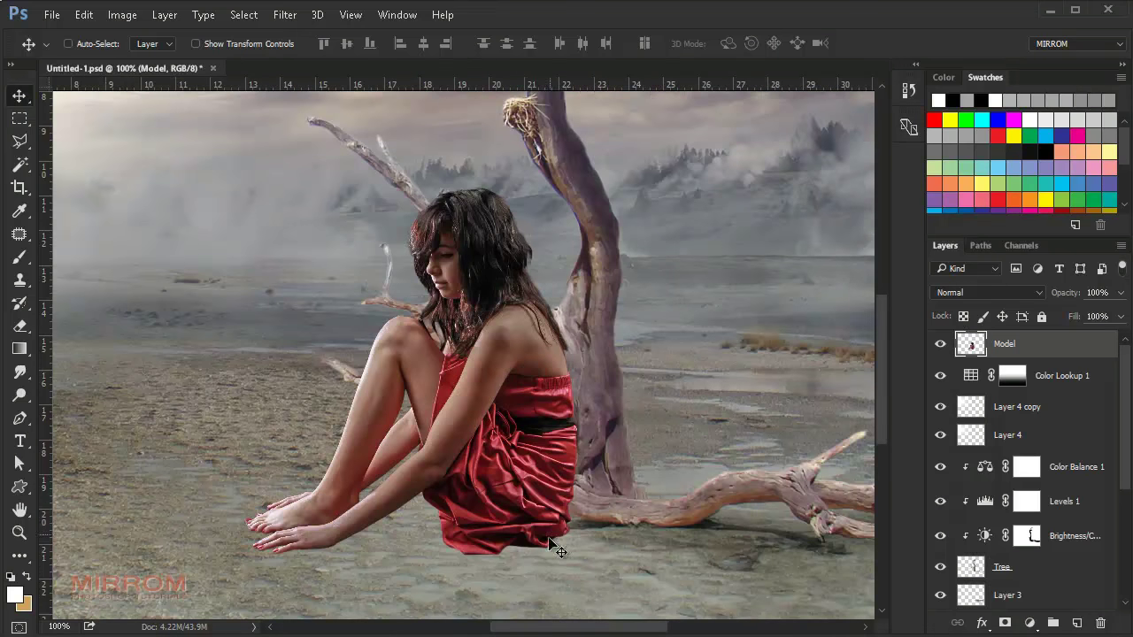
drag(561, 628, 580, 627)
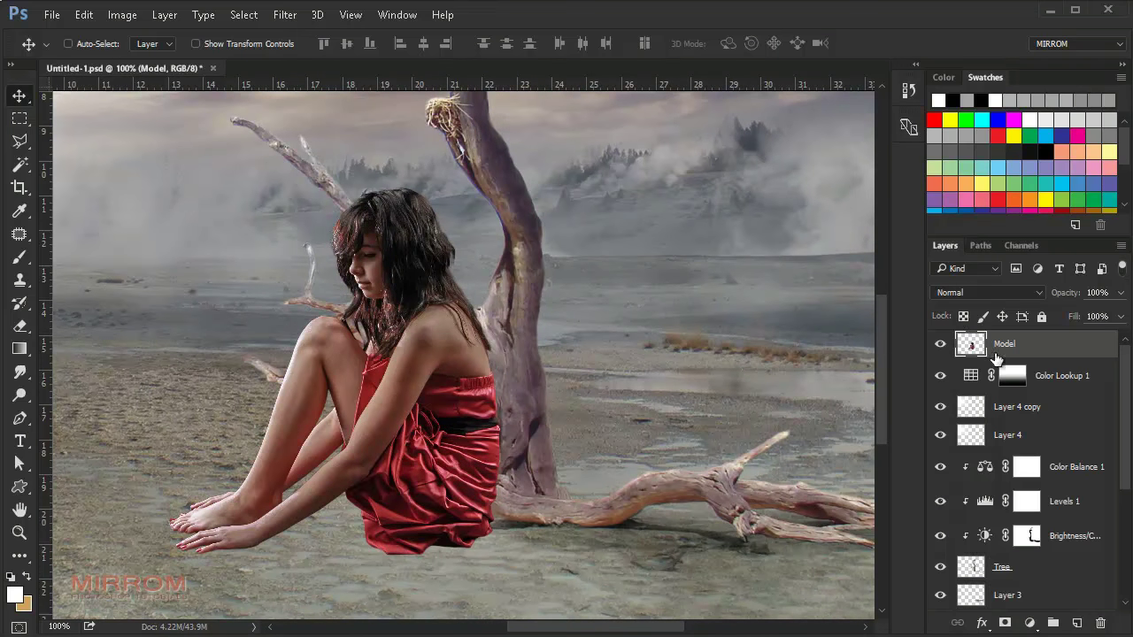
double_click(1108, 357)
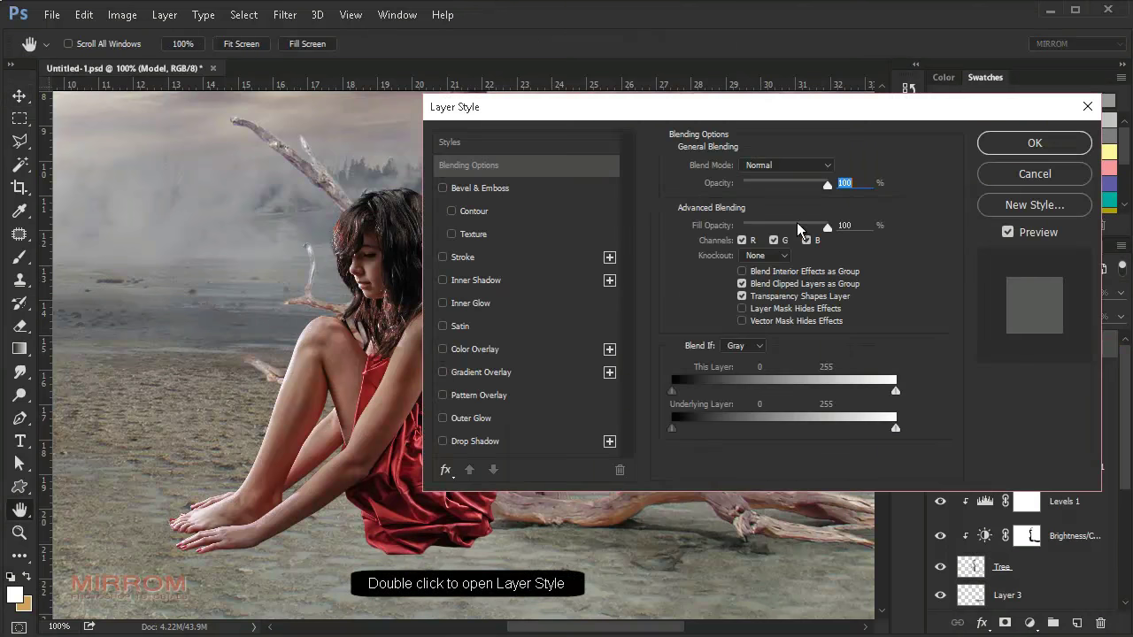
click(493, 441)
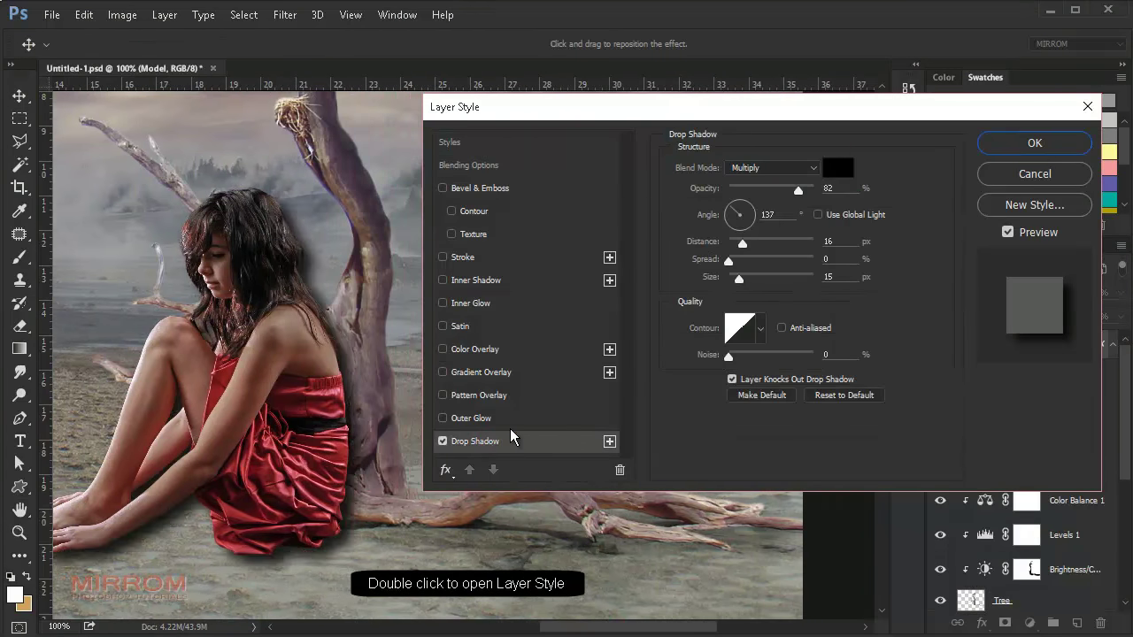
drag(741, 243, 740, 243)
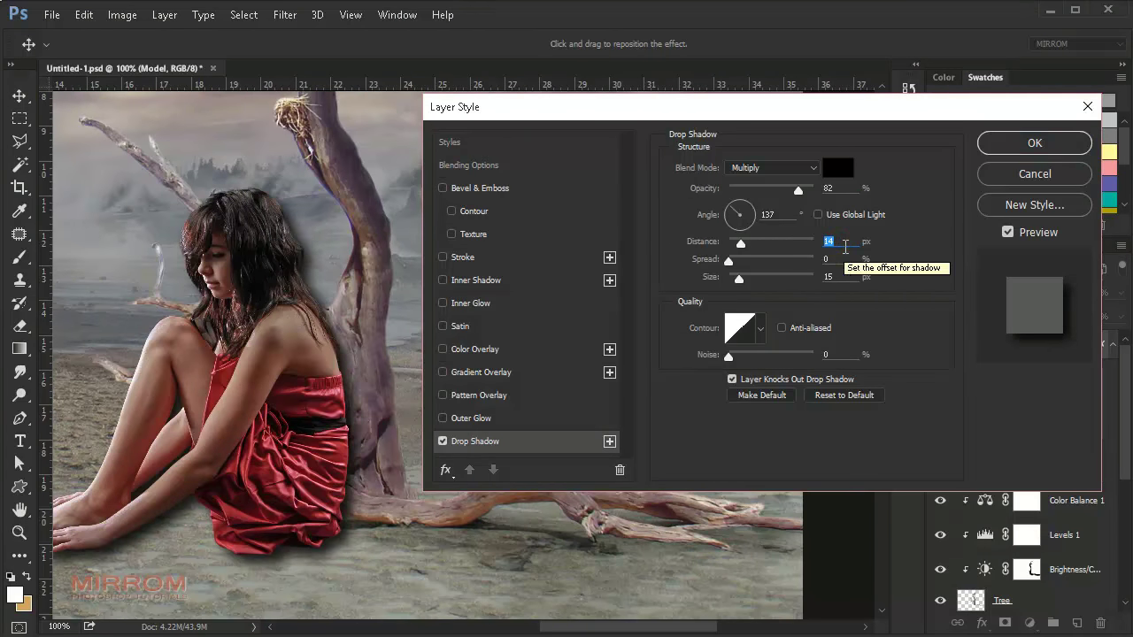
key(Tab)
key(Tab)
key(Down)
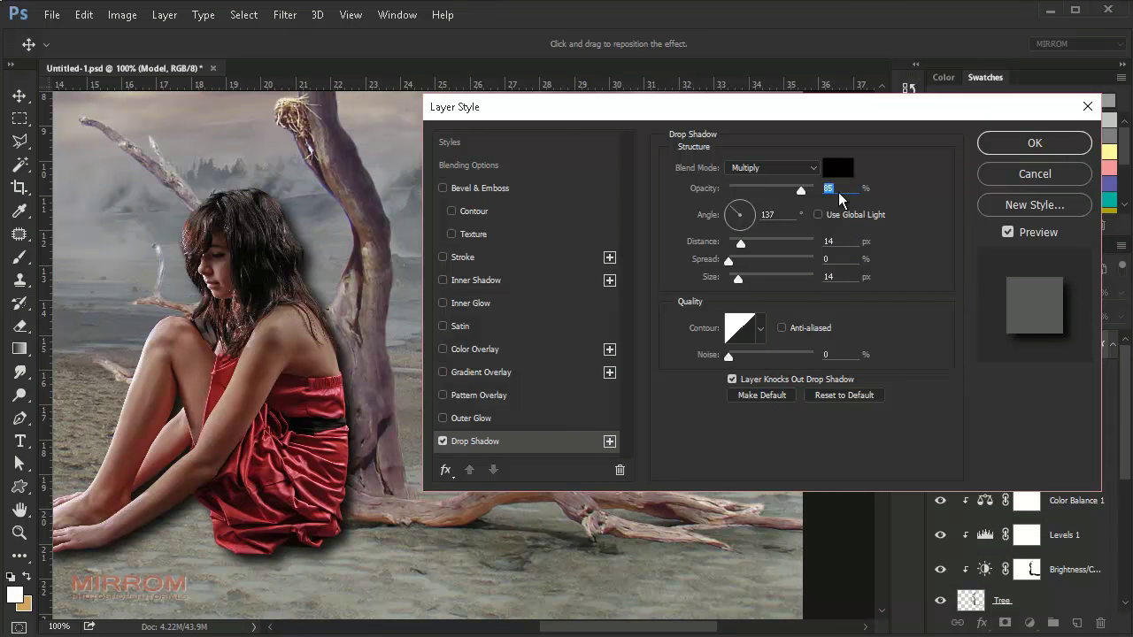
click(788, 214)
key(Down)
key(Down)
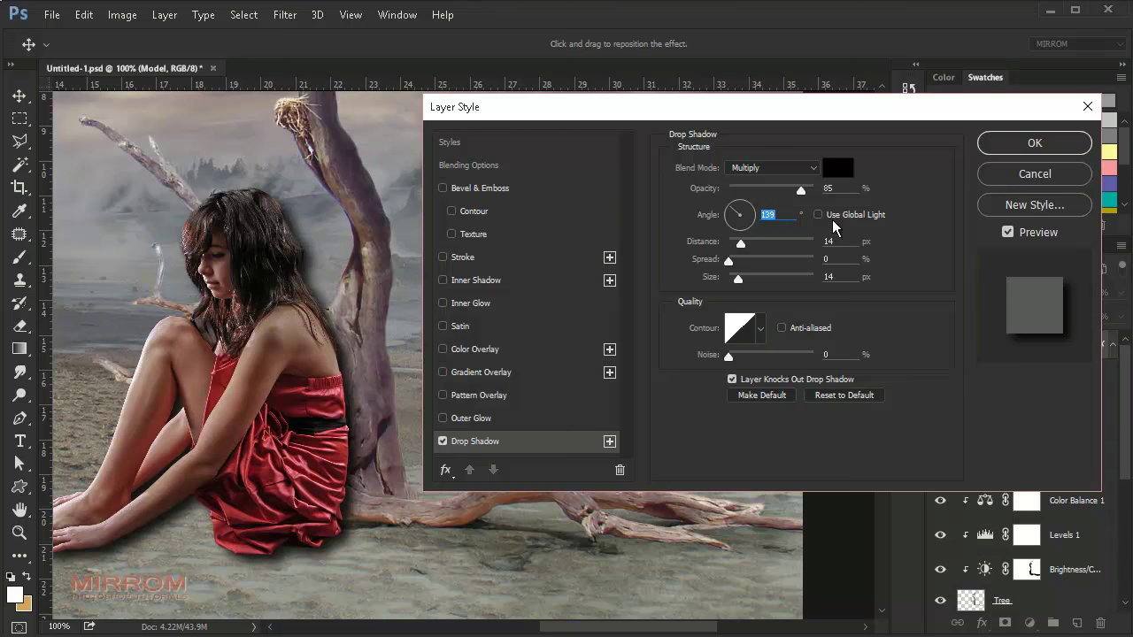
click(1020, 149)
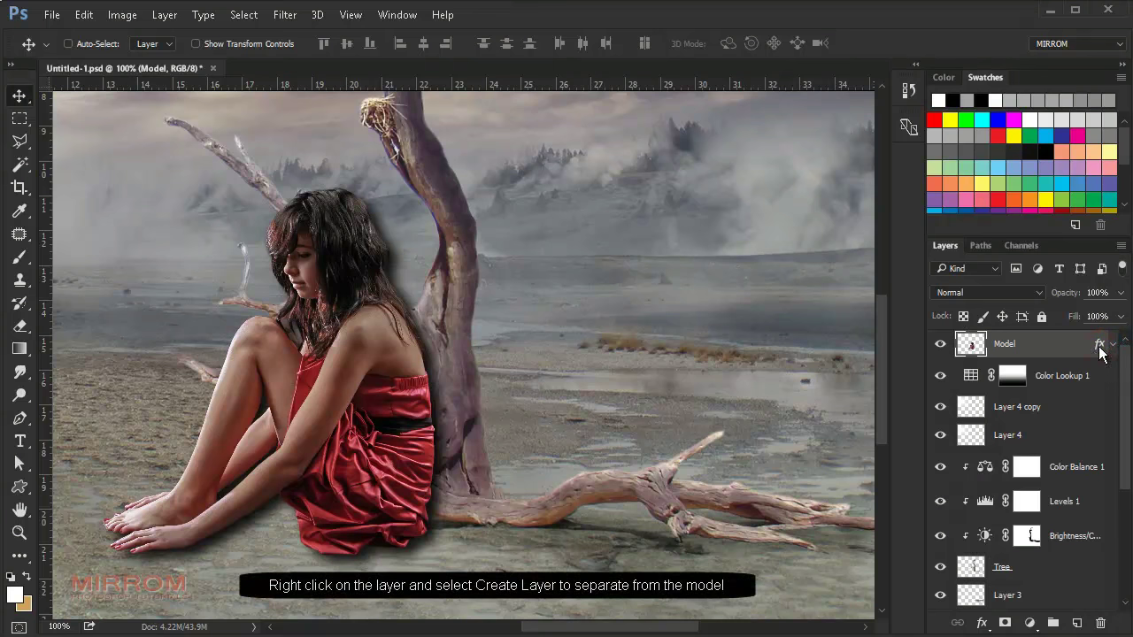
Separate the drop shadow onto its own Model's Drop Shadow layer and select it
right_click(1108, 344)
click(971, 602)
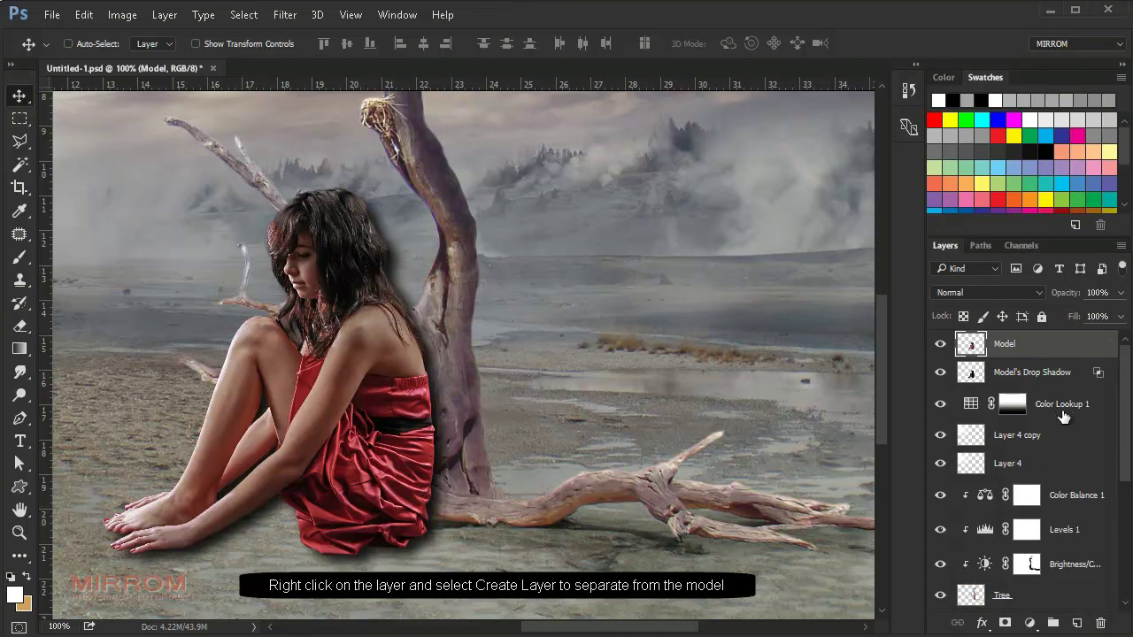
click(1027, 373)
click(1009, 348)
click(1009, 371)
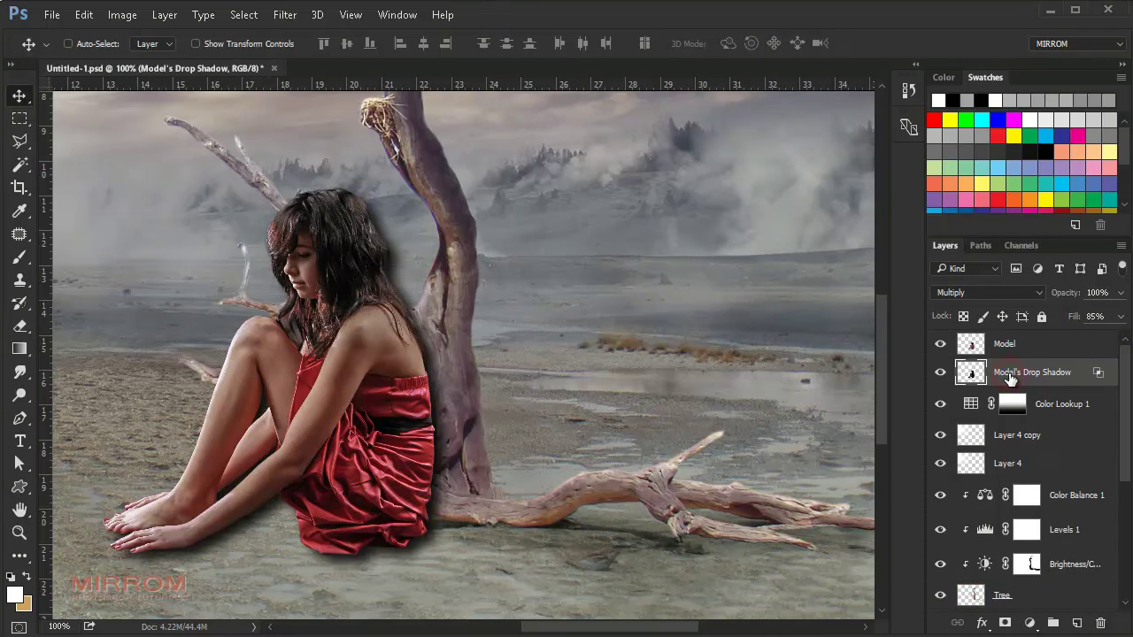
click(940, 372)
Mask the drop shadow layer and paint black with a small brush to hide it near her hair and side
click(1004, 623)
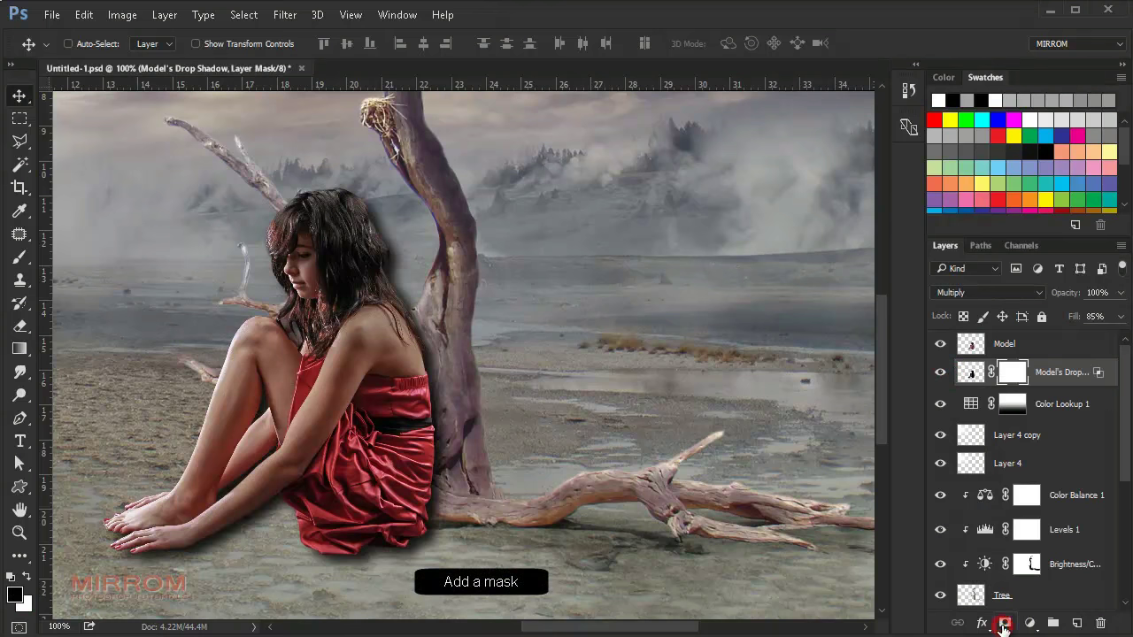
key(d)
key(x)
key(b)
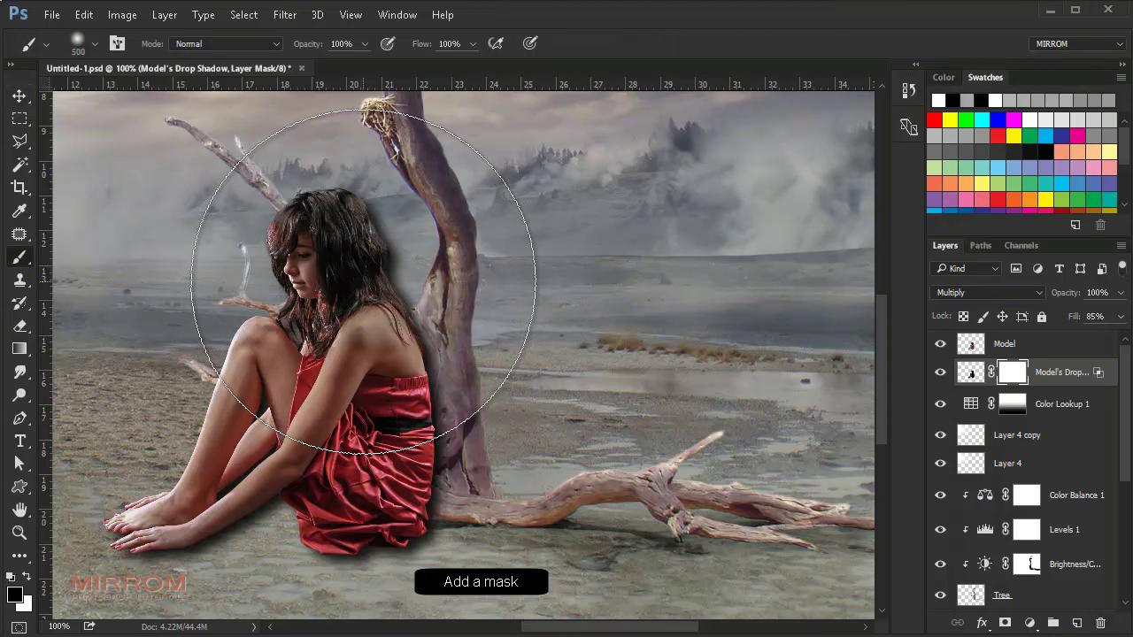
key(bracketleft)
key(bracketleft)
key(bracketleft)
mouse_move(380, 253)
mouse_down()
mouse_move(416, 245)
mouse_move(200, 476)
mouse_move(208, 448)
mouse_move(301, 522)
mouse_up()
key(bracketleft)
key(bracketright)
key(bracketleft)
key(bracketleft)
key(bracketleft)
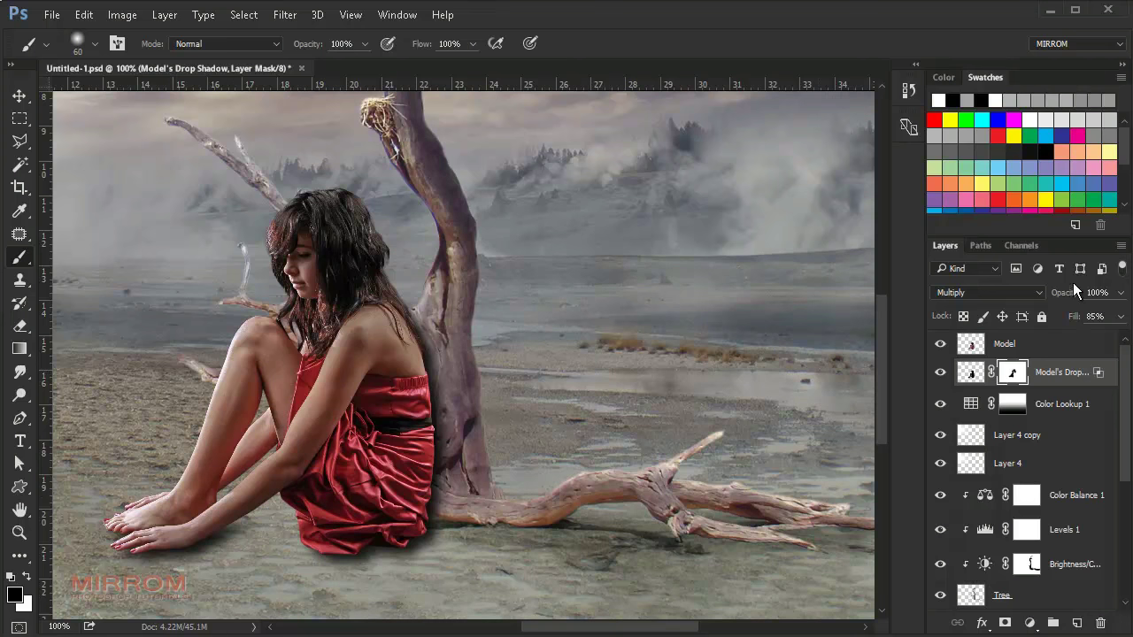
Lower the drop shadow layer opacity to 96%
drag(1073, 295, 1071, 296)
key(Return)
click(940, 372)
click(940, 372)
Add a Color Balance clipped to the Model with midtones Red +24, Green +5, Blue +22
click(1036, 346)
key(v)
click(1029, 623)
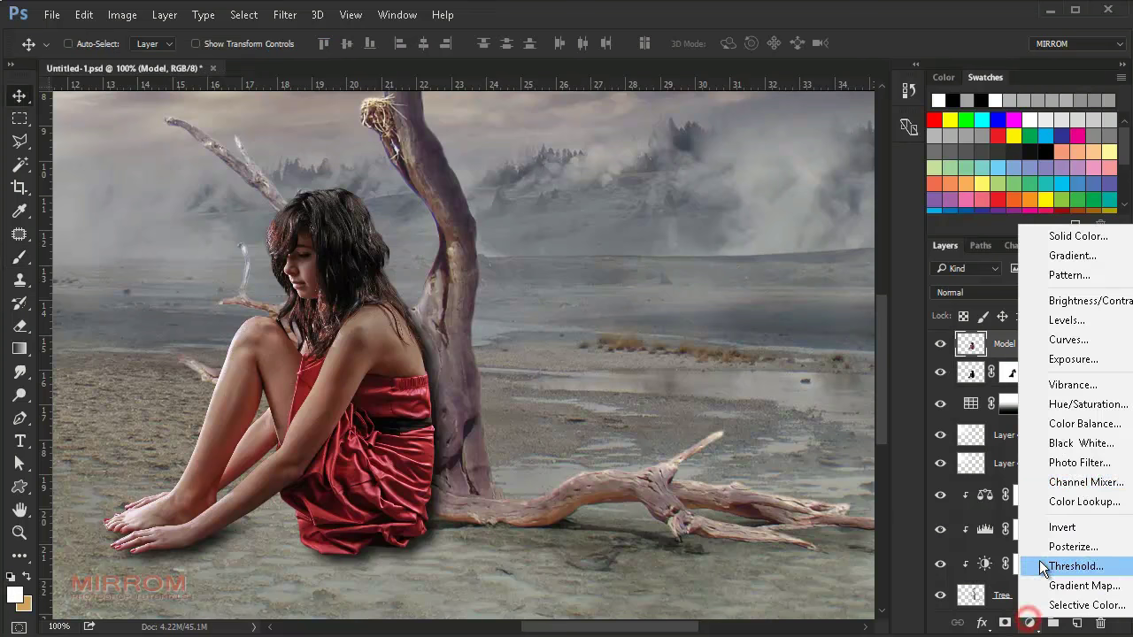
click(1085, 430)
click(799, 533)
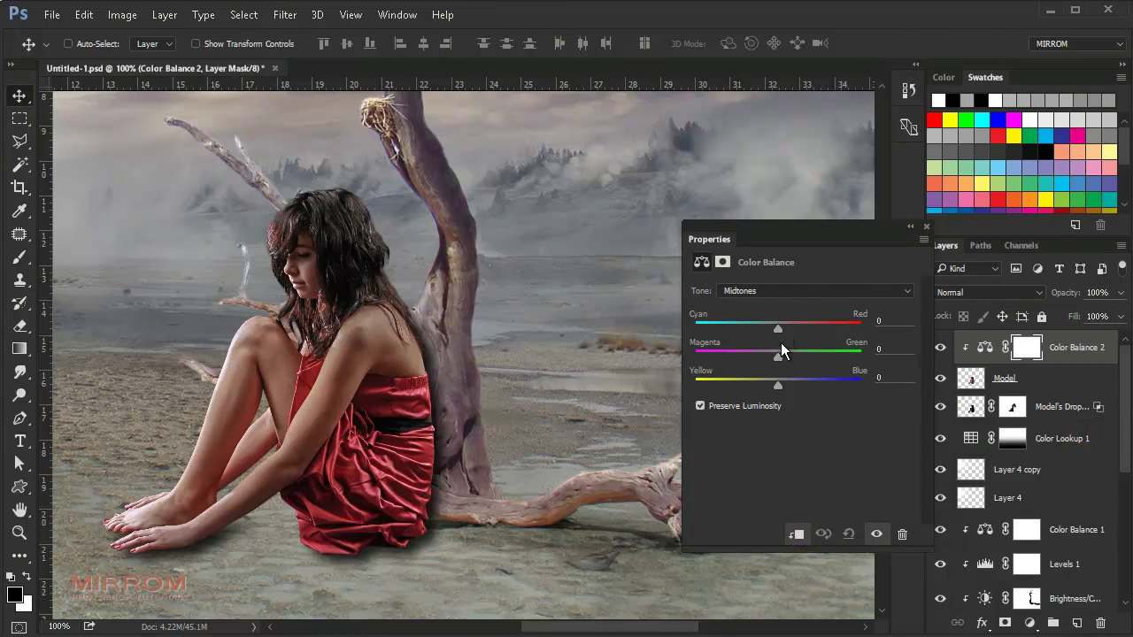
drag(778, 329, 798, 326)
click(896, 353)
key(Up)
key(Up)
drag(776, 385, 787, 385)
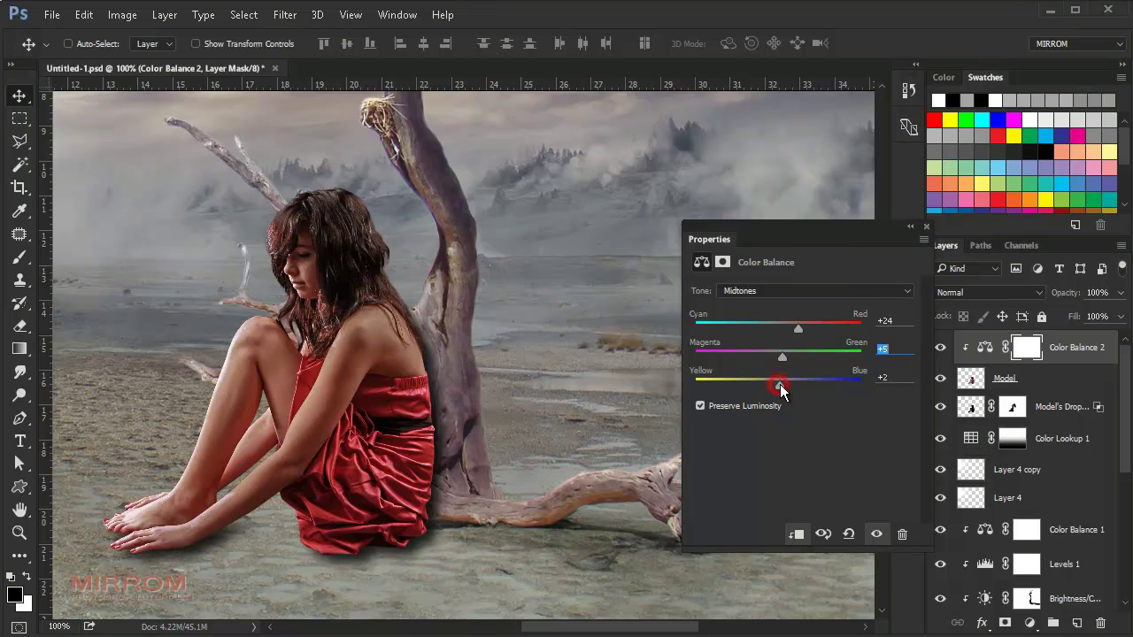
click(905, 378)
key(Up)
Shift the Color Balance shadows toward yellow (Blue -12) and close the properties panel
click(796, 291)
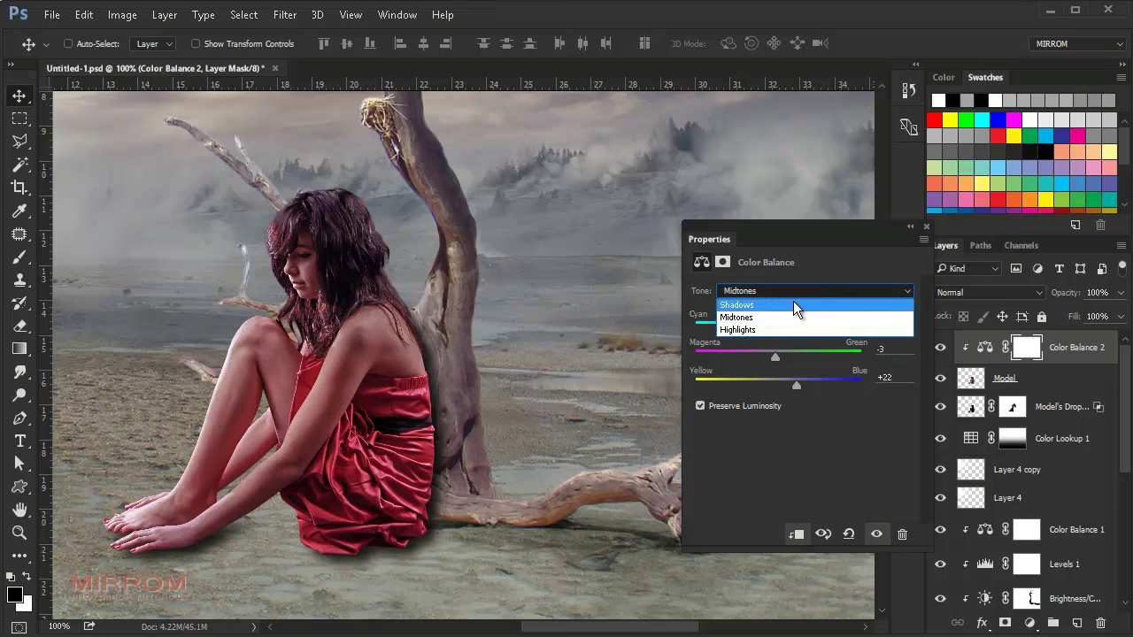
click(792, 302)
click(894, 381)
key(Down)
key(Down)
key(Down)
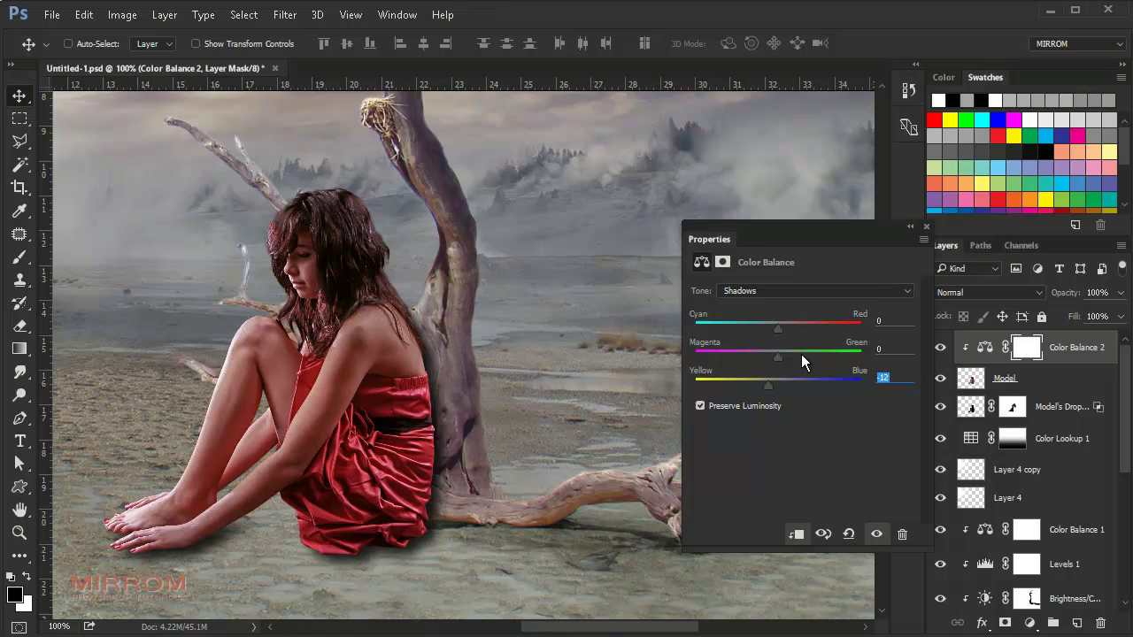
click(784, 292)
click(925, 240)
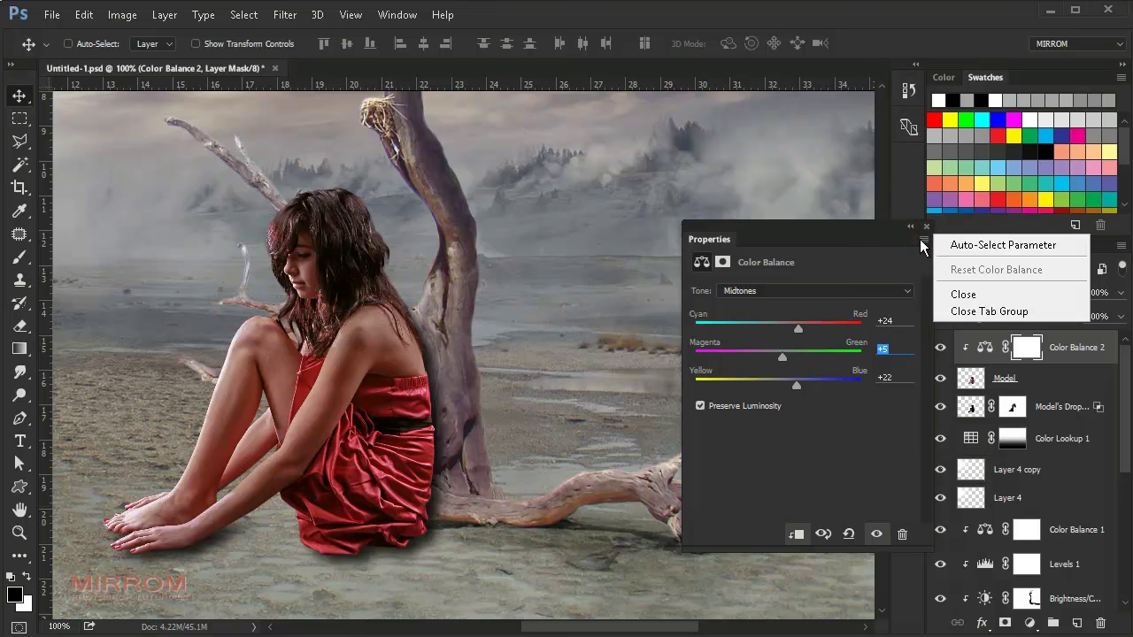
click(920, 229)
click(942, 347)
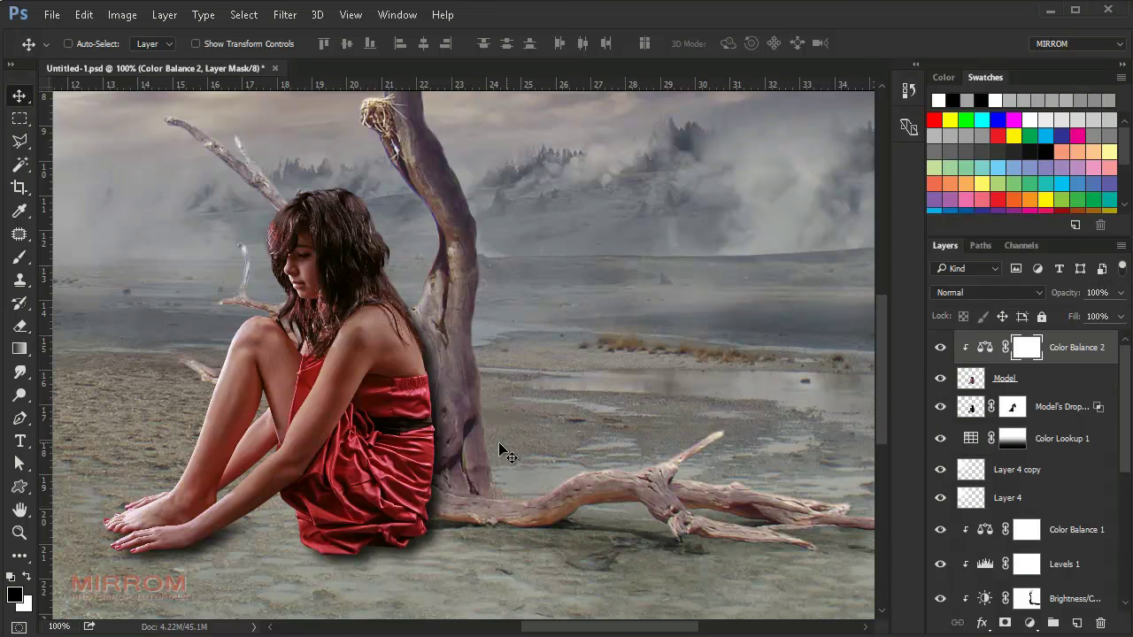
scroll(425, 510, down, 3)
Create a new Layer 5 above Color Balance 2 and clip it to the model
scroll(463, 518, down, 2)
scroll(690, 530, left, 2)
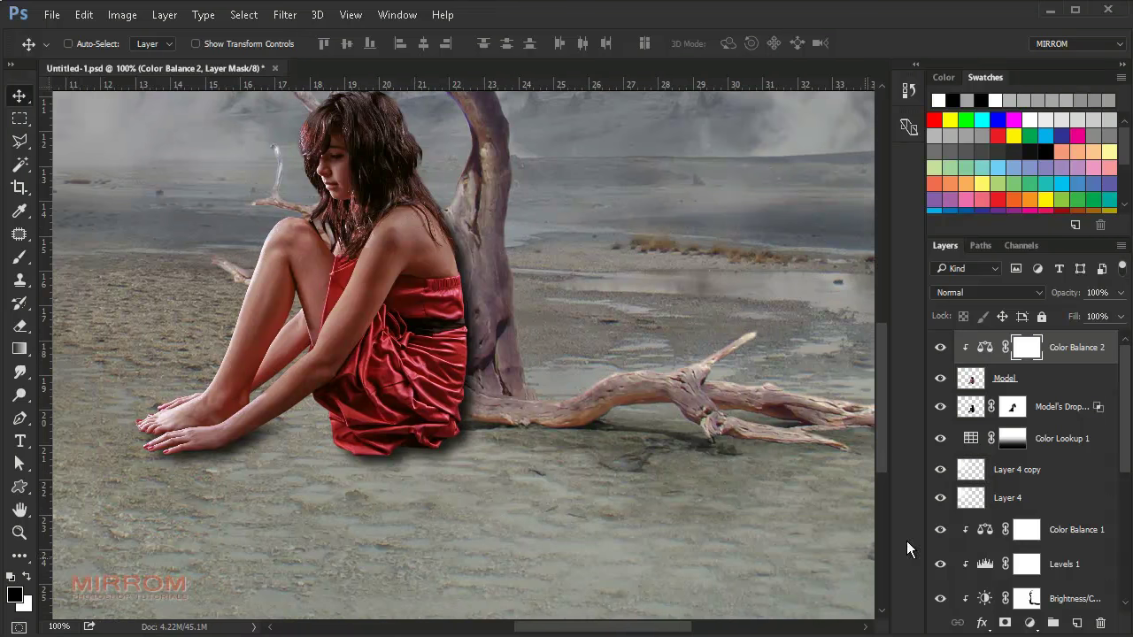
click(1042, 388)
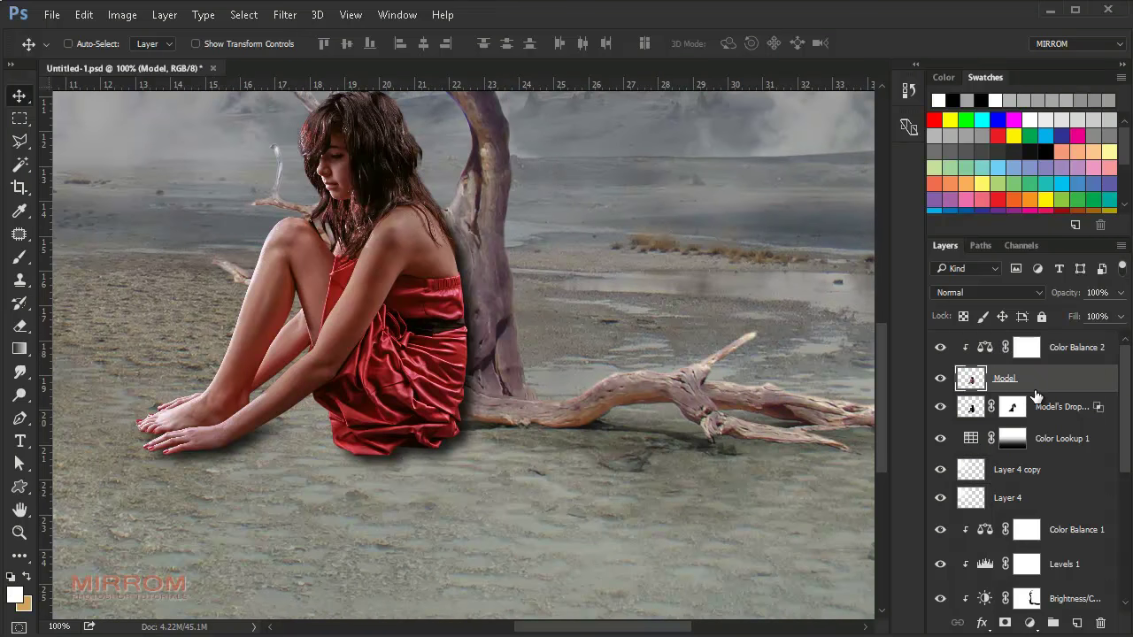
click(1076, 355)
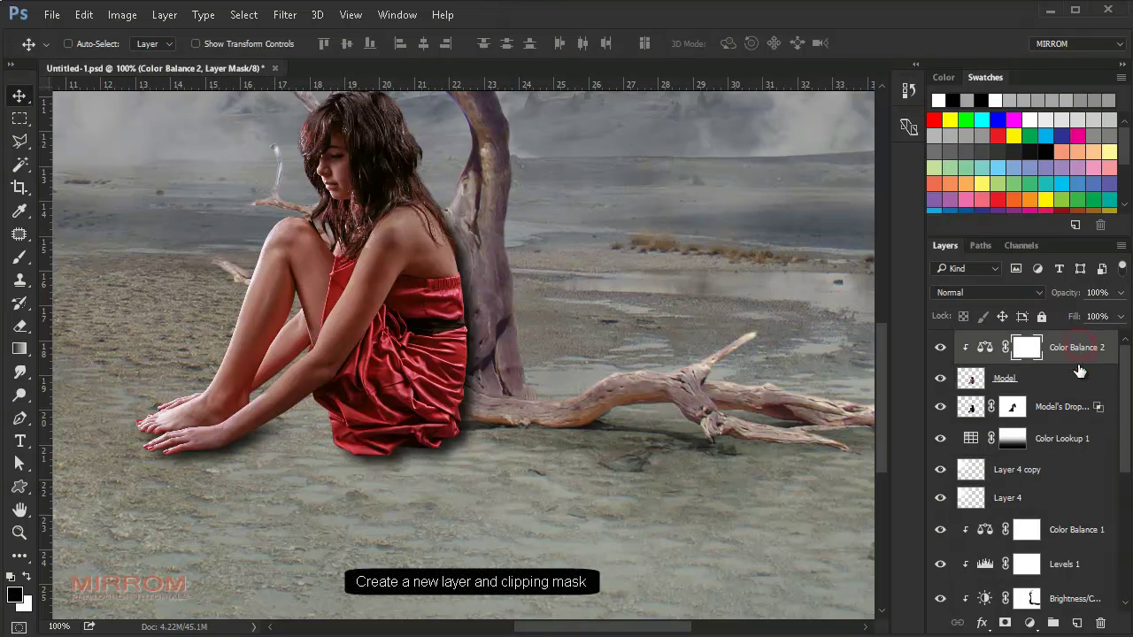
key(ctrl+shift+alt+n)
right_click(1076, 343)
click(916, 404)
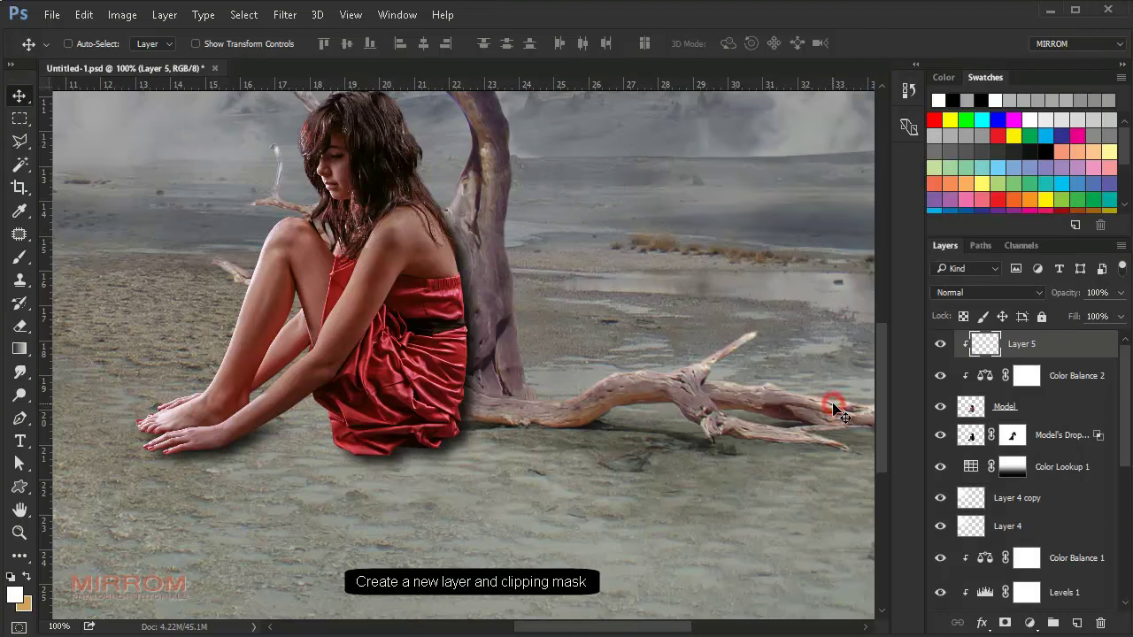
Fill Layer 5 with 50% Gray using Edit > Fill
click(85, 15)
click(141, 255)
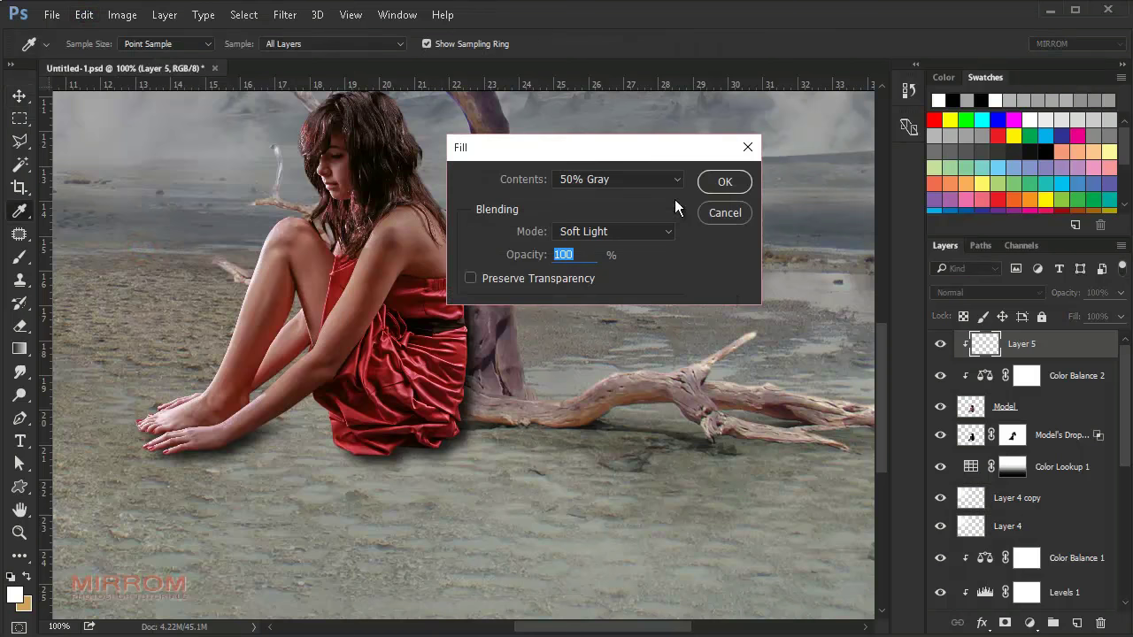
click(673, 179)
click(595, 301)
click(607, 469)
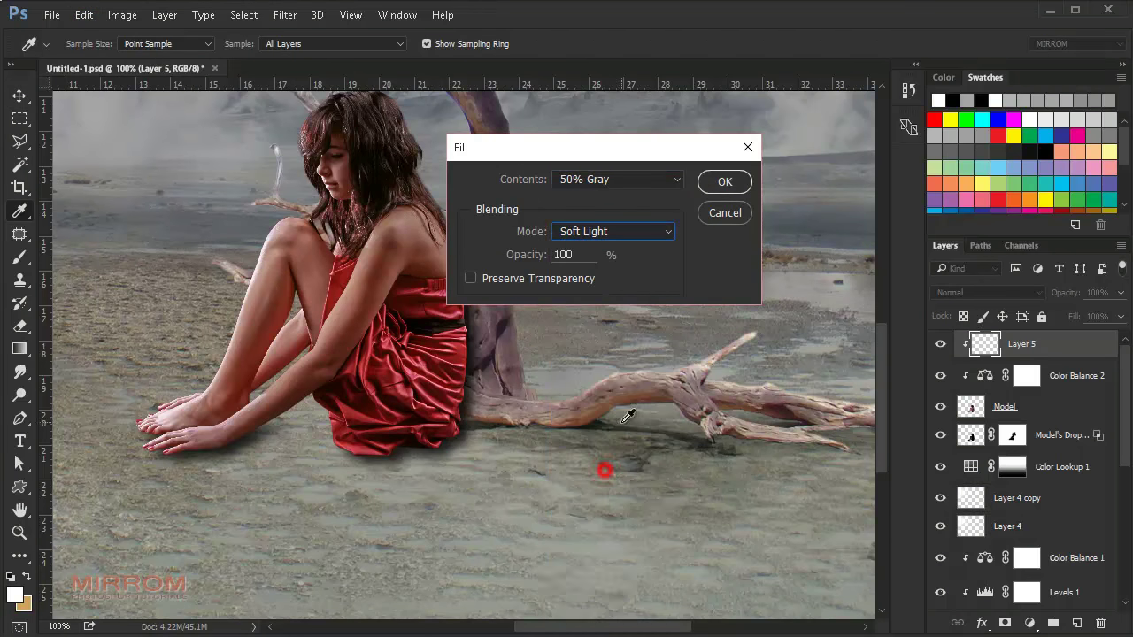
click(722, 181)
Set Layer 5's blend mode to Soft Light
key(v)
click(950, 292)
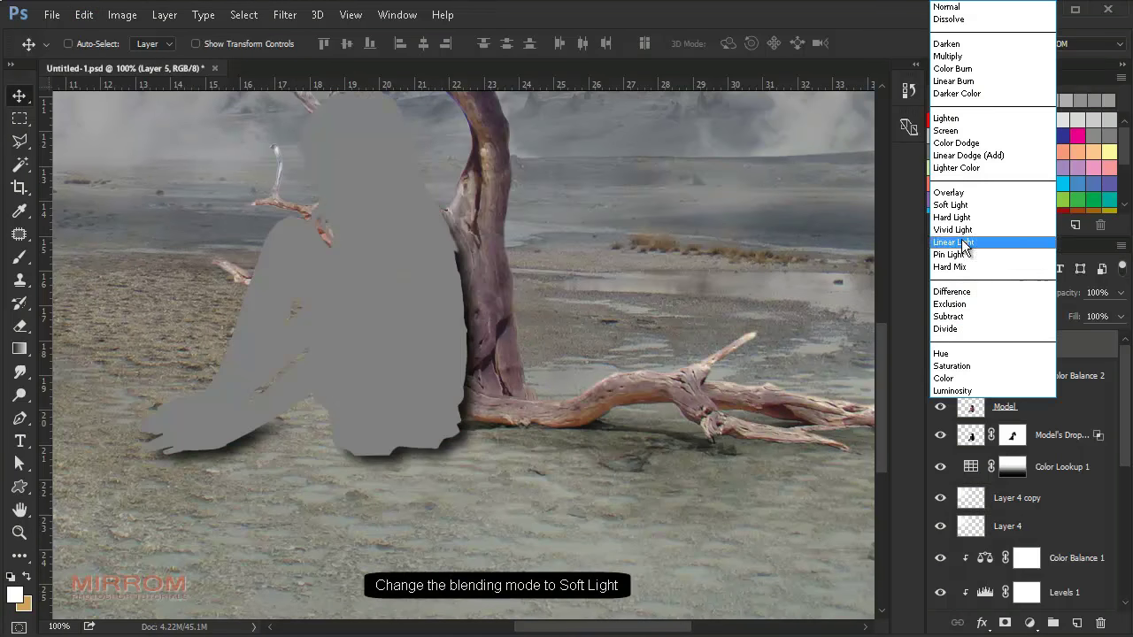
click(956, 205)
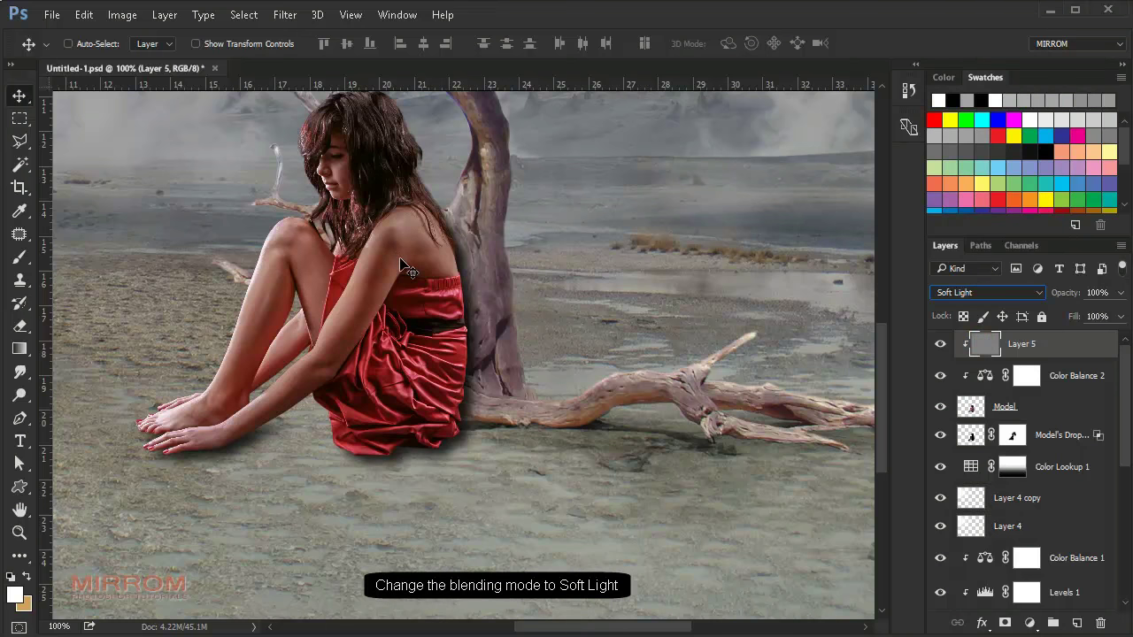
scroll(274, 265, up, 1)
scroll(274, 265, up, 1)
scroll(274, 266, up, 1)
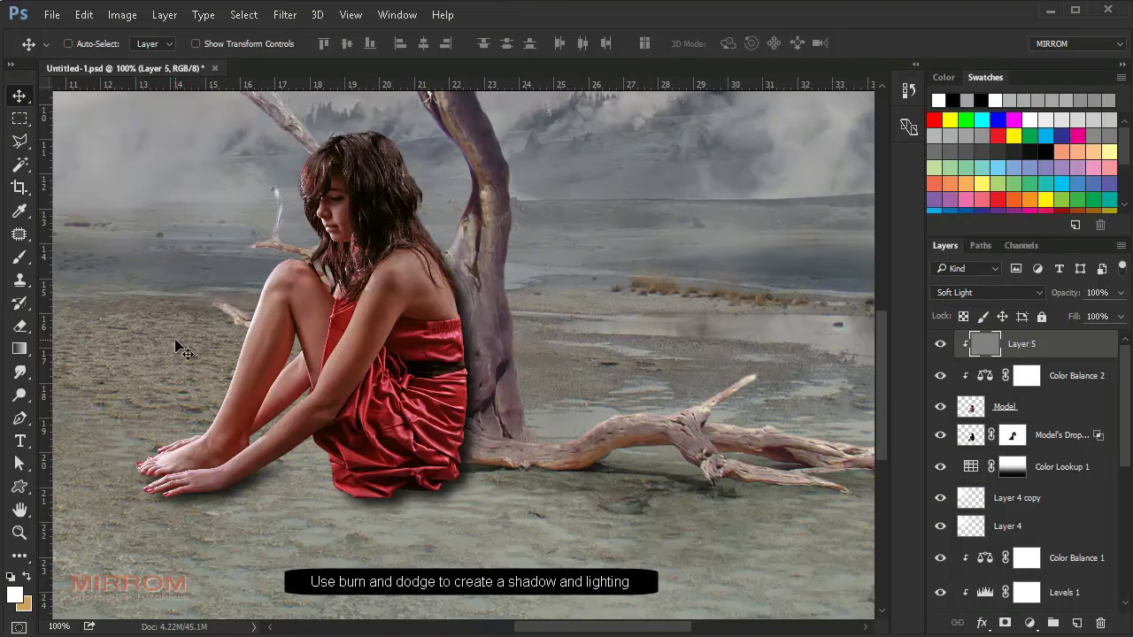
Dodge at 89% exposure to lighten the model's shin, lower leg, knee, shoulder and arm
right_click(26, 397)
click(157, 395)
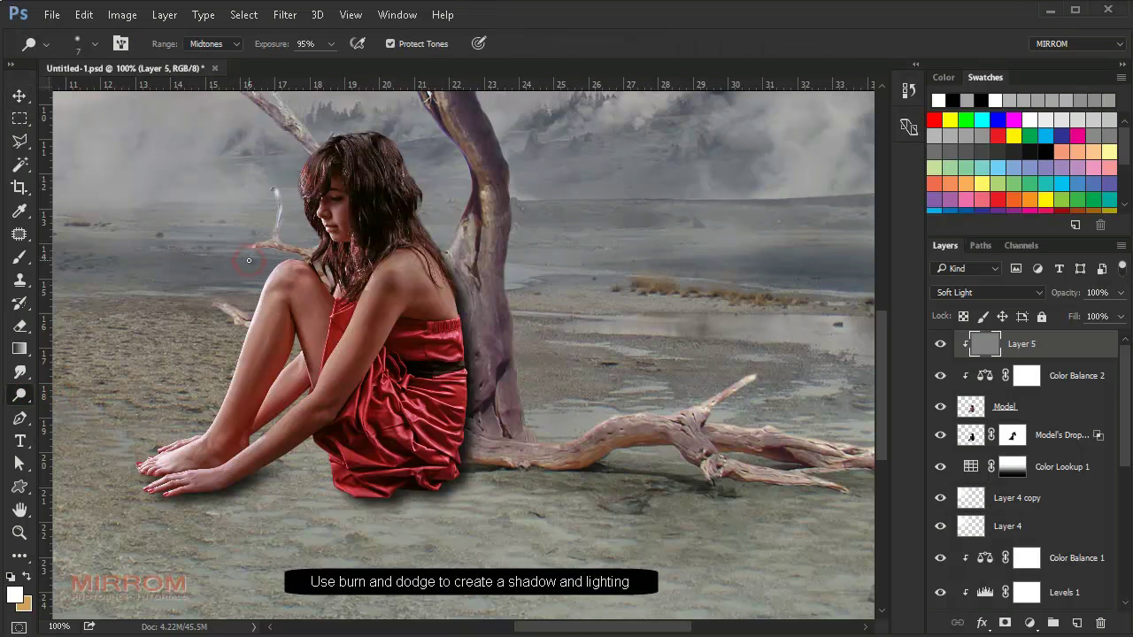
key(bracketright)
key(bracketright)
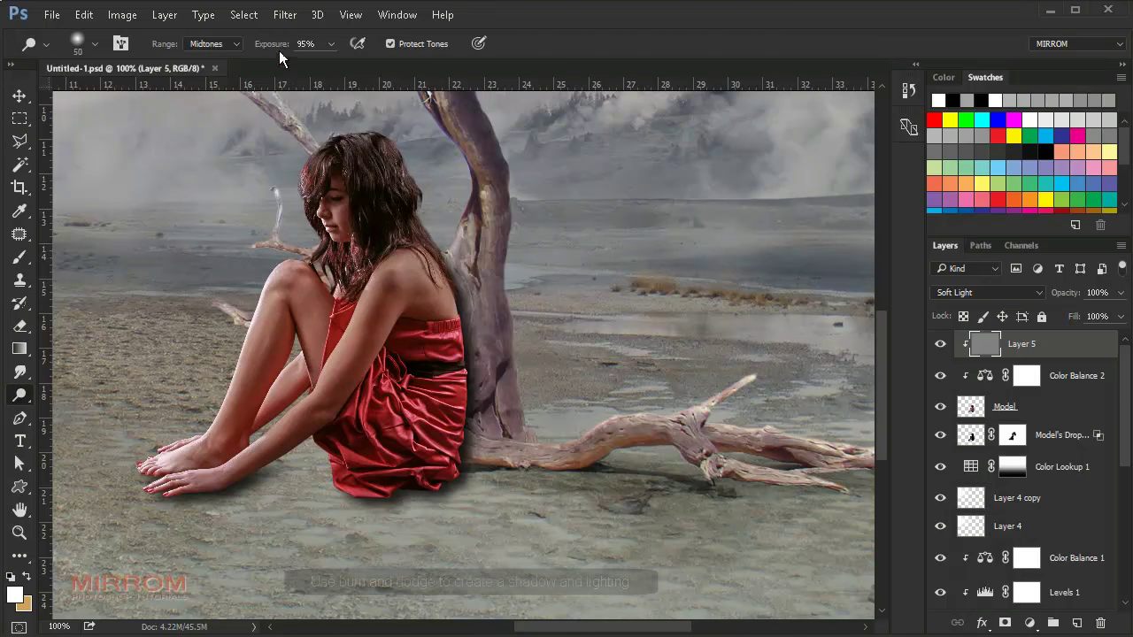
drag(279, 46, 273, 46)
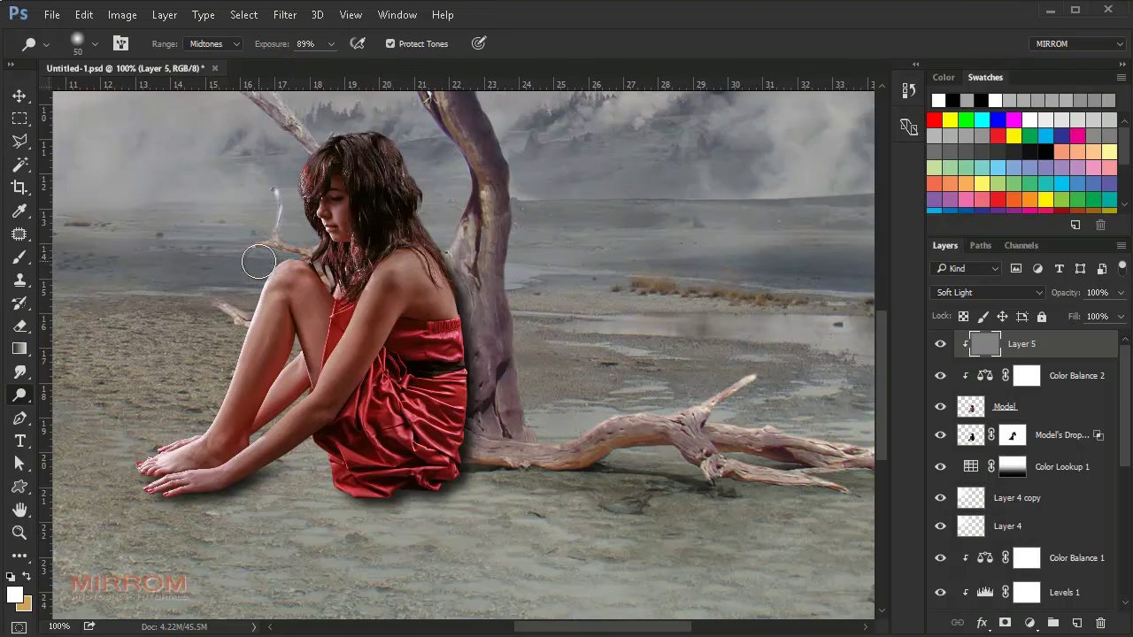
drag(269, 324, 241, 388)
key(bracketleft)
key(bracketleft)
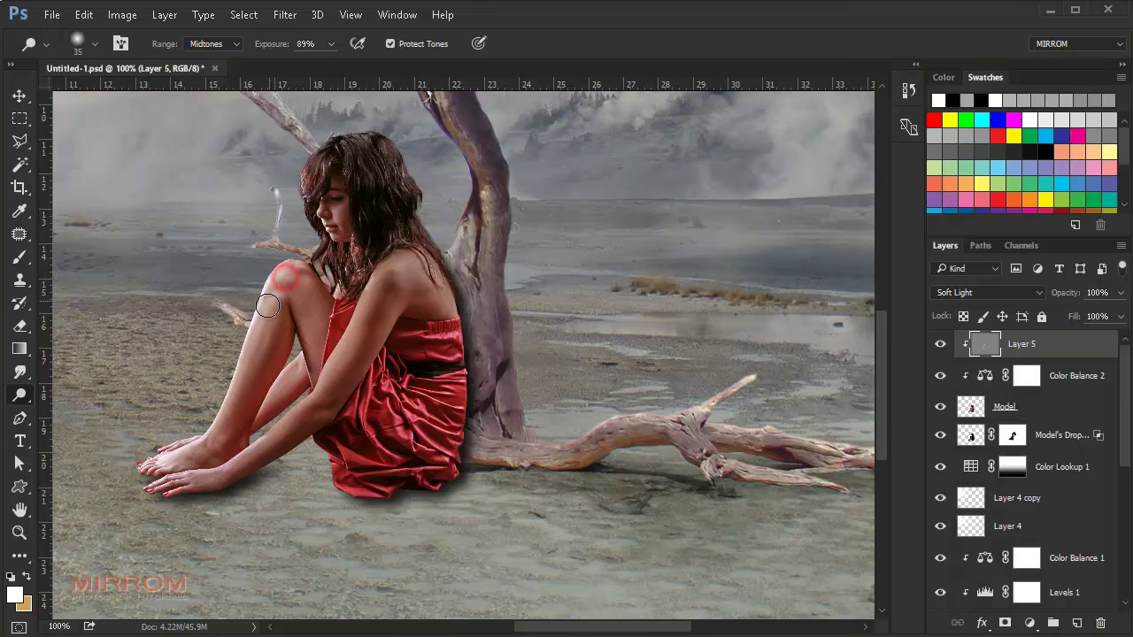
mouse_move(283, 276)
mouse_down()
mouse_move(212, 440)
mouse_move(168, 455)
mouse_up()
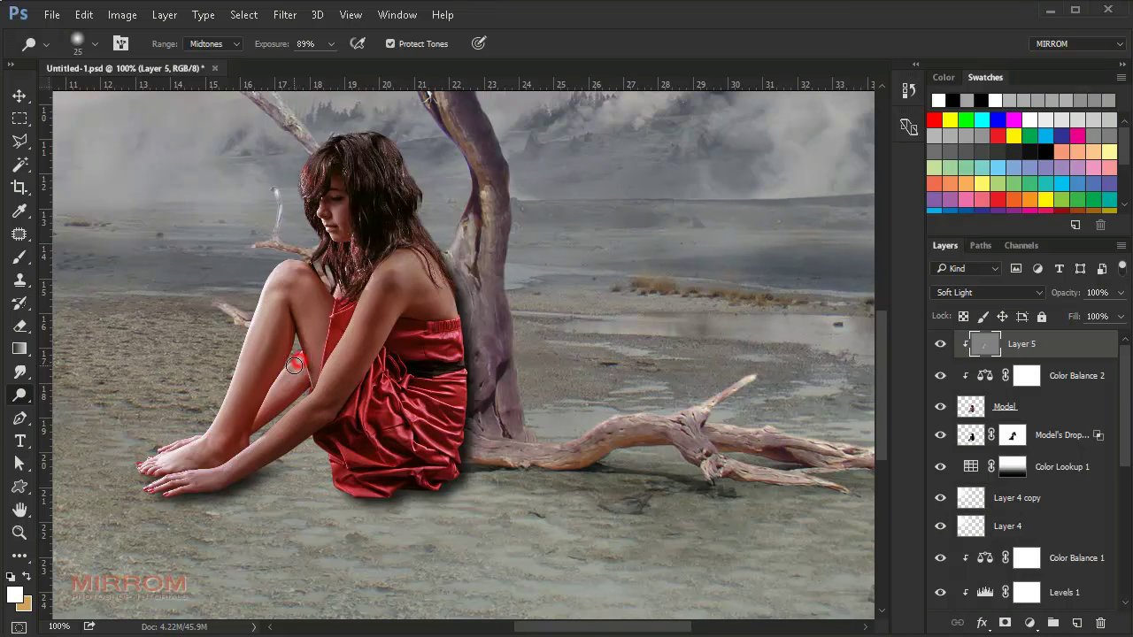
drag(294, 364, 300, 363)
key(bracketright)
drag(309, 293, 312, 316)
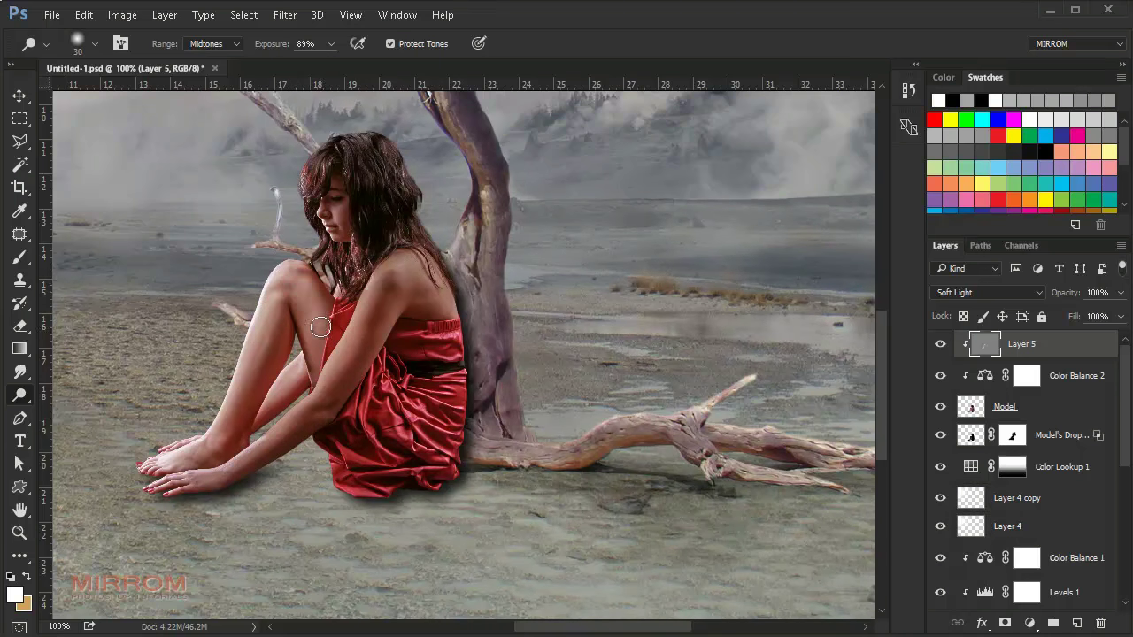
drag(388, 287, 303, 415)
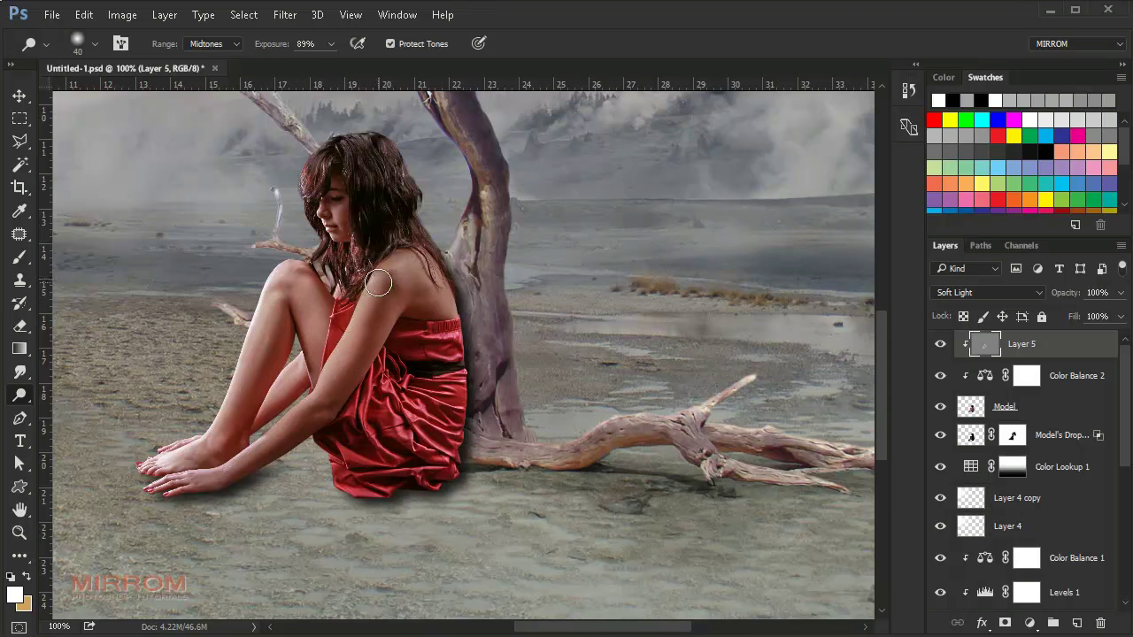
key(bracketleft)
key(bracketleft)
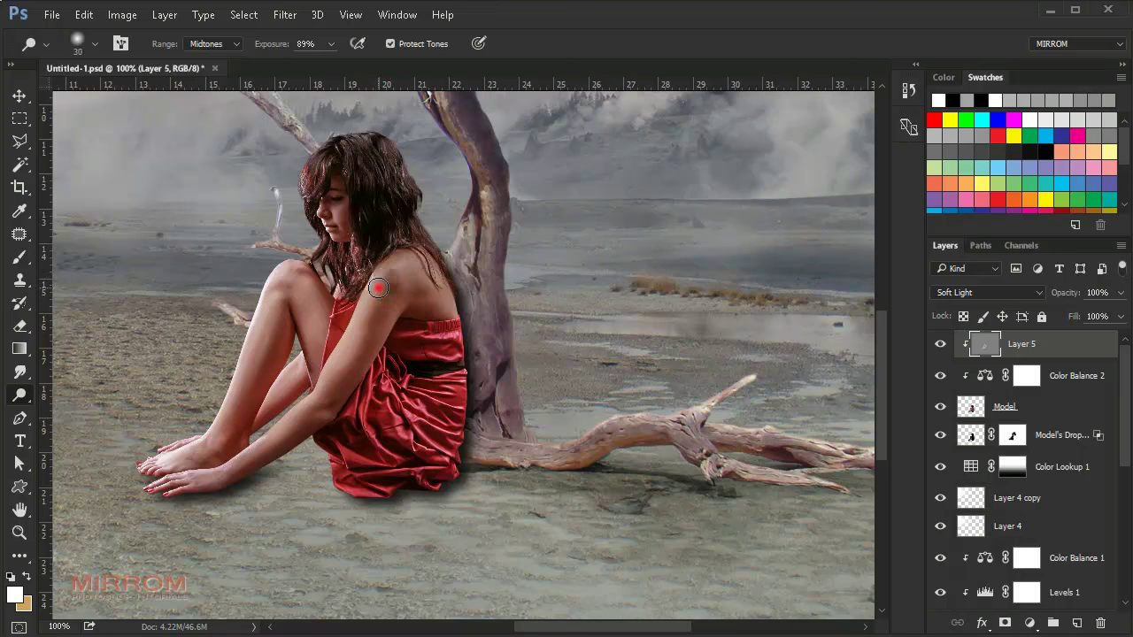
Zoom in and dodge the nose, cheek, chin and face, raising exposure to 100%
key(ctrl+plus)
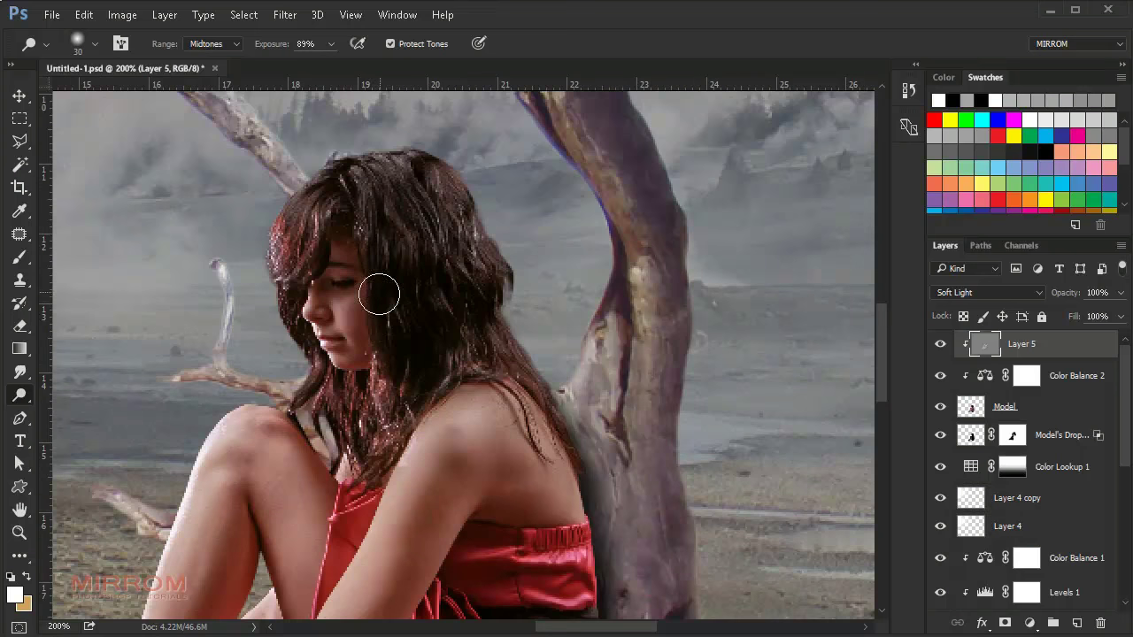
key(bracketleft)
key(bracketleft)
mouse_move(312, 293)
mouse_down()
mouse_move(350, 327)
mouse_move(332, 363)
mouse_up()
drag(269, 44, 285, 60)
key(ctrl+minus)
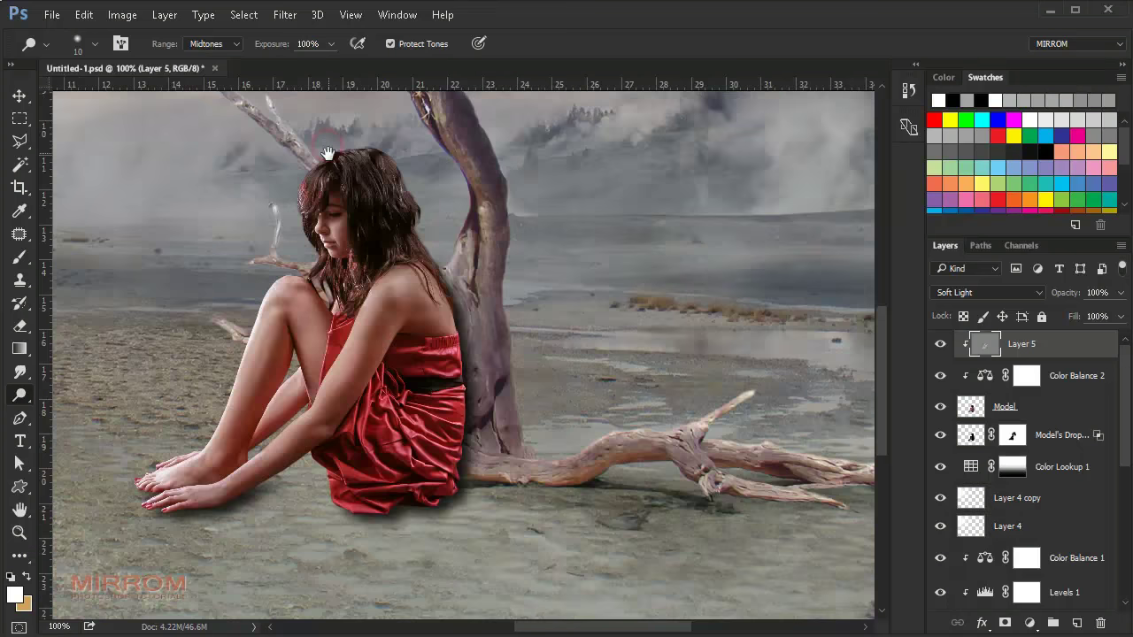
key(bracketright)
key(bracketright)
key(bracketright)
key(bracketleft)
key(bracketleft)
key(bracketleft)
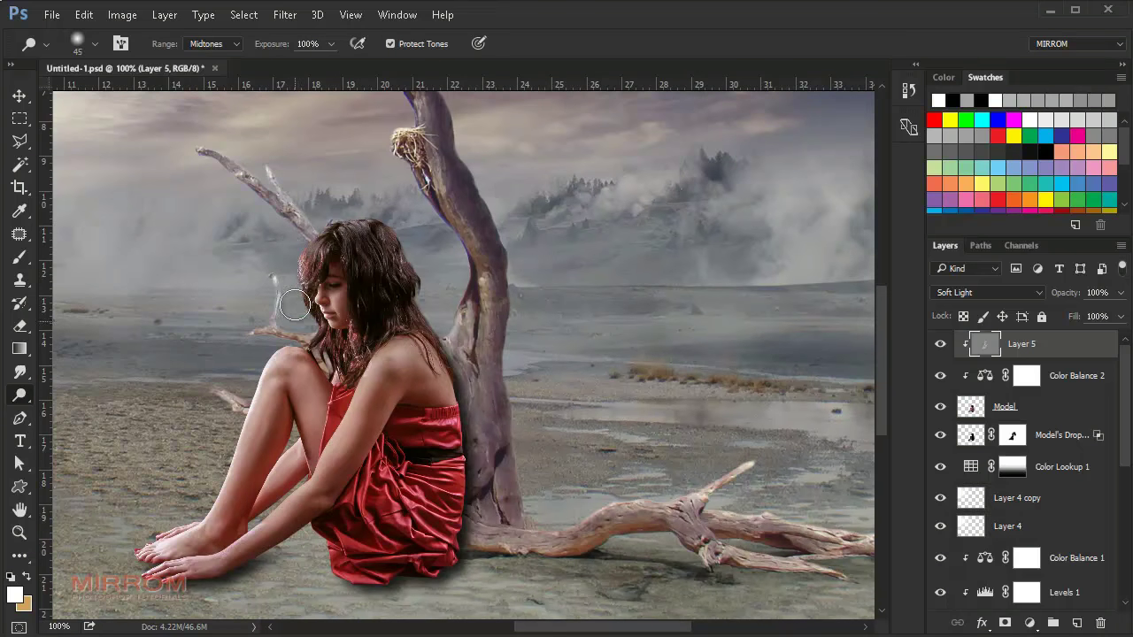
drag(297, 303, 347, 364)
Add a dodged highlight at the top of the head at 81% exposure
key(bracketleft)
key(bracketleft)
key(bracketleft)
key(8)
key(1)
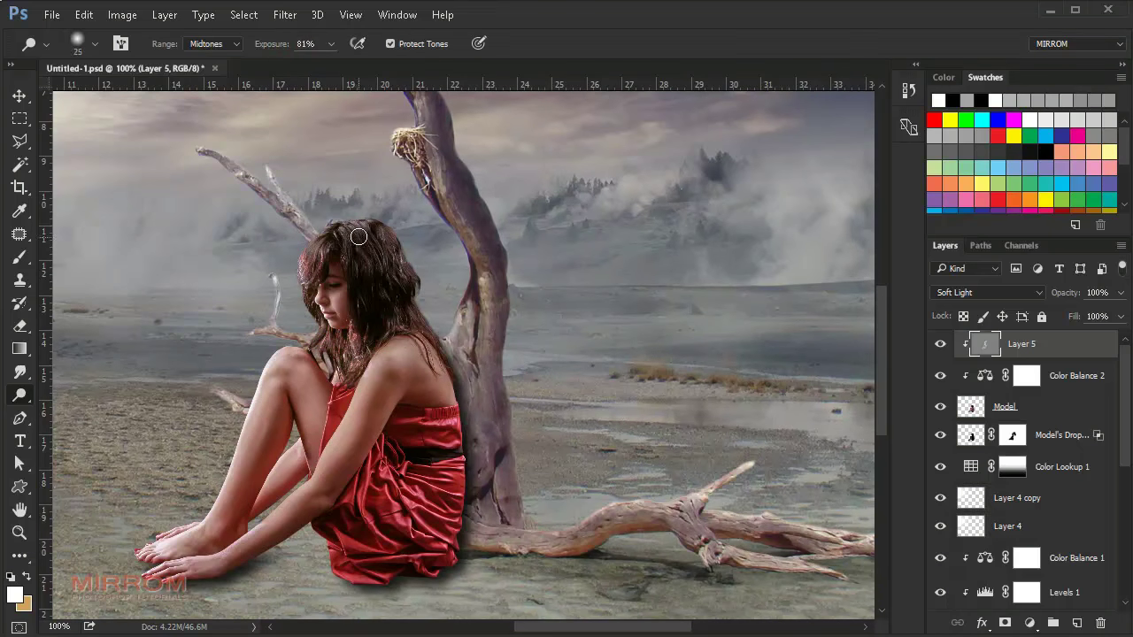
mouse_move(359, 231)
mouse_down()
mouse_move(376, 222)
mouse_move(431, 305)
mouse_up()
key(0)
key(bracketright)
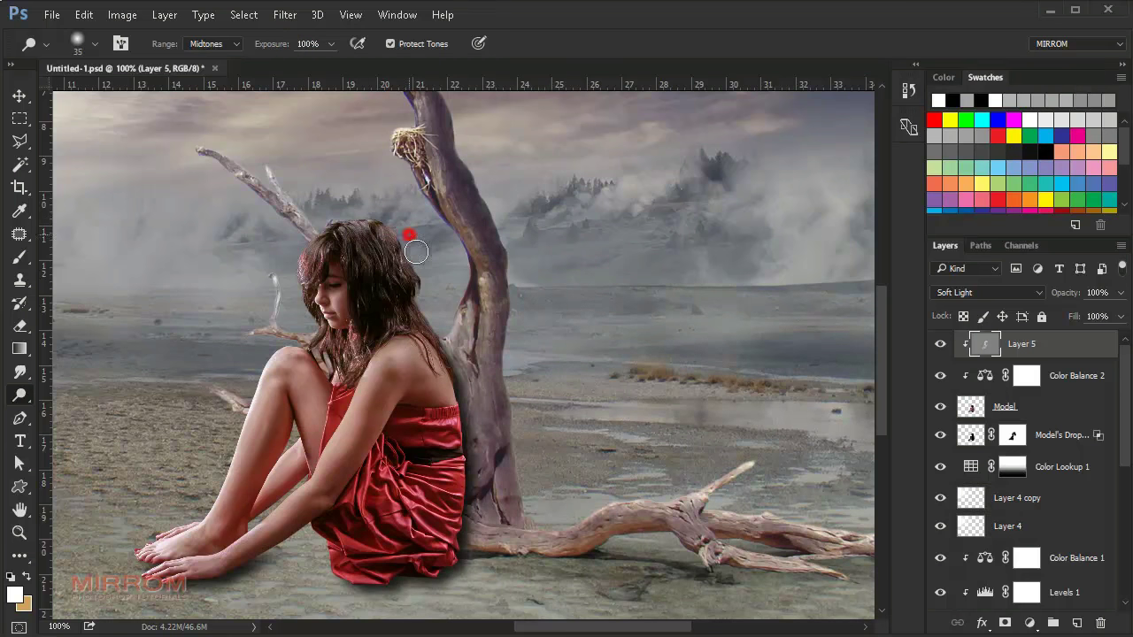
Brighten the dress folds along the arm and down to the hem at 77% exposure
key(7)
key(7)
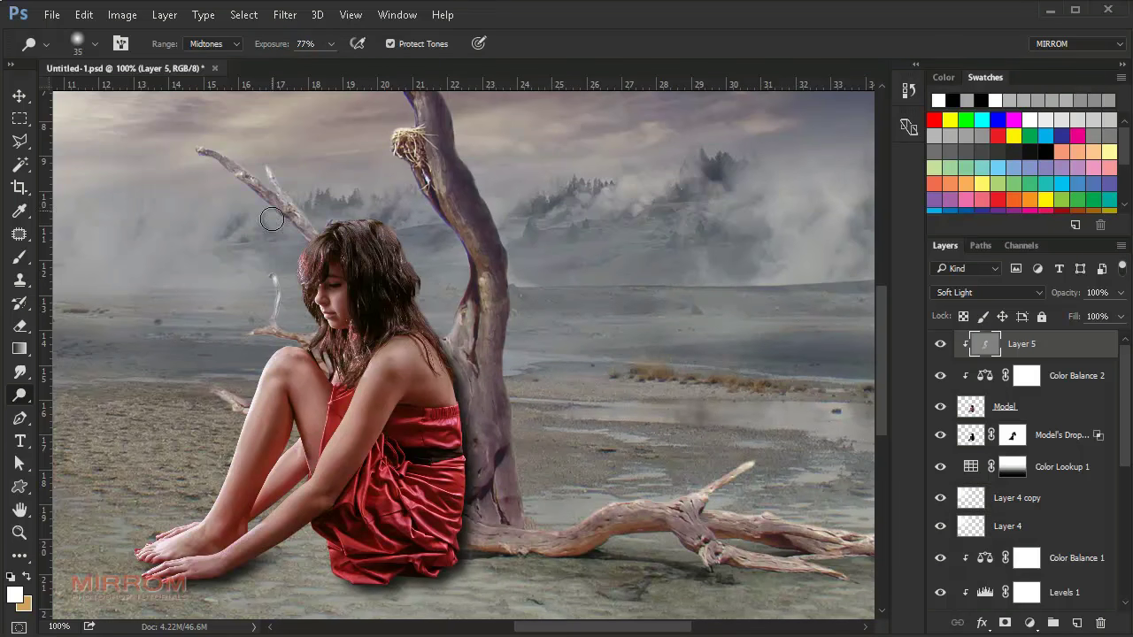
key(bracketright)
drag(389, 487, 327, 558)
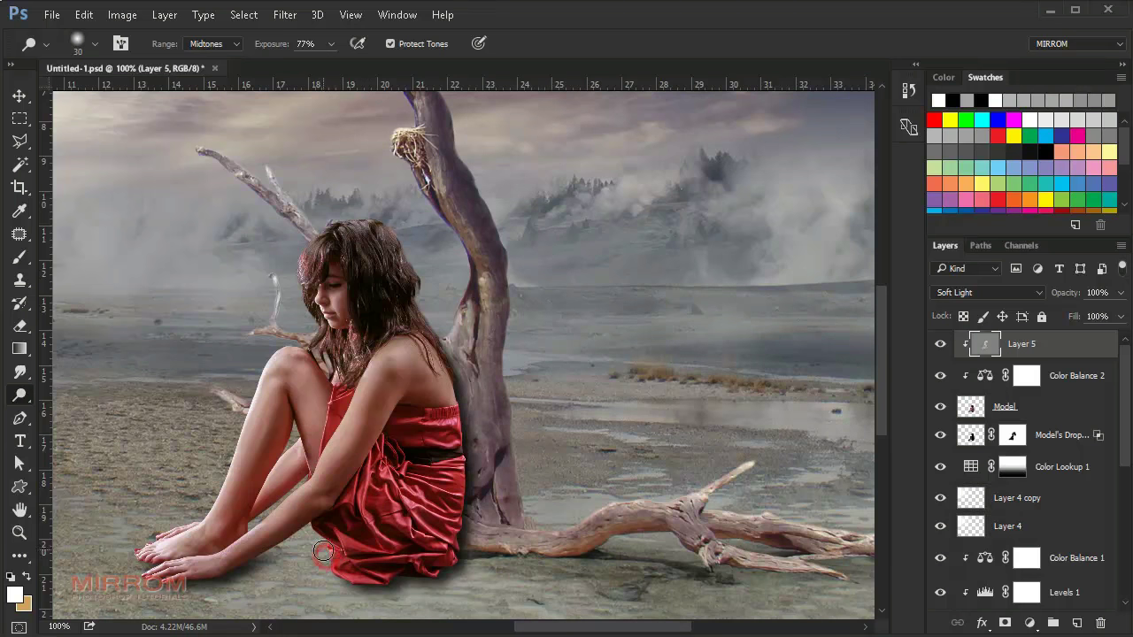
mouse_move(377, 431)
mouse_down()
mouse_move(339, 478)
mouse_move(349, 525)
mouse_up()
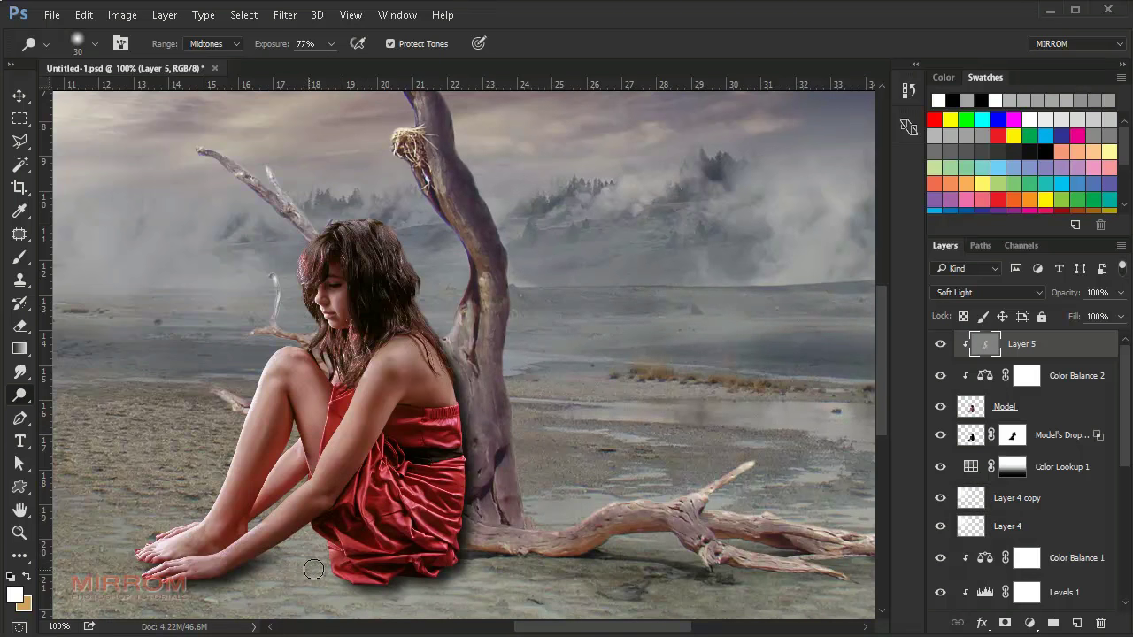
drag(434, 443, 368, 530)
Burn at full exposure along the dress's right edge, lower skirt and up toward the shoulder
right_click(25, 405)
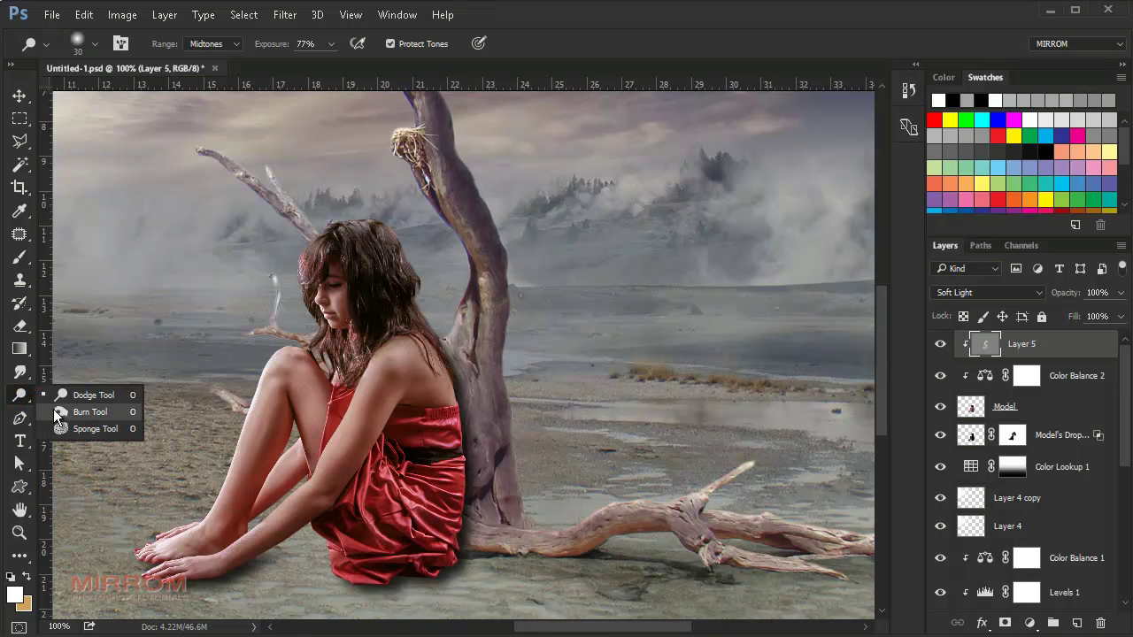
click(79, 413)
drag(271, 44, 293, 55)
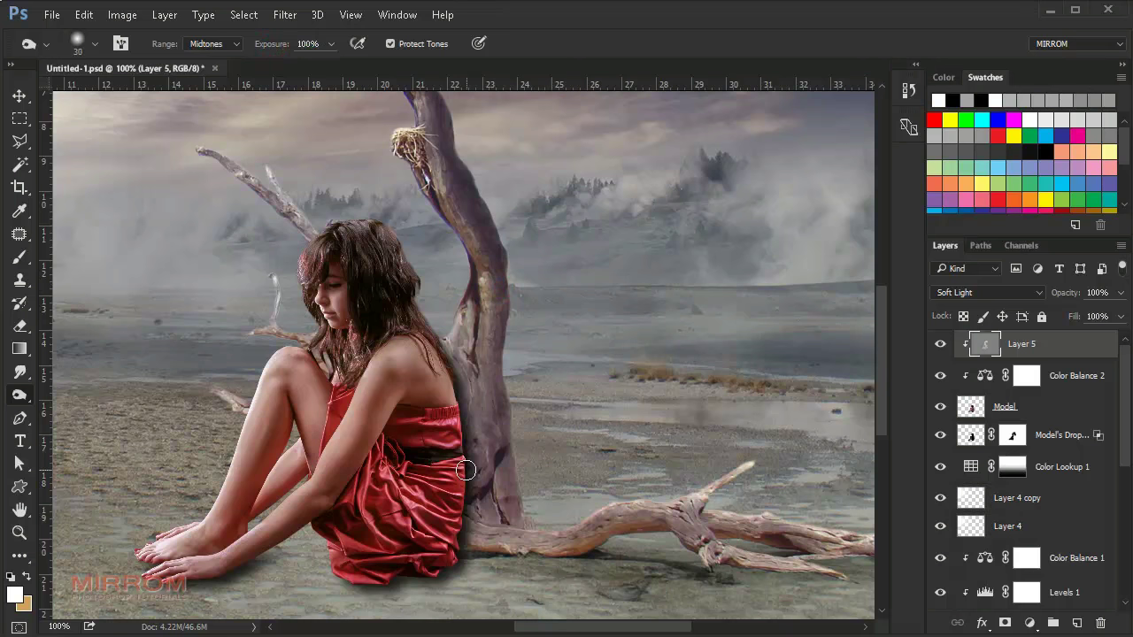
key(bracketright)
key(bracketright)
key(bracketright)
mouse_move(460, 381)
mouse_down()
mouse_move(438, 504)
mouse_move(382, 516)
mouse_move(412, 500)
mouse_move(381, 580)
mouse_move(454, 374)
mouse_move(414, 448)
mouse_up()
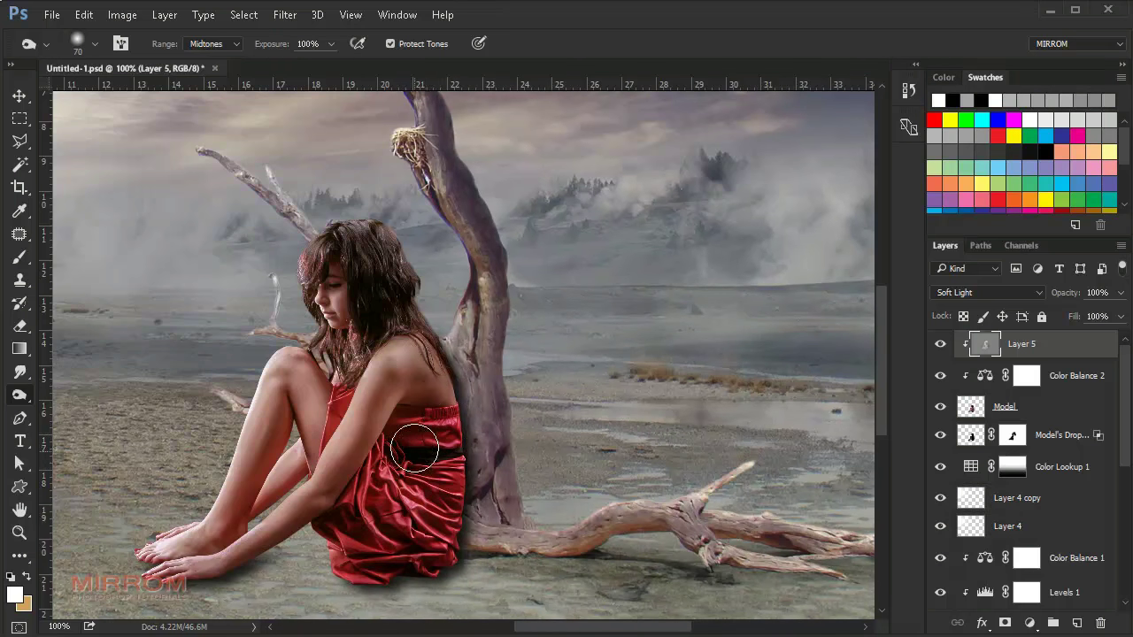
key(bracketleft)
key(bracketleft)
drag(476, 497, 459, 381)
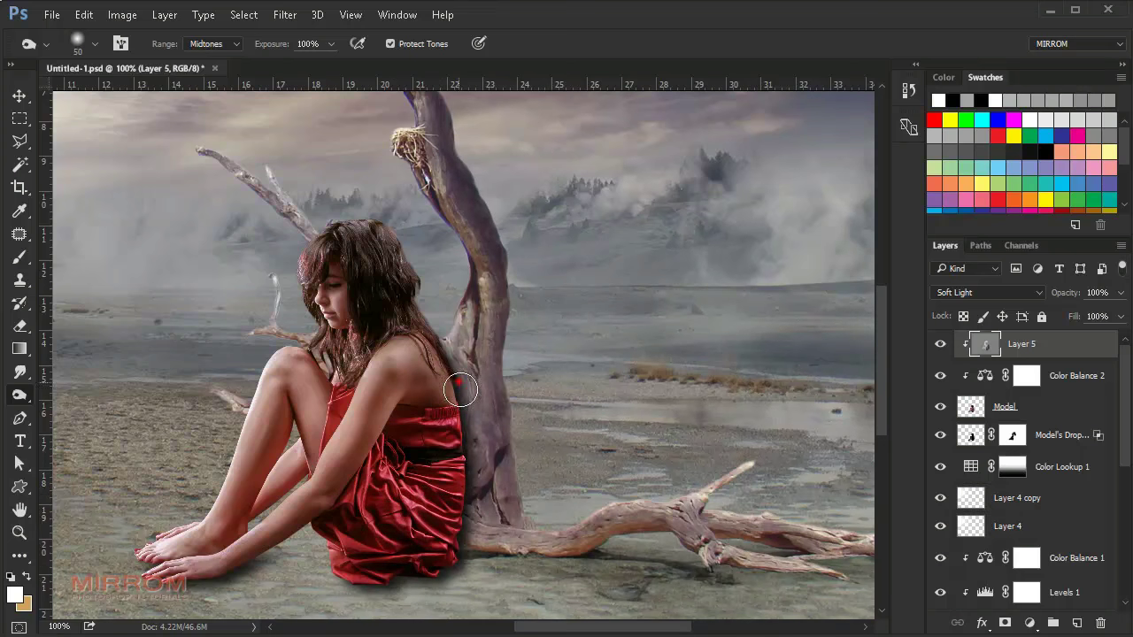
Burn the sand under the feet, the back edges of the legs and the shin and forearm edge
drag(289, 575, 193, 595)
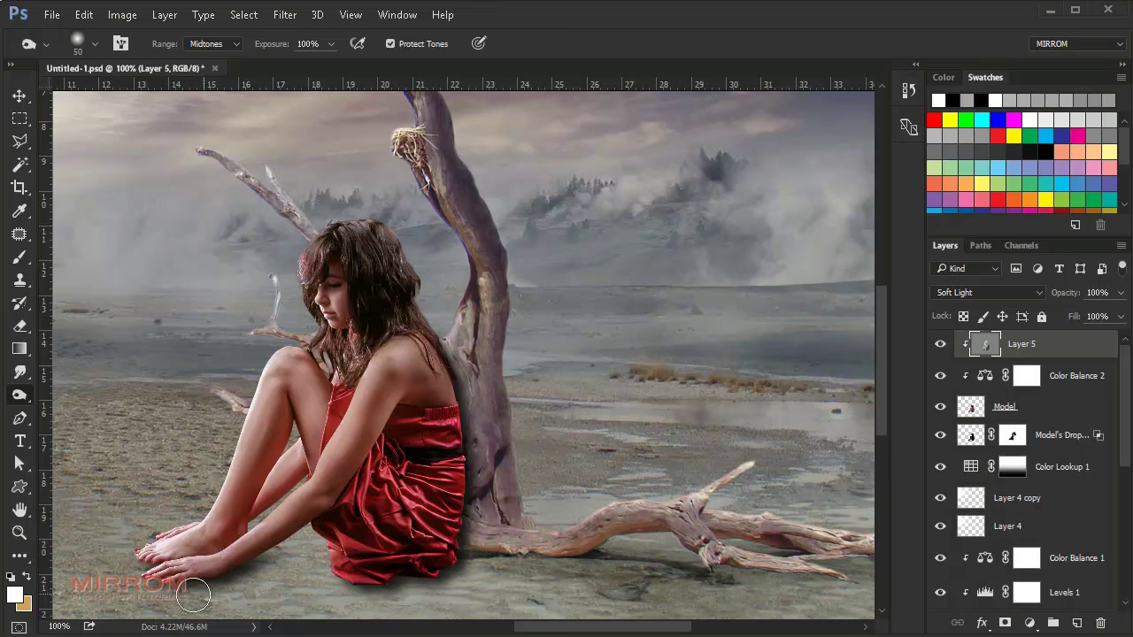
scroll(232, 508, up, 2)
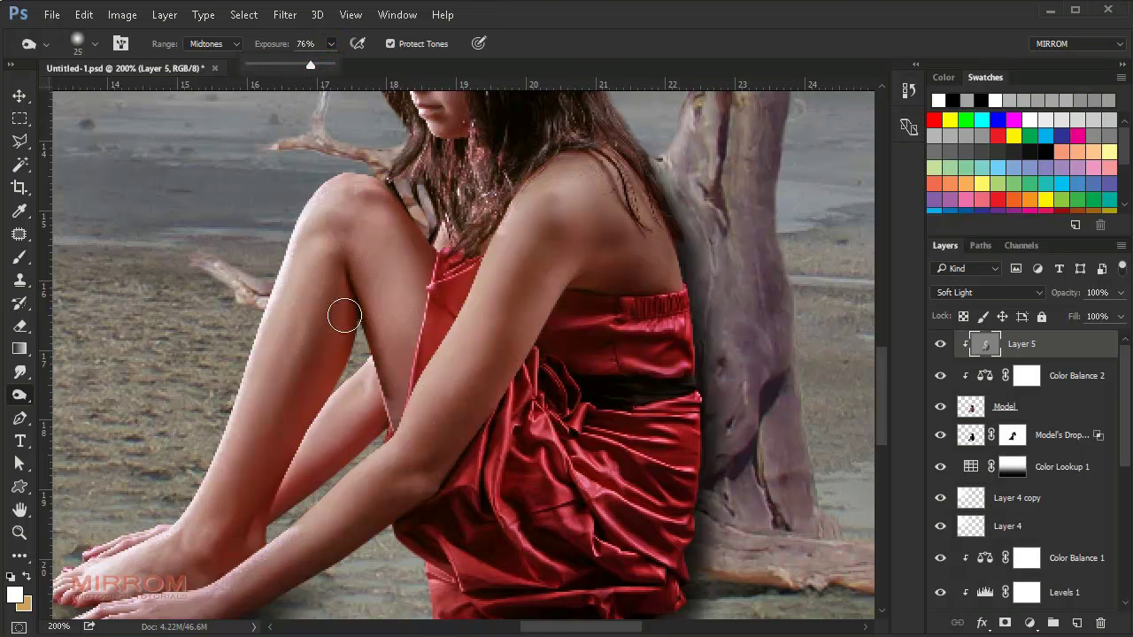
drag(344, 315, 265, 468)
drag(354, 266, 389, 443)
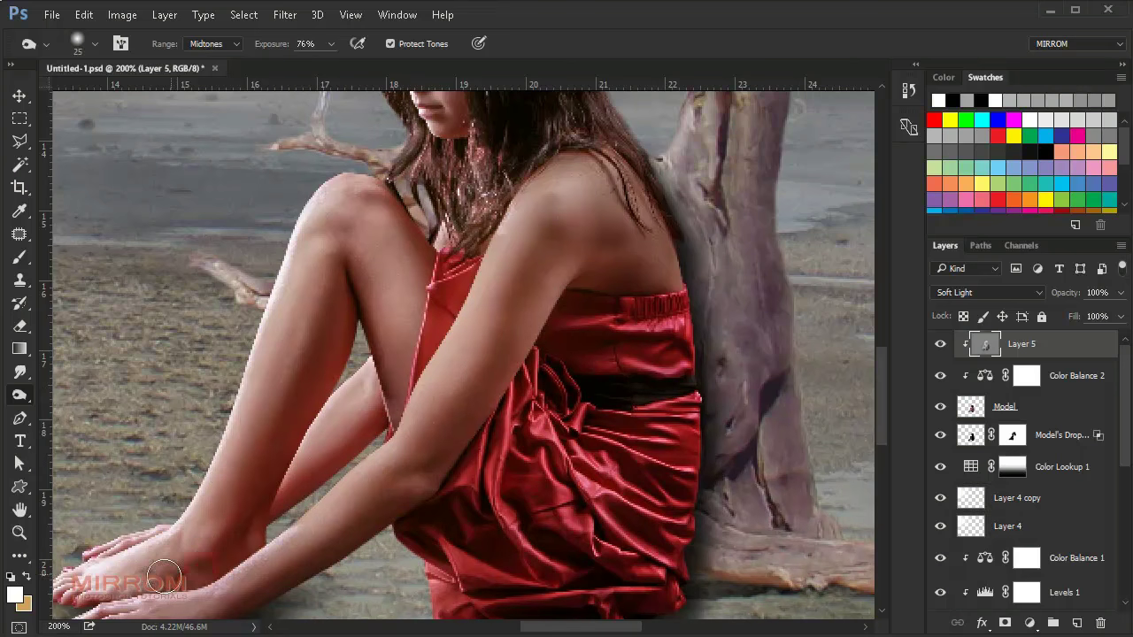
key(bracketleft)
mouse_move(165, 576)
mouse_down()
mouse_move(278, 513)
mouse_move(379, 404)
mouse_move(404, 454)
mouse_up()
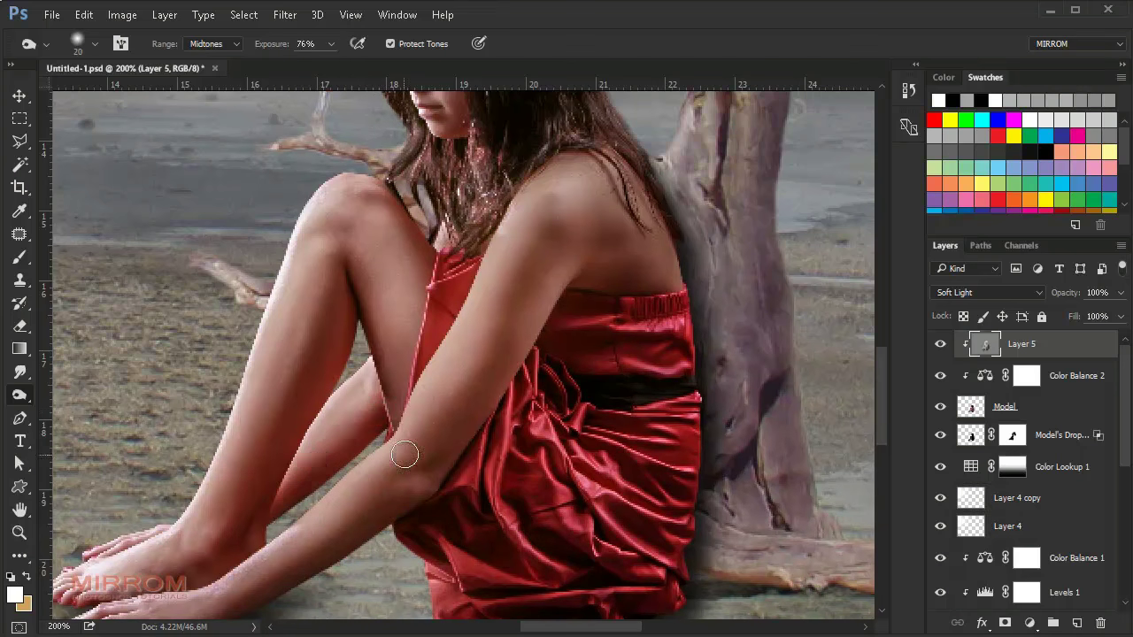
Continue burning the figure with a 35 brush, then set exposure 79% and brush size 15
scroll(405, 455, down, 3)
key(bracketright)
key(bracketright)
key(bracketright)
mouse_move(558, 119)
mouse_down()
mouse_move(581, 165)
mouse_move(407, 371)
mouse_up()
scroll(639, 143, up, 1)
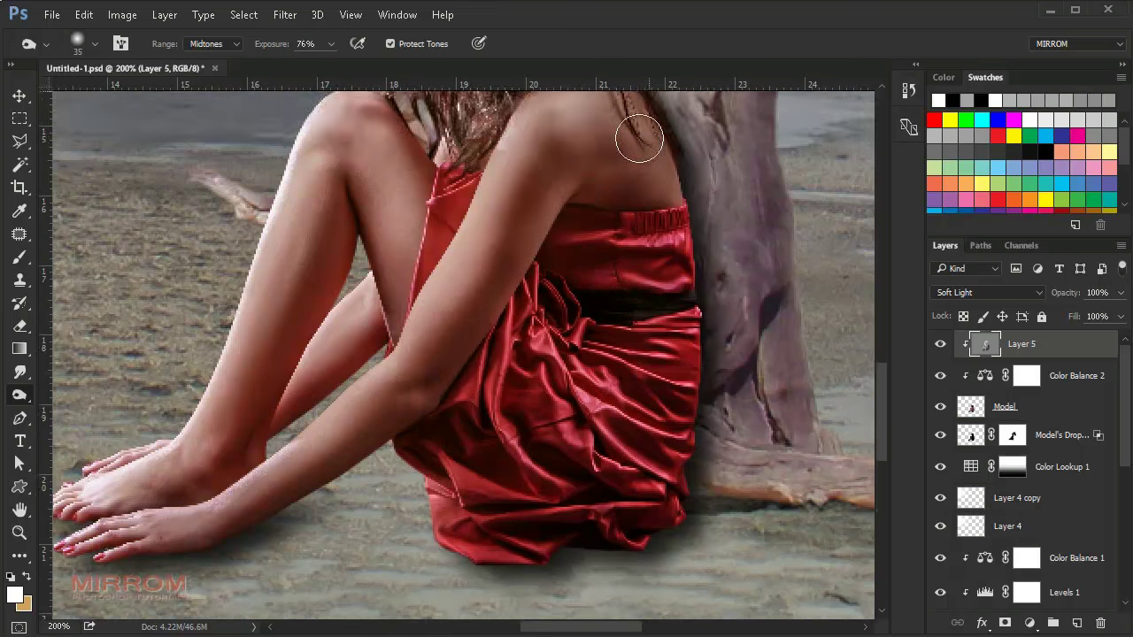
scroll(639, 138, down, 1)
drag(285, 46, 276, 46)
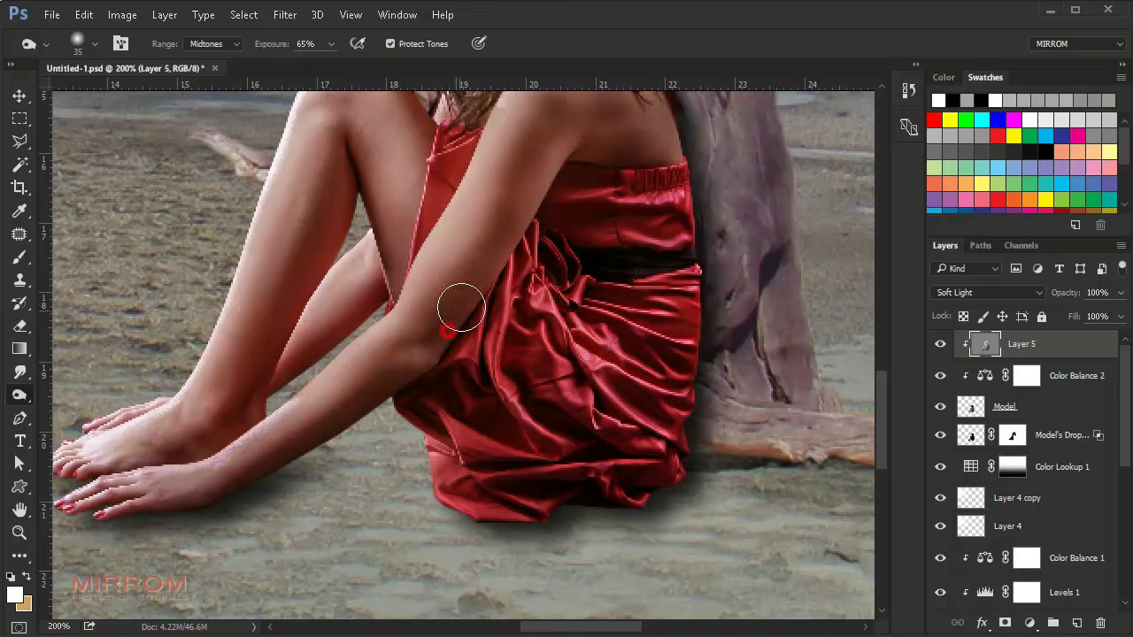
drag(460, 307, 652, 172)
scroll(632, 197, up, 7)
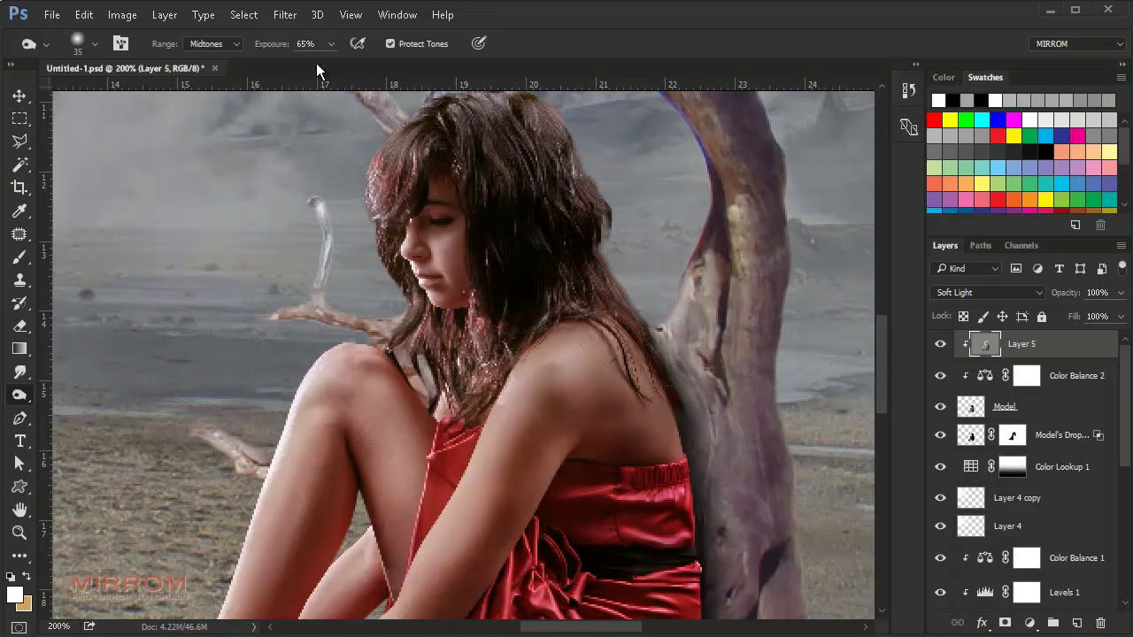
key(7)
key(9)
key(bracketleft)
key(bracketleft)
key(bracketleft)
key(bracketleft)
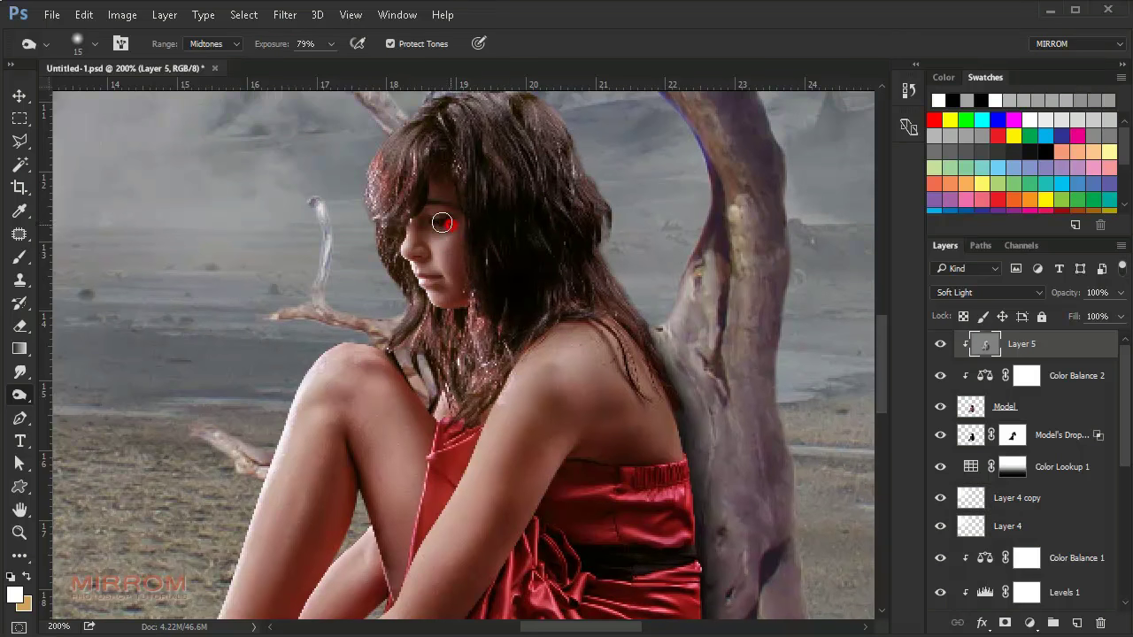
key(bracketleft)
key(bracketleft)
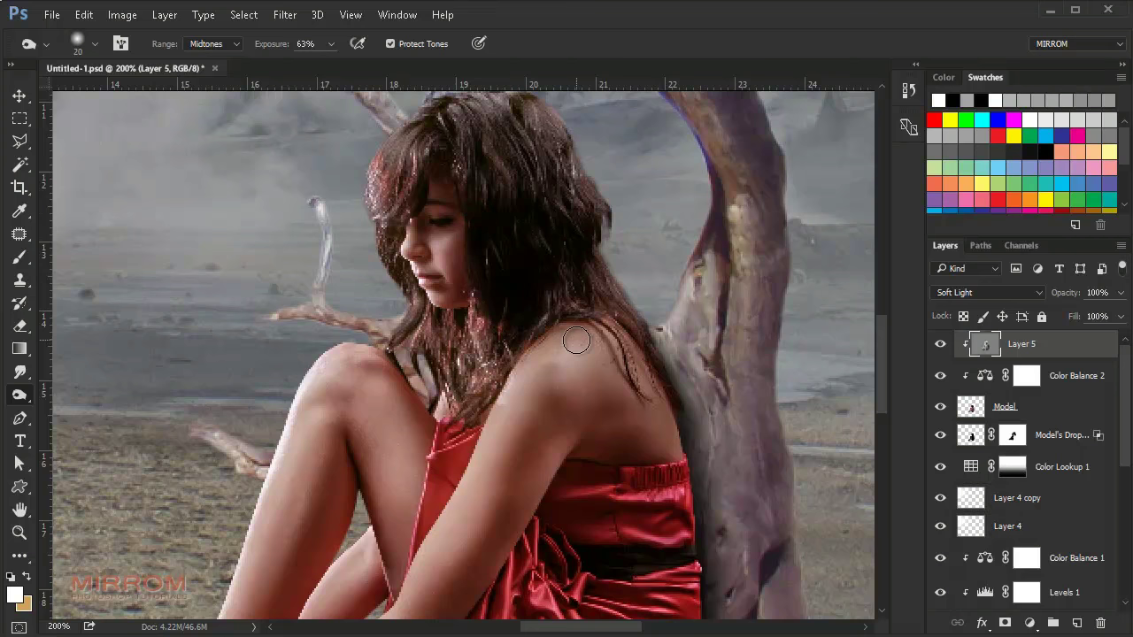
Fit the image to the window and zoom in on the hands and feet, then back out
key(ctrl+0)
key(v)
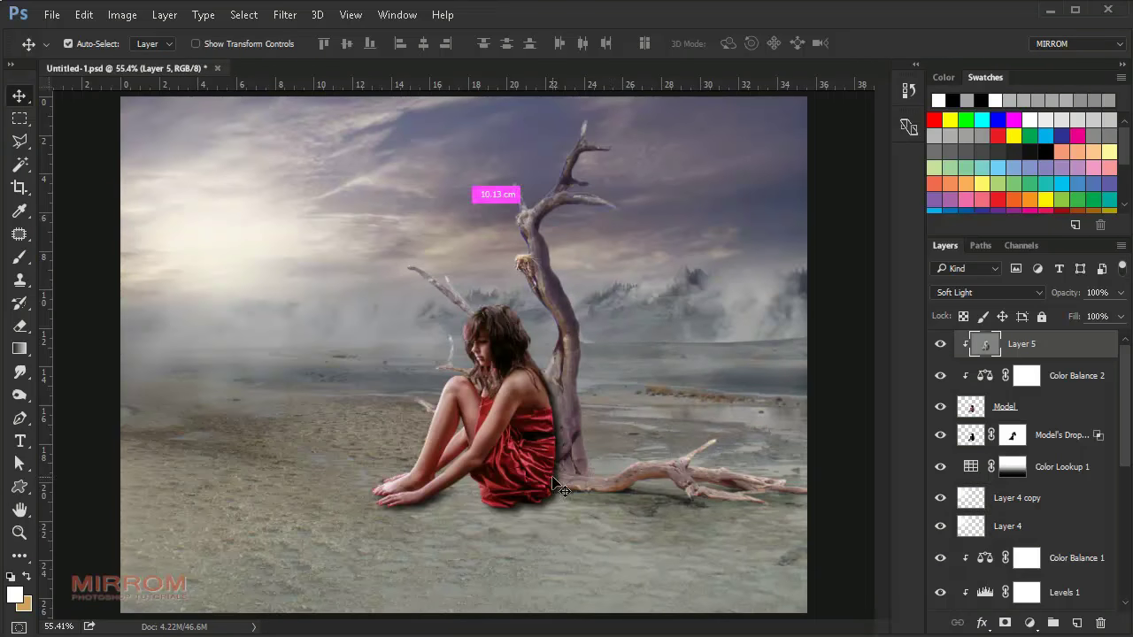
ctrl+click(435, 517)
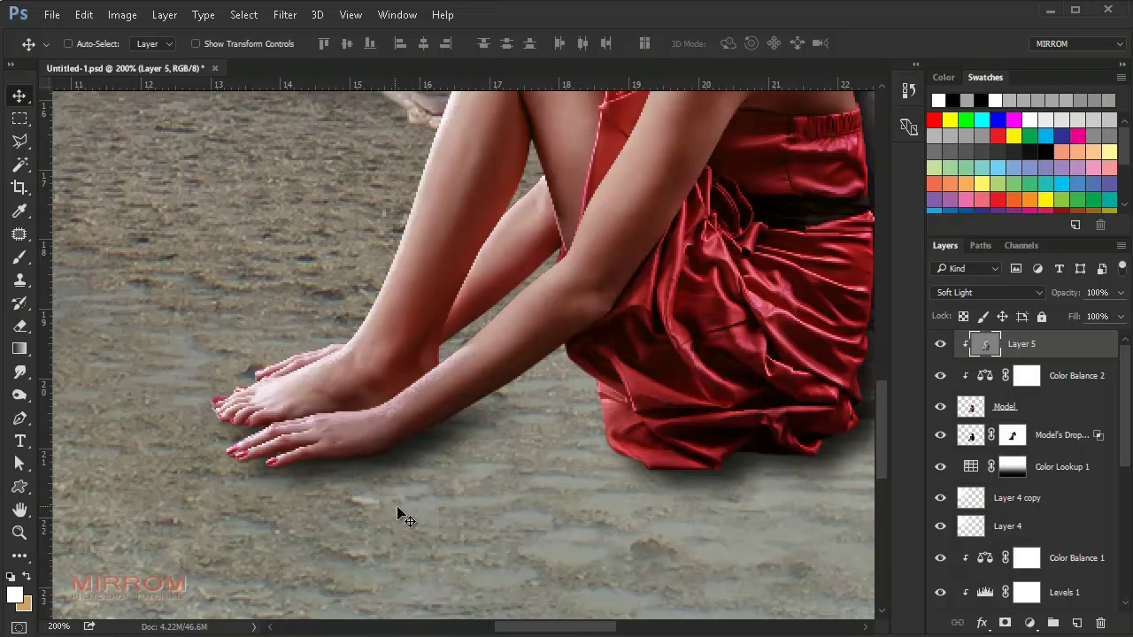
ctrl+alt+click(383, 500)
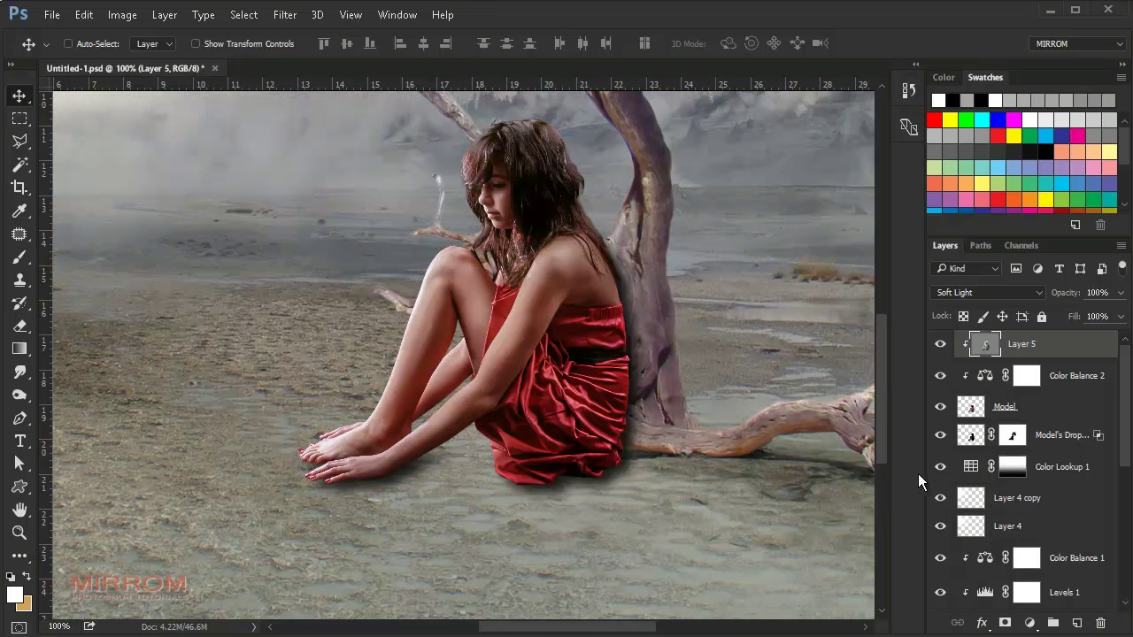
Add Layer 6 clipped to the model layer and set to Multiply
click(1076, 624)
right_click(1048, 352)
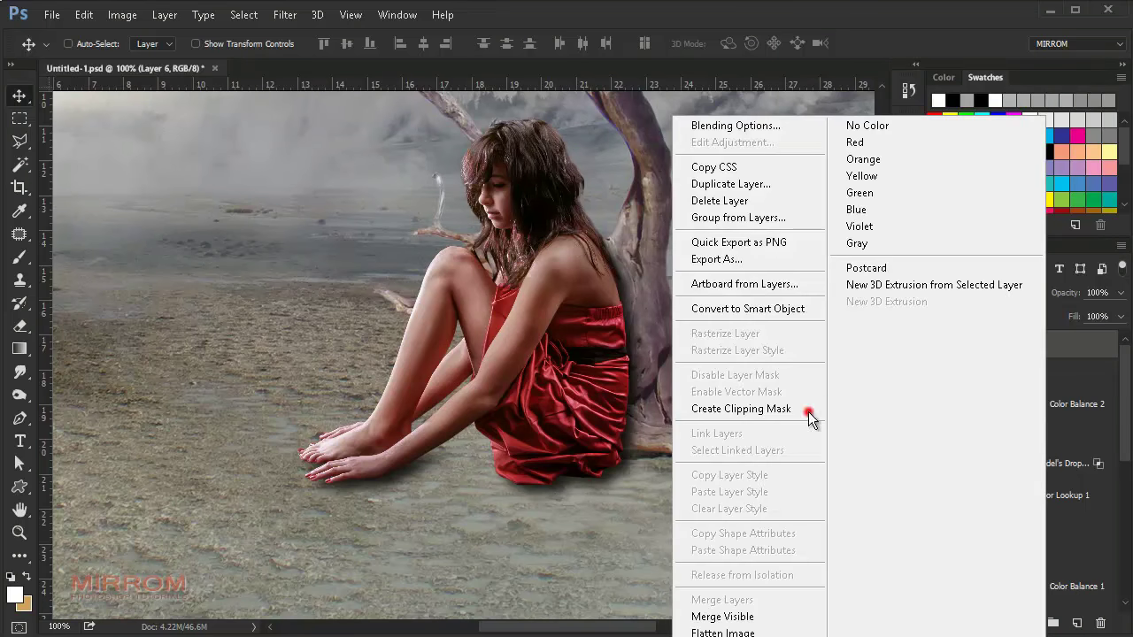
click(811, 417)
click(963, 294)
click(965, 62)
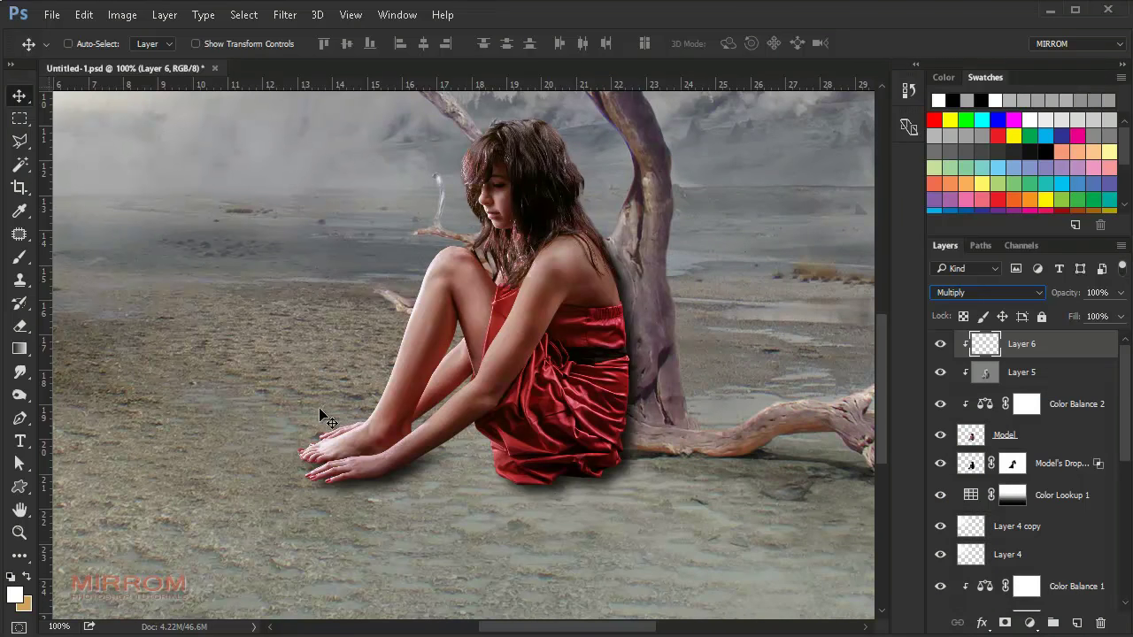
Paint a black shadow at 48% brush opacity along the right side of the dress
click(15, 594)
click(399, 471)
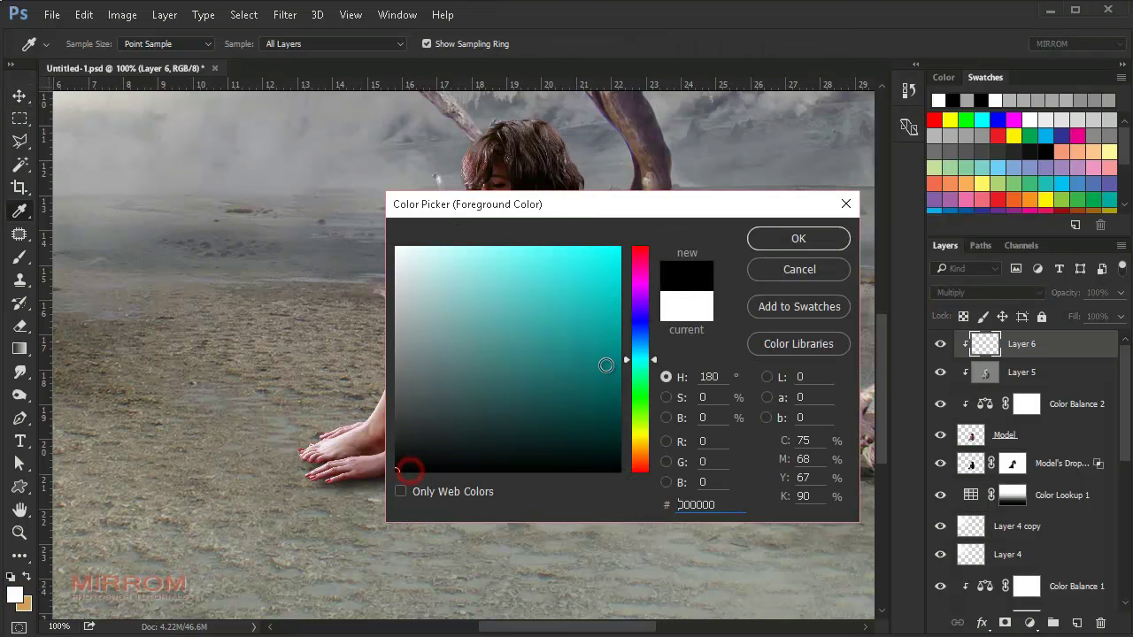
click(770, 238)
key(b)
click(363, 43)
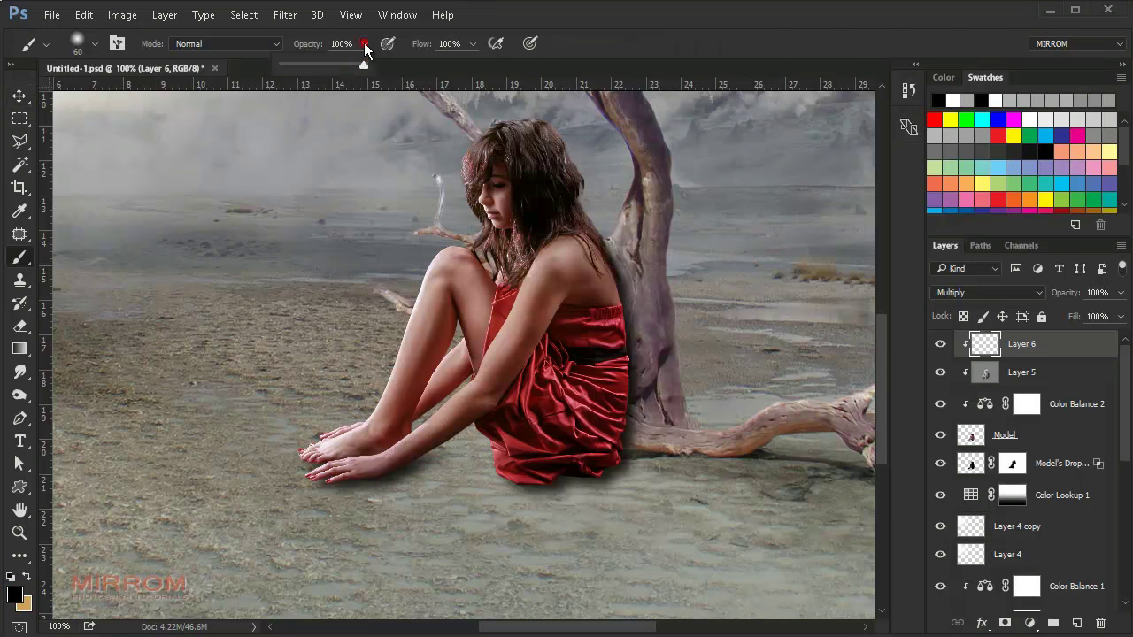
drag(331, 64, 322, 63)
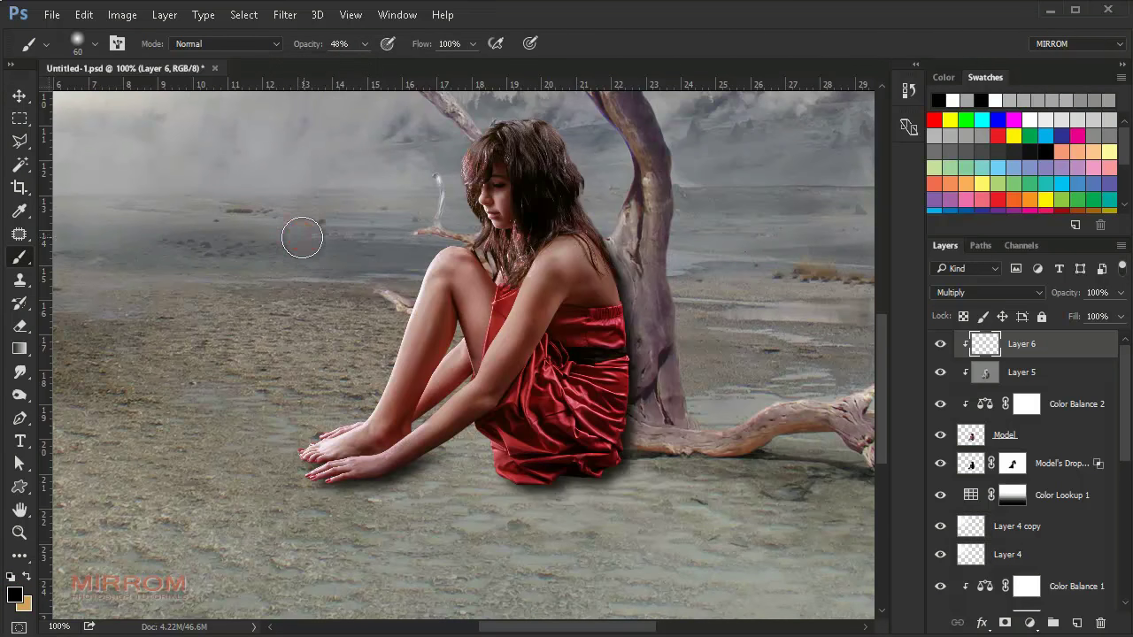
key(bracketright)
key(bracketright)
drag(673, 389, 567, 478)
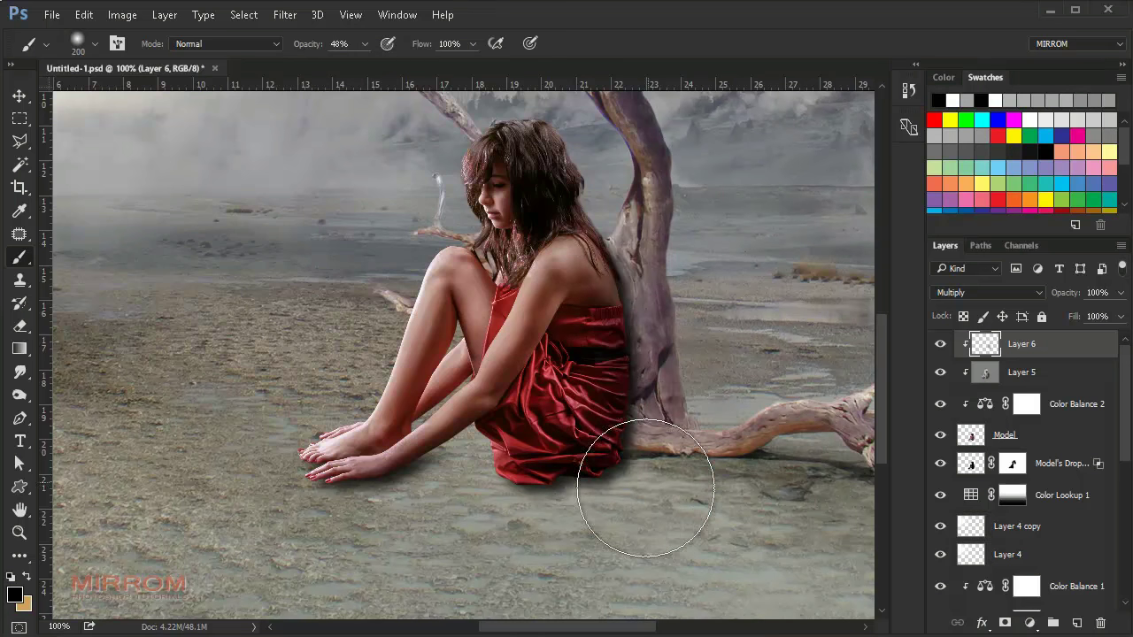
Paint soft shadows under the hands and feet and along the forearm, dropping opacity to 22%
key(bracketright)
key(bracketright)
key(bracketright)
key(bracketleft)
key(bracketleft)
key(bracketleft)
drag(381, 496, 301, 509)
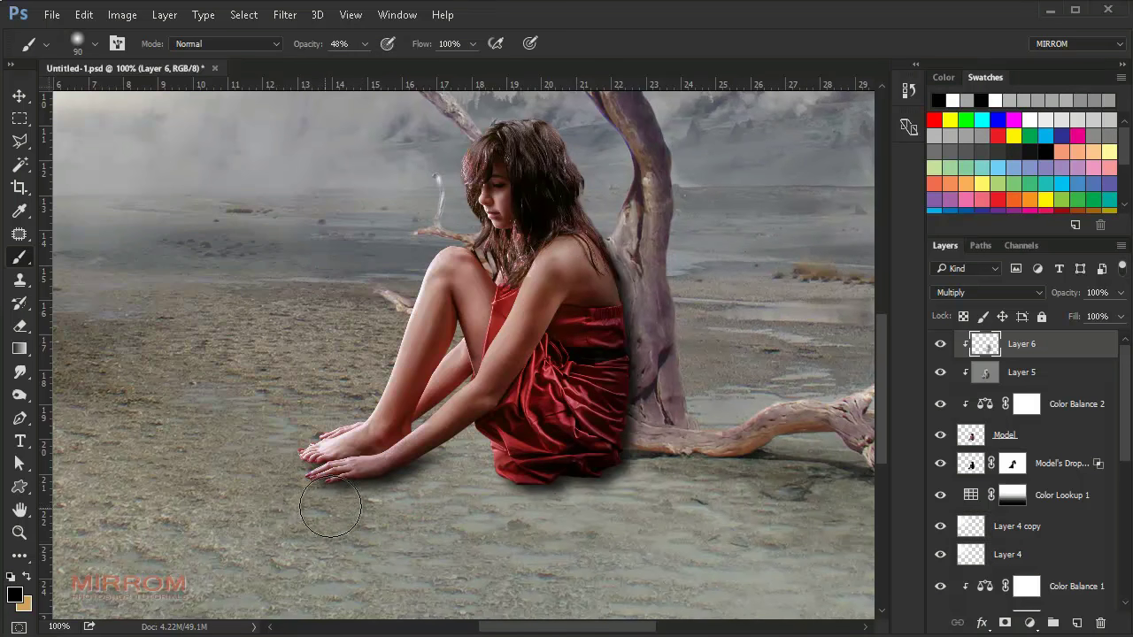
drag(312, 44, 301, 46)
key(bracketleft)
key(bracketleft)
key(bracketleft)
drag(403, 429, 305, 462)
Add a fainter shadow on the dress below the arm at lower opacity
drag(311, 45, 300, 48)
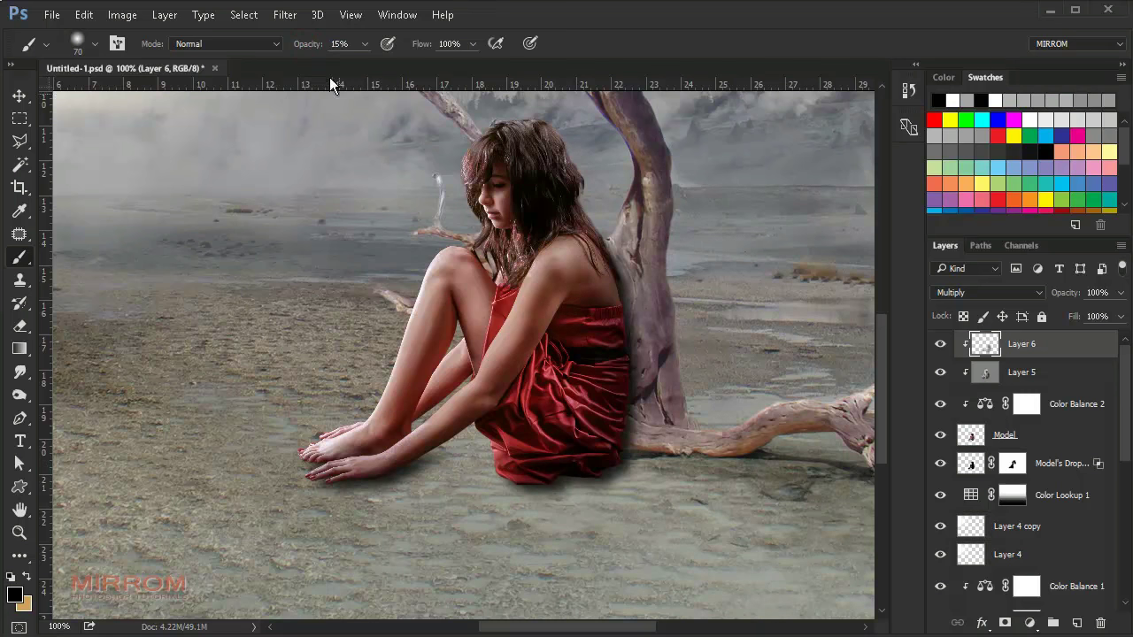
drag(571, 416, 569, 376)
key(bracketleft)
key(bracketleft)
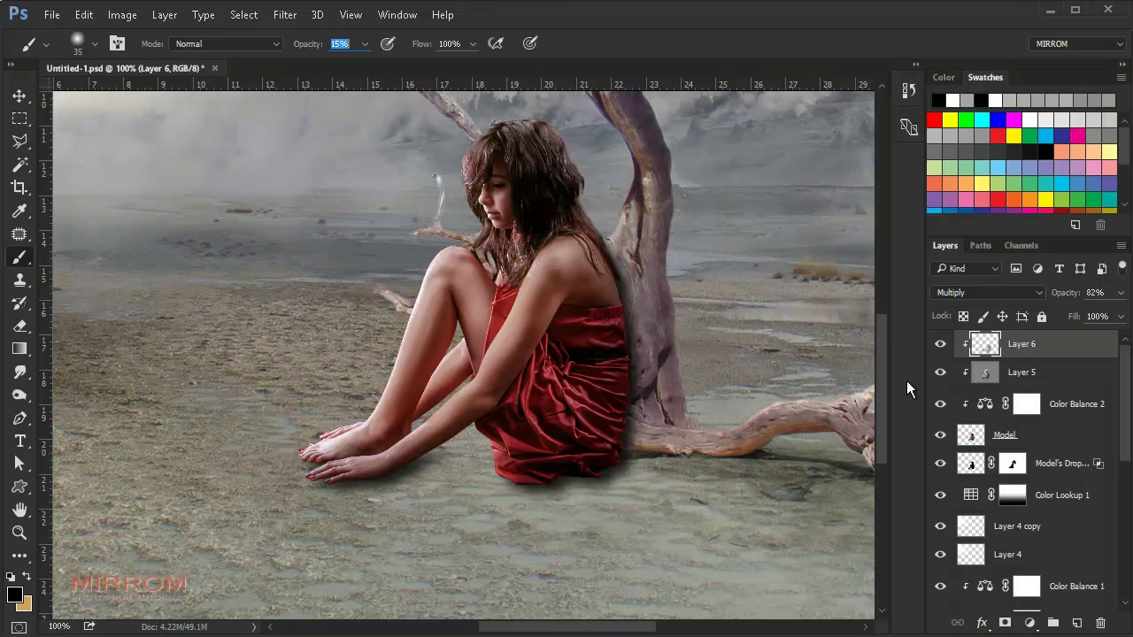
scroll(1035, 446, down, 2)
Toggle the Model's Drop Shadow to compare, then add a Soft Light Layer 7 above Color Lookup 1
click(1046, 413)
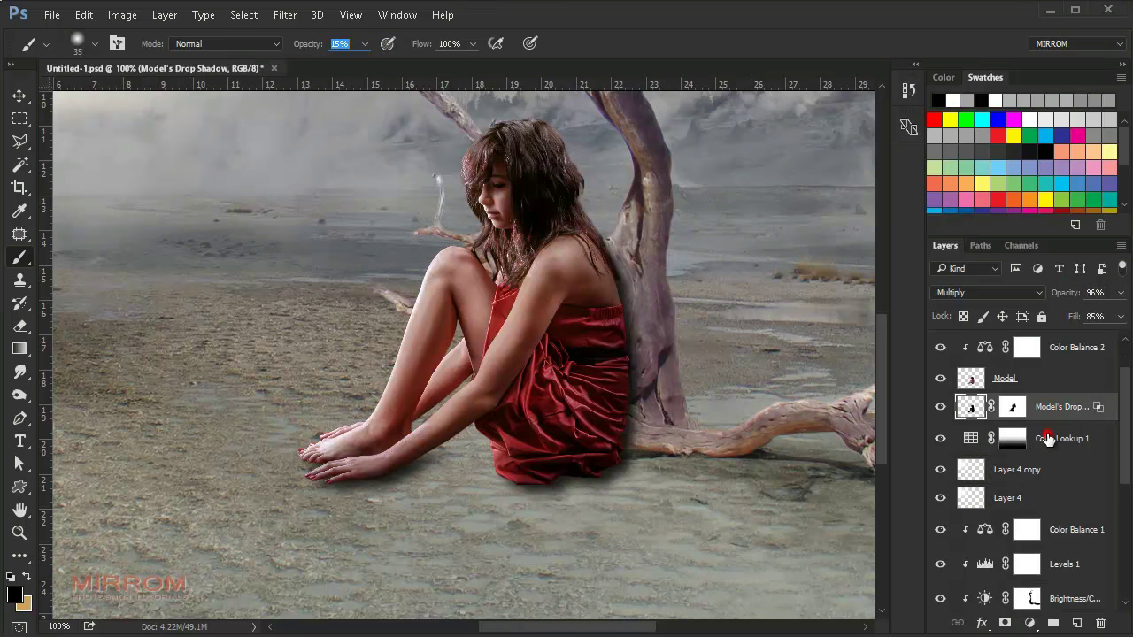
click(1011, 438)
click(939, 406)
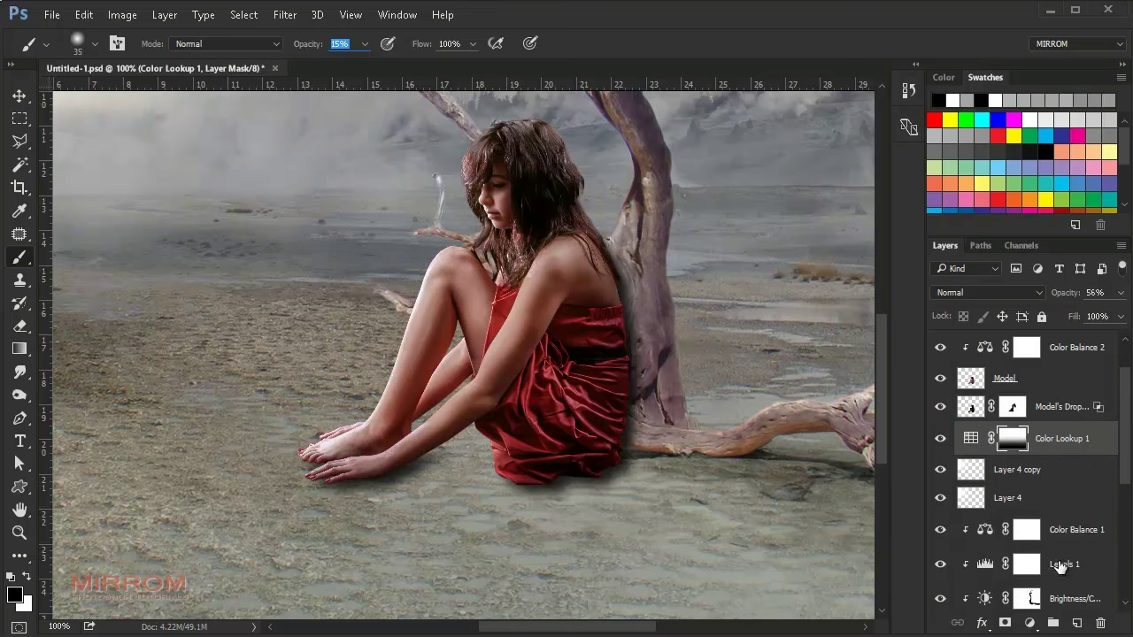
click(1079, 625)
click(987, 292)
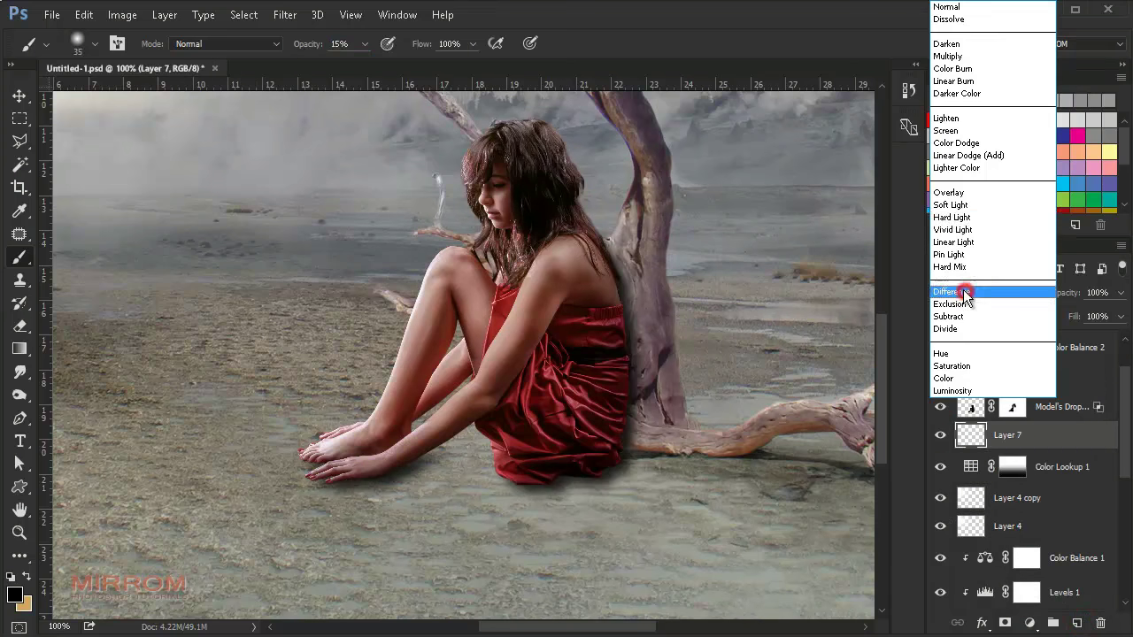
click(960, 202)
Paint a soft shadow under the feet and dress at 42–54% brush opacity, then add empty Layer 8
alt+click(635, 437)
drag(585, 626, 611, 626)
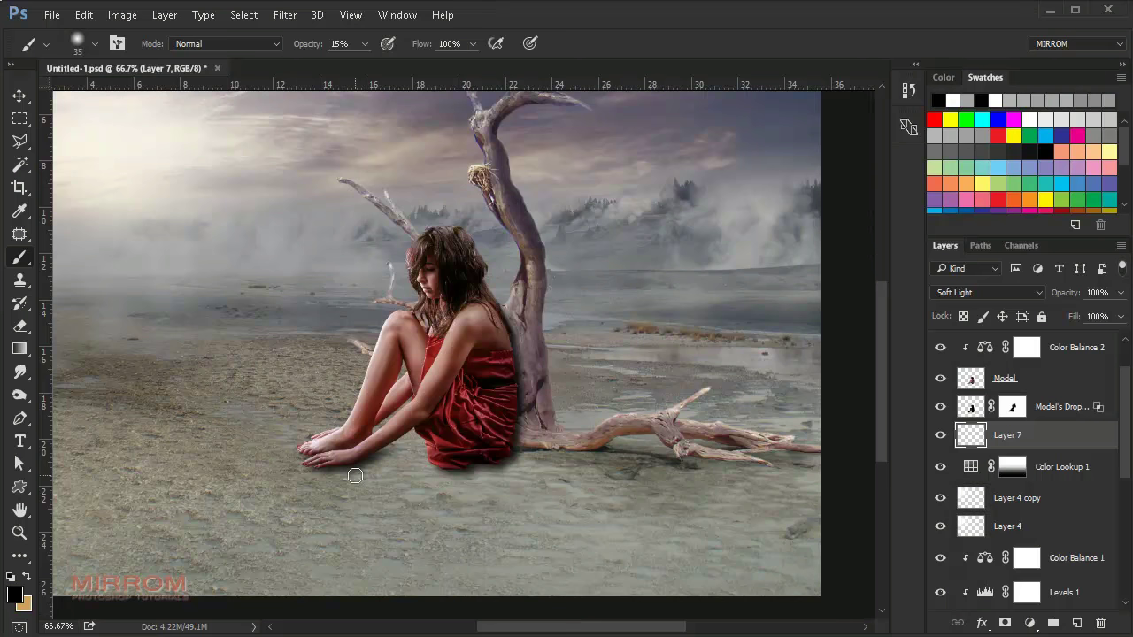
key(bracketright)
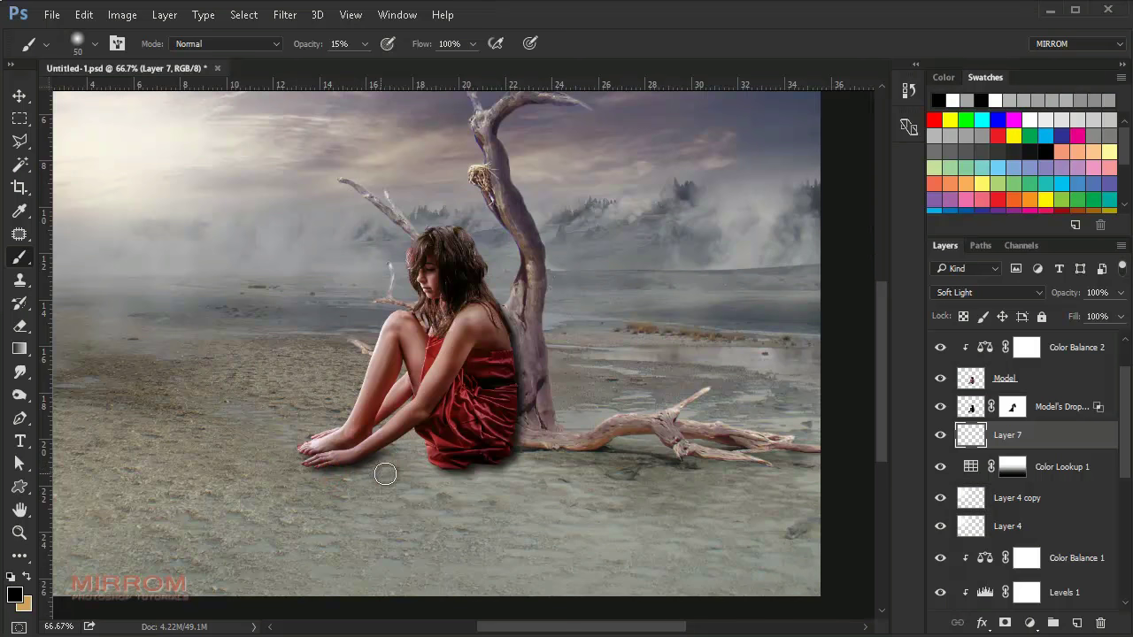
click(336, 475)
drag(343, 475, 522, 458)
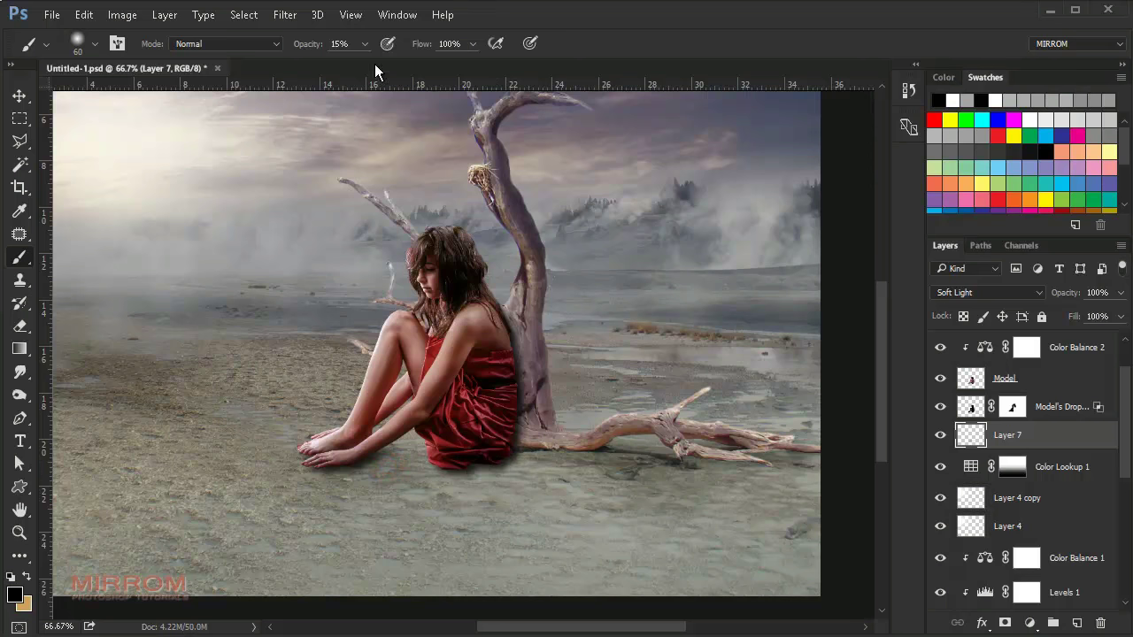
drag(364, 43, 386, 91)
key(bracketleft)
mouse_move(379, 468)
mouse_down()
mouse_move(494, 469)
mouse_move(488, 480)
mouse_move(539, 468)
mouse_move(504, 475)
mouse_up()
key(bracketright)
drag(307, 44, 321, 45)
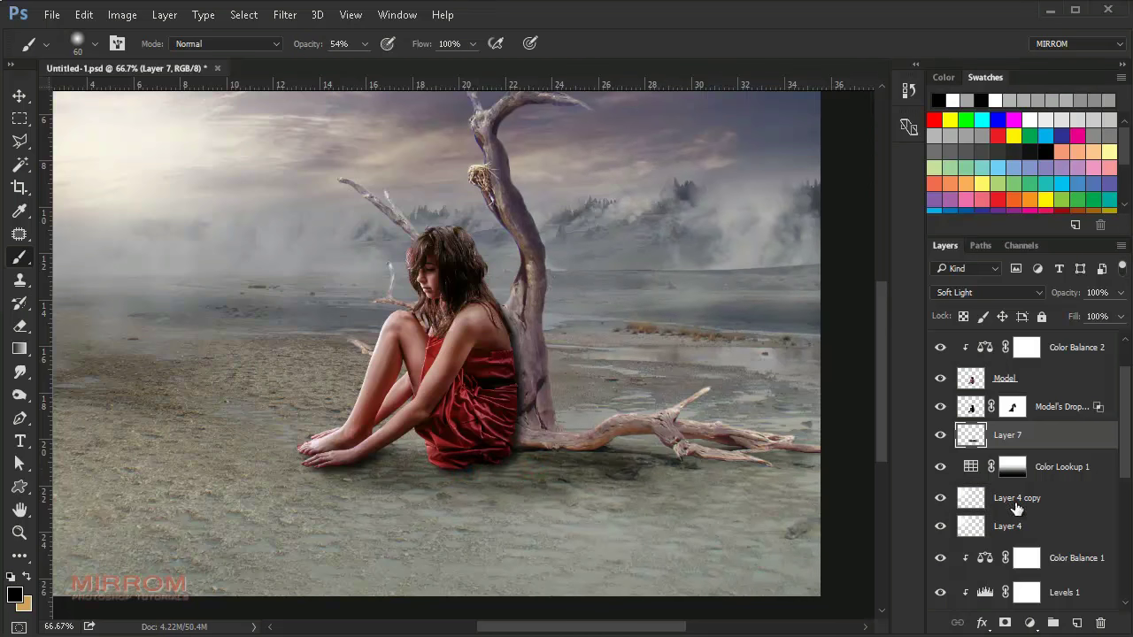
click(1076, 622)
Set Layer 8's blend mode to Multiply at 100% opacity
click(987, 292)
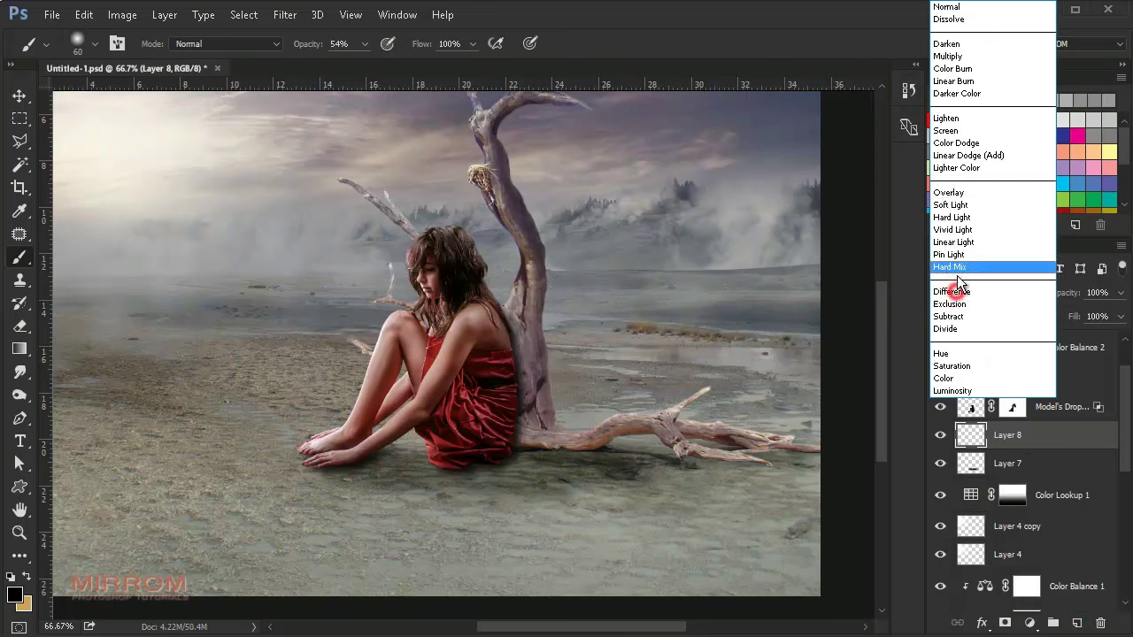
click(972, 48)
click(987, 292)
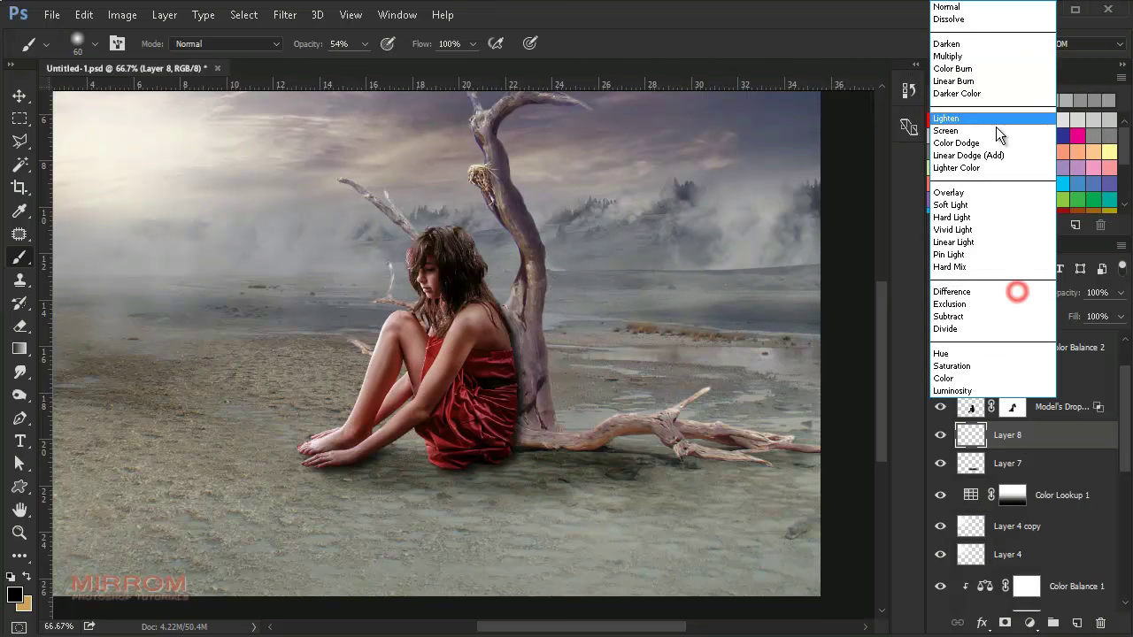
click(978, 57)
drag(1074, 294, 1067, 294)
text(100)
key(Return)
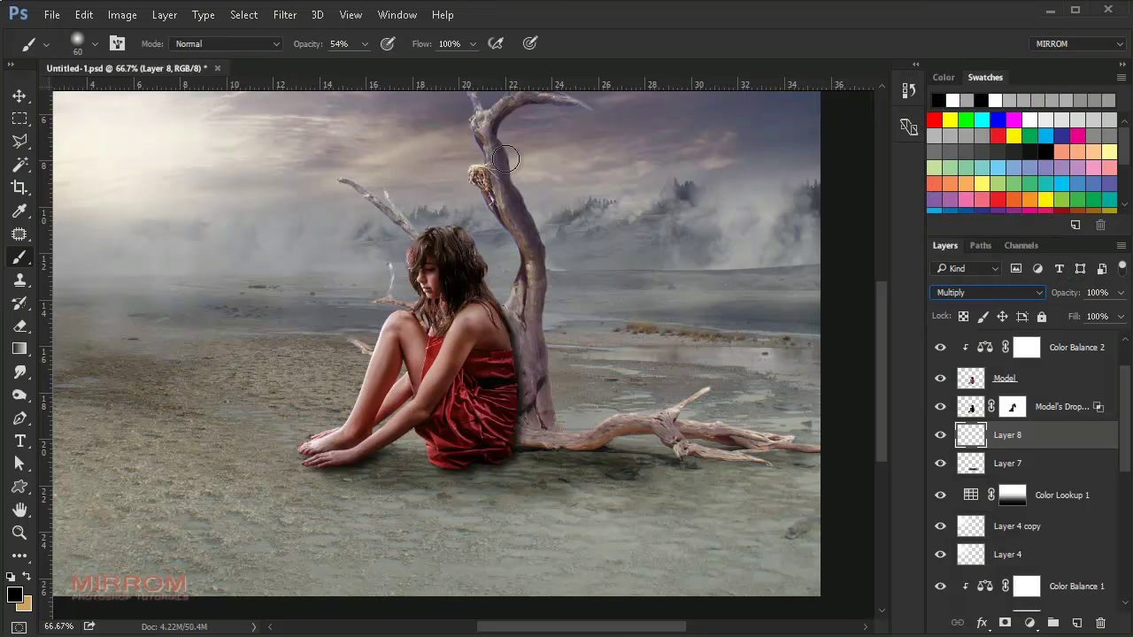
Paint a darker shadow at 38% opacity under the dress, feet and toward the tree
drag(309, 49, 295, 50)
drag(475, 465, 349, 462)
key(bracketright)
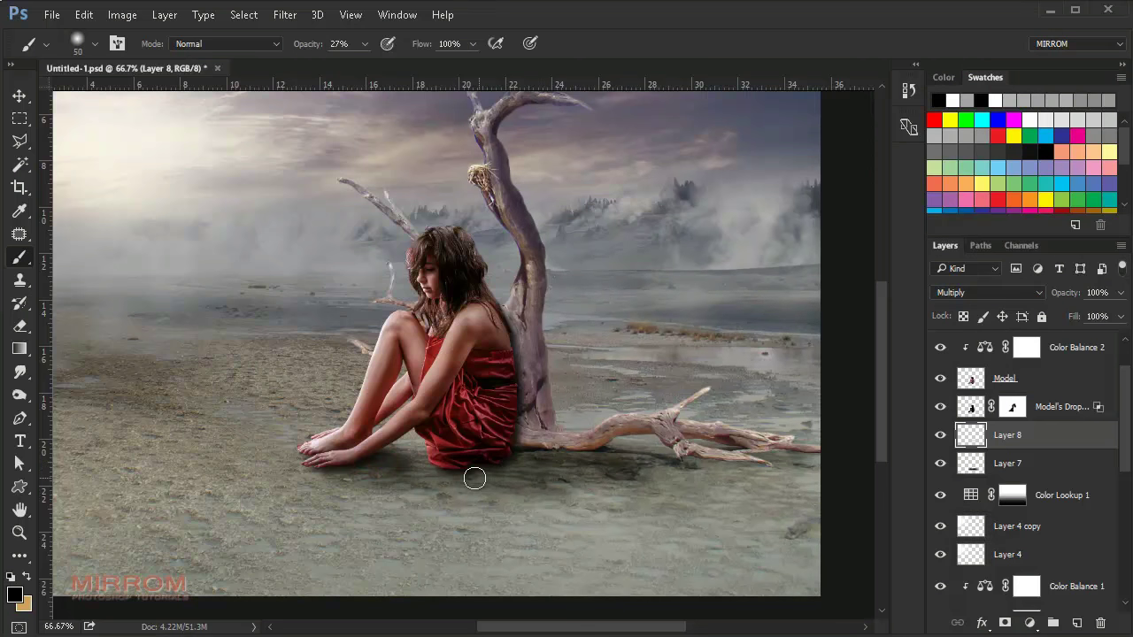
drag(476, 467, 531, 467)
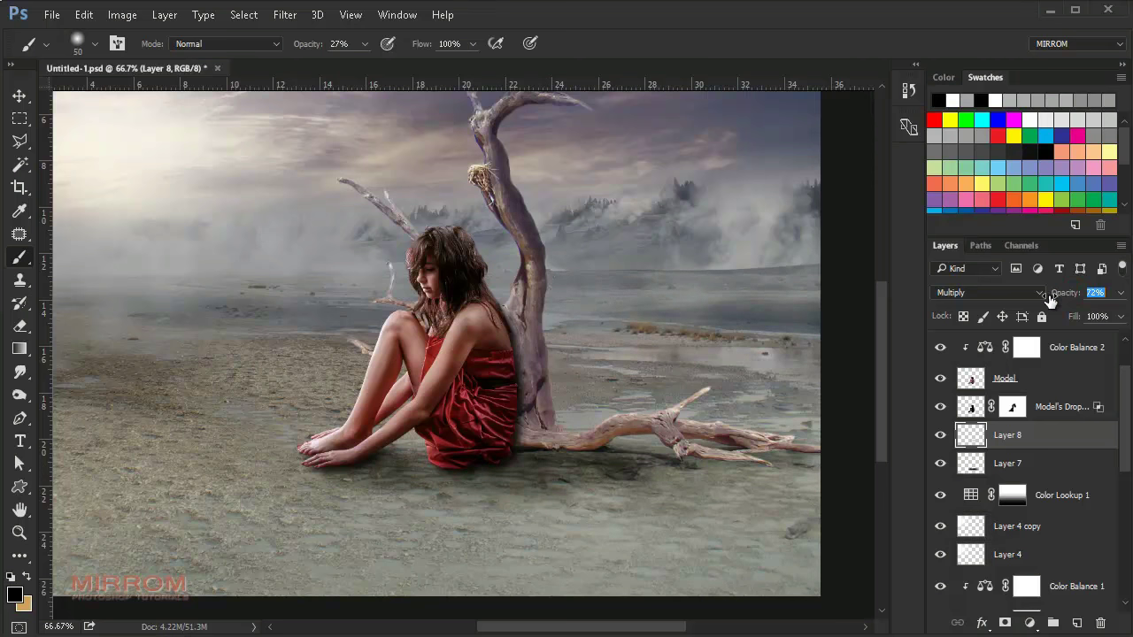
Lower Layer 8's opacity to about 61% and compare with the Model's Drop Shadow toggled
click(1024, 466)
click(1063, 295)
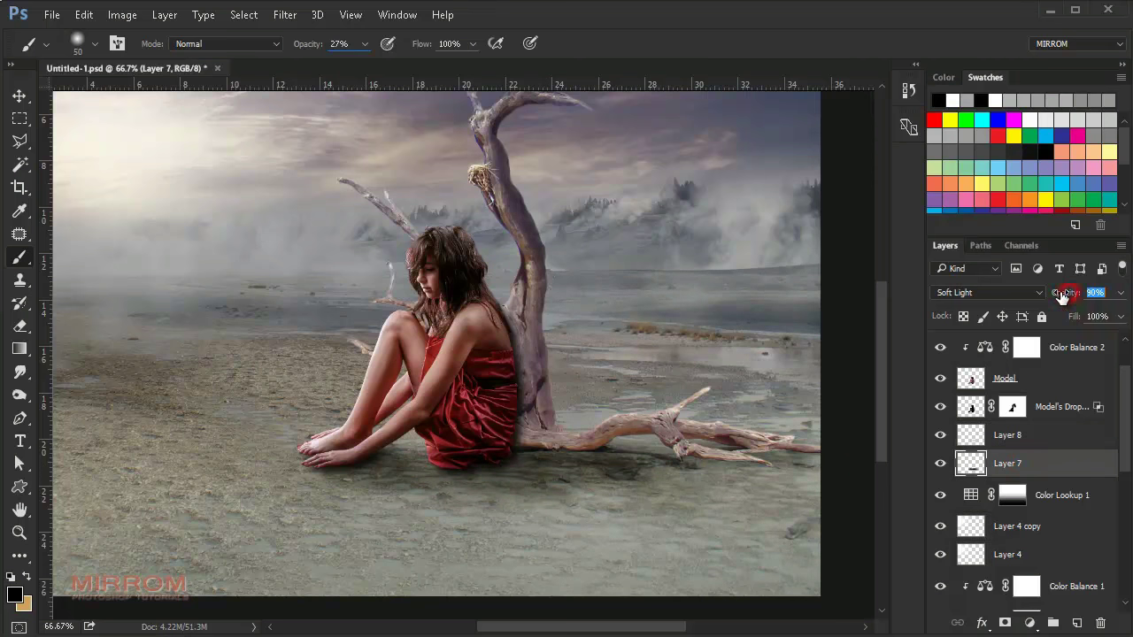
click(1034, 434)
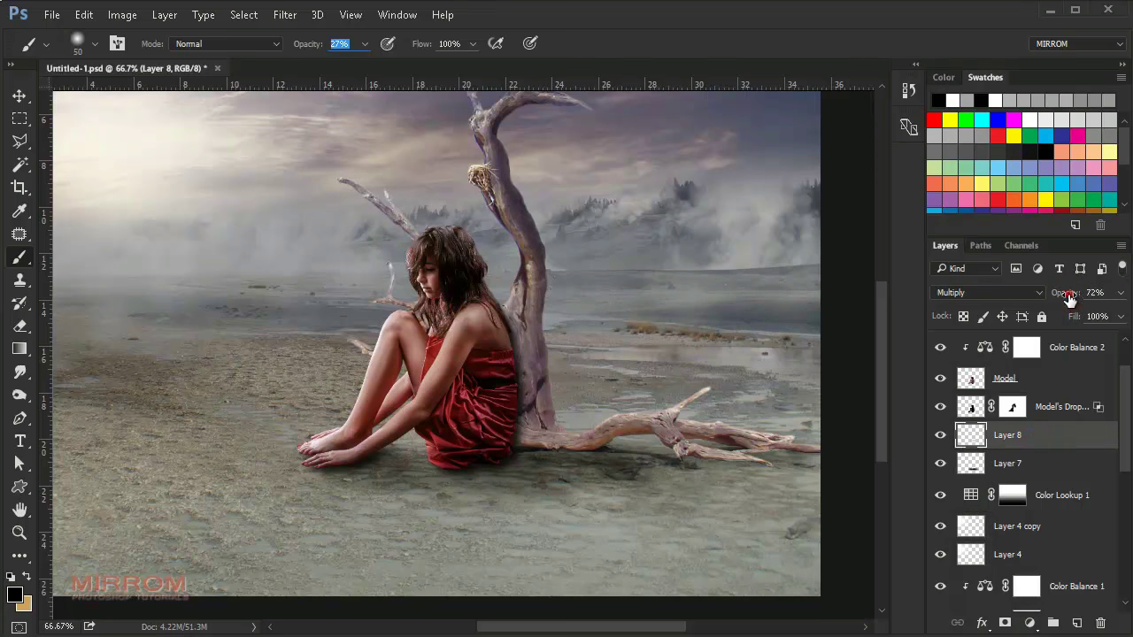
drag(1069, 299, 1063, 299)
click(940, 406)
click(1042, 406)
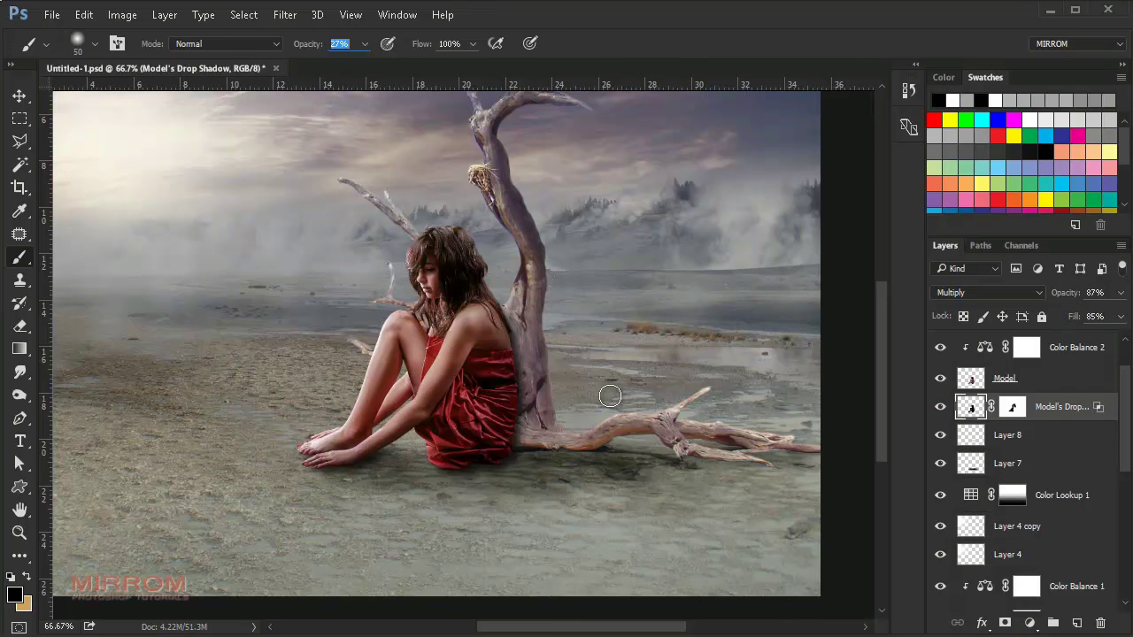
Add a Curves adjustment above Layer 6, clipped to the model's layers
key(v)
scroll(624, 399, up, 1)
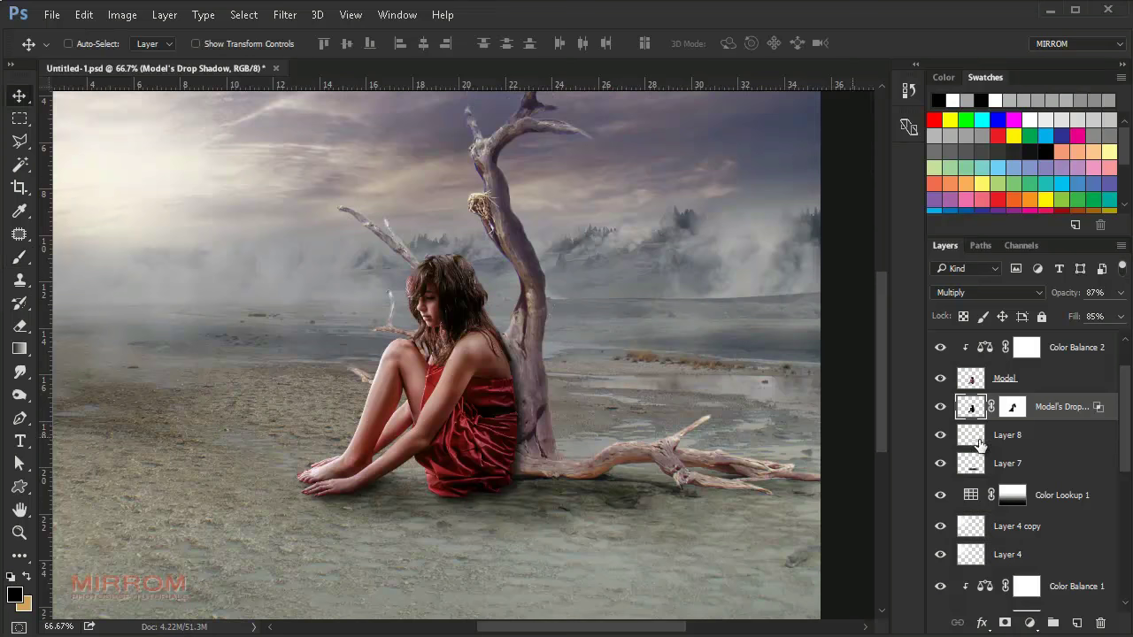
scroll(1076, 369, up, 2)
click(1069, 357)
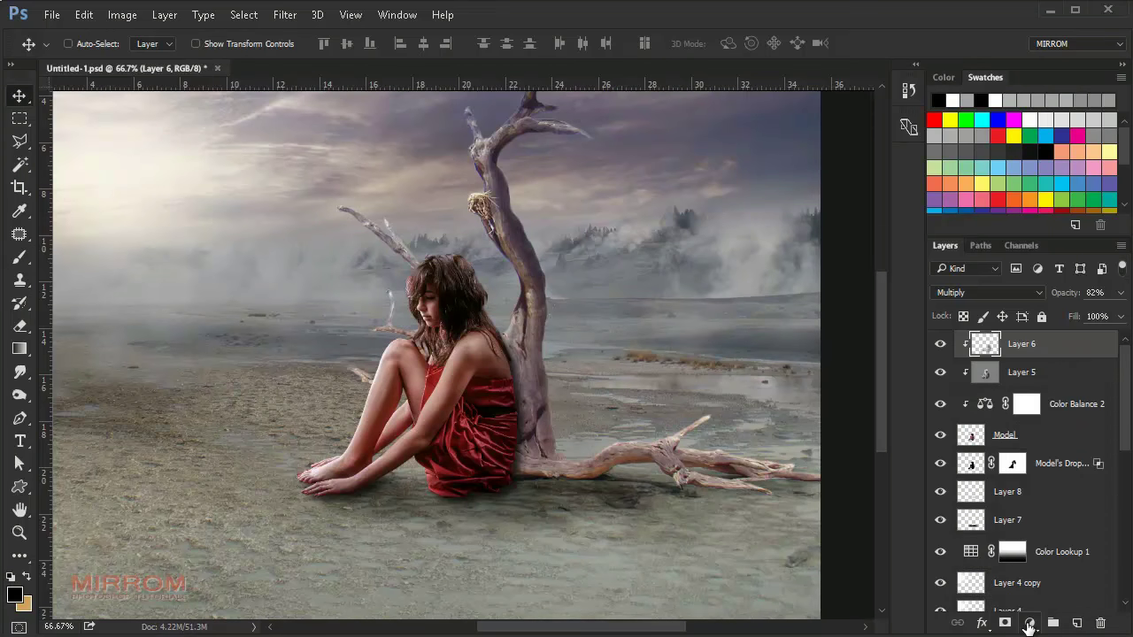
click(1028, 627)
click(1059, 352)
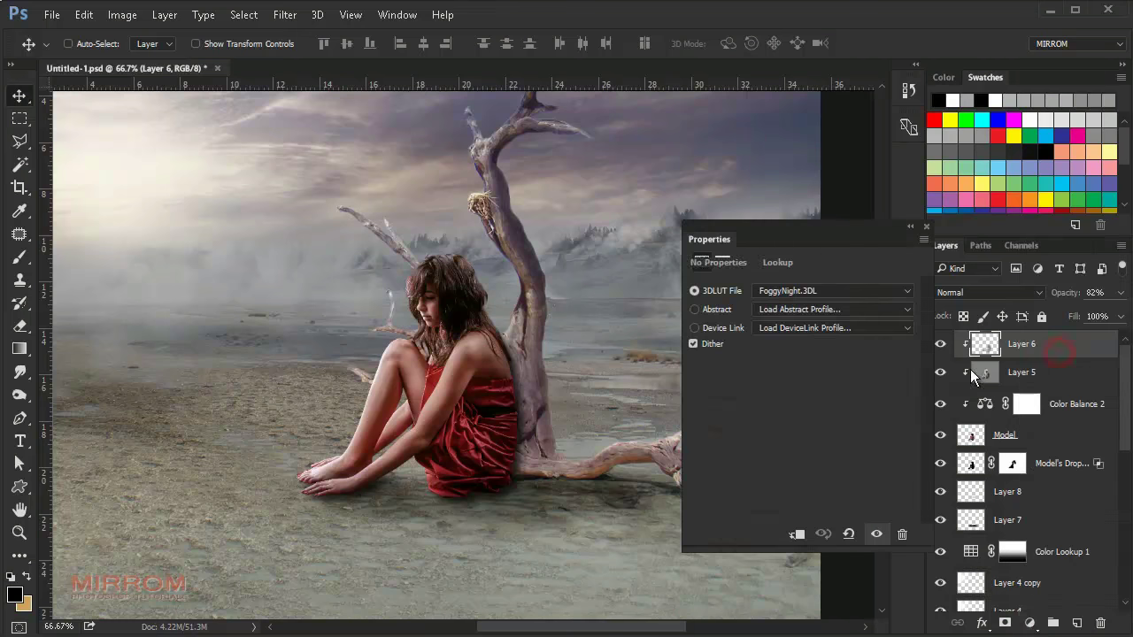
click(797, 534)
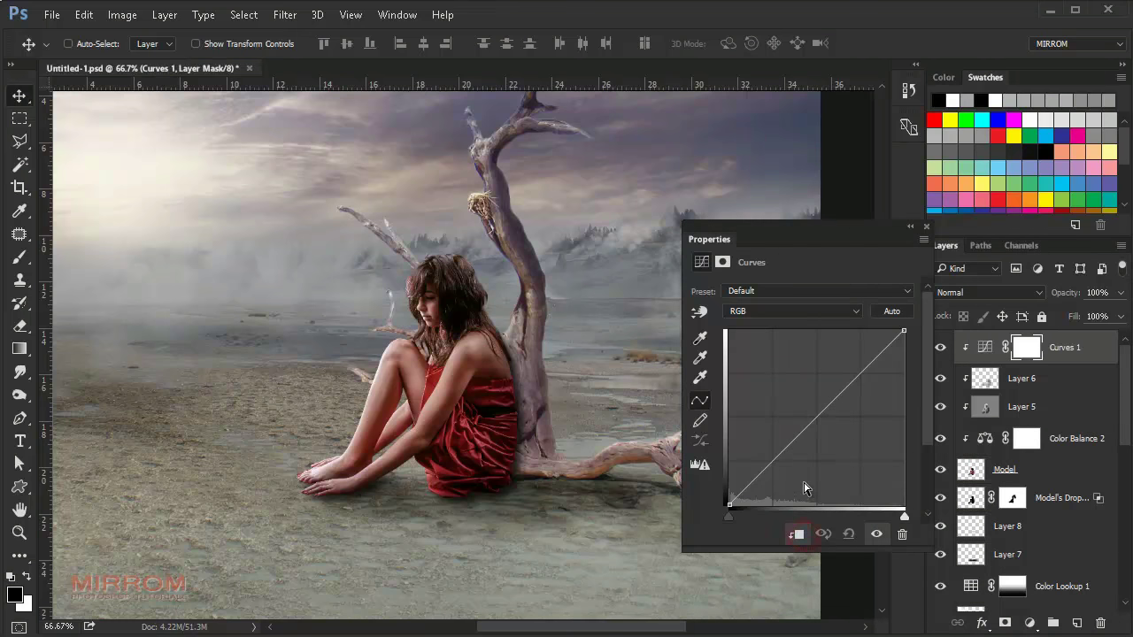
Reshape the RGB curve: darken midtones, lift the black point and pull in the white point
drag(826, 419, 834, 412)
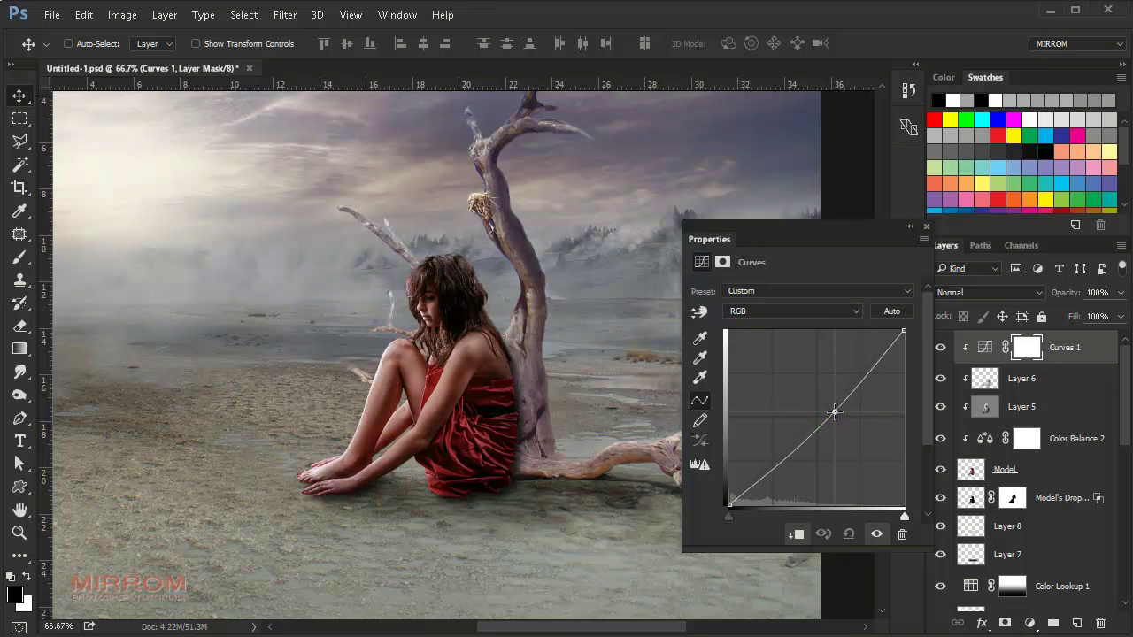
drag(727, 503, 722, 499)
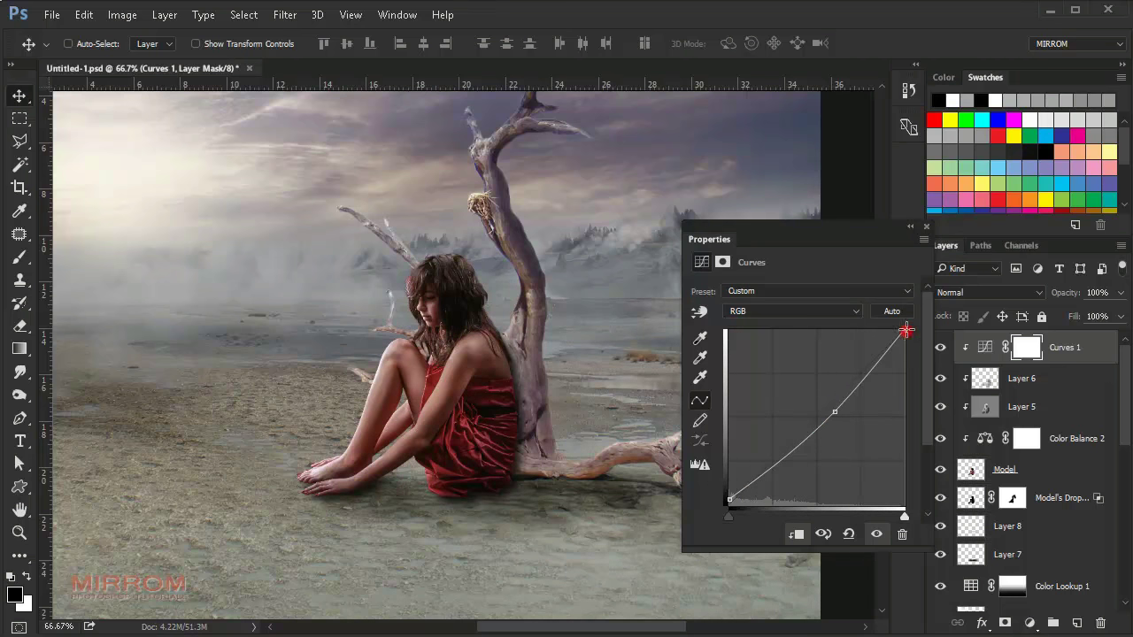
drag(905, 331, 904, 326)
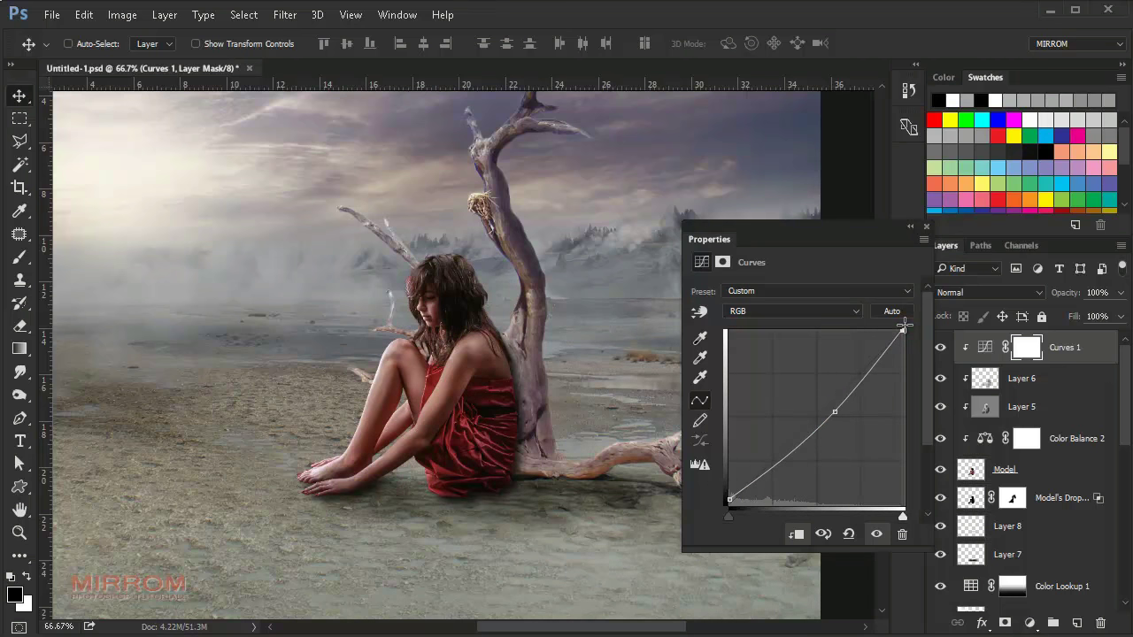
click(836, 410)
click(926, 227)
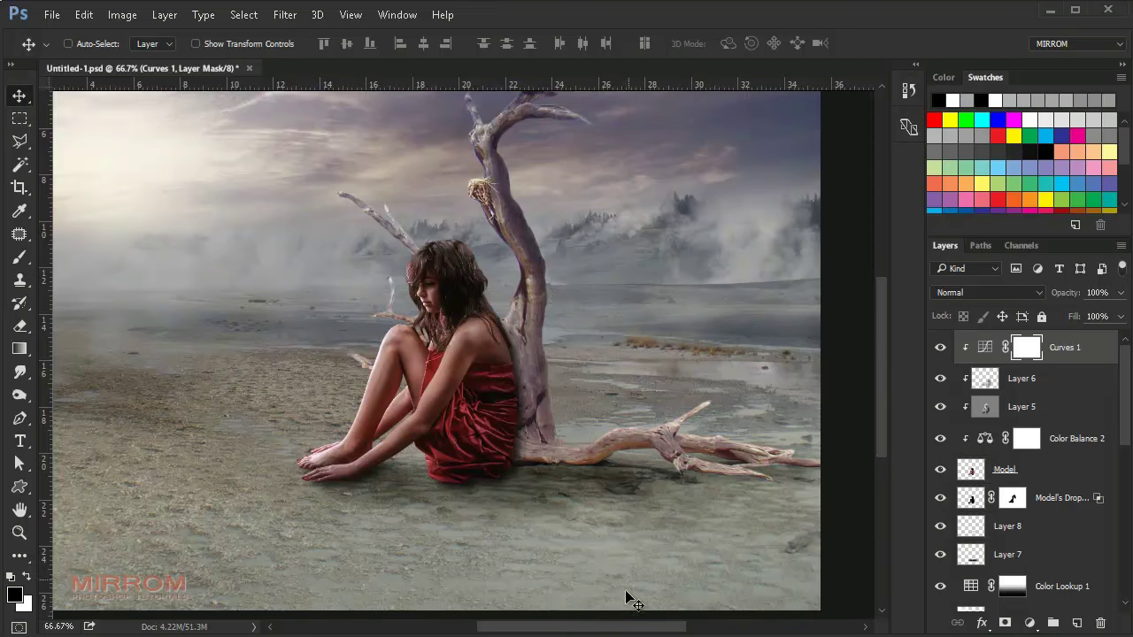
drag(618, 626, 642, 628)
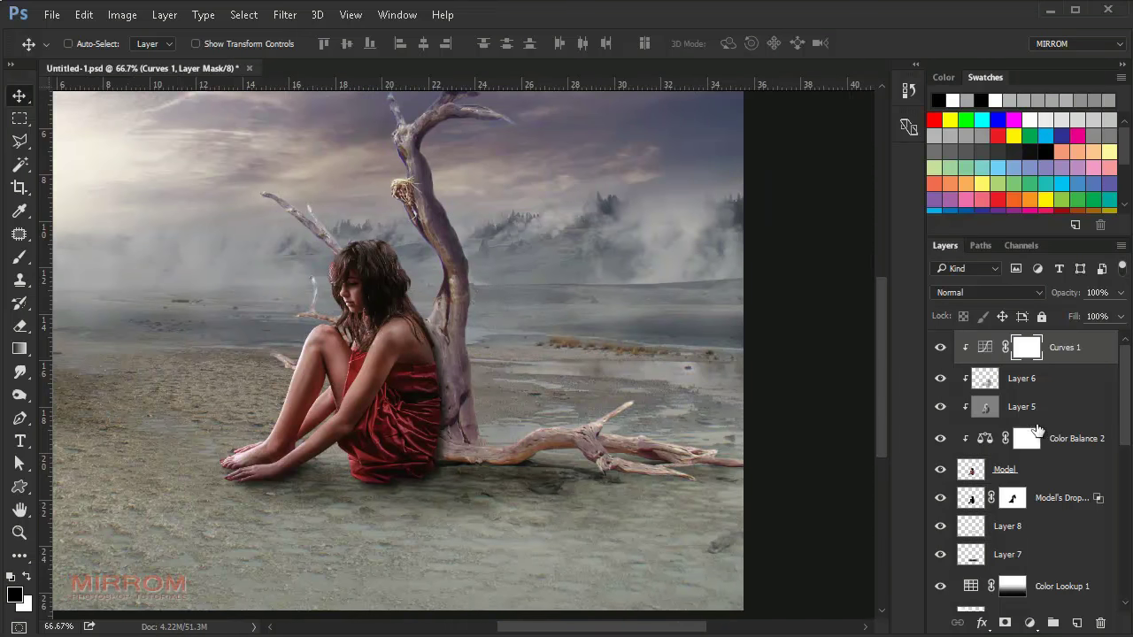
Toggle the Tree layer off and on to compare the composite
scroll(1031, 425, down, 3)
scroll(1030, 425, down, 3)
click(940, 398)
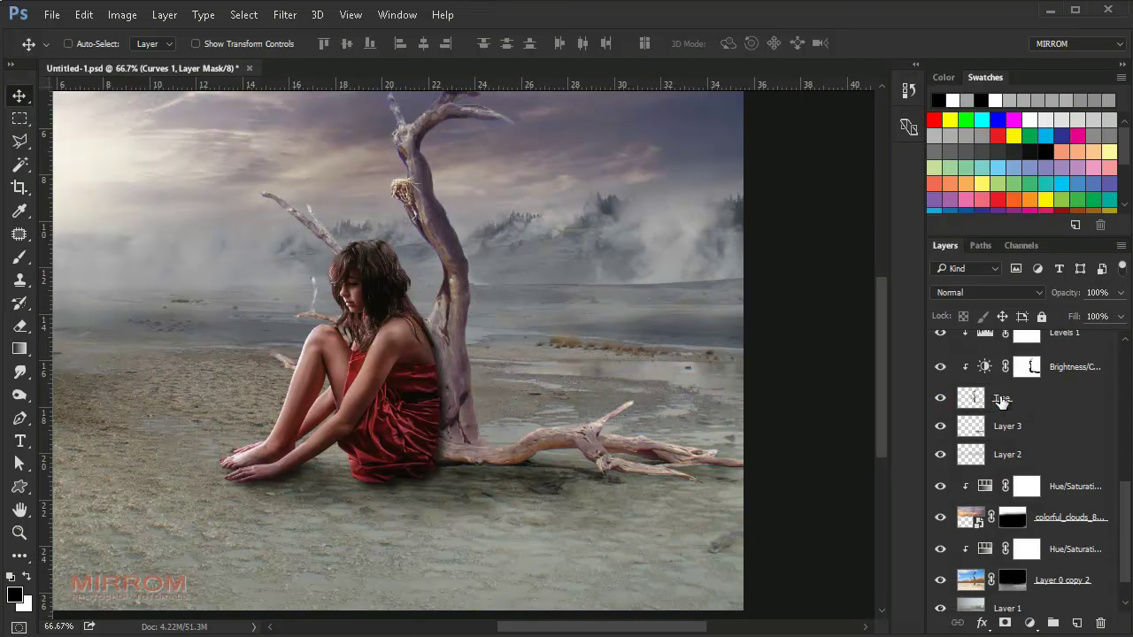
scroll(1001, 400, up, 3)
Add Layer 9 above Color Balance 1, clipped to the tree layers, in Multiply mode
click(1062, 435)
click(1073, 626)
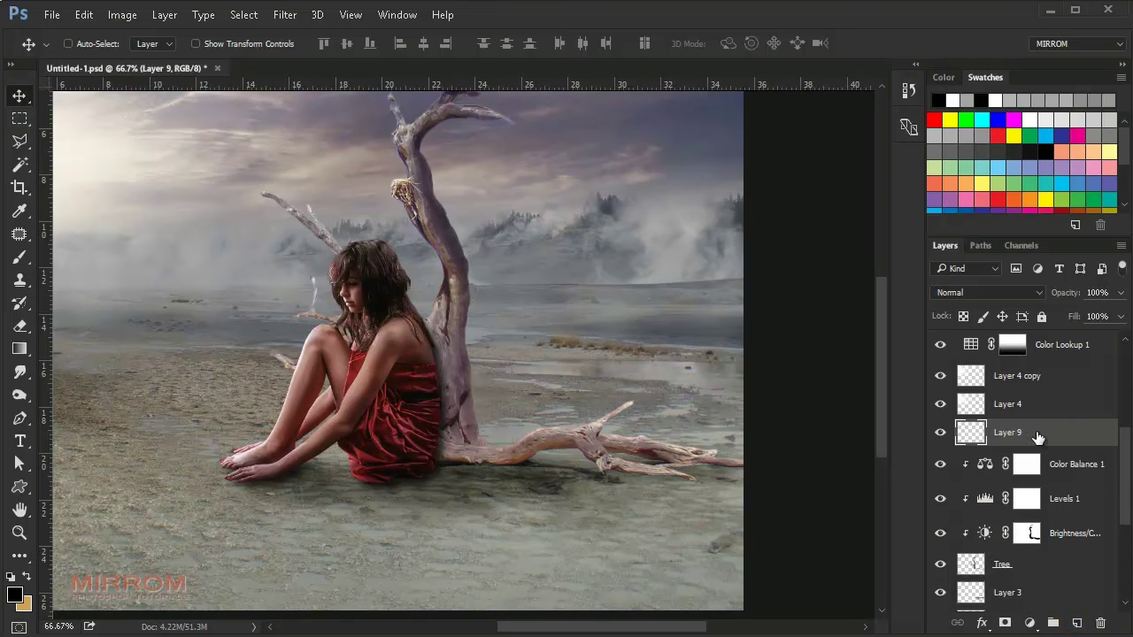
right_click(1030, 430)
click(804, 412)
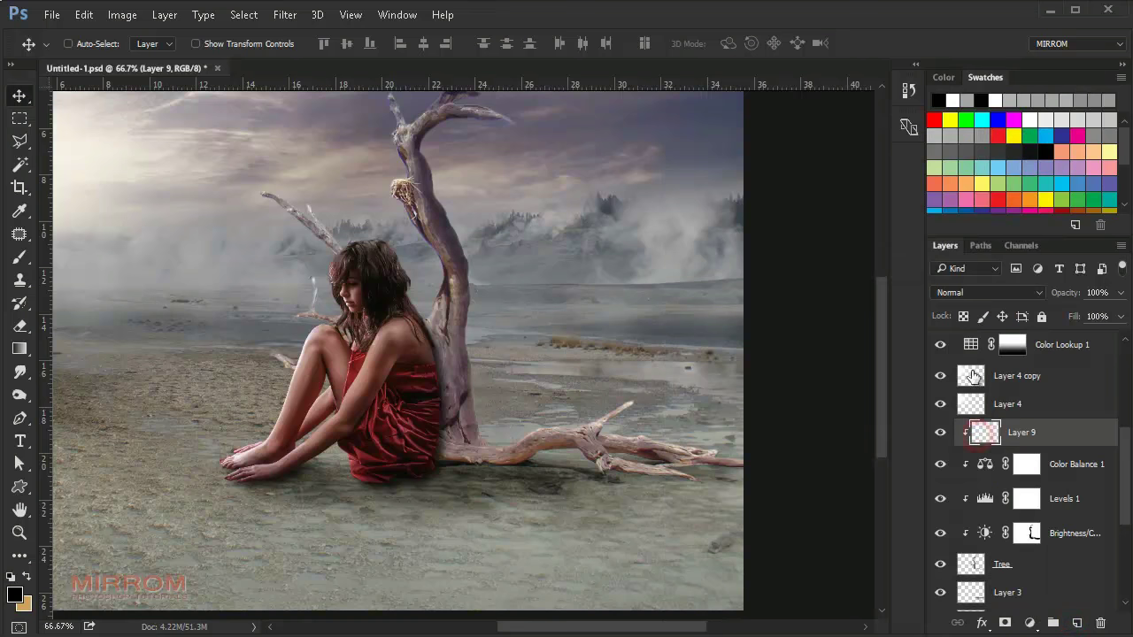
click(974, 293)
click(947, 55)
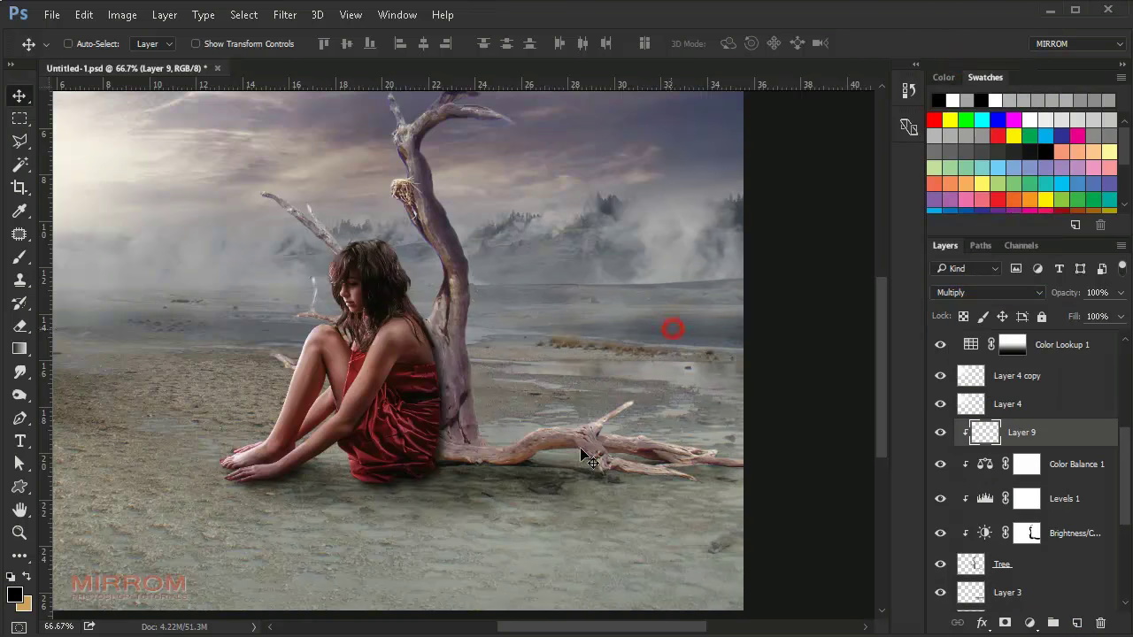
Brush shadows on the trunk behind the model and at its base, sizes 90 then 70
key(b)
key(bracketright)
mouse_move(442, 384)
mouse_down()
mouse_move(457, 458)
mouse_move(434, 389)
mouse_up()
key(bracketleft)
key(bracketleft)
mouse_move(450, 452)
mouse_down()
mouse_move(513, 487)
mouse_move(699, 482)
mouse_move(743, 461)
mouse_move(539, 453)
mouse_up()
key(bracketleft)
key(bracketleft)
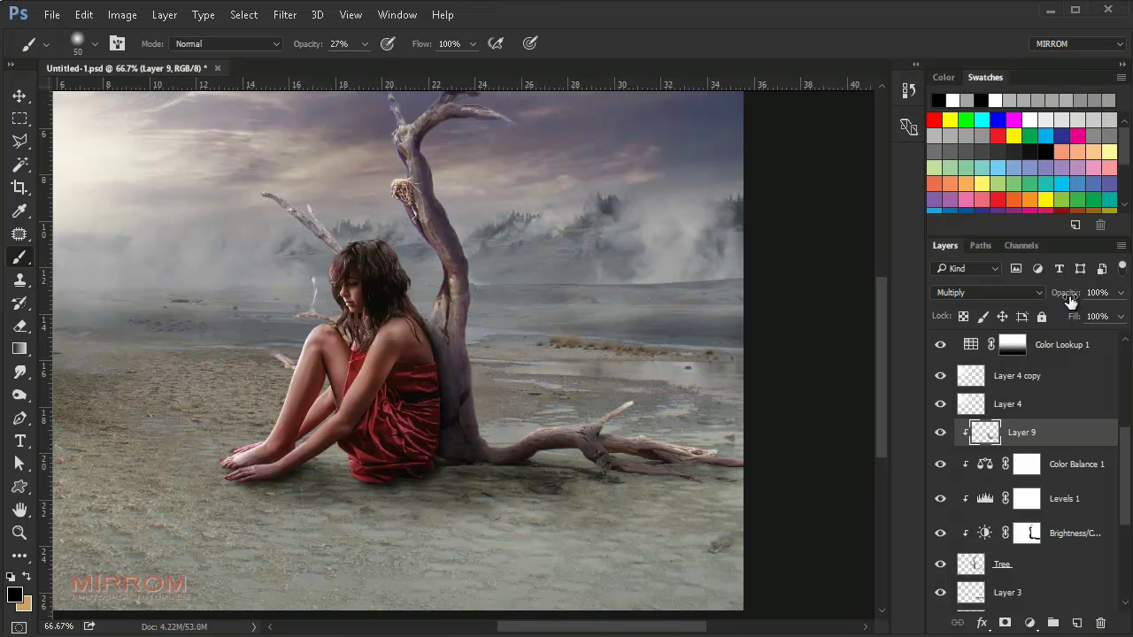
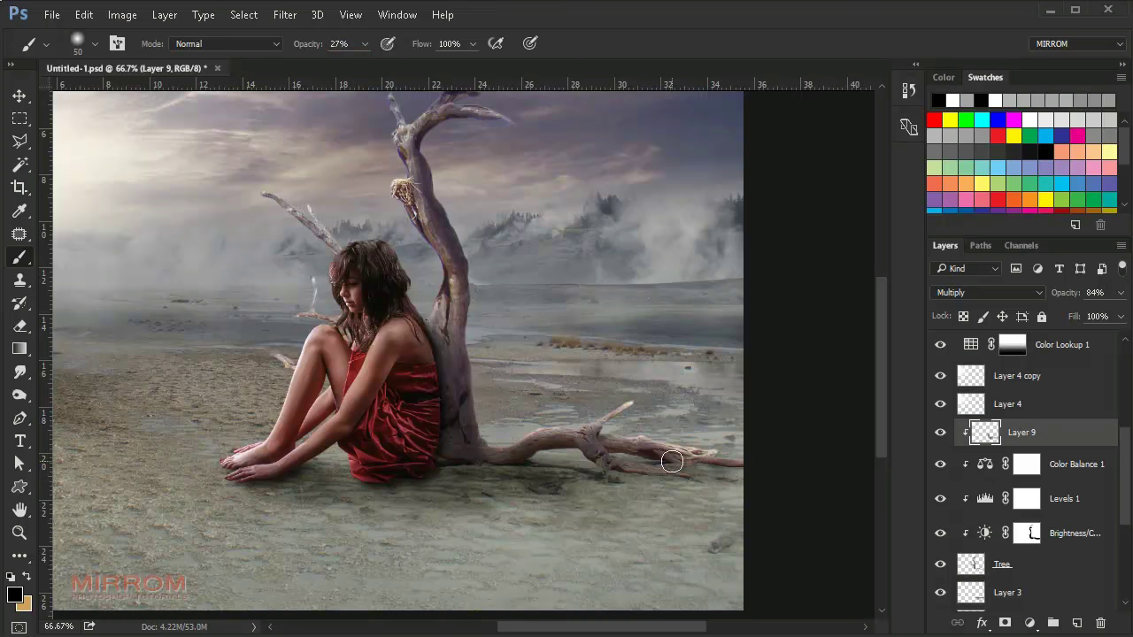
With the Move tool active, zoom the composite out to 55% and select the Curves 1 layer
key(v)
scroll(814, 463, up, 1)
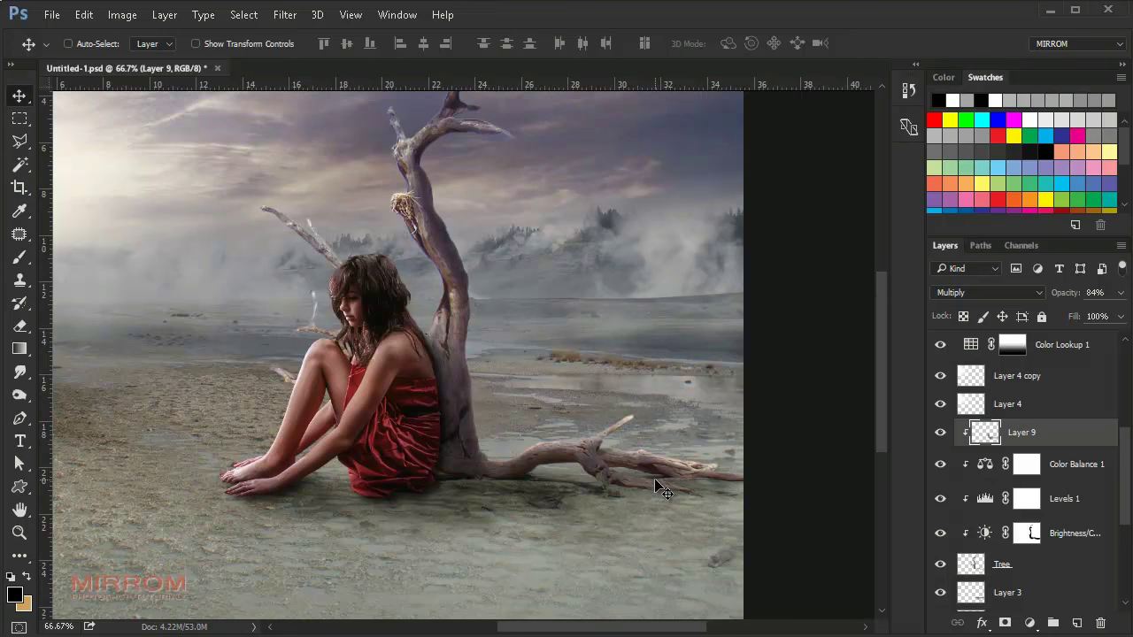
scroll(662, 491, up, 1)
scroll(655, 483, up, 1)
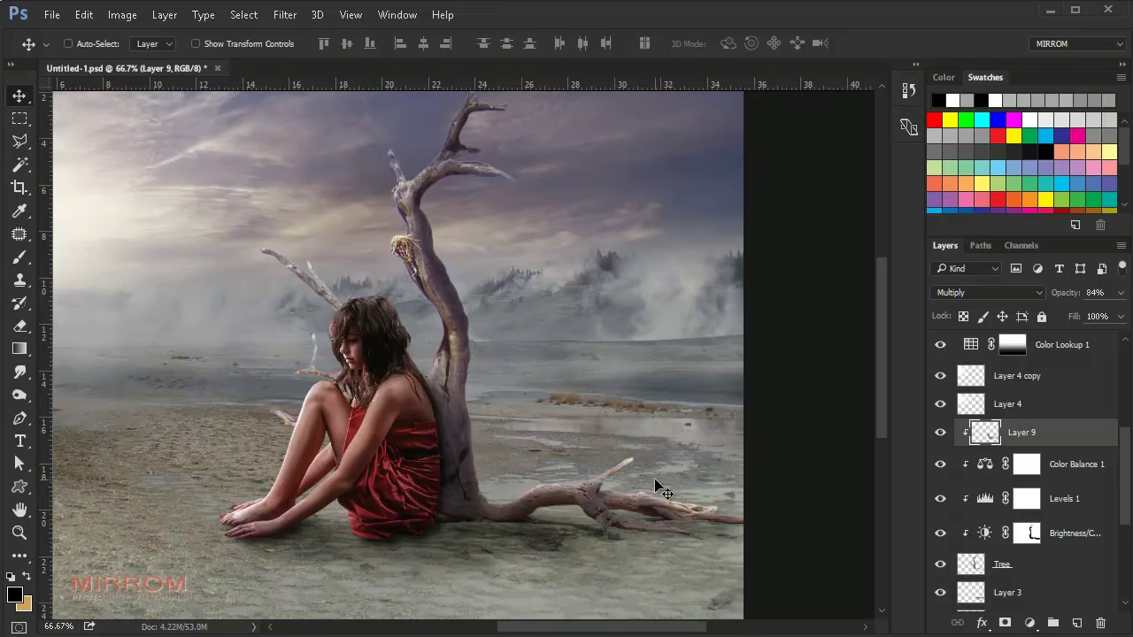
scroll(656, 482, down, 1)
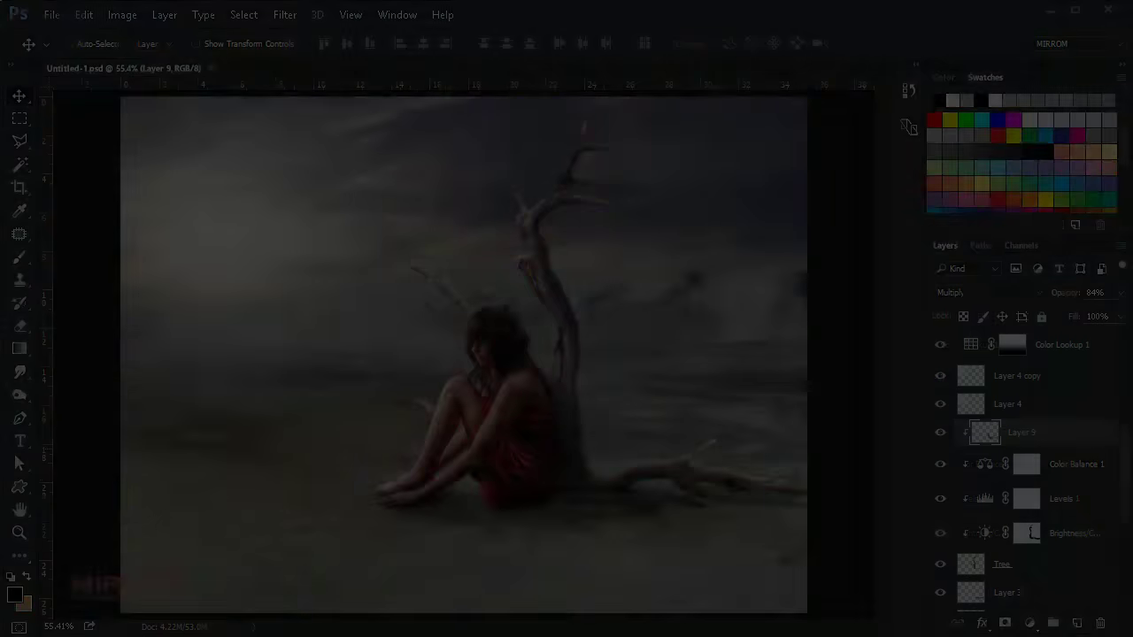
scroll(1017, 416, up, 2)
scroll(1050, 355, up, 3)
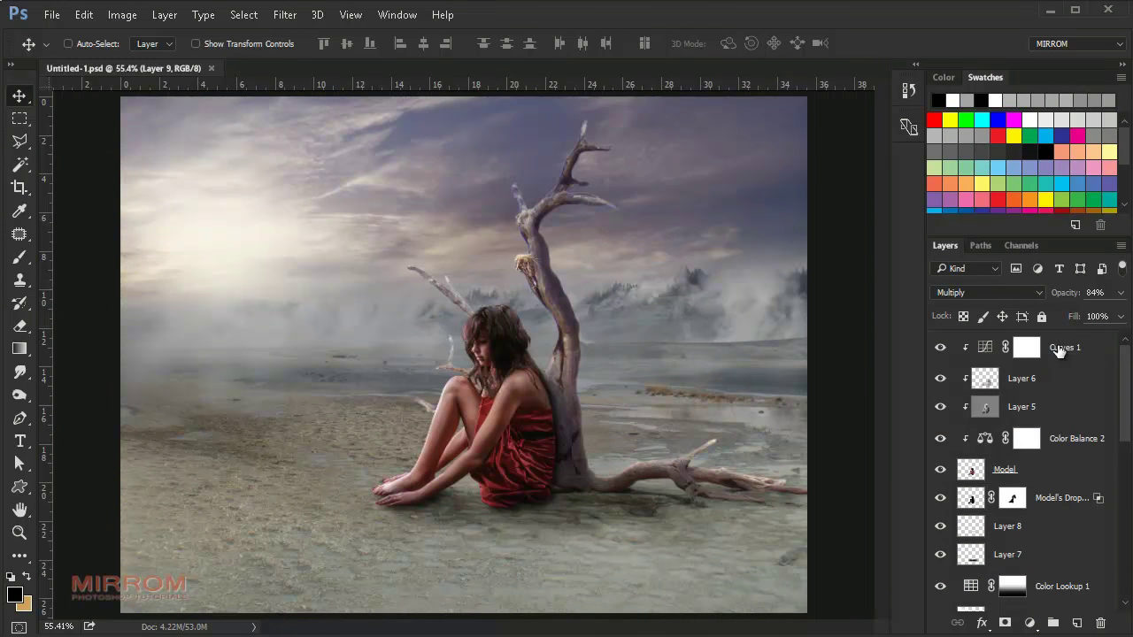
click(1060, 352)
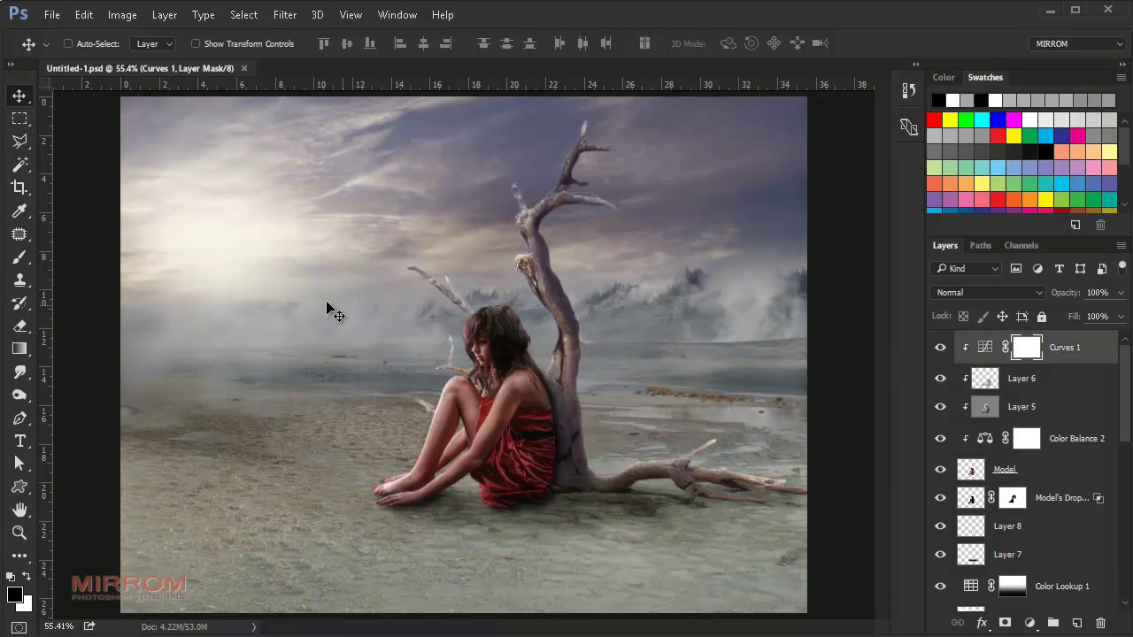
click(51, 15)
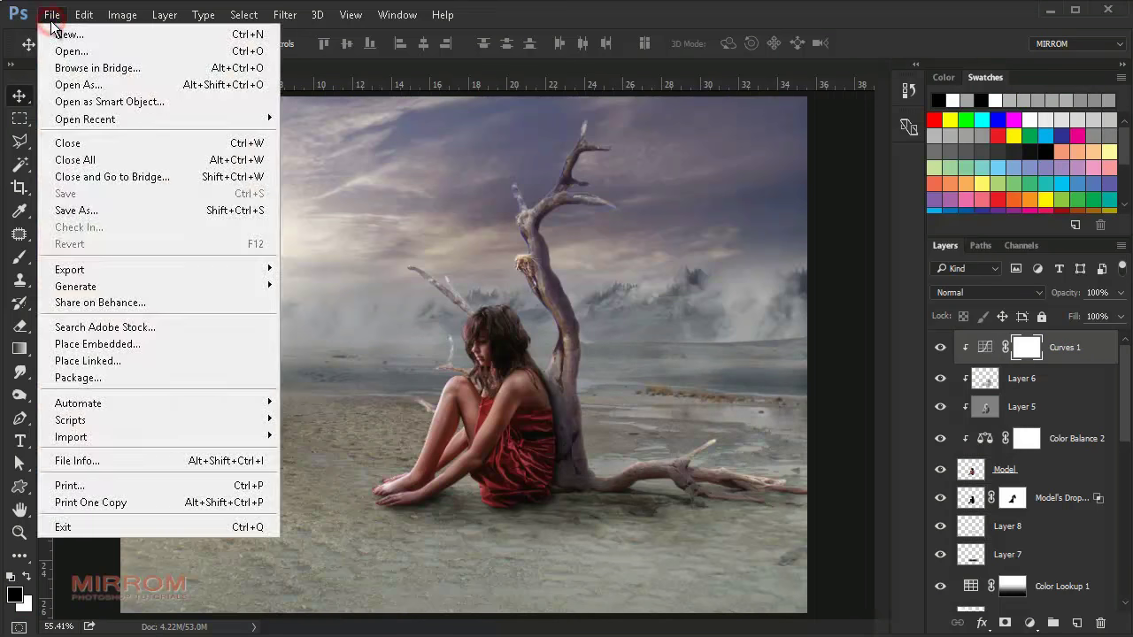
Apply the layer mask permanently to the cut-out squirrel layer
click(942, 345)
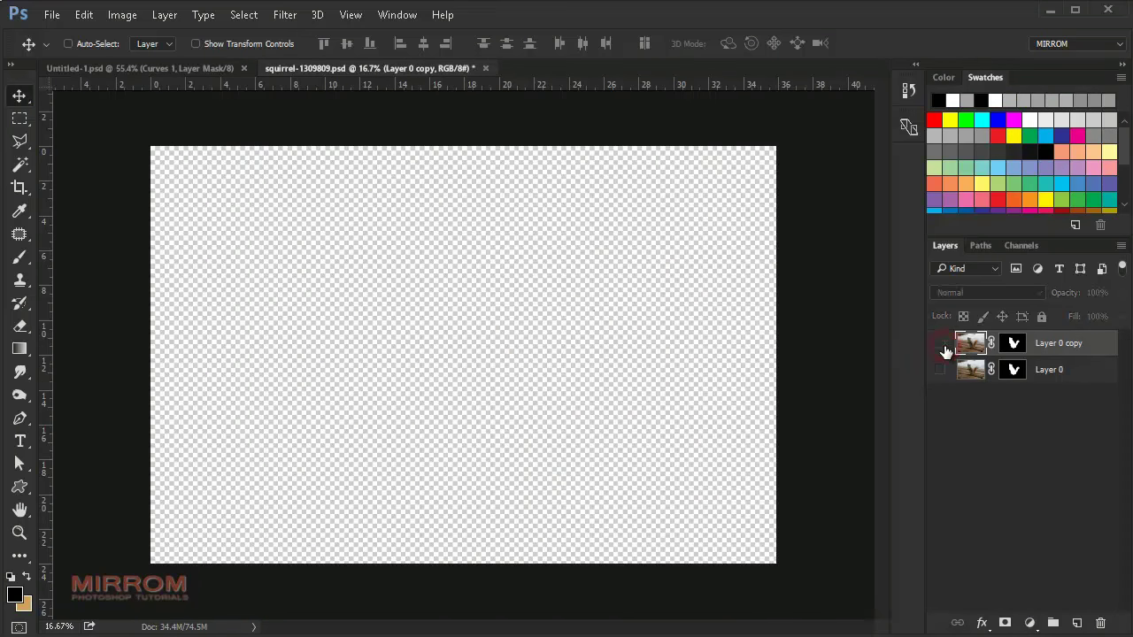
right_click(1014, 344)
click(1054, 349)
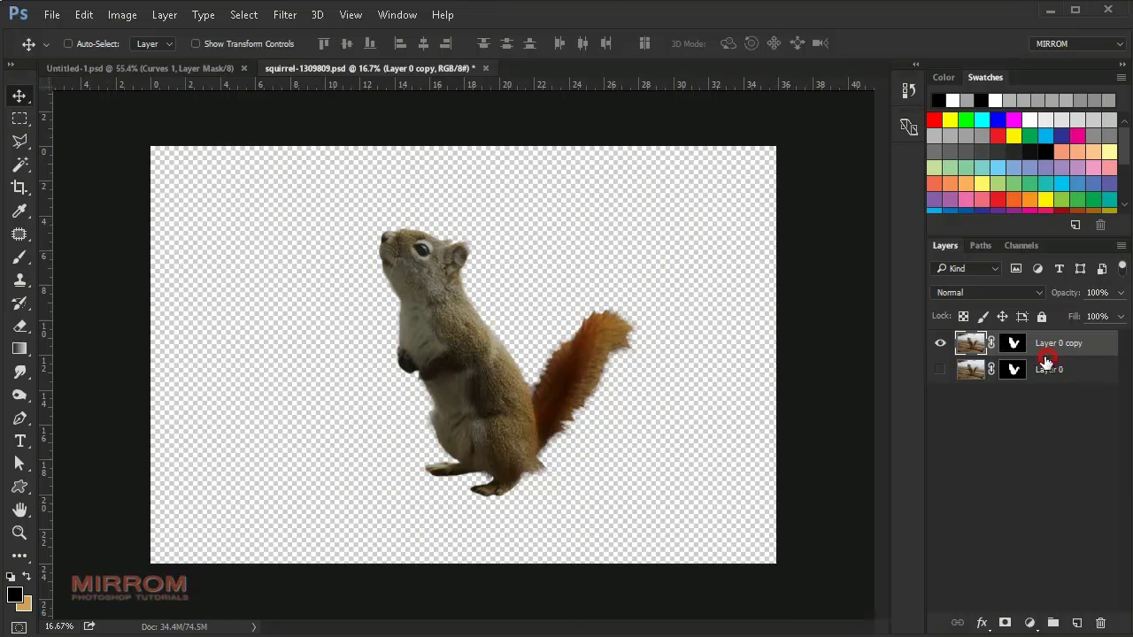
right_click(1015, 346)
click(1022, 358)
right_click(1018, 355)
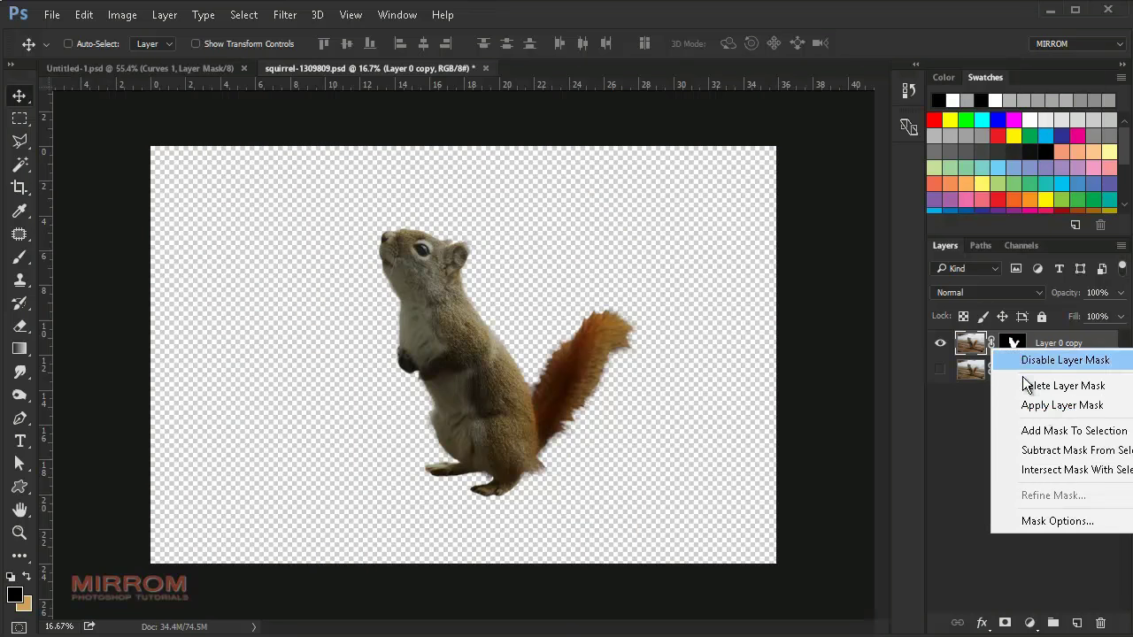
click(1054, 406)
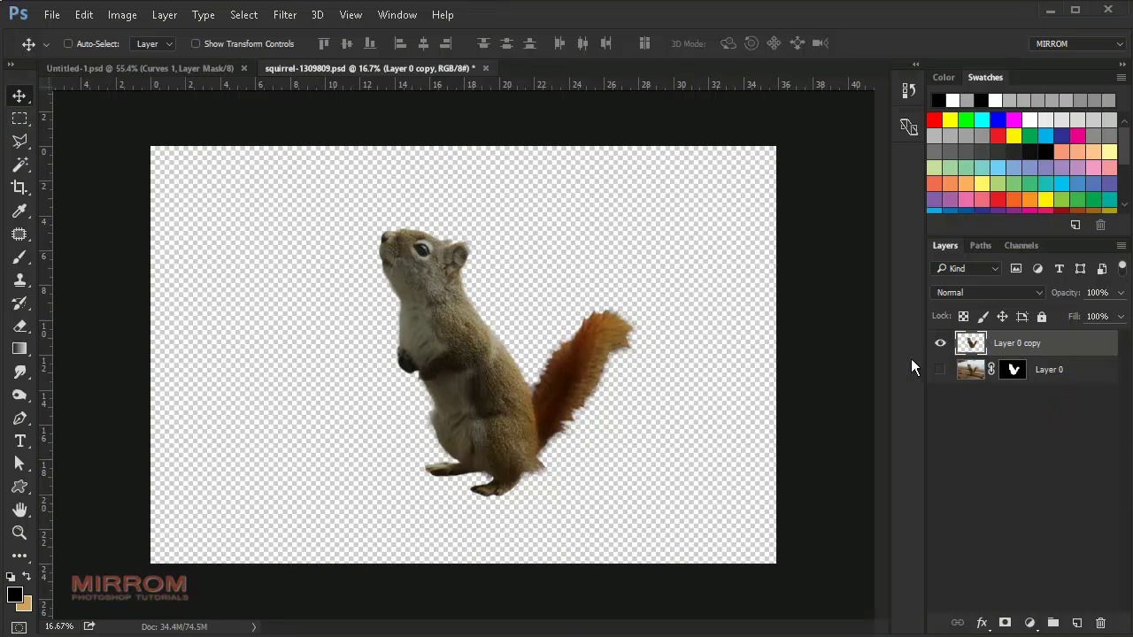
Rename the layer 'Squirrel', drag it into Untitled-1, and close the source without saving
double_click(1018, 345)
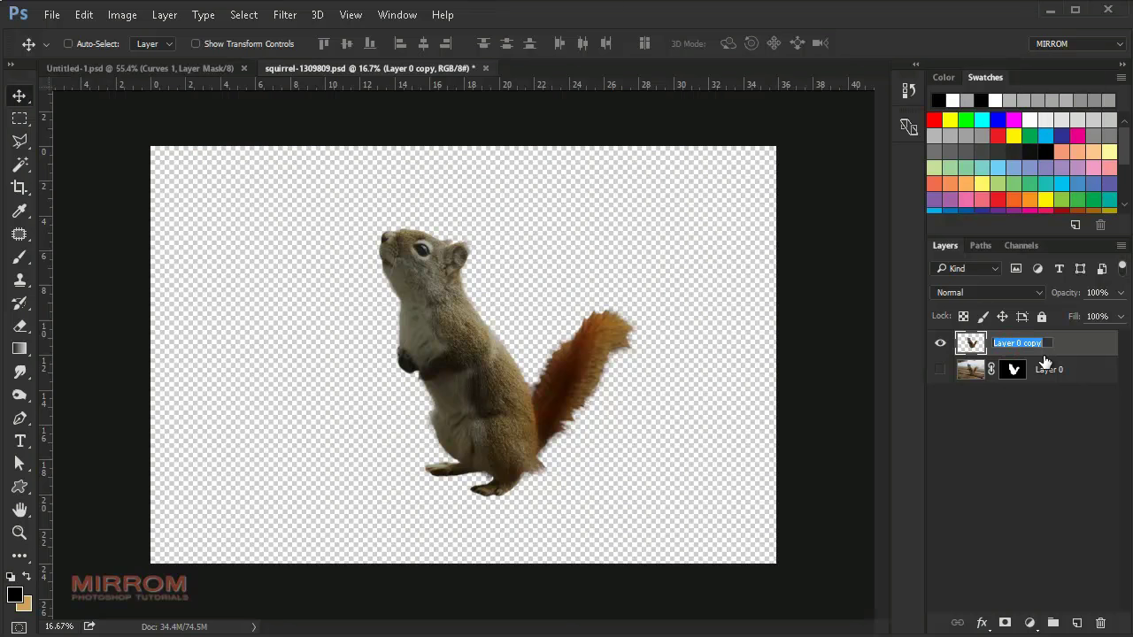
text(Squirr)
text(el)
key(Return)
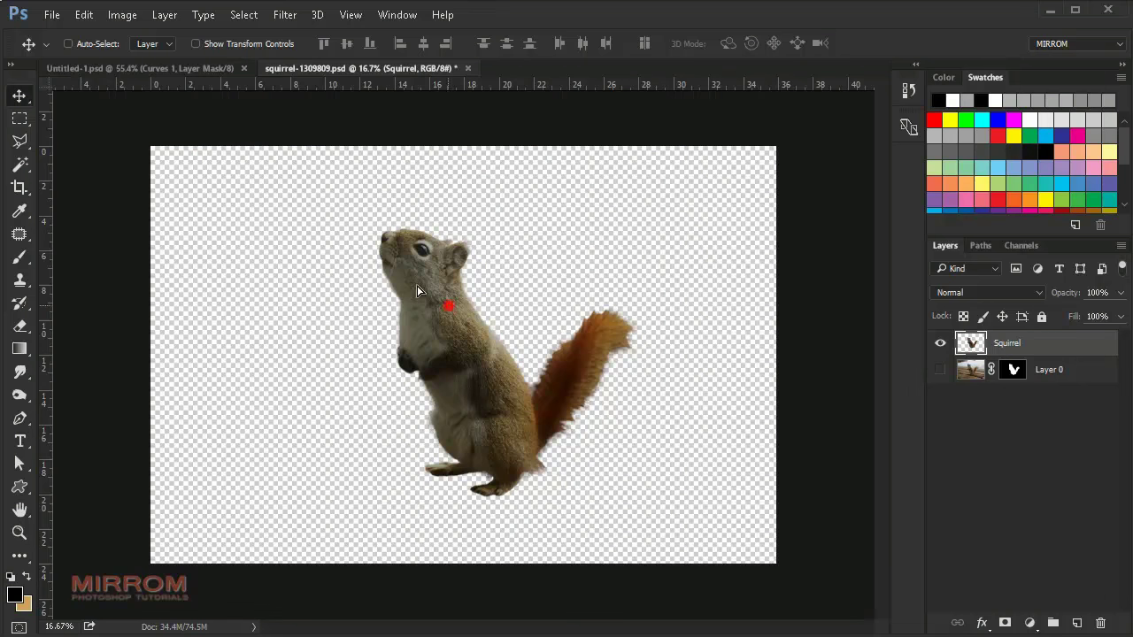
mouse_move(448, 303)
mouse_down()
mouse_move(212, 87)
mouse_move(301, 248)
mouse_up()
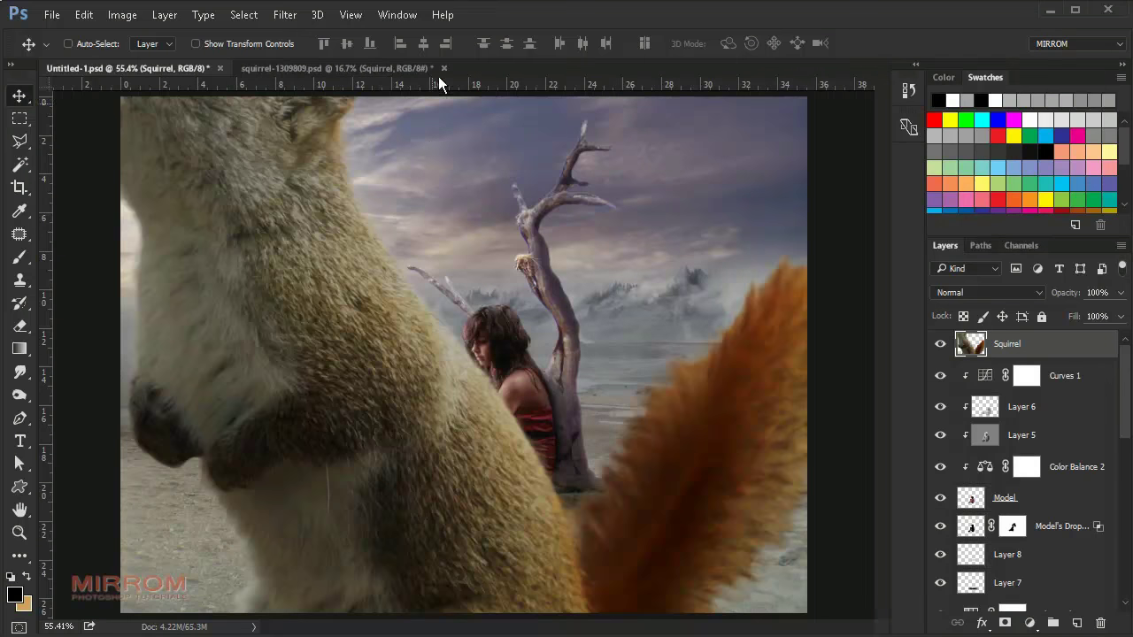
click(444, 68)
key(n)
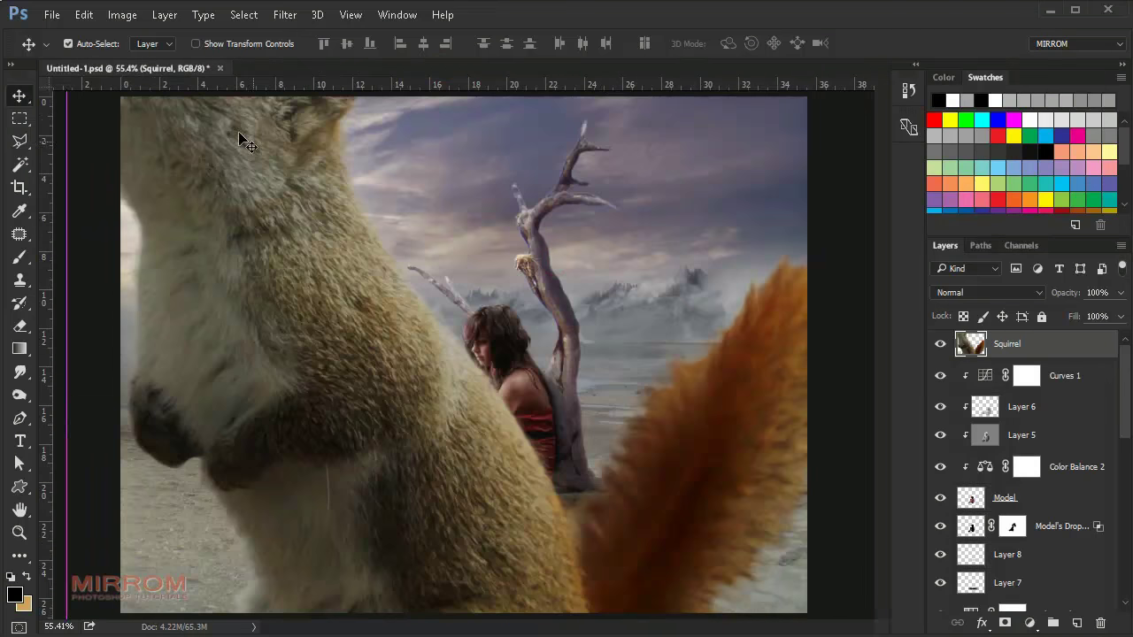
Scale the squirrel to about a quarter size and flip it horizontally on the sand
key(ctrl+t)
drag(239, 48, 168, 115)
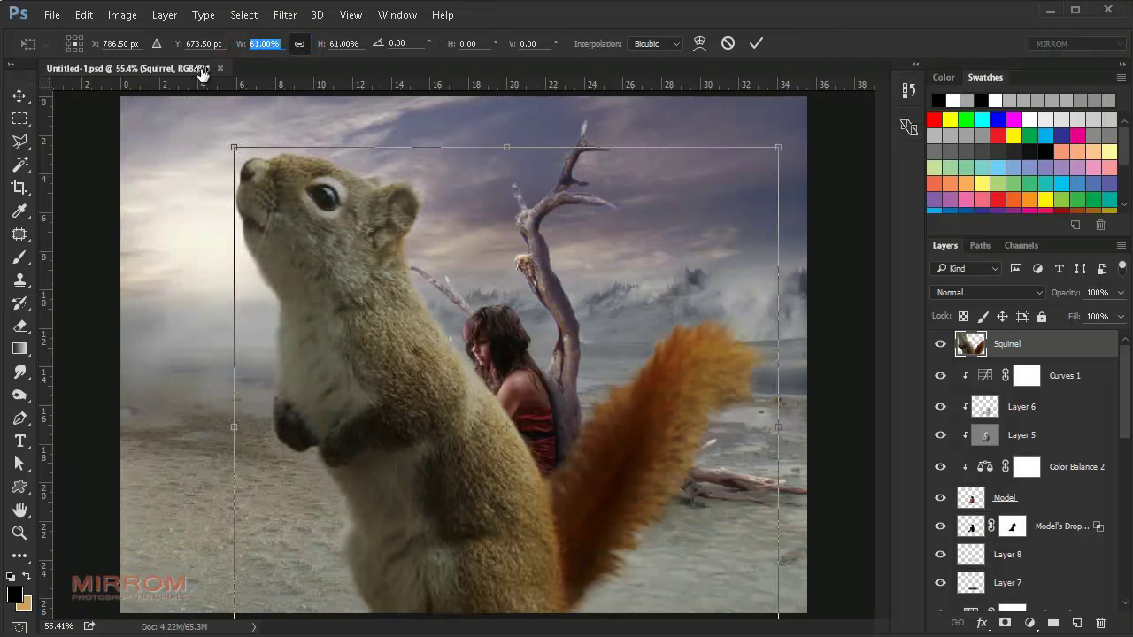
drag(388, 305, 496, 412)
right_click(368, 403)
drag(563, 483, 334, 450)
click(416, 366)
mouse_move(241, 404)
mouse_down()
mouse_move(269, 439)
mouse_move(294, 446)
mouse_up()
key(Return)
key(ctrl+plus)
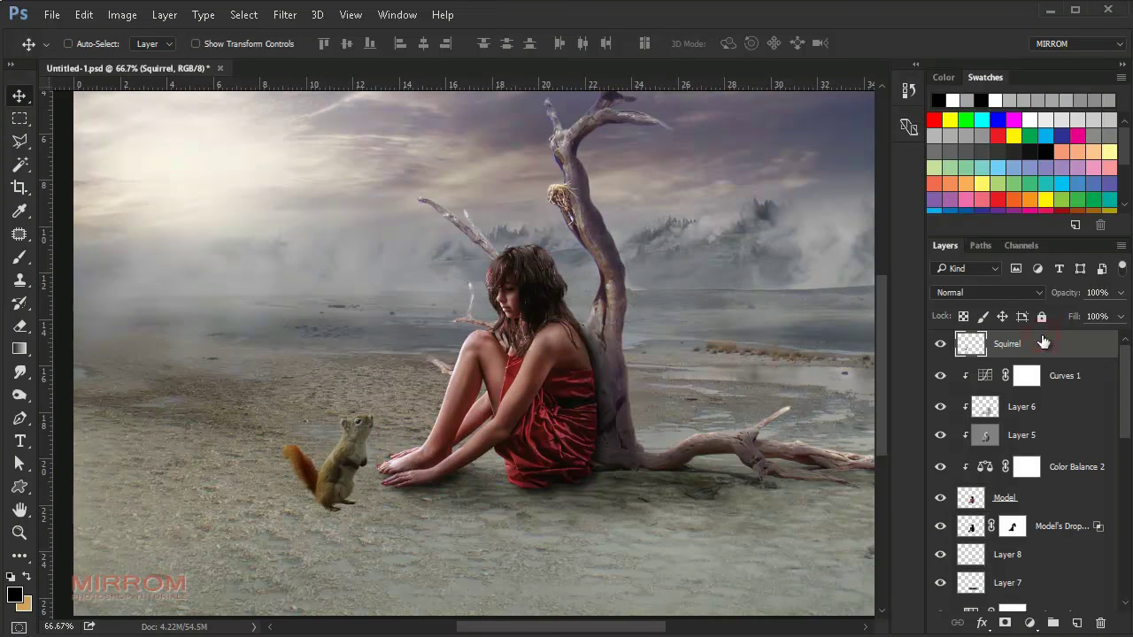
Add a Brightness/Contrast adjustment clipped to the squirrel, with Brightness 15
click(1029, 623)
click(1061, 311)
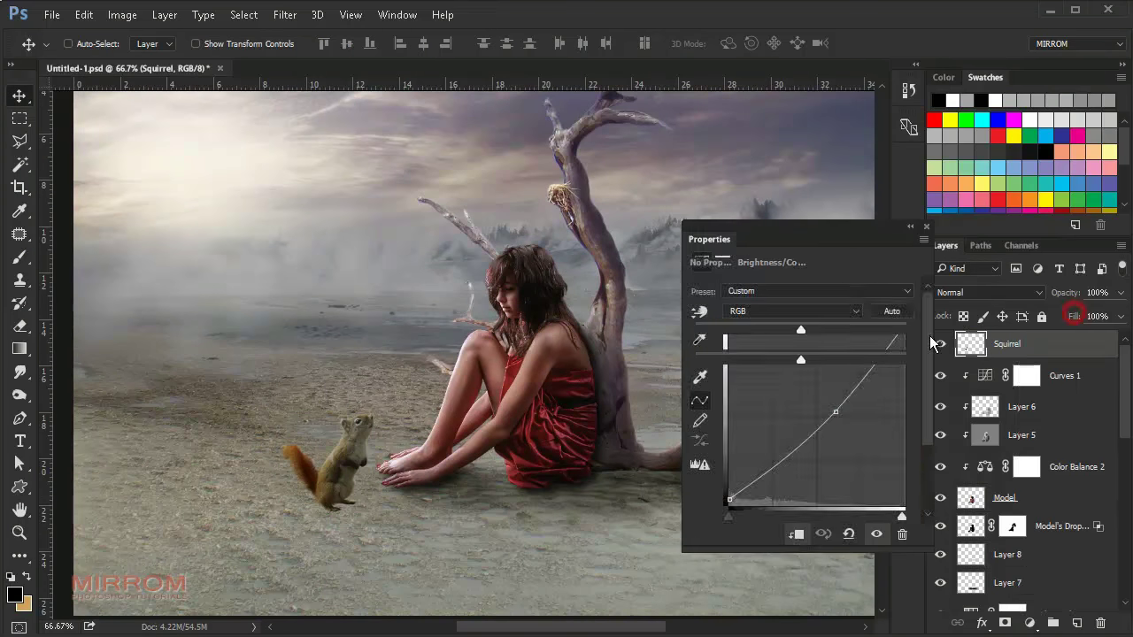
click(796, 535)
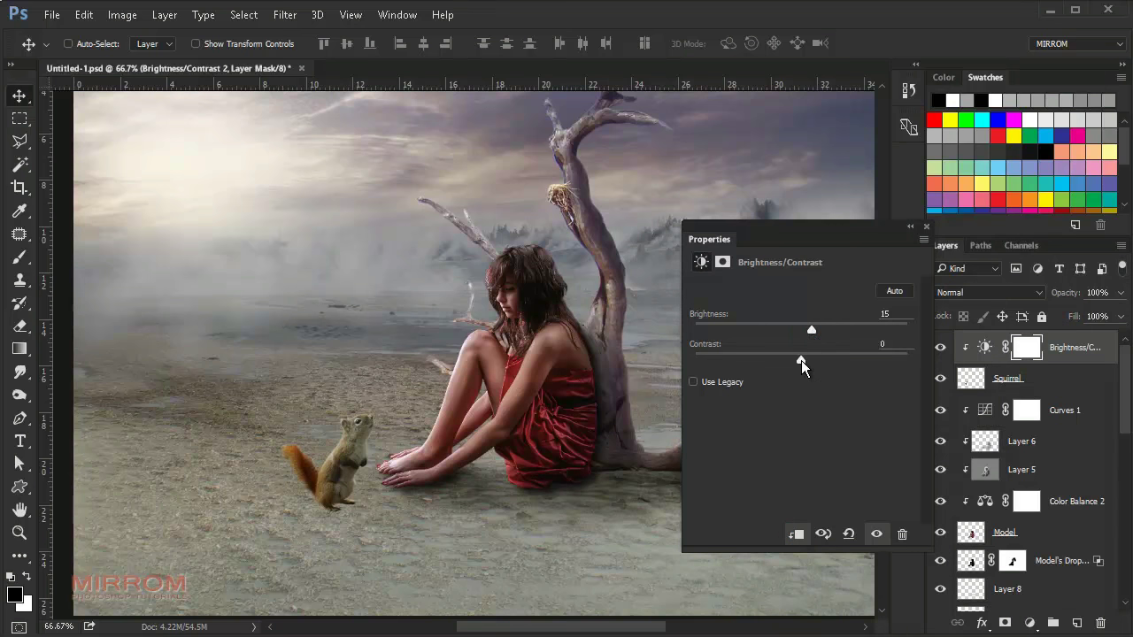
drag(807, 360, 829, 361)
click(899, 343)
click(926, 227)
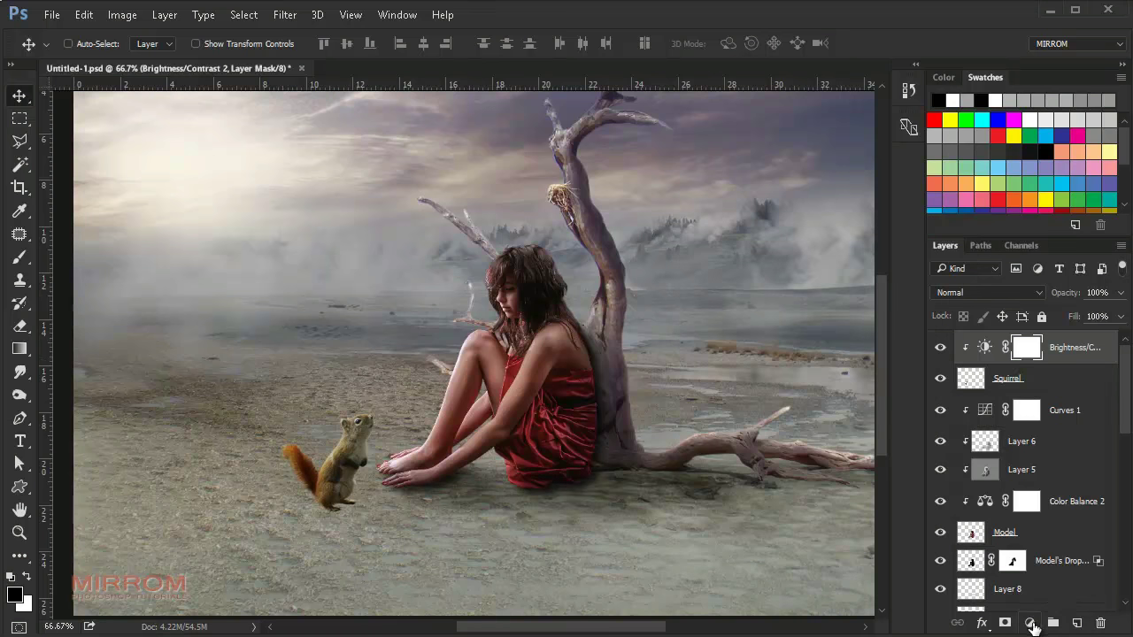
Add a clipped Color Balance with midtones Red +20, Magenta −13, Blue +5
click(1030, 623)
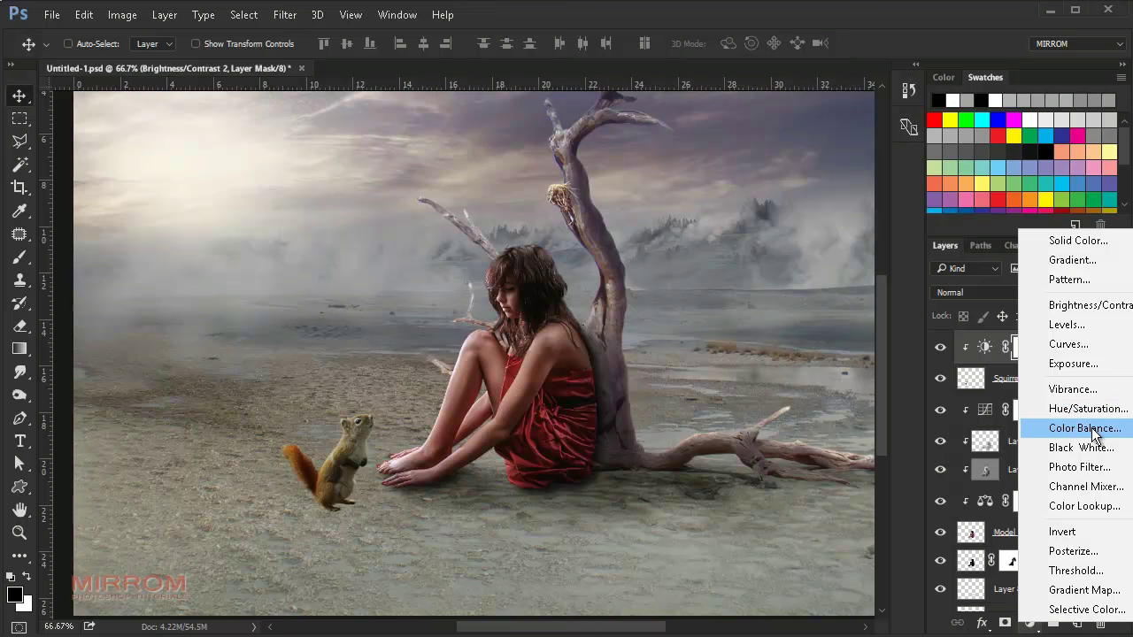
click(1090, 428)
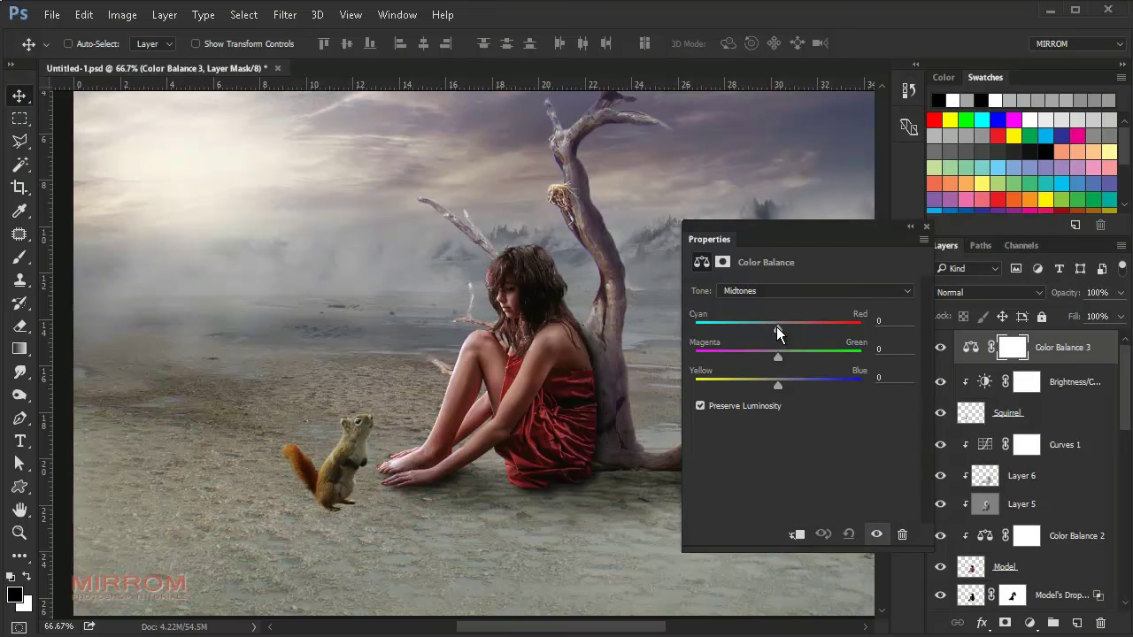
drag(776, 332, 795, 333)
click(796, 534)
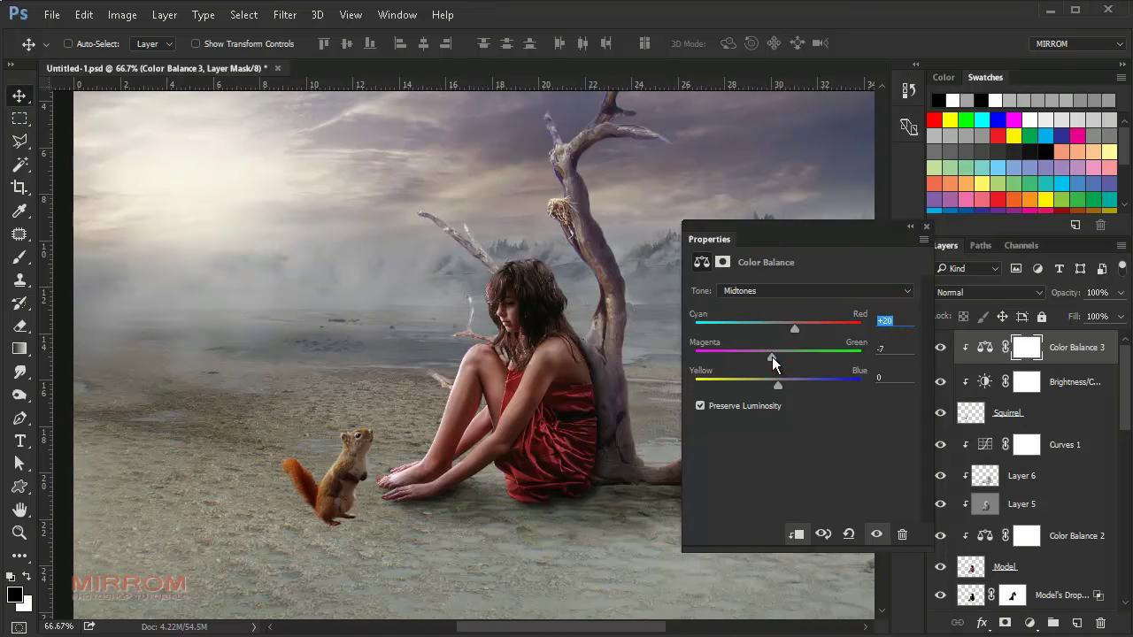
click(894, 350)
click(901, 379)
key(Up)
key(Up)
key(Up)
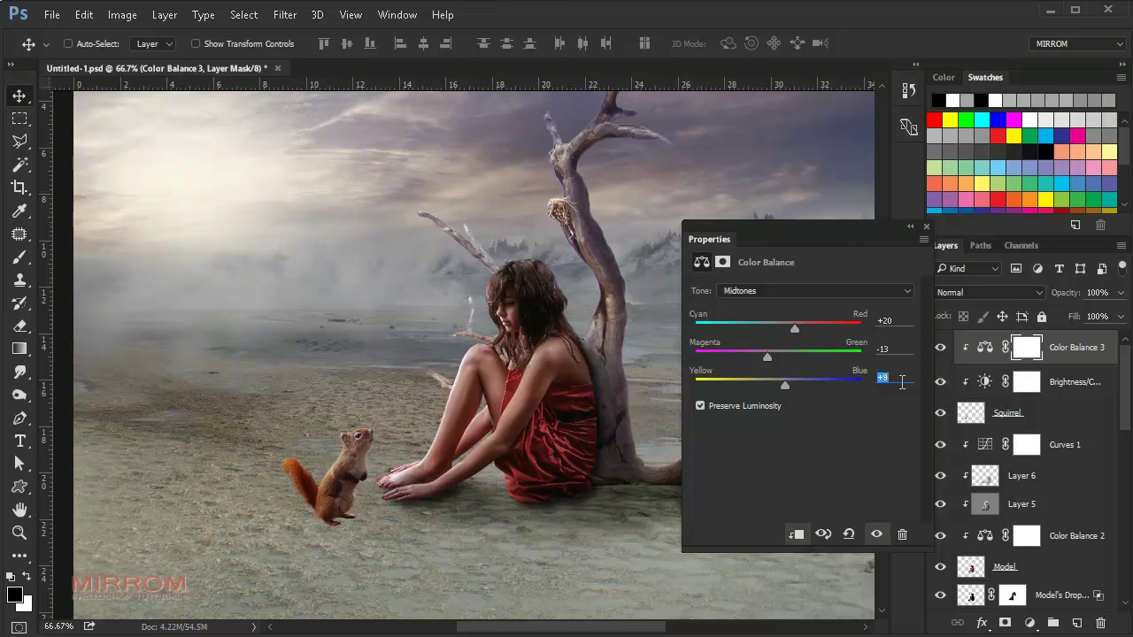
click(926, 227)
key(ctrl+2)
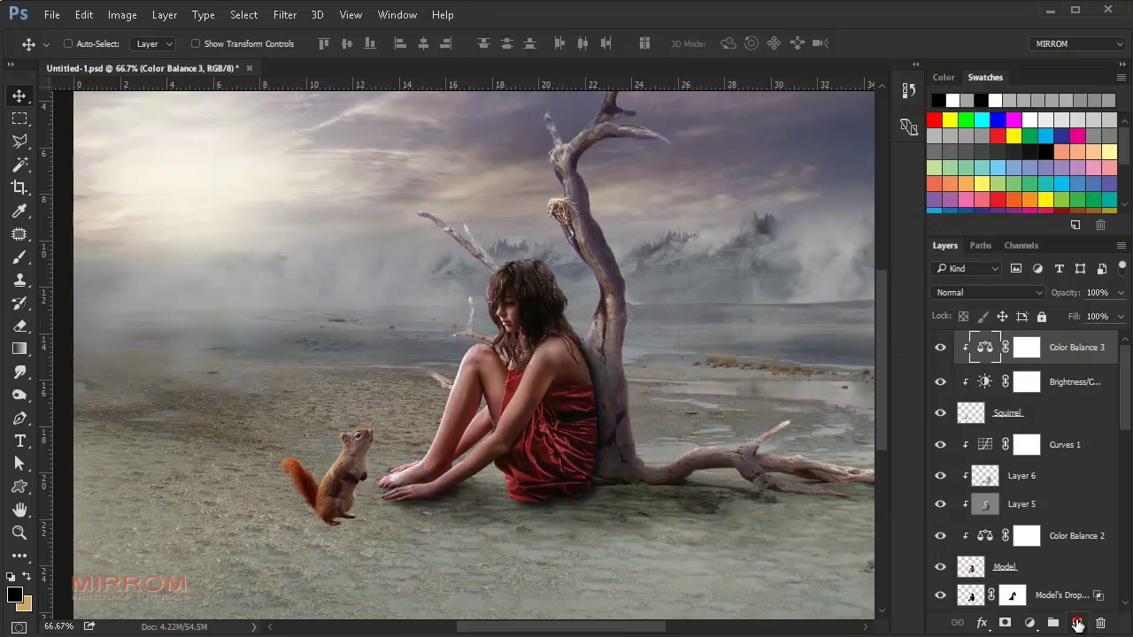
Add a clipped 50% gray layer in Overlay mode above the squirrel
click(1077, 625)
alt+click(1066, 361)
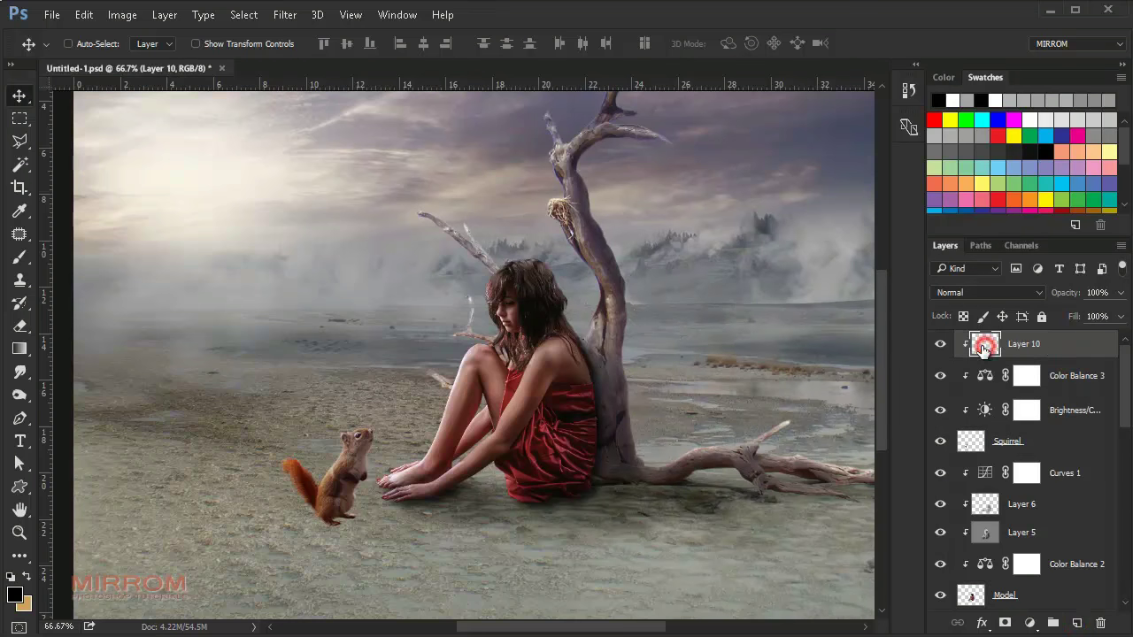
key(shift+F5)
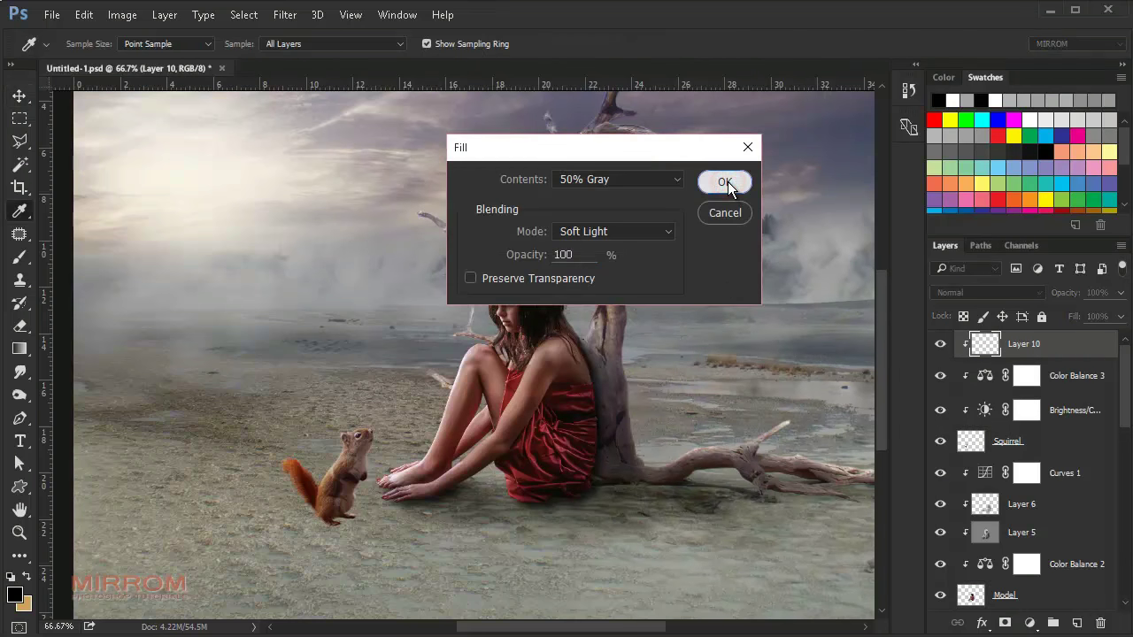
click(727, 182)
click(991, 292)
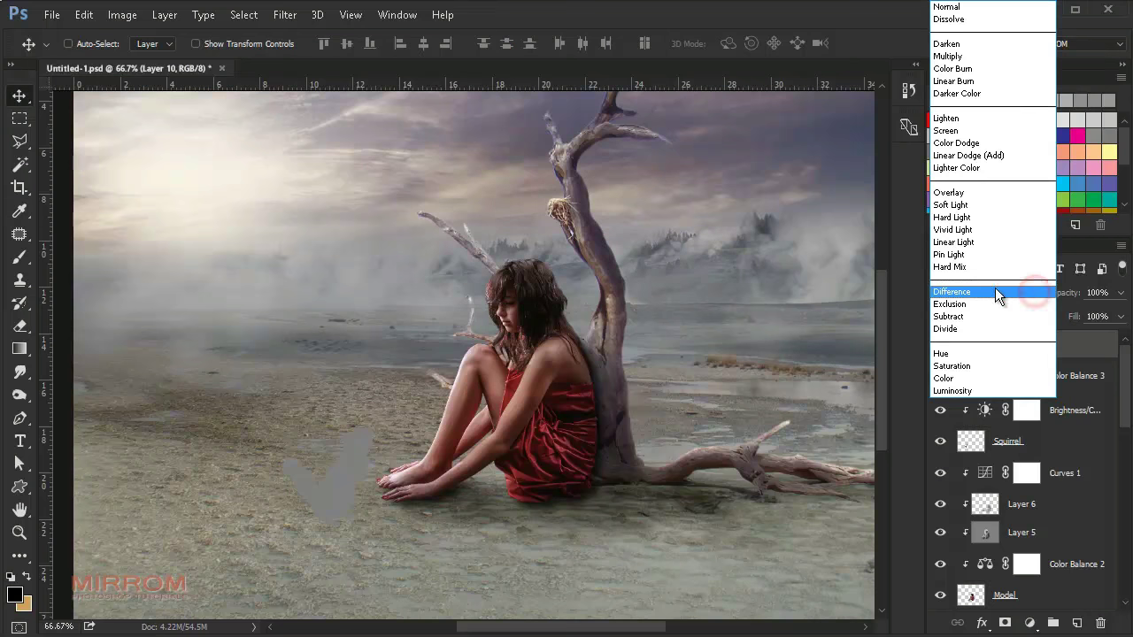
click(953, 193)
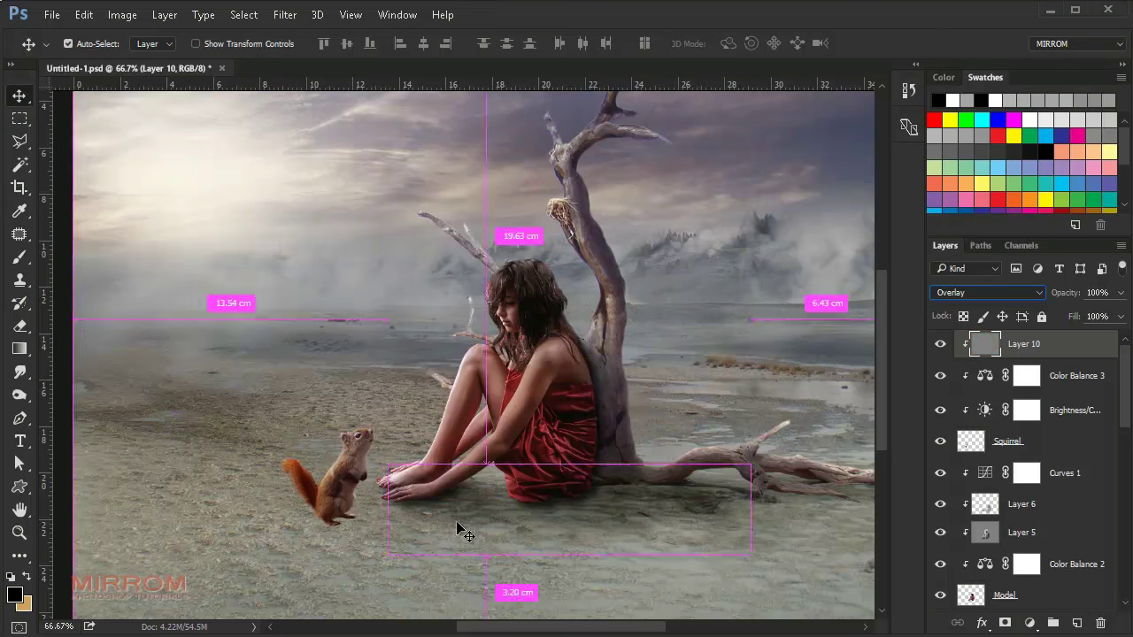
scroll(370, 533, up, 1)
Dodge part of the squirrel's body at 72% exposure with a 30 px brush
right_click(26, 406)
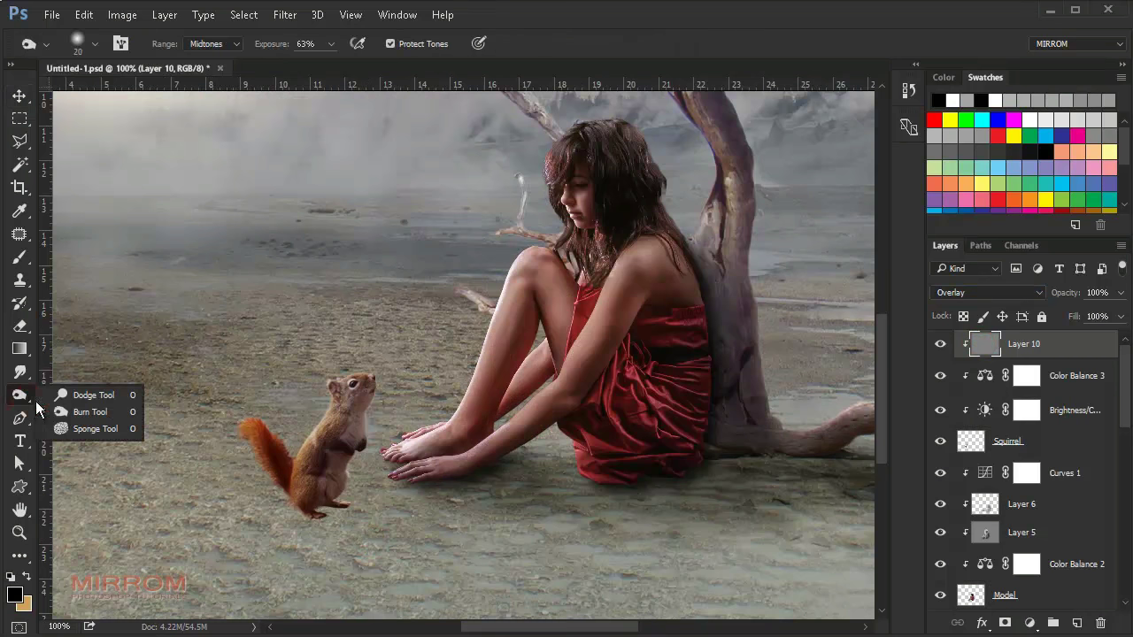
click(89, 392)
drag(269, 48, 278, 49)
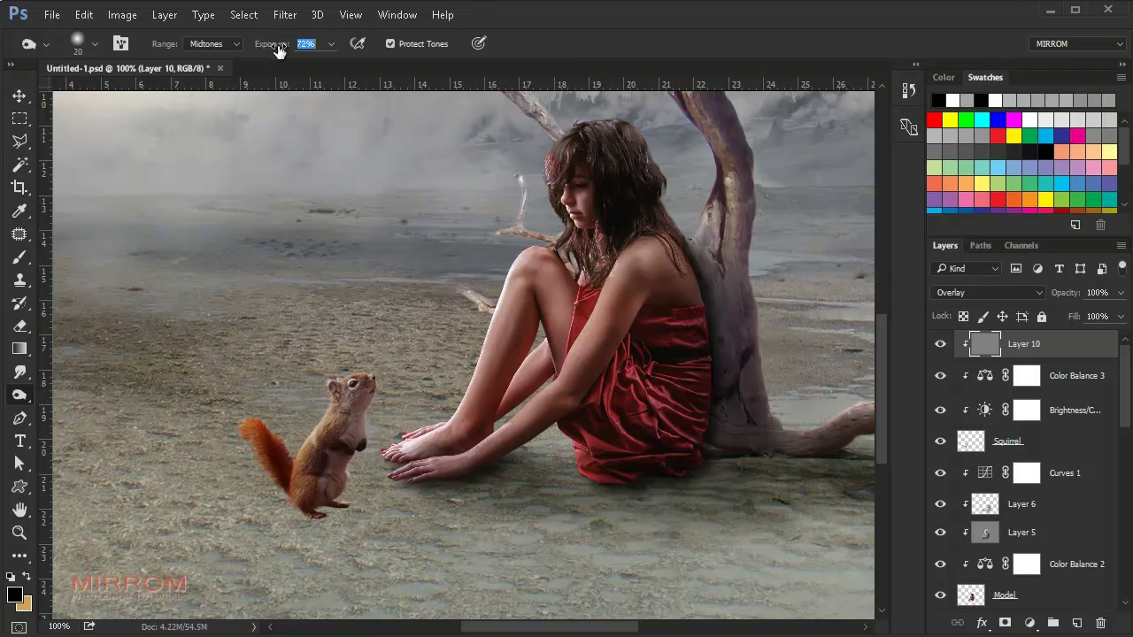
key(bracketright)
key(bracketright)
key(bracketleft)
mouse_move(320, 459)
mouse_down()
mouse_move(308, 488)
mouse_move(354, 392)
mouse_up()
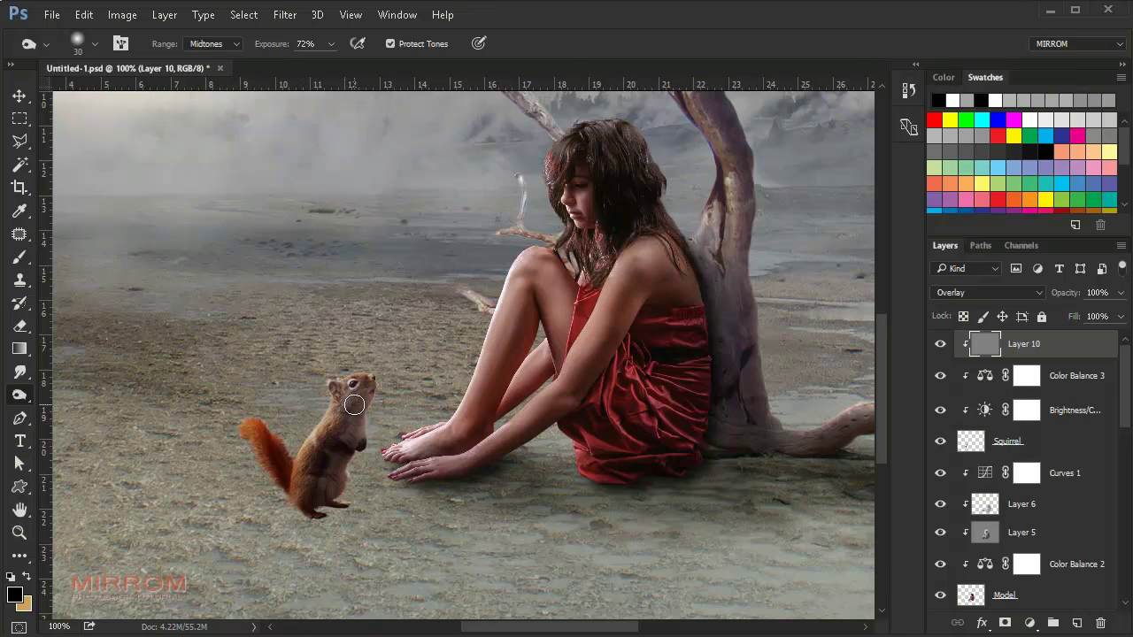
Burn the ground around the squirrel's feet, then dodge its tail and back at 90%
key(bracketleft)
key(bracketleft)
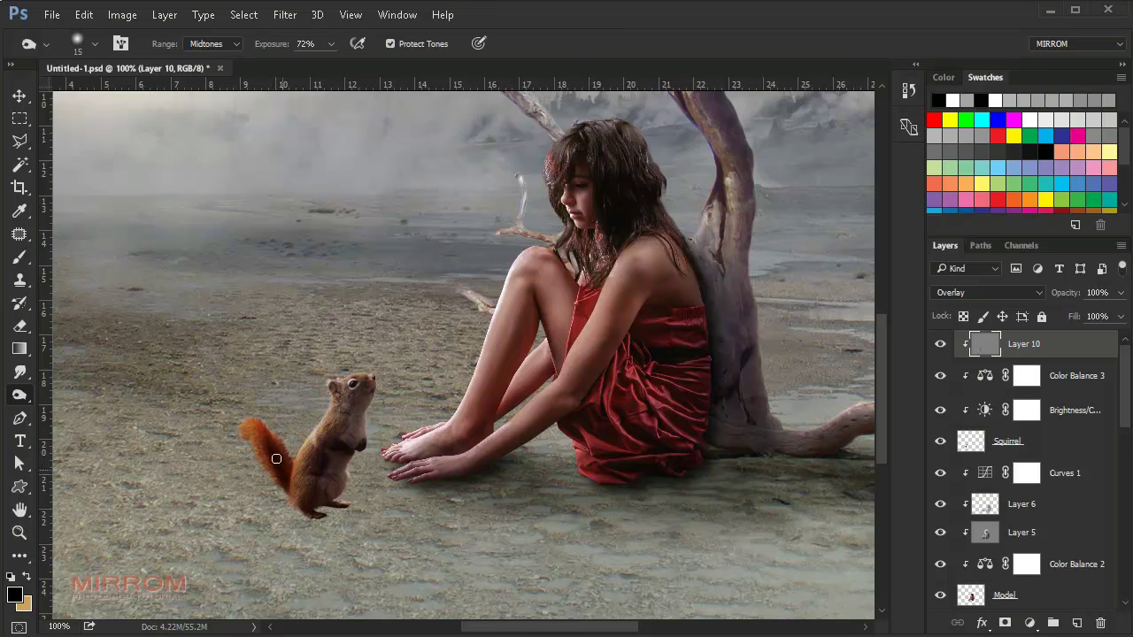
drag(314, 520, 349, 514)
drag(19, 394, 80, 400)
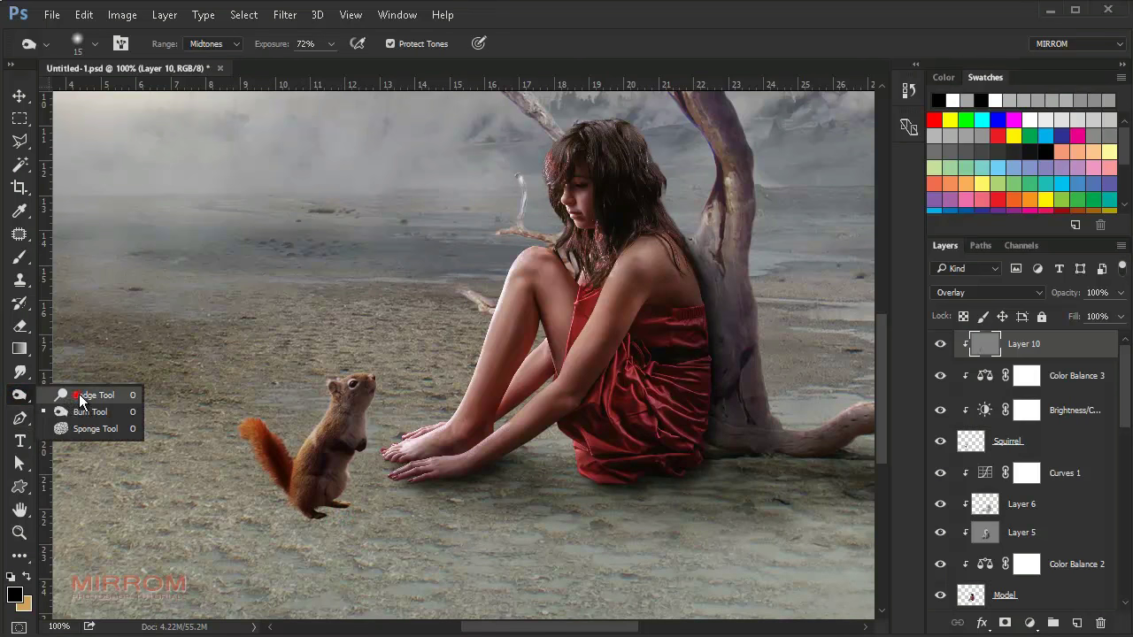
click(80, 397)
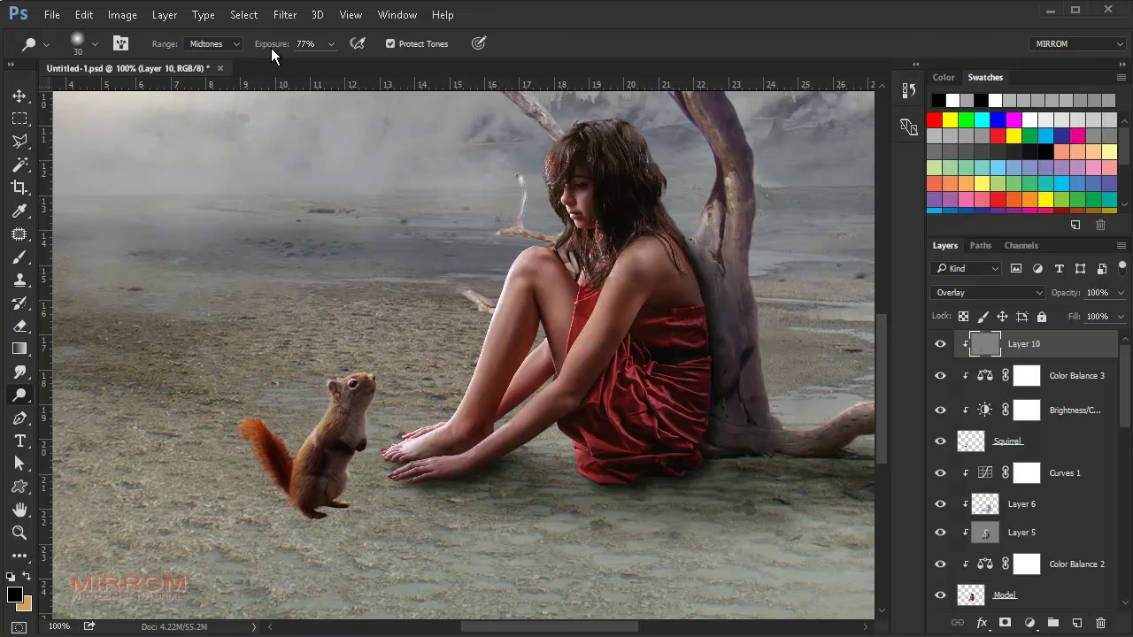
drag(271, 48, 282, 49)
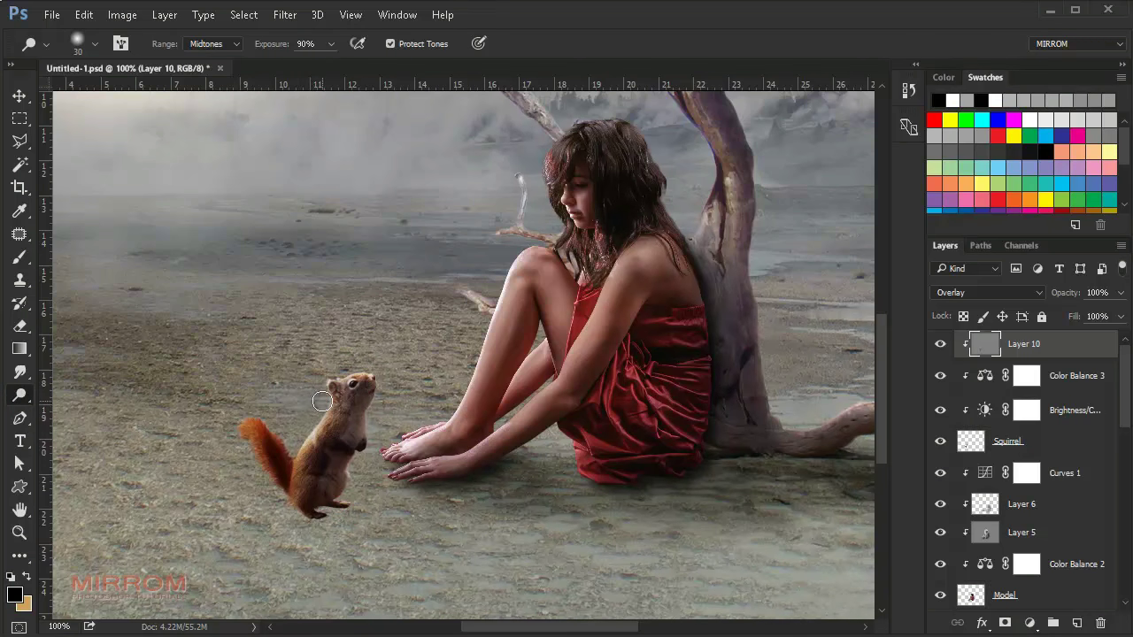
mouse_move(321, 402)
mouse_down()
mouse_move(288, 438)
mouse_move(248, 424)
mouse_move(265, 486)
mouse_move(273, 419)
mouse_up()
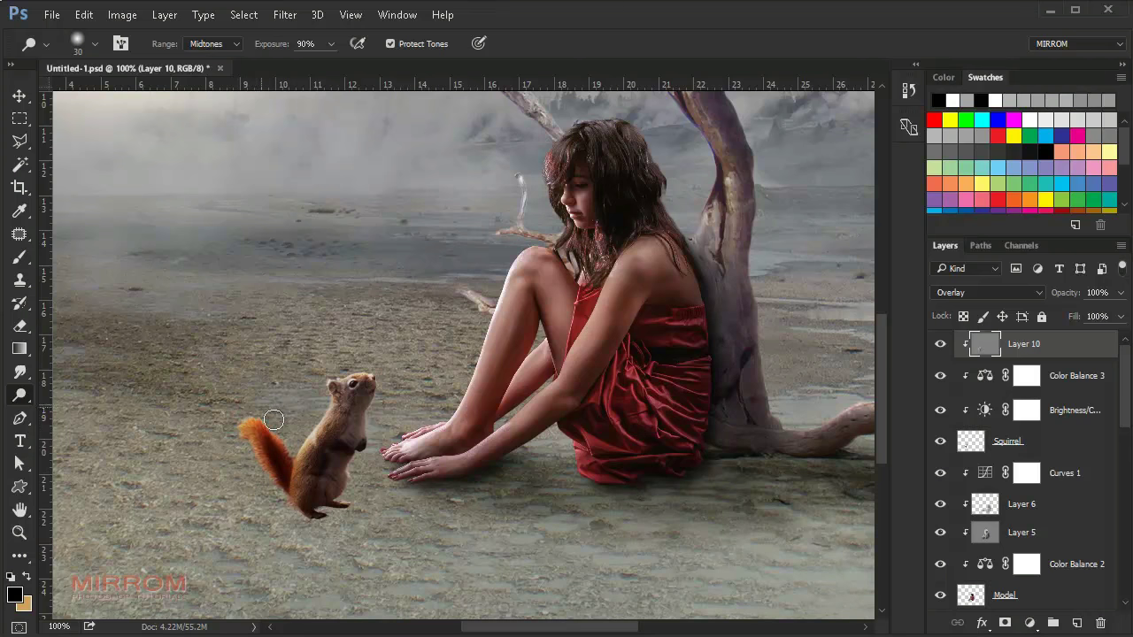
Select the Squirrel layer and the Smudge tool with the 39 px scatter brush
click(1006, 441)
right_click(20, 372)
click(75, 410)
right_click(337, 146)
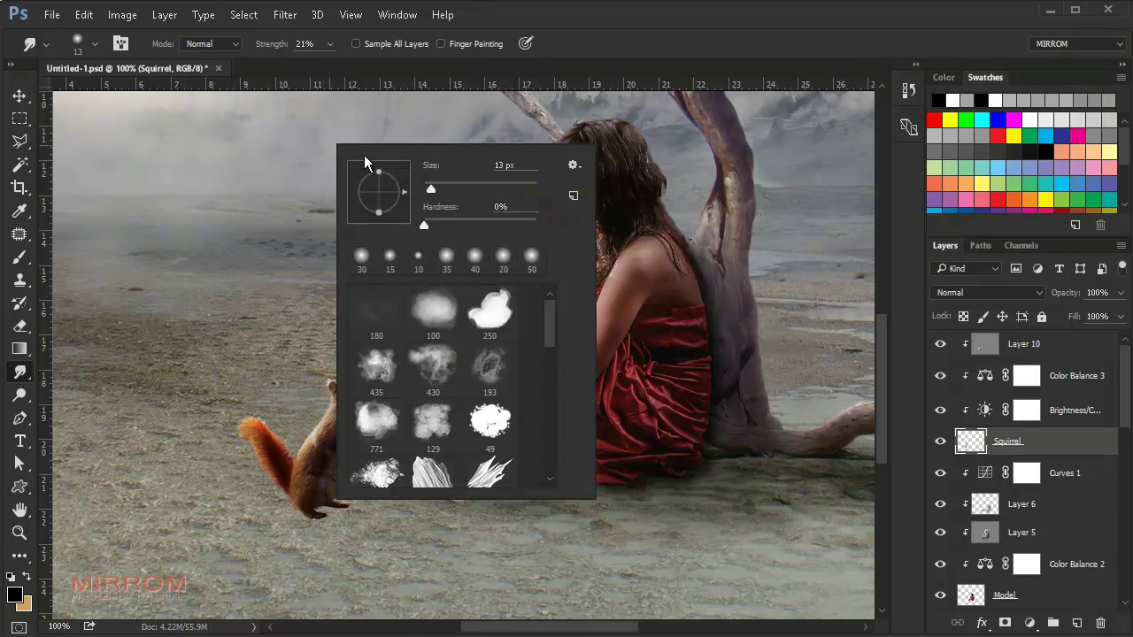
scroll(482, 389, down, 2)
scroll(482, 389, down, 3)
click(489, 423)
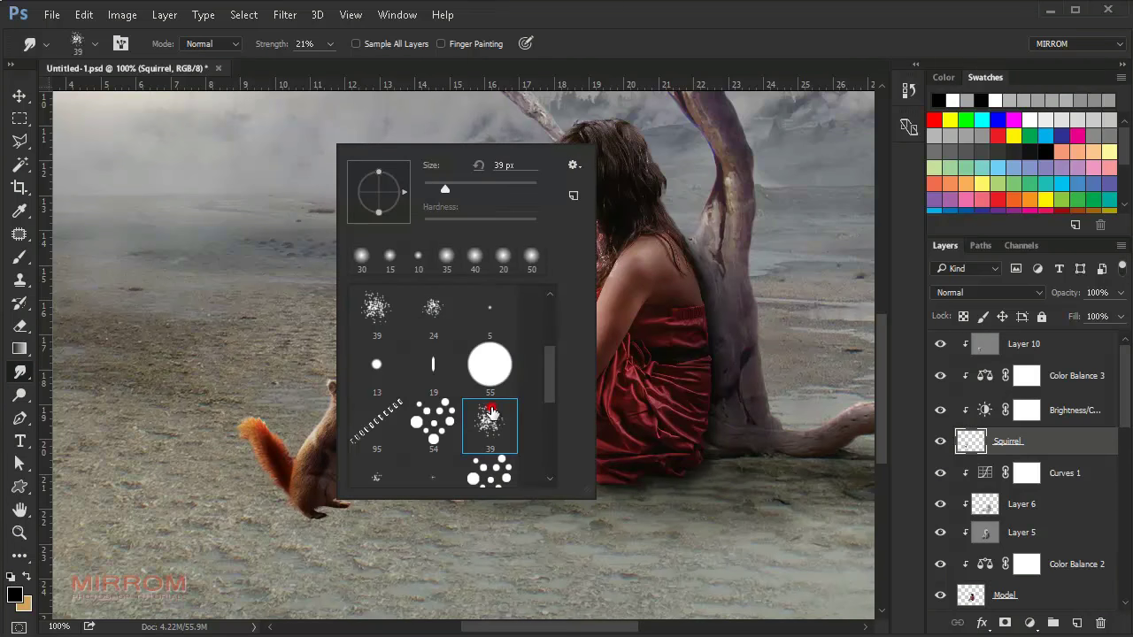
click(266, 372)
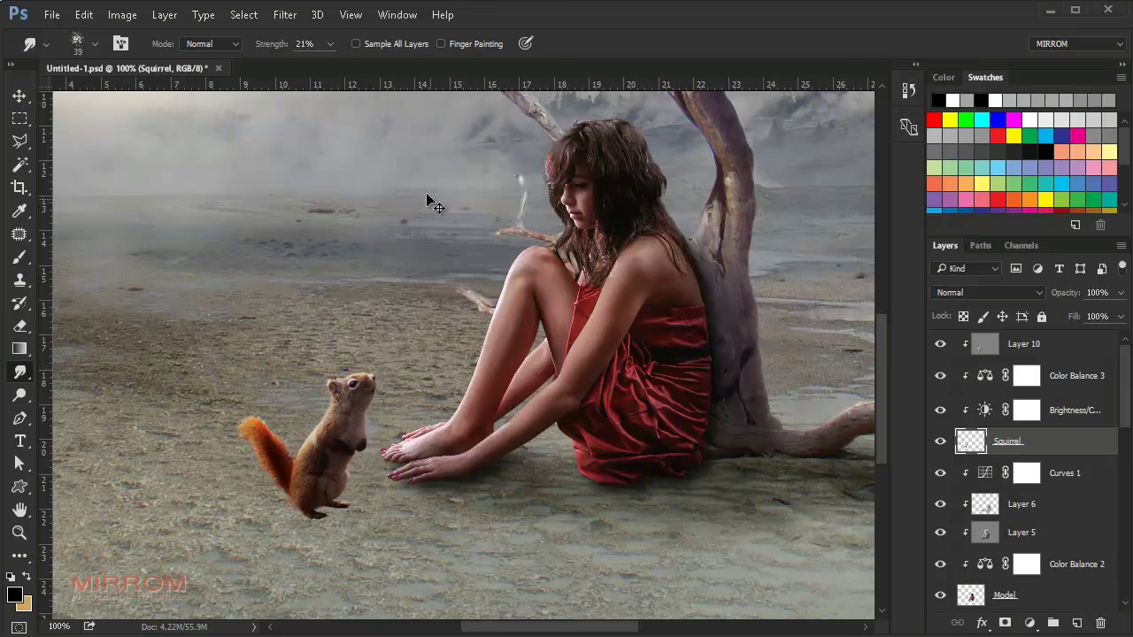
Smudge the squirrel's tail, belly and back edges into wispy fur strands
key(3)
scroll(274, 438, up, 2)
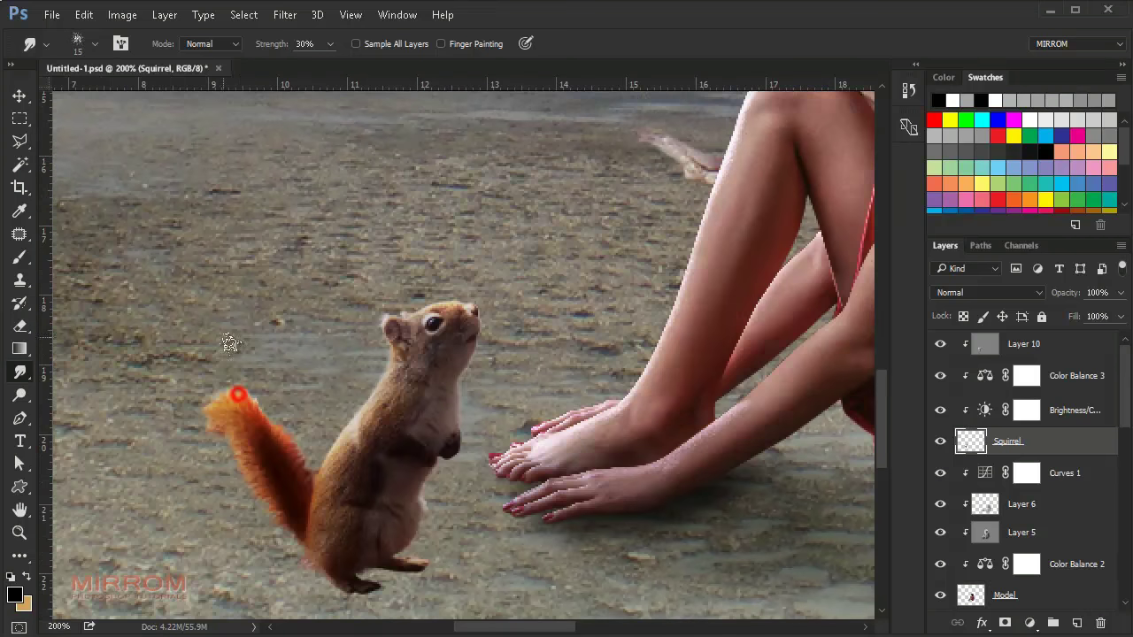
key(3)
key(7)
drag(219, 390, 292, 542)
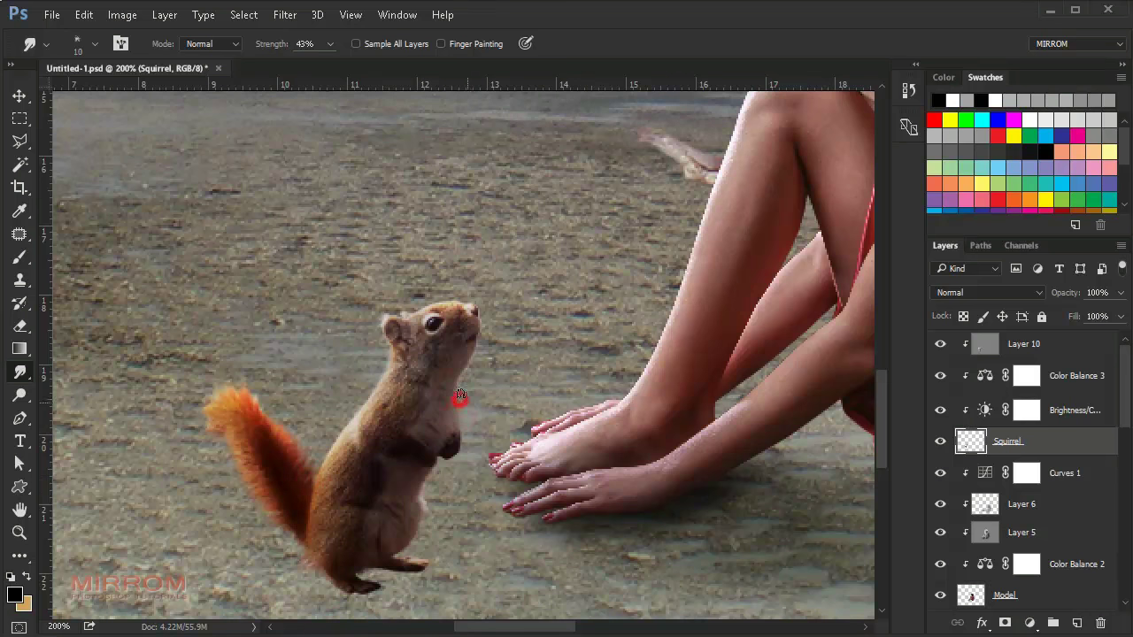
key(bracketright)
key(bracketright)
drag(430, 506, 438, 541)
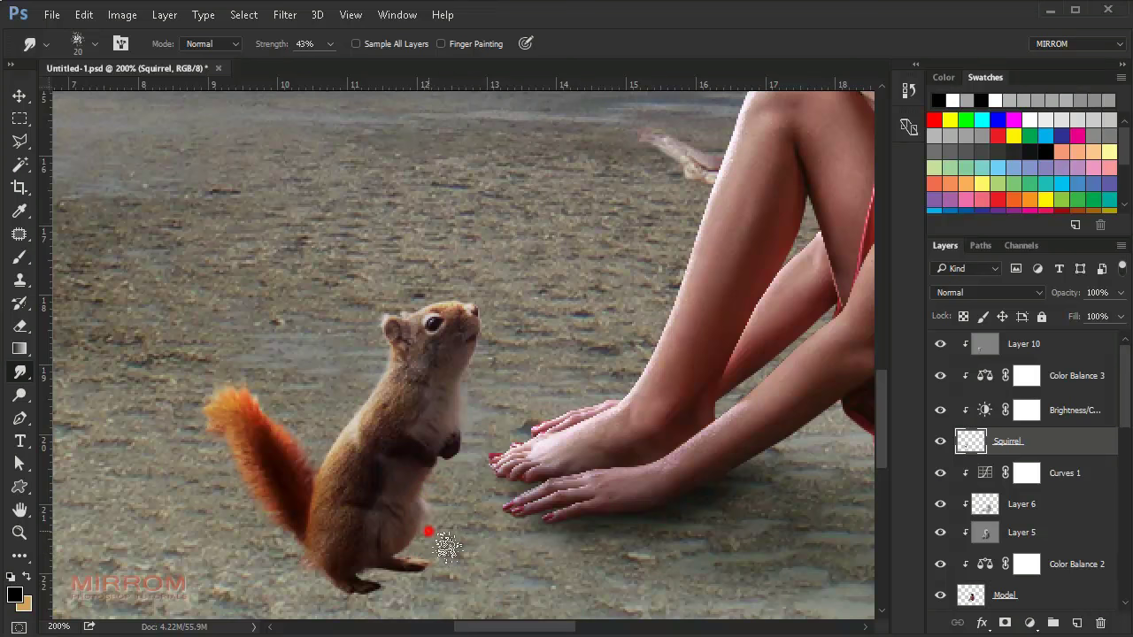
drag(358, 416, 307, 431)
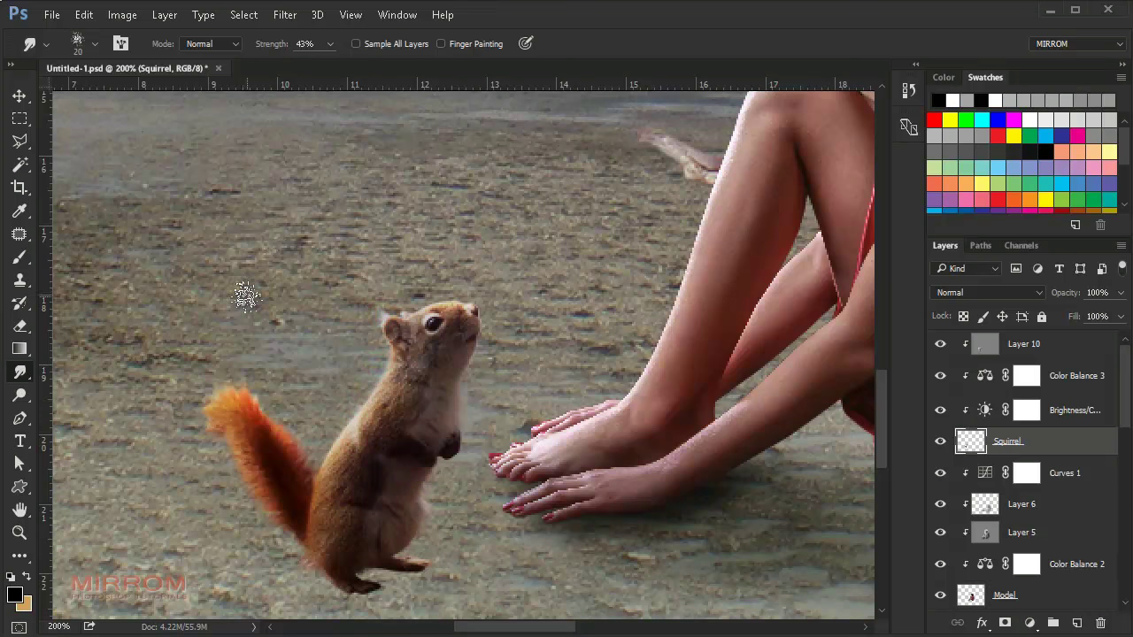
key(bracketleft)
key(bracketleft)
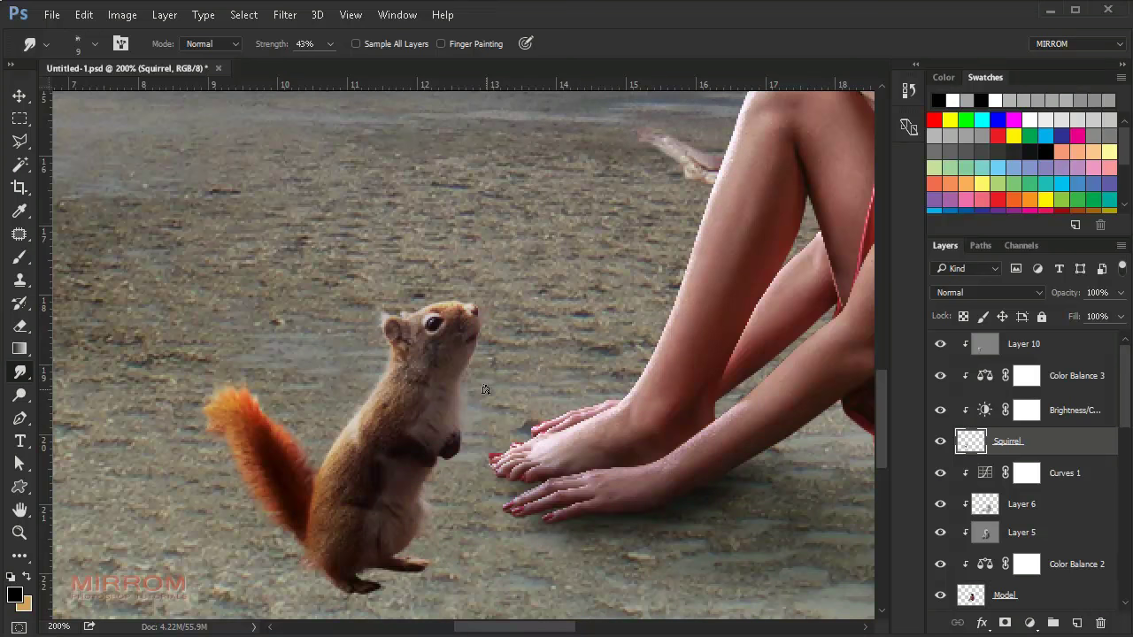
key(ctrl+0)
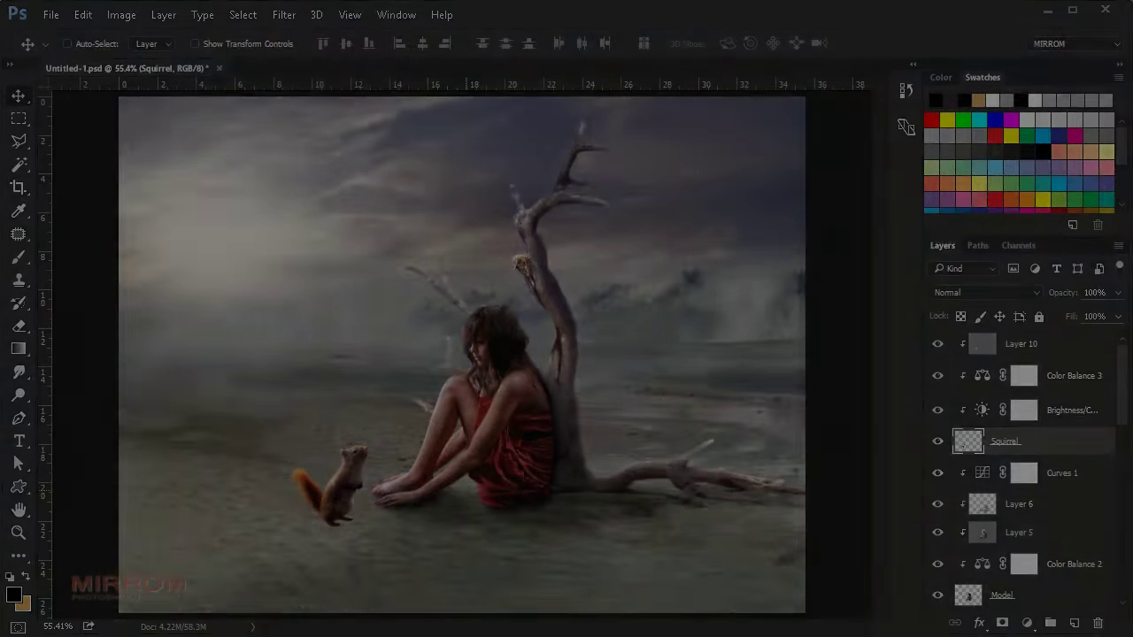
Enable a Drop Shadow on the Squirrel layer and set its angle to 130°
key(ctrl+plus)
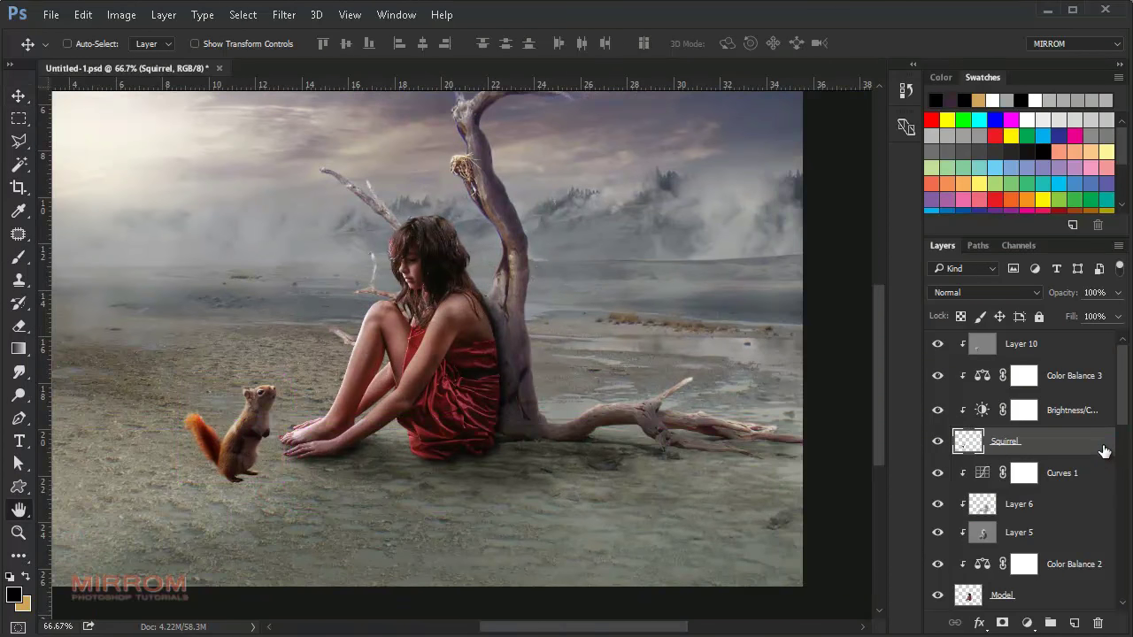
double_click(1105, 445)
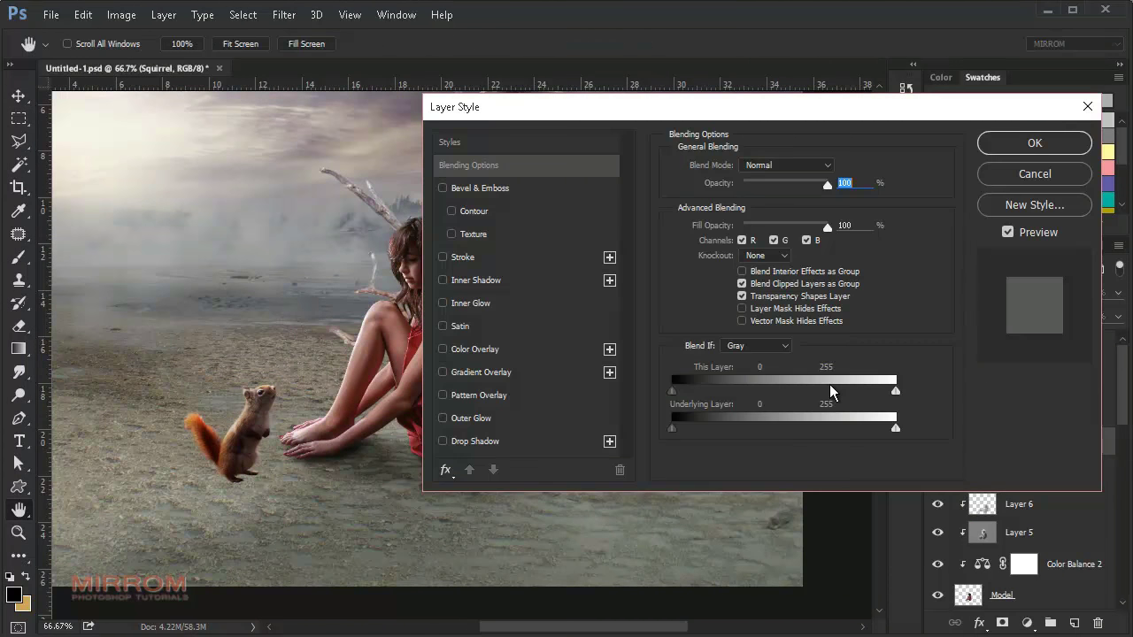
click(476, 441)
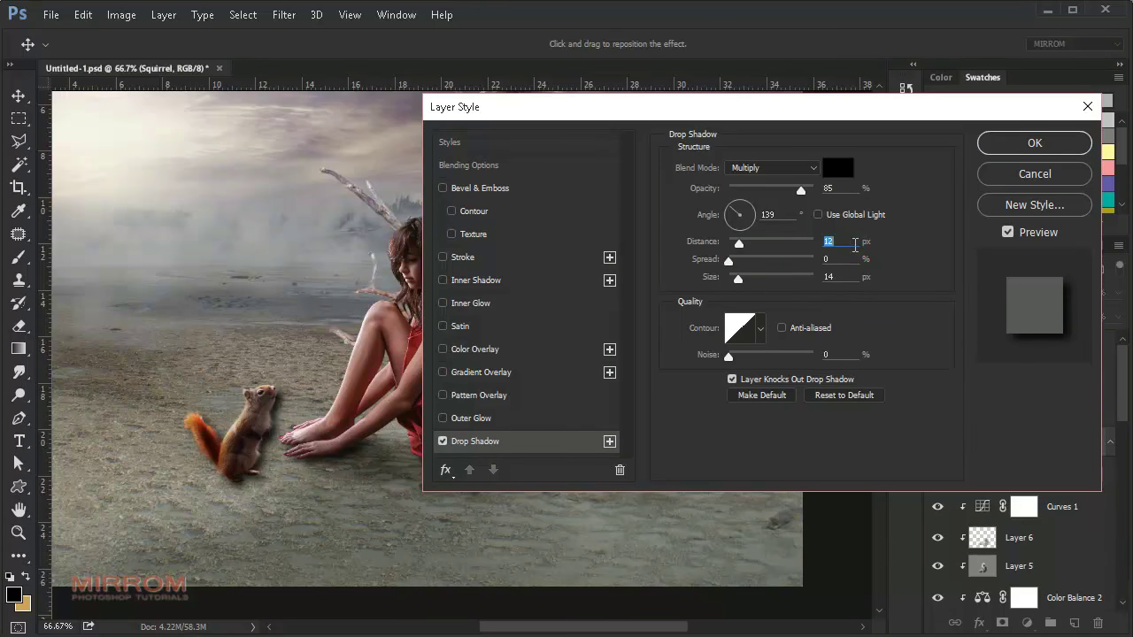
key(Up)
key(Up)
key(Up)
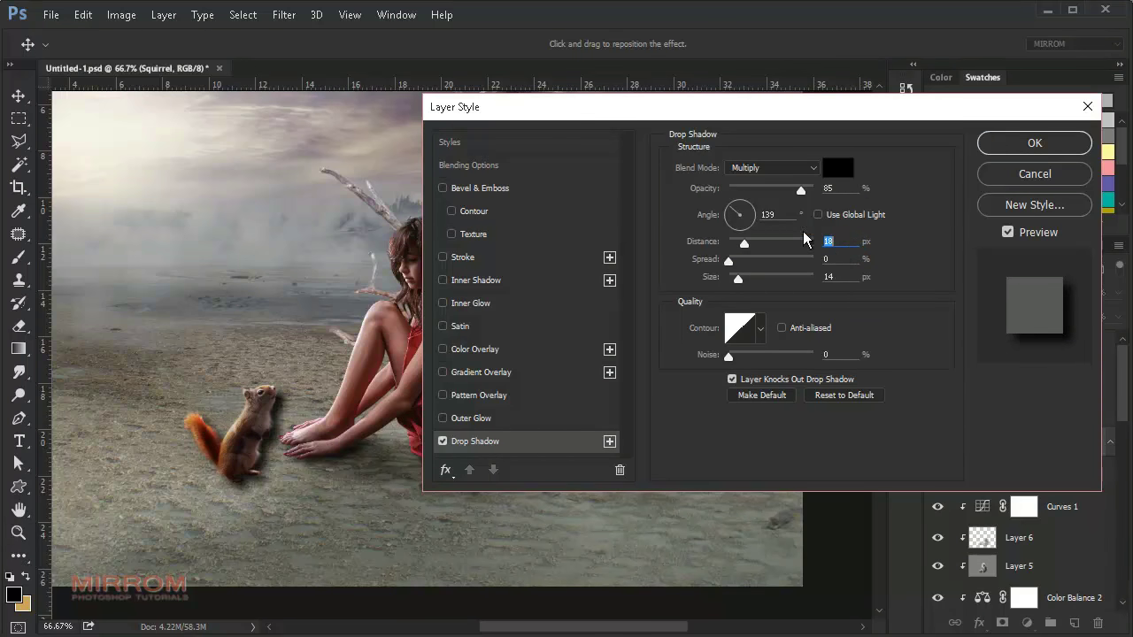
click(784, 214)
key(Down)
key(Down)
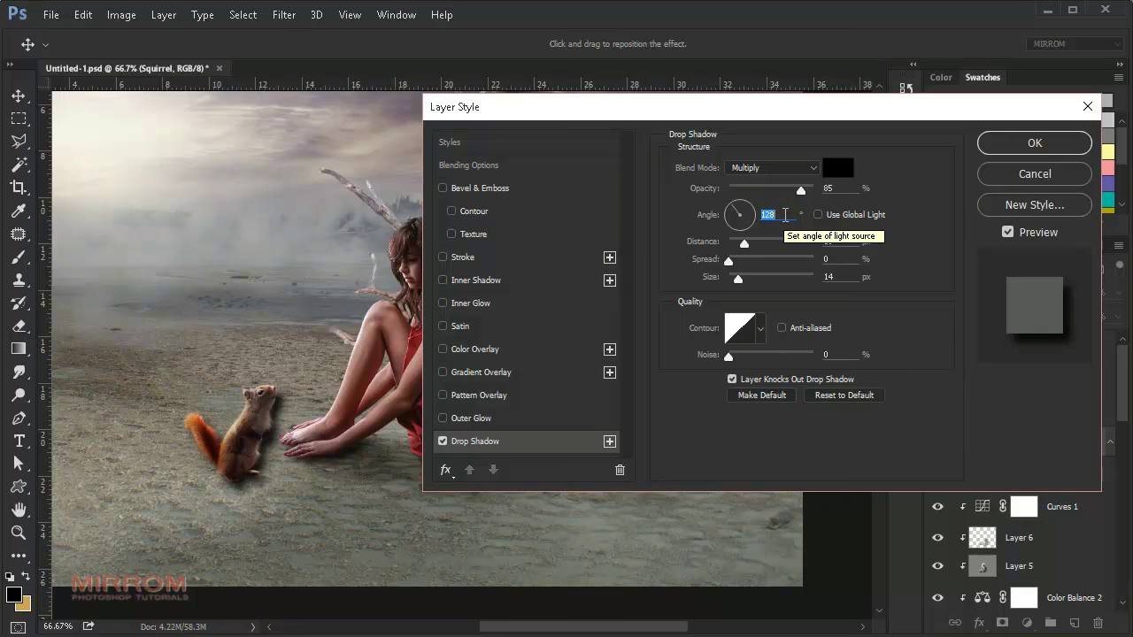
text(130)
click(836, 276)
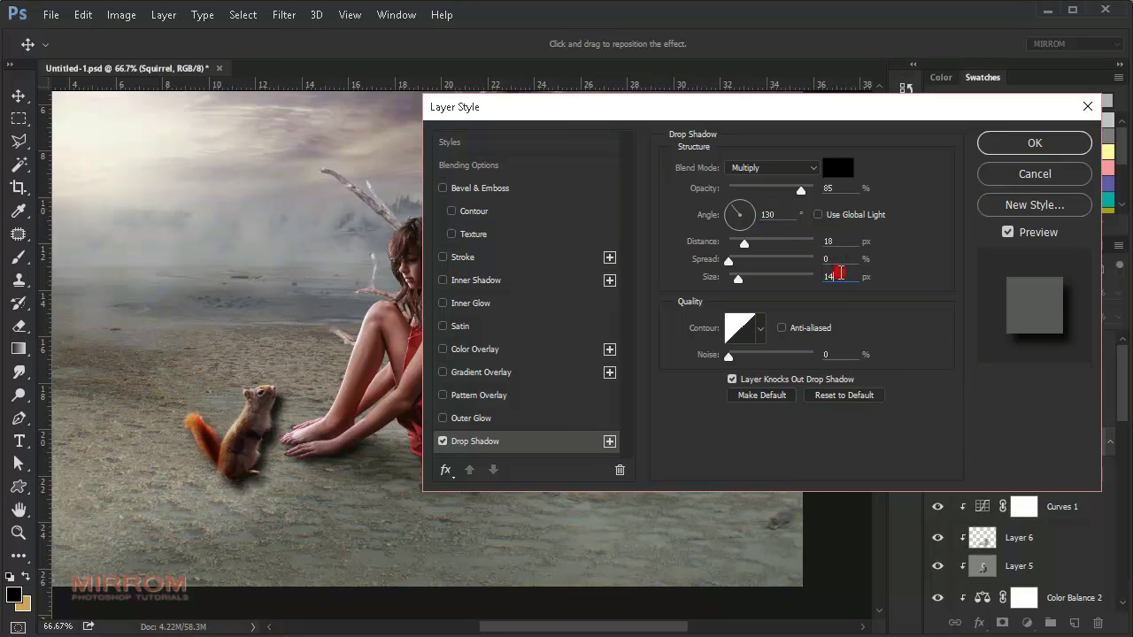
key(Down)
key(Down)
key(Down)
Set the shadow's distance to 9 px, size 11 px and opacity 87%, then confirm
click(837, 245)
key(Down)
key(Down)
key(Down)
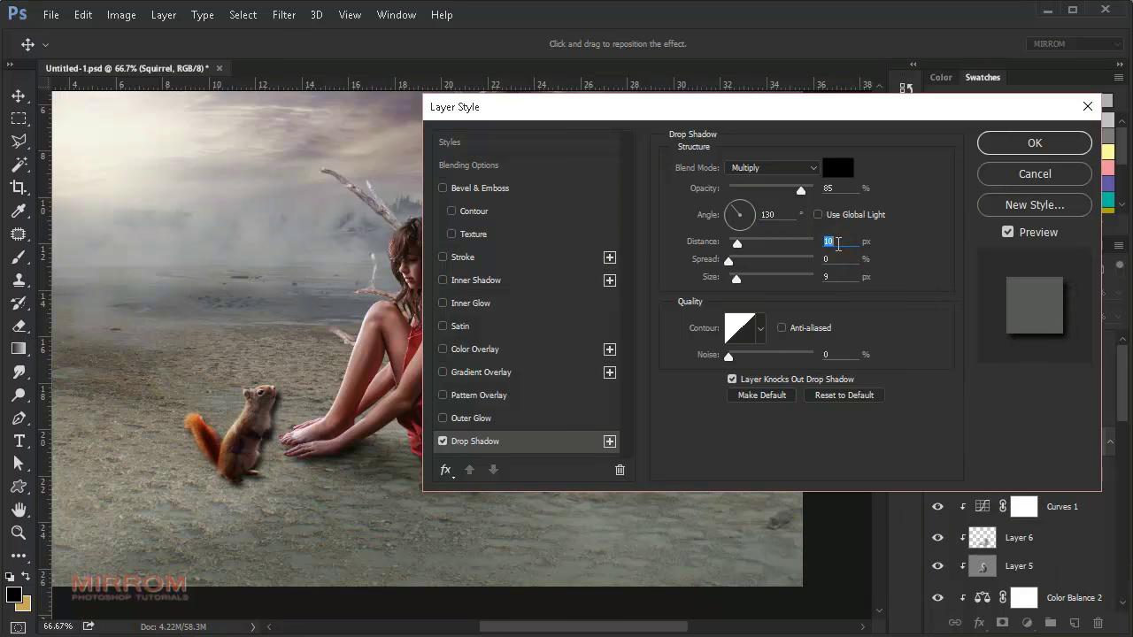
key(Down)
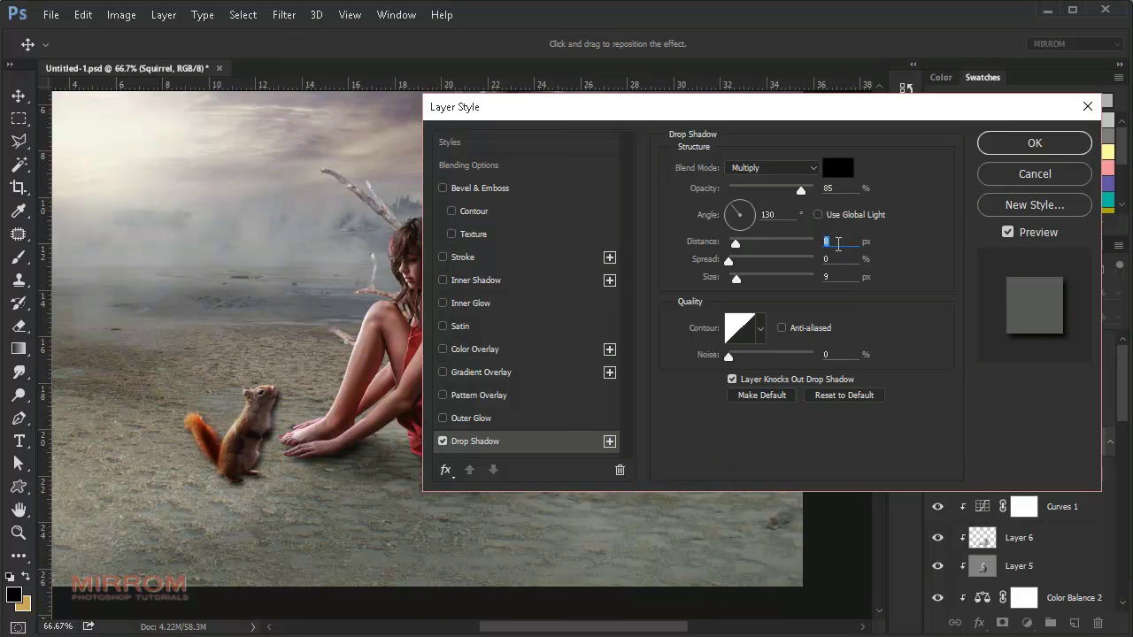
key(Down)
key(Up)
click(840, 276)
key(Up)
key(Up)
click(838, 188)
key(Up)
key(Up)
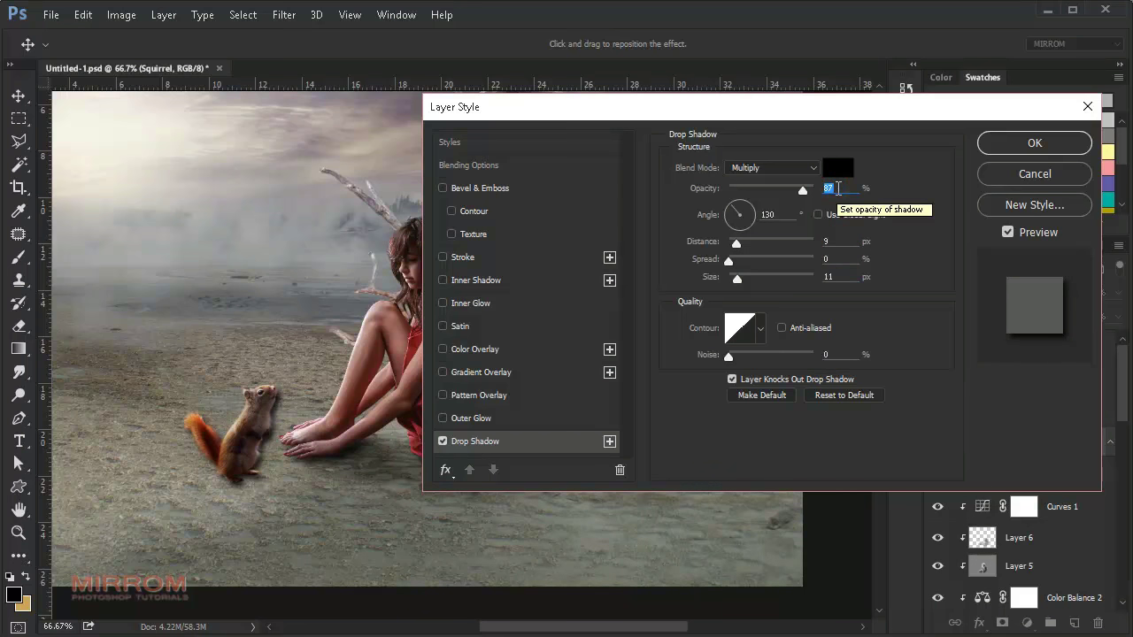
click(1031, 143)
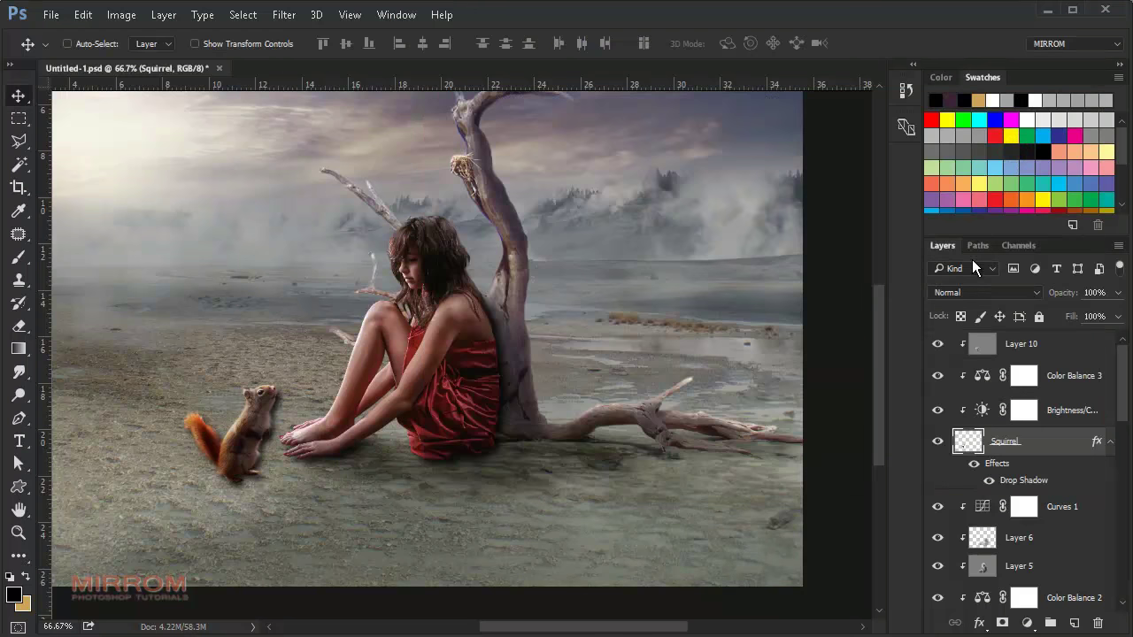
click(1106, 442)
Split the squirrel's drop shadow onto its own layer, mask it, and paint part away
right_click(1098, 444)
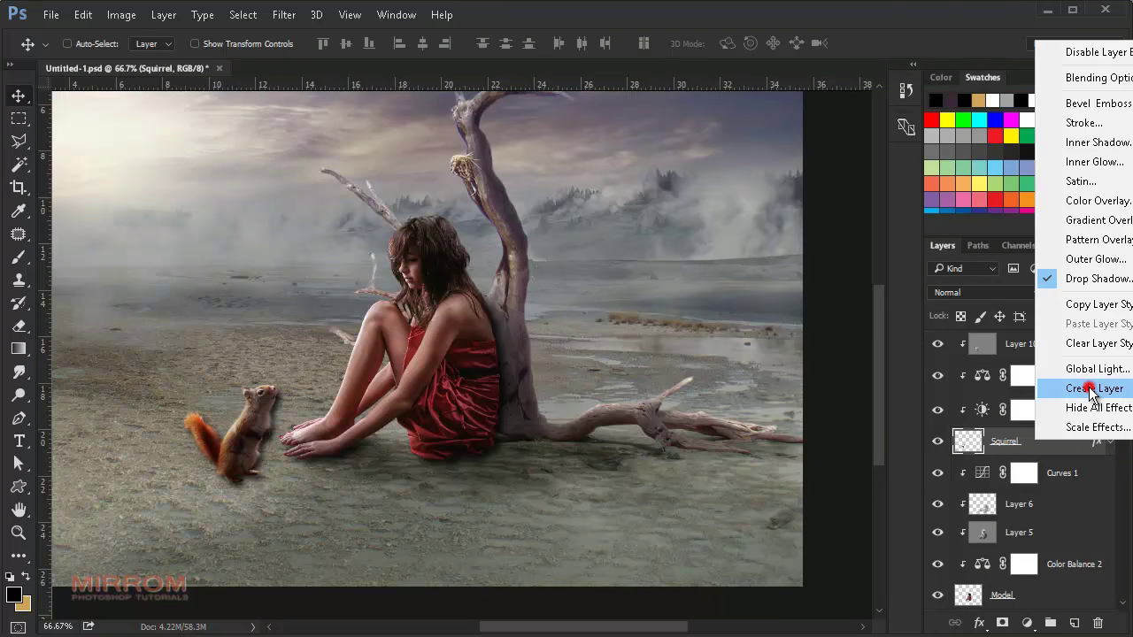
click(1092, 389)
click(1049, 467)
click(1002, 622)
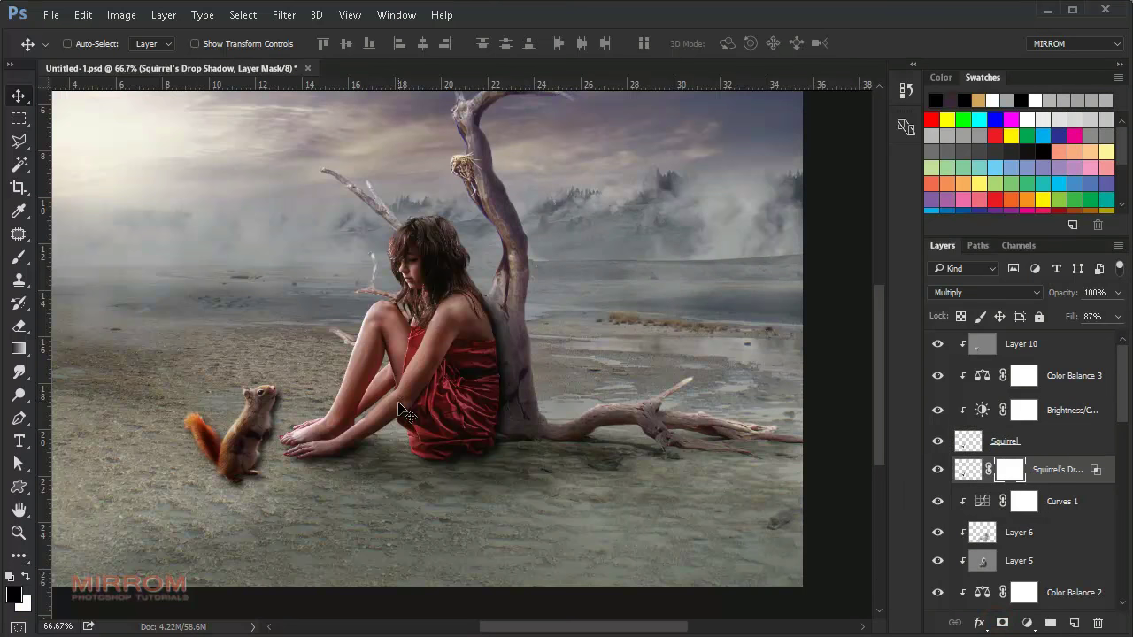
key(b)
mouse_move(275, 407)
mouse_down()
mouse_move(253, 450)
mouse_move(215, 466)
mouse_up()
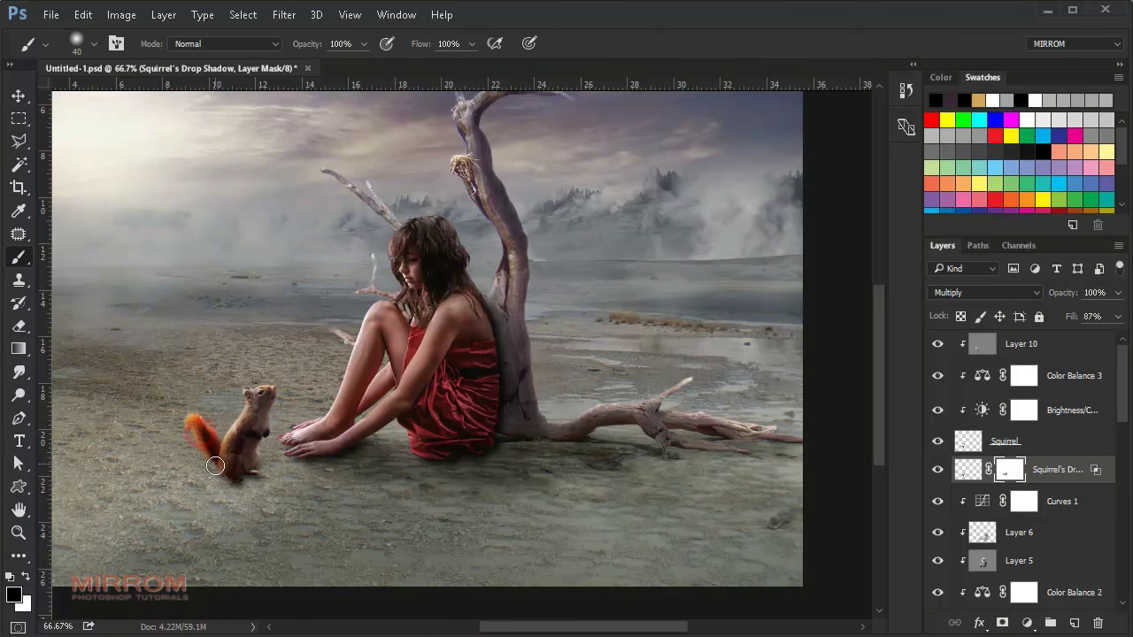
scroll(221, 476, up, 1)
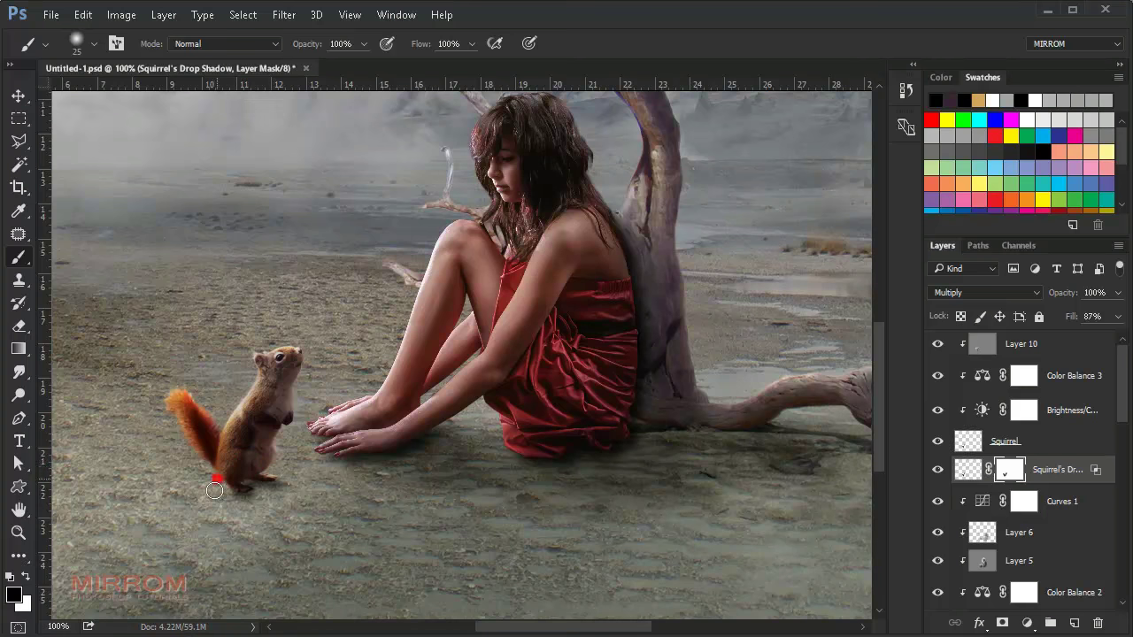
scroll(701, 498, down, 3)
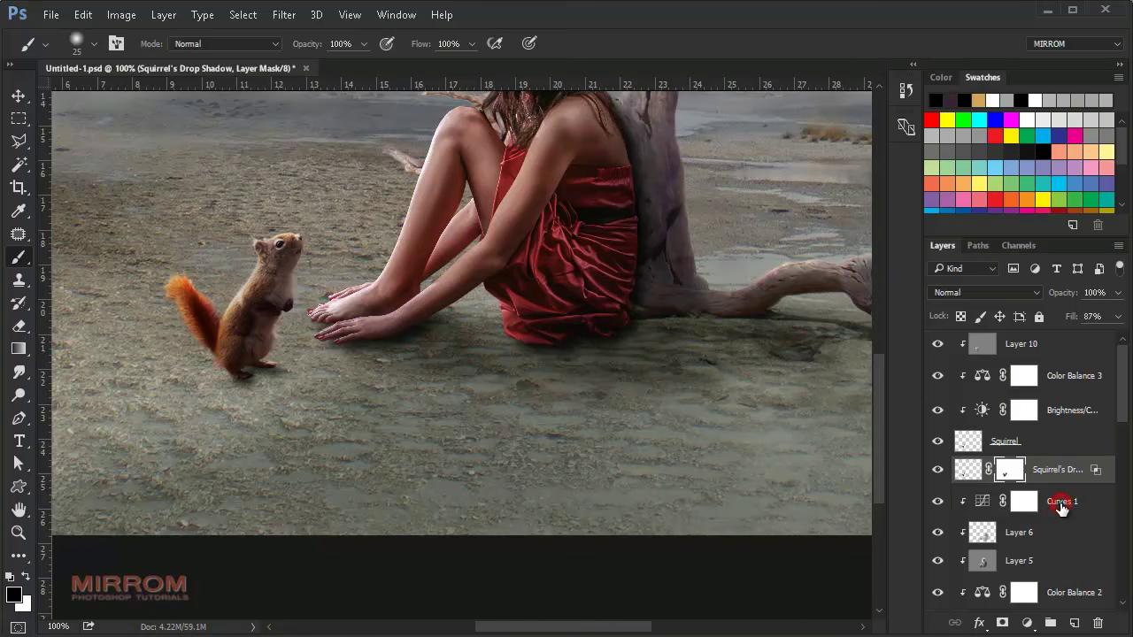
click(1061, 503)
Paint a low-opacity shadow beside the squirrel's feet on a new Soft Light layer
click(1072, 622)
click(971, 292)
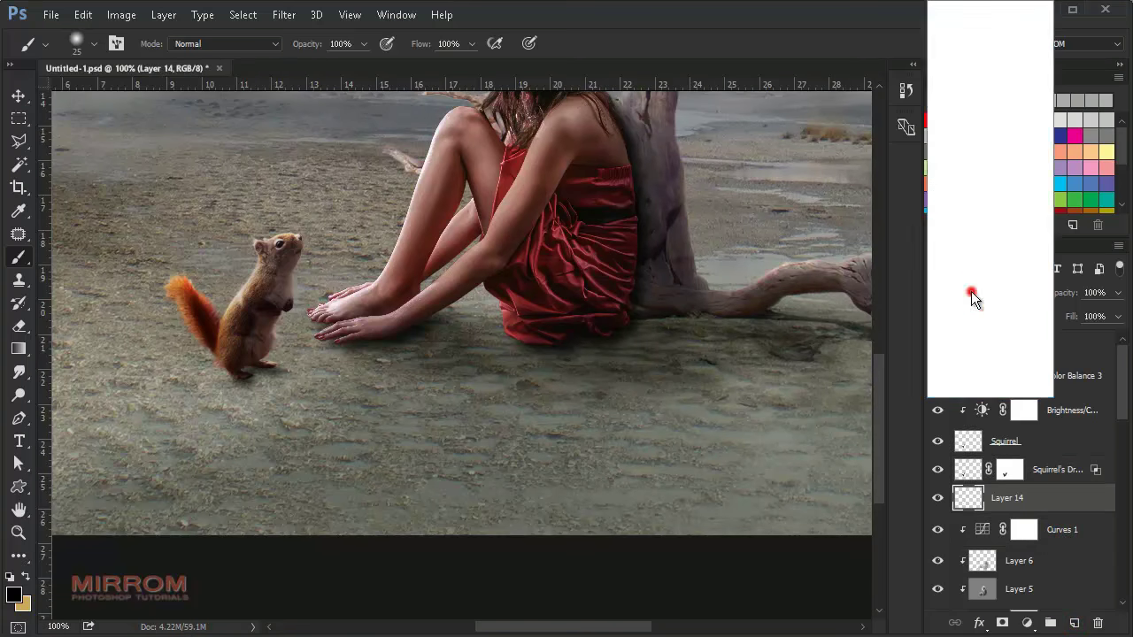
click(951, 201)
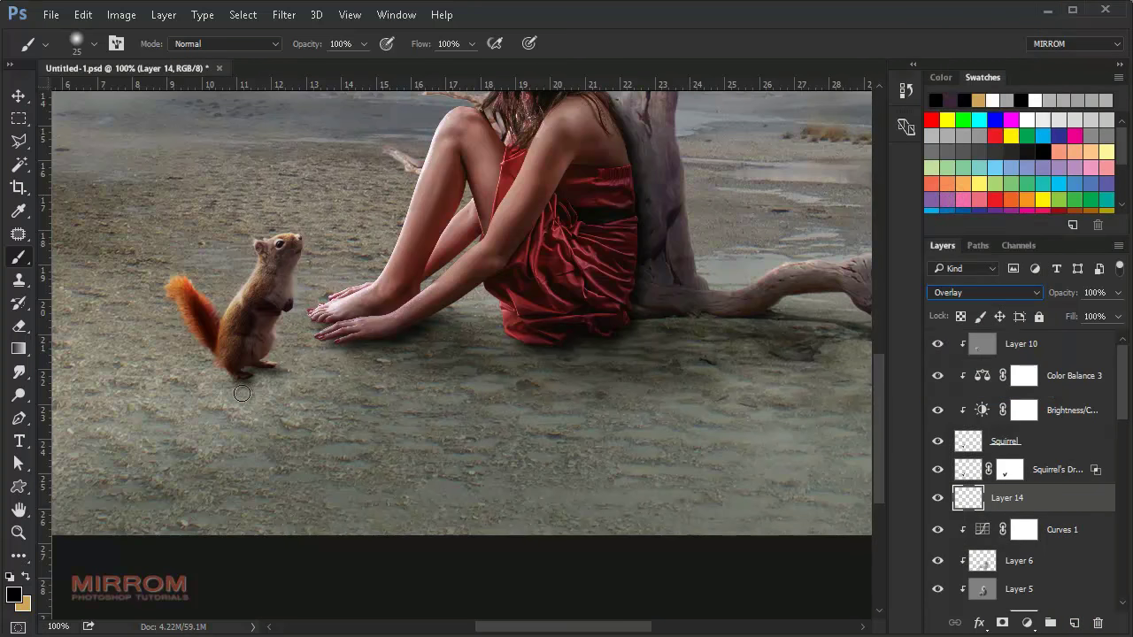
drag(316, 44, 259, 49)
drag(270, 376, 341, 394)
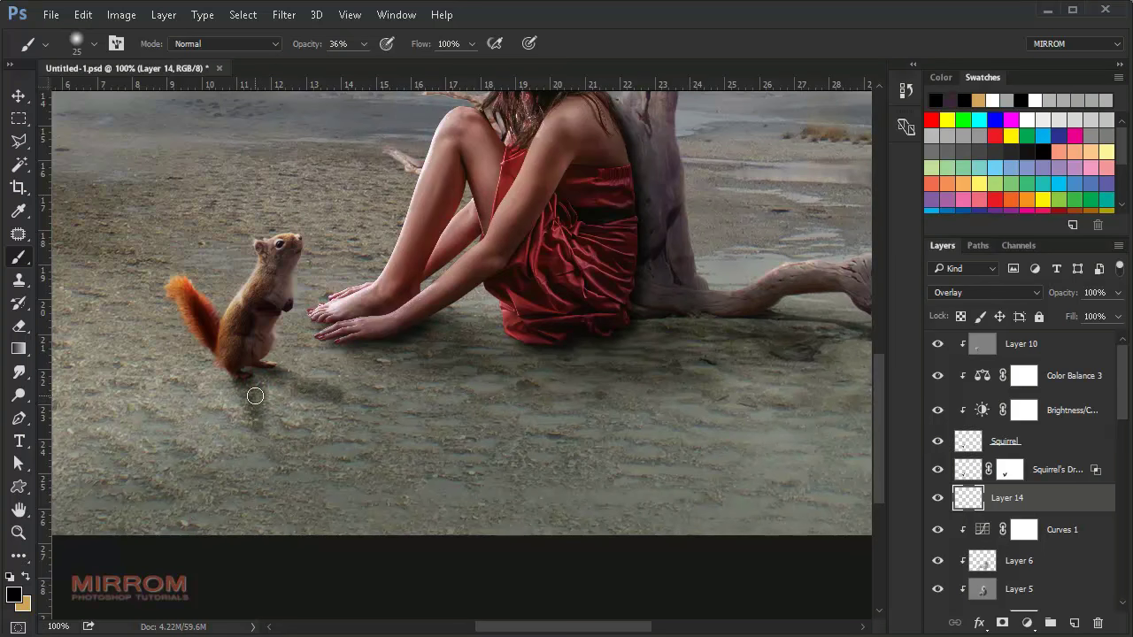
click(952, 292)
click(978, 208)
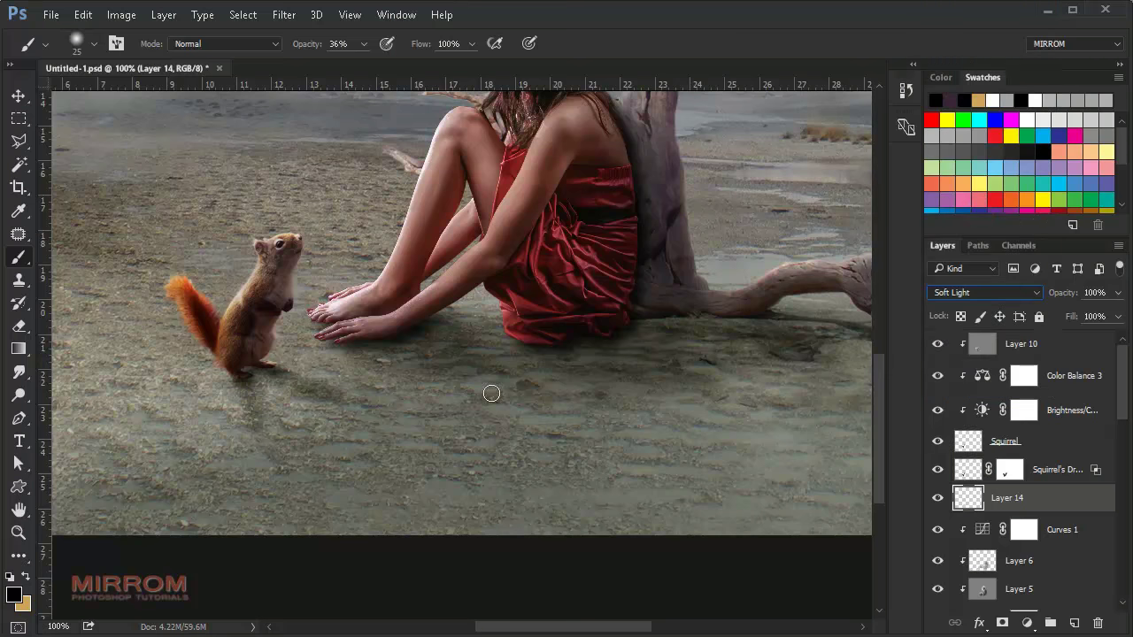
Darken the shadow under the squirrel's feet with a 40 px brush and set opacity to 91%
key(bracketright)
key(bracketright)
key(bracketright)
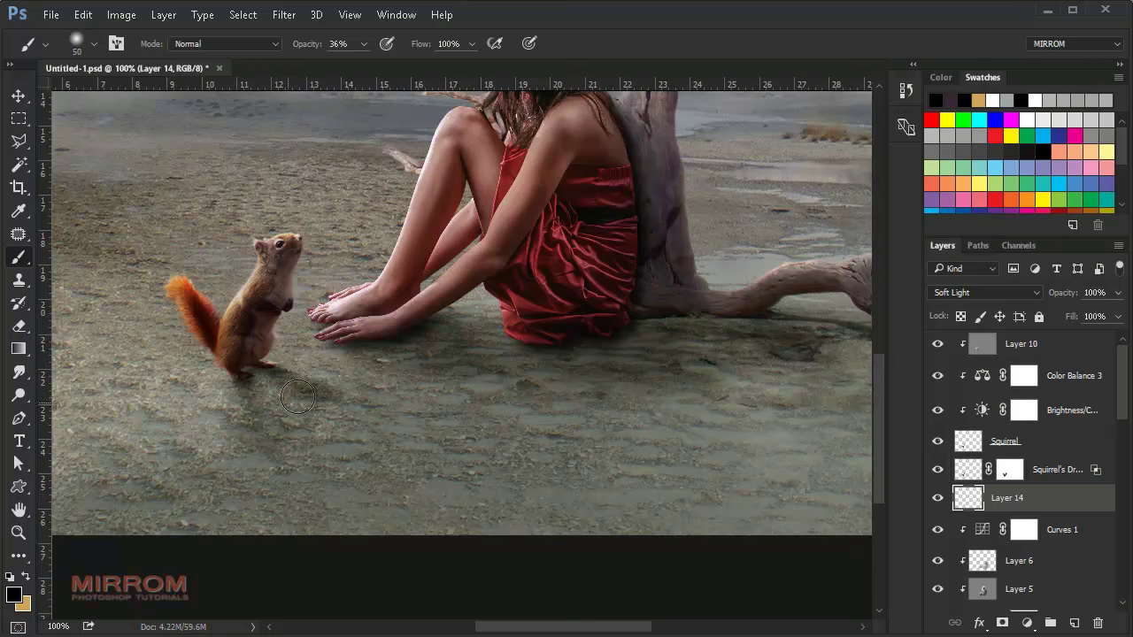
key(bracketleft)
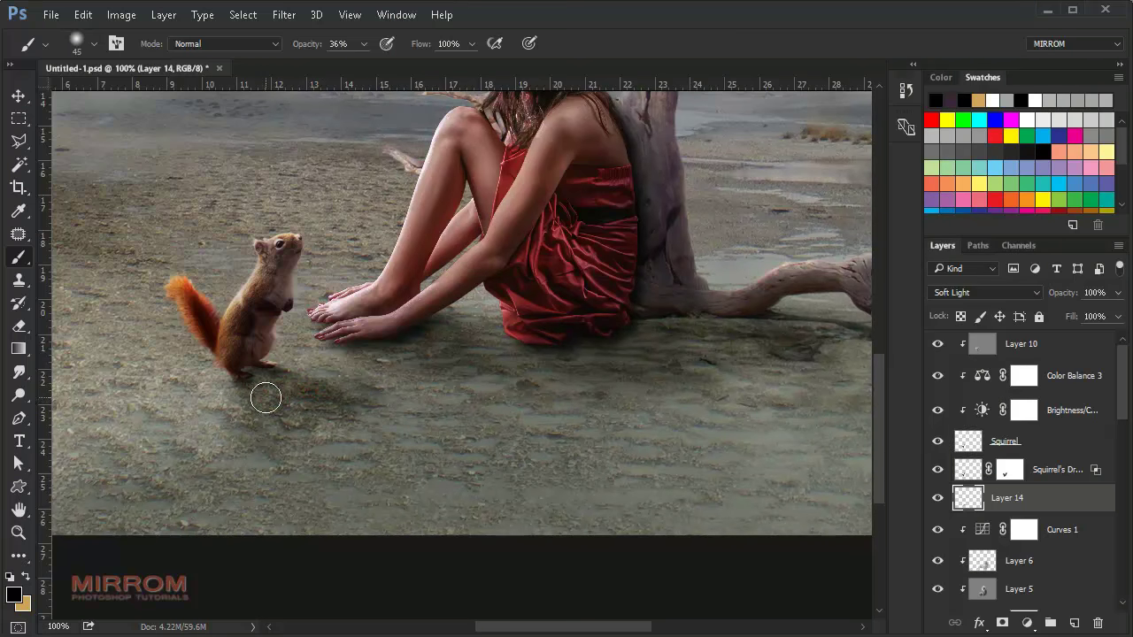
key(bracketleft)
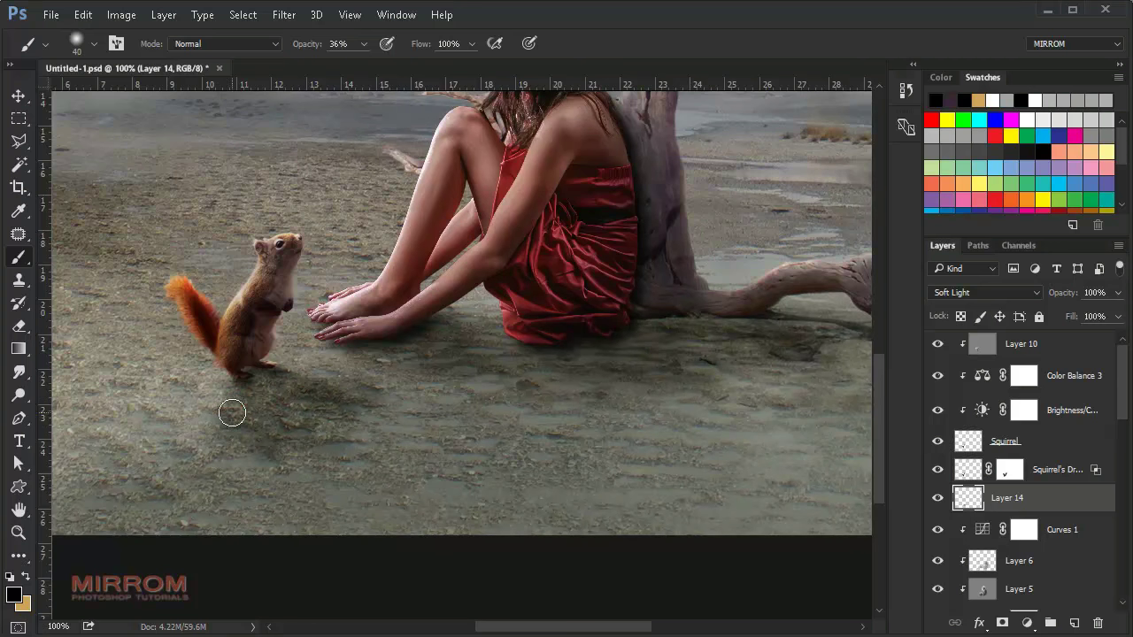
drag(240, 404, 215, 443)
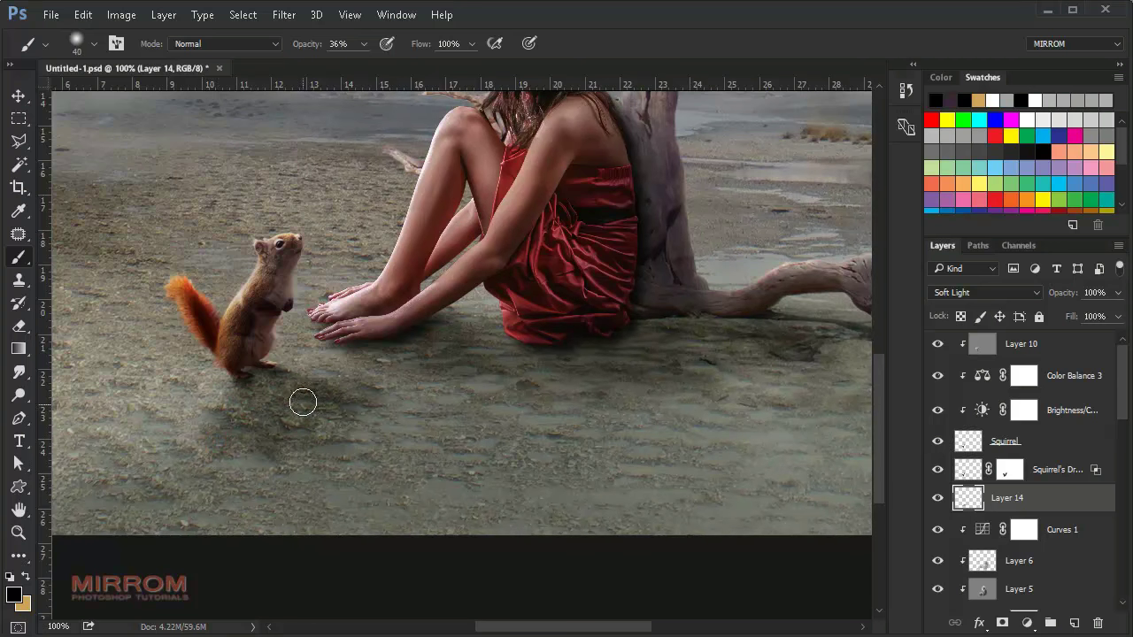
drag(1072, 295, 1064, 301)
key(ctrl+0)
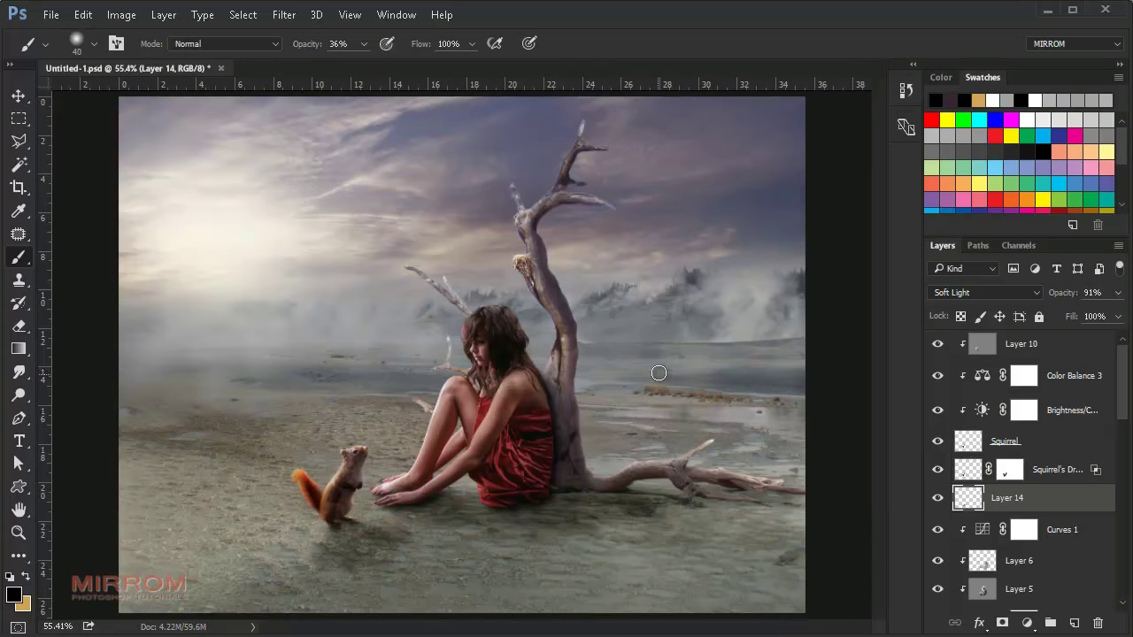
Lower the squirrel's drop shadow layer opacity to 89%
click(1057, 475)
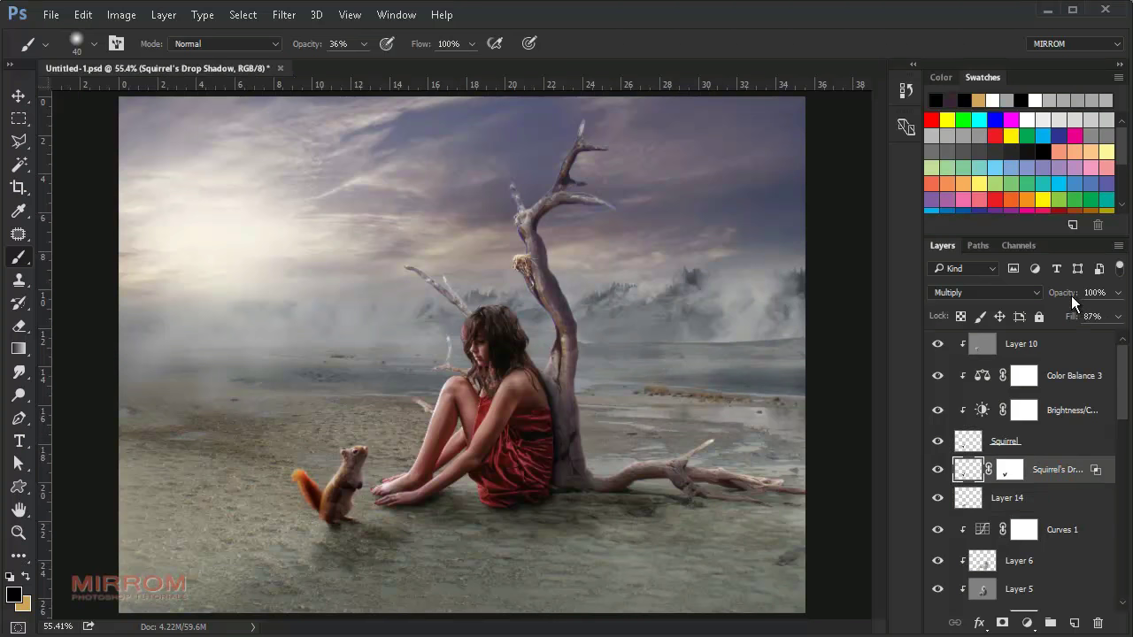
drag(1070, 296, 1068, 298)
key(v)
scroll(1062, 467, down, 2)
scroll(1062, 467, down, 2)
scroll(1061, 467, down, 2)
scroll(1049, 496, down, 2)
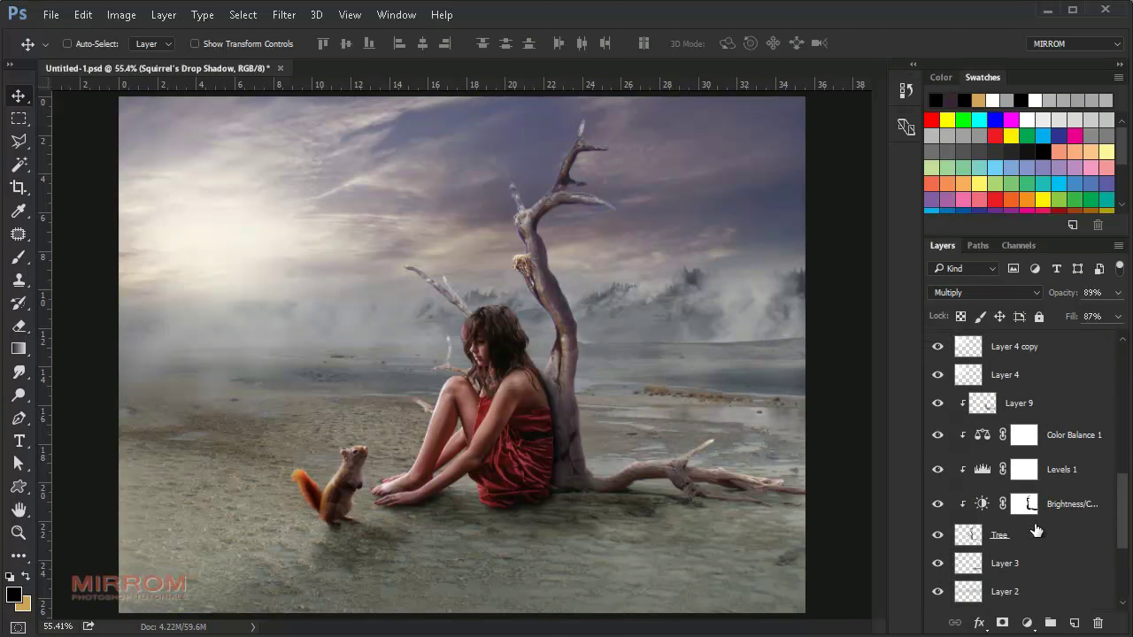
Toggle the Tree layer's visibility to compare, then select Layer 10 at the top
click(937, 535)
scroll(1042, 504, up, 2)
click(1044, 460)
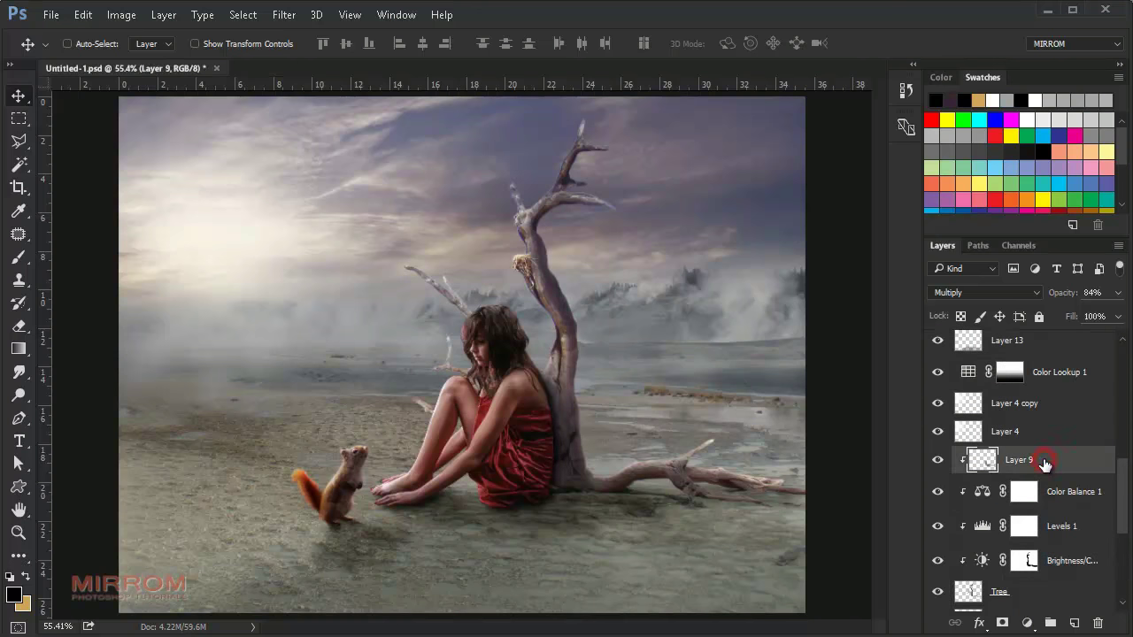
scroll(1045, 461, up, 2)
click(937, 433)
scroll(1018, 398, up, 5)
click(1066, 347)
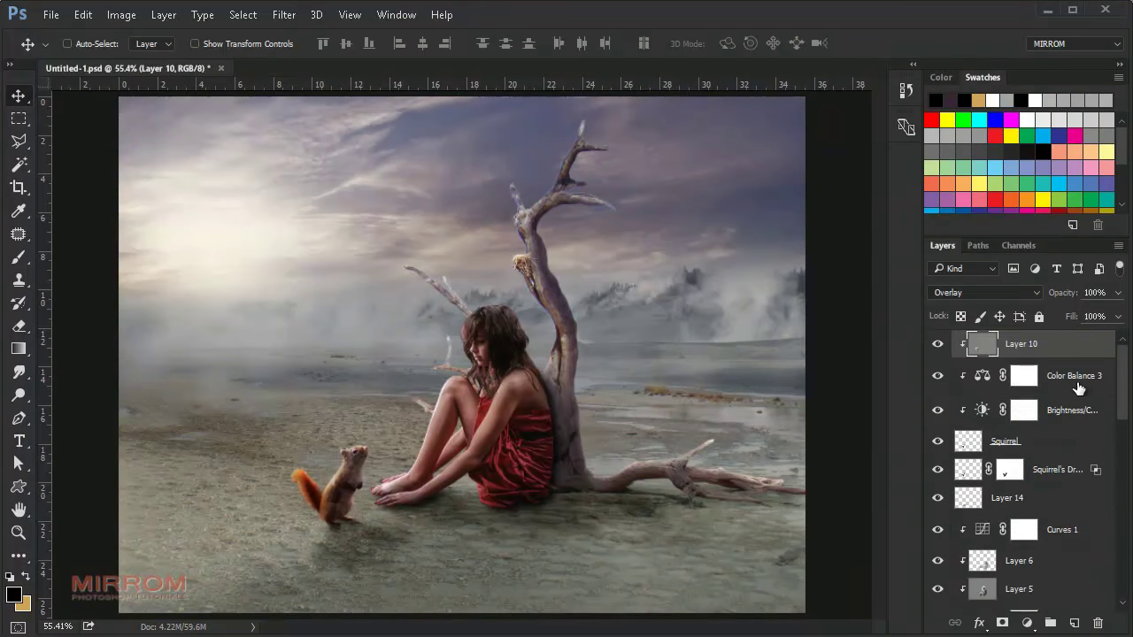
click(1026, 622)
Add Color Balance 4 with midtones Cyan-Red +11, Magenta-Green -2, Yellow-Blue +10, then toggle it to compare
click(1078, 429)
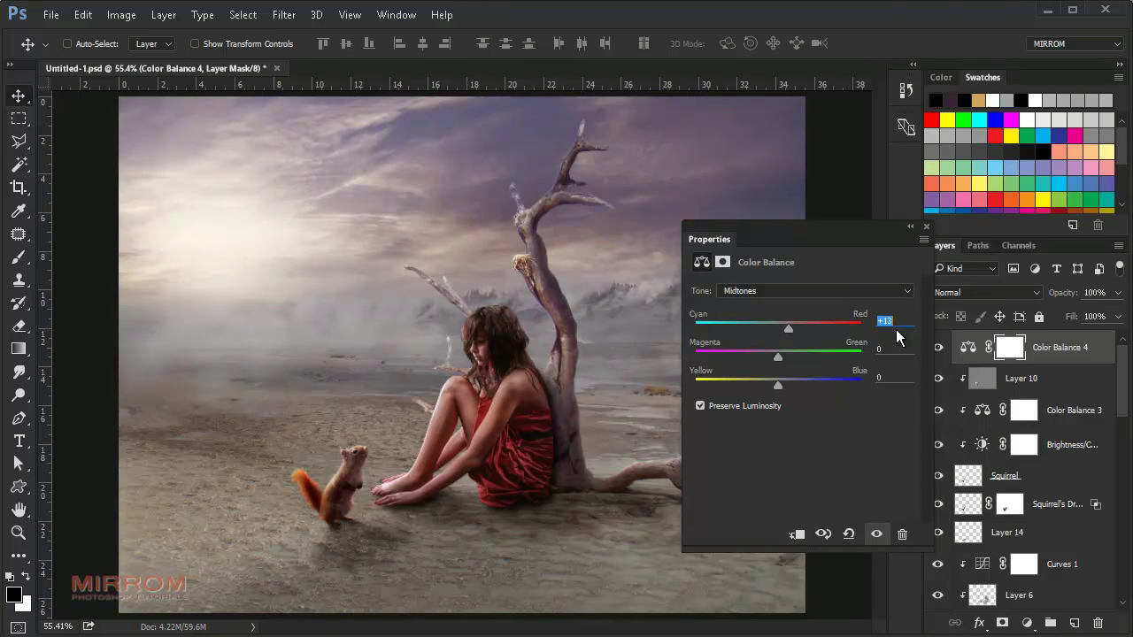
key(Tab)
key(Down)
click(859, 291)
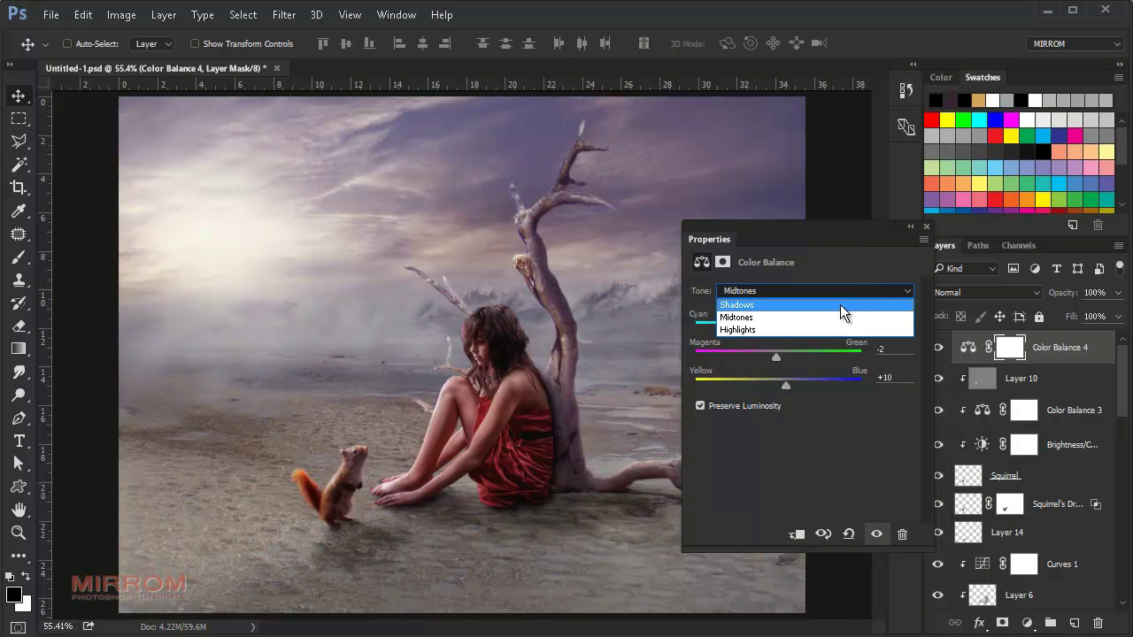
click(915, 255)
click(927, 227)
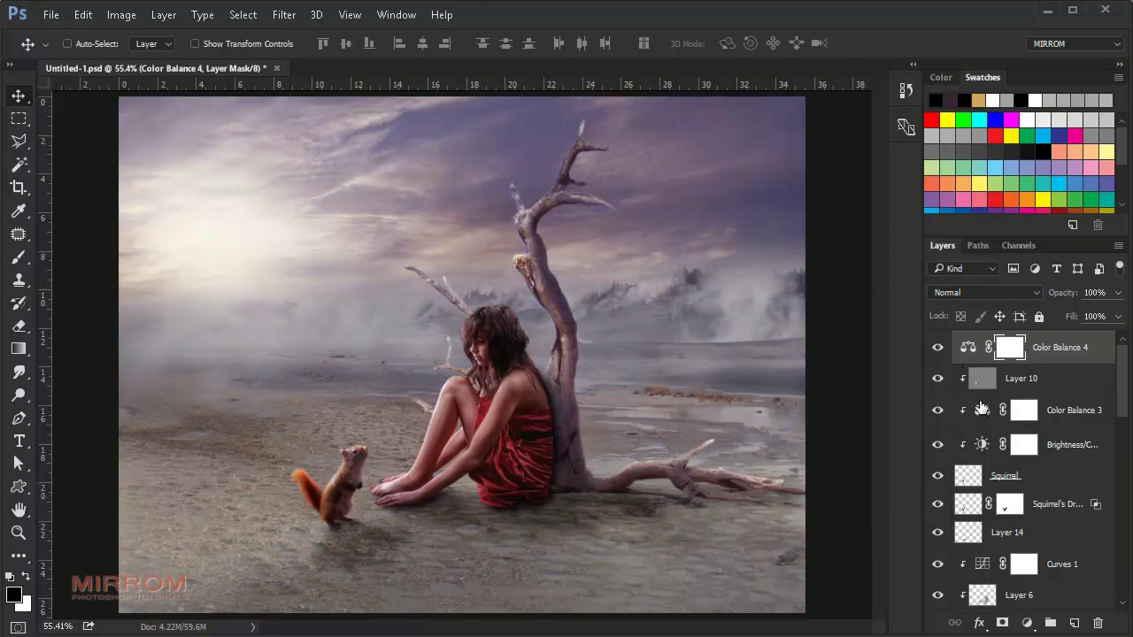
click(937, 348)
click(967, 347)
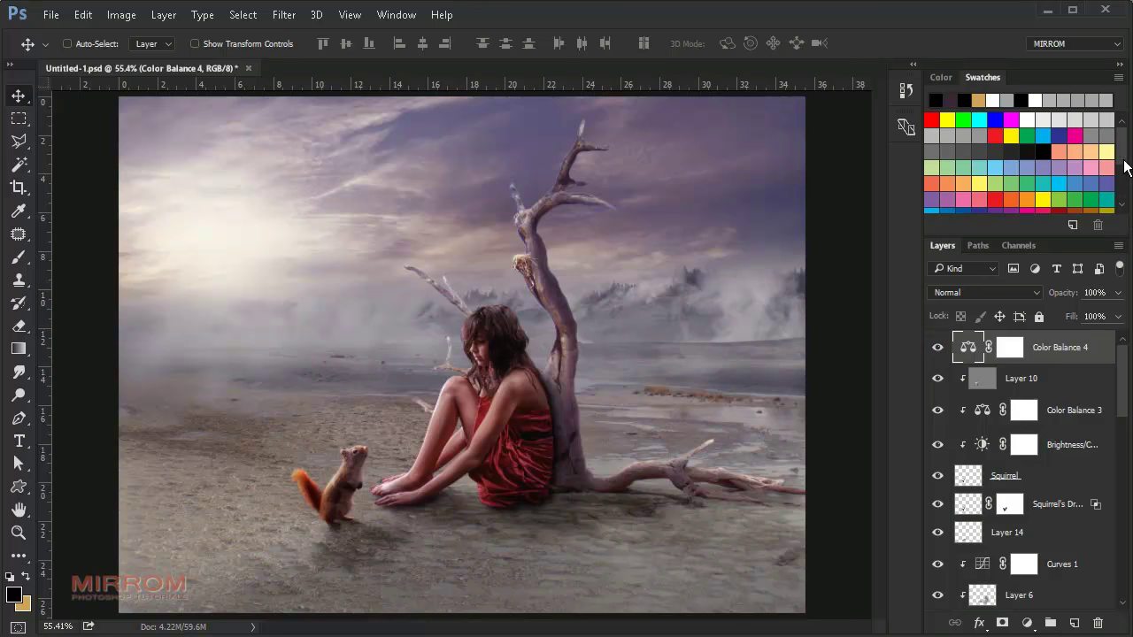
drag(1123, 161, 1120, 205)
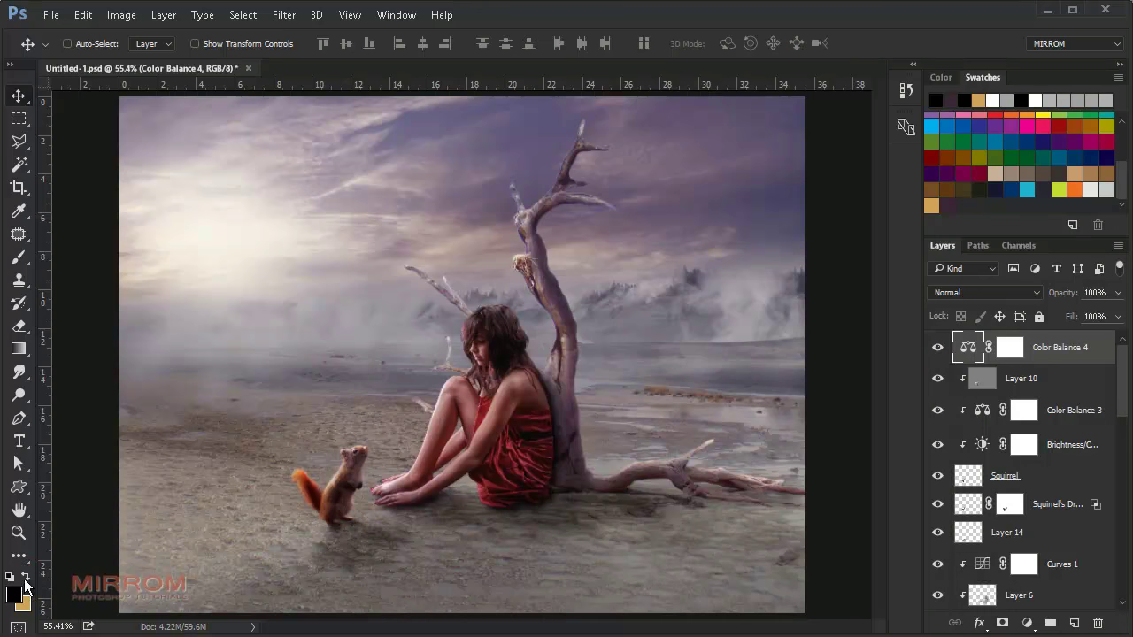
Set the foreground colour to a warm tan and add a new empty layer above Color Balance 4
click(26, 577)
click(14, 595)
drag(528, 283, 535, 289)
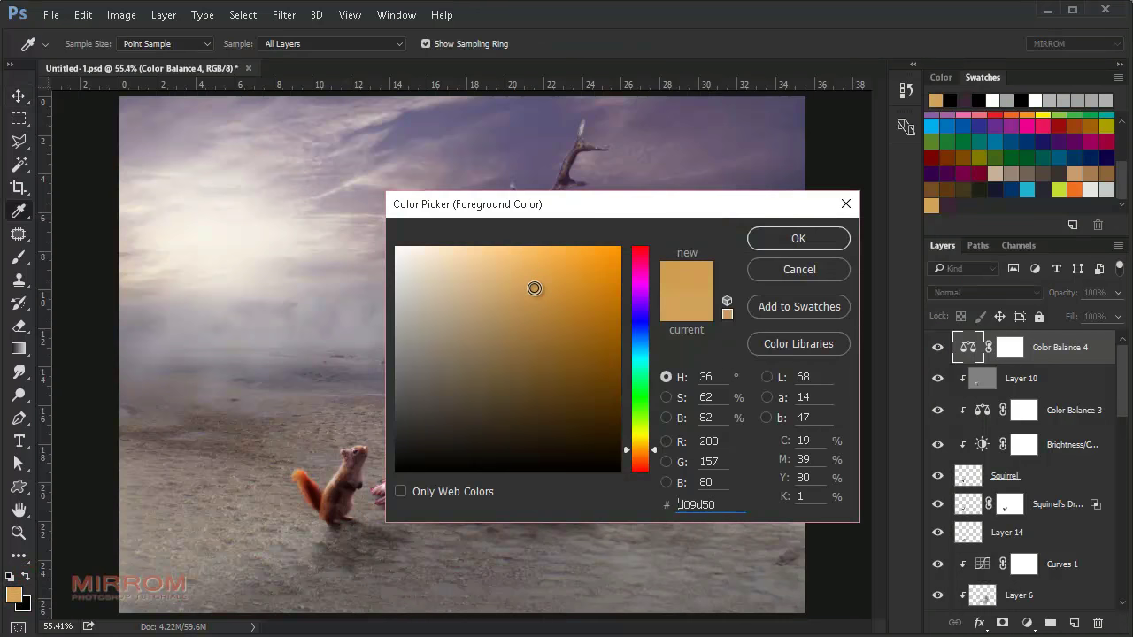
click(790, 240)
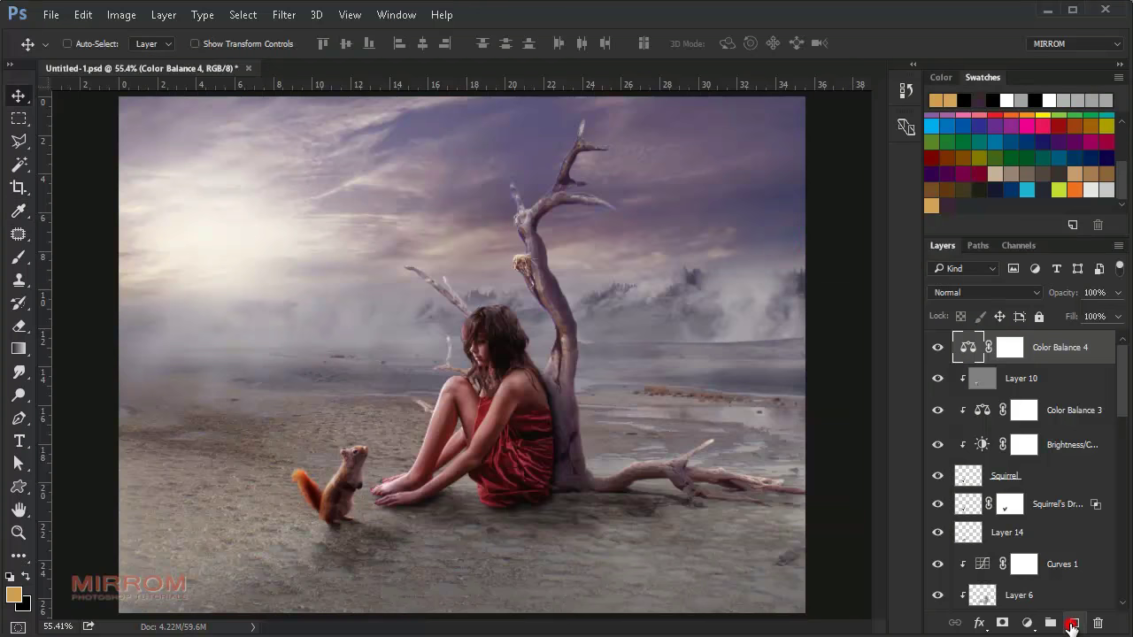
click(1073, 623)
Draw a tan gradient from the far left across Layer 15 and blend it as Overlay
key(g)
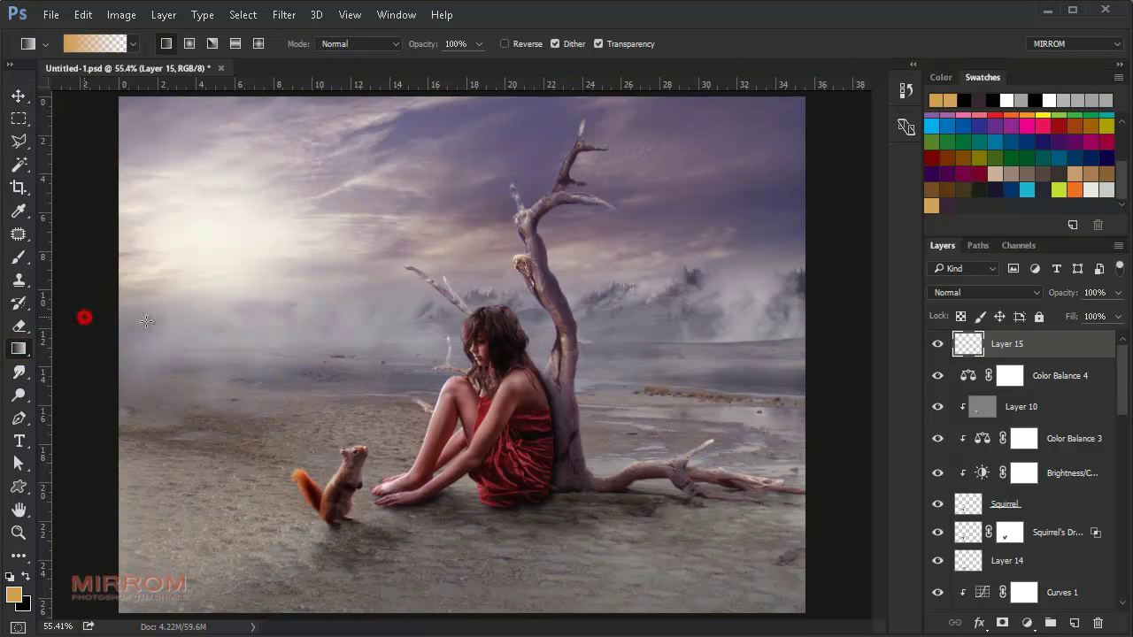
drag(146, 322, 553, 320)
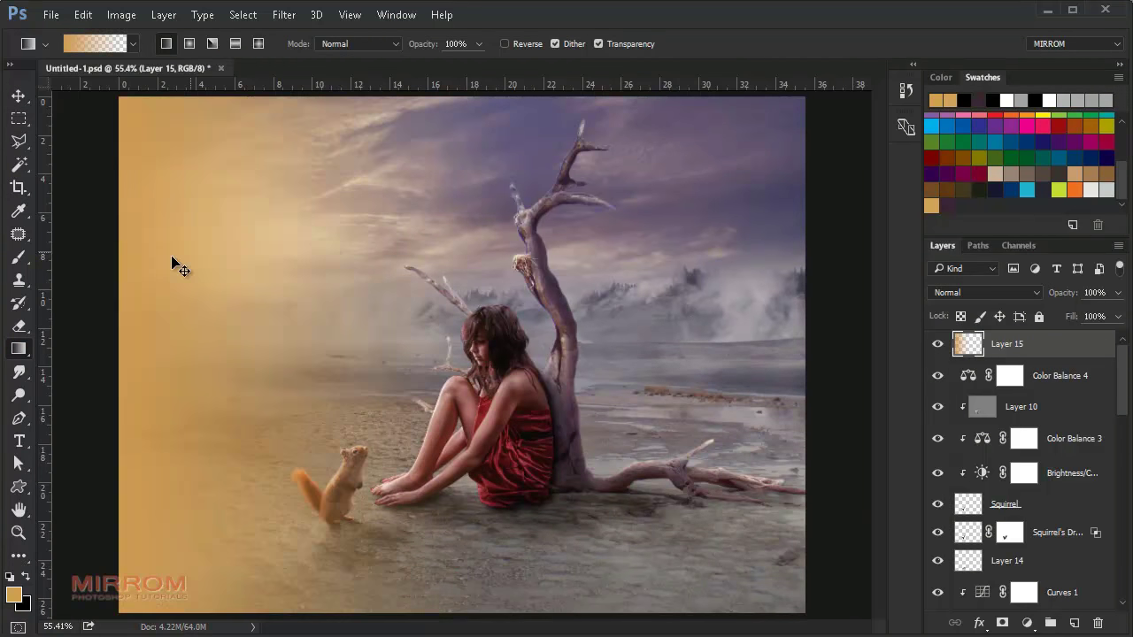
key(ctrl+z)
drag(93, 252, 649, 272)
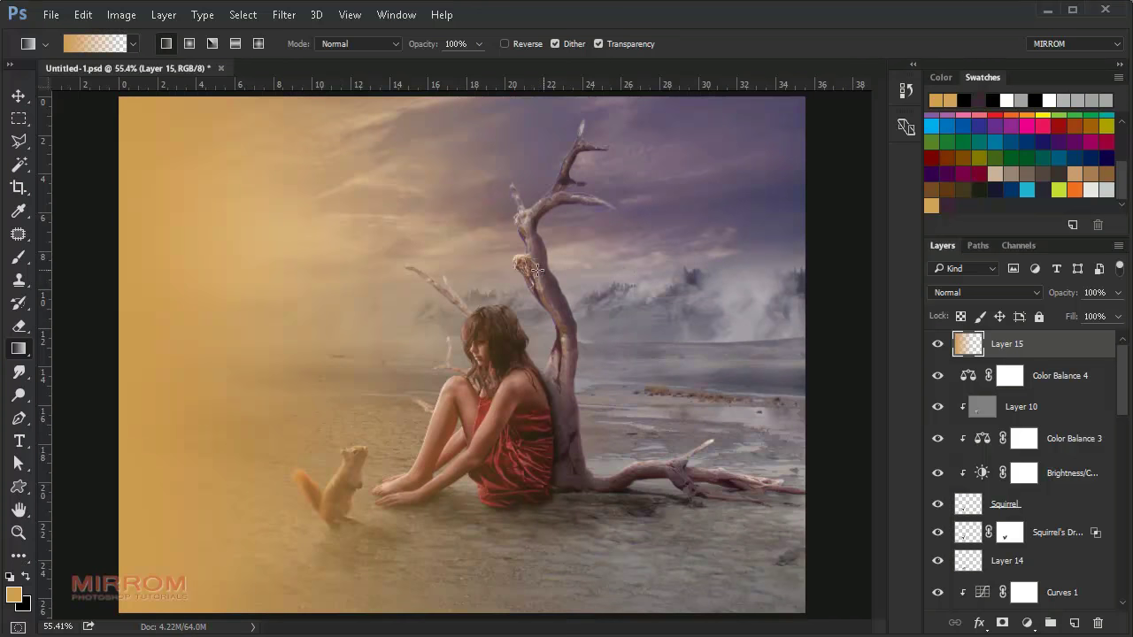
key(v)
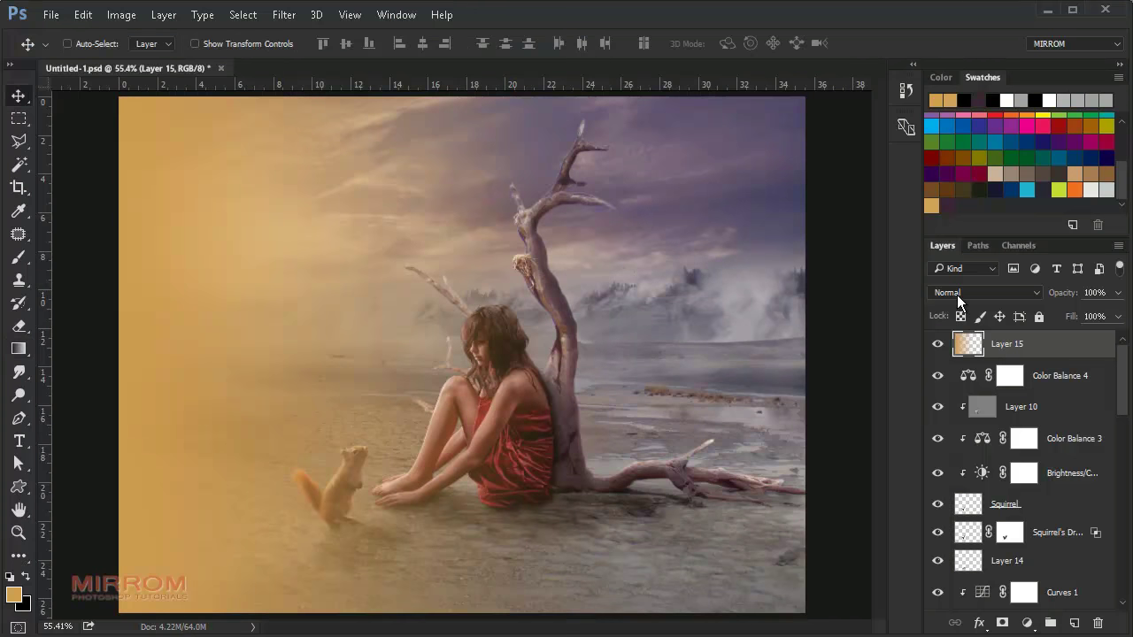
click(957, 295)
click(963, 199)
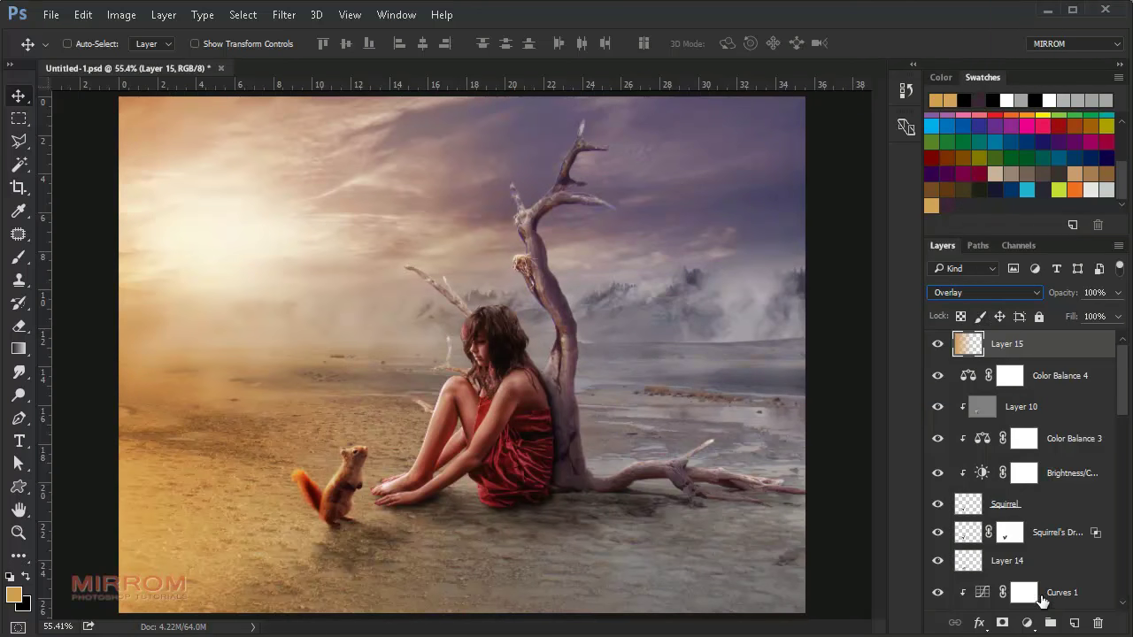
click(1027, 623)
Add a Hue/Saturation adjustment clipped to the gradient with Saturation +24
click(1075, 413)
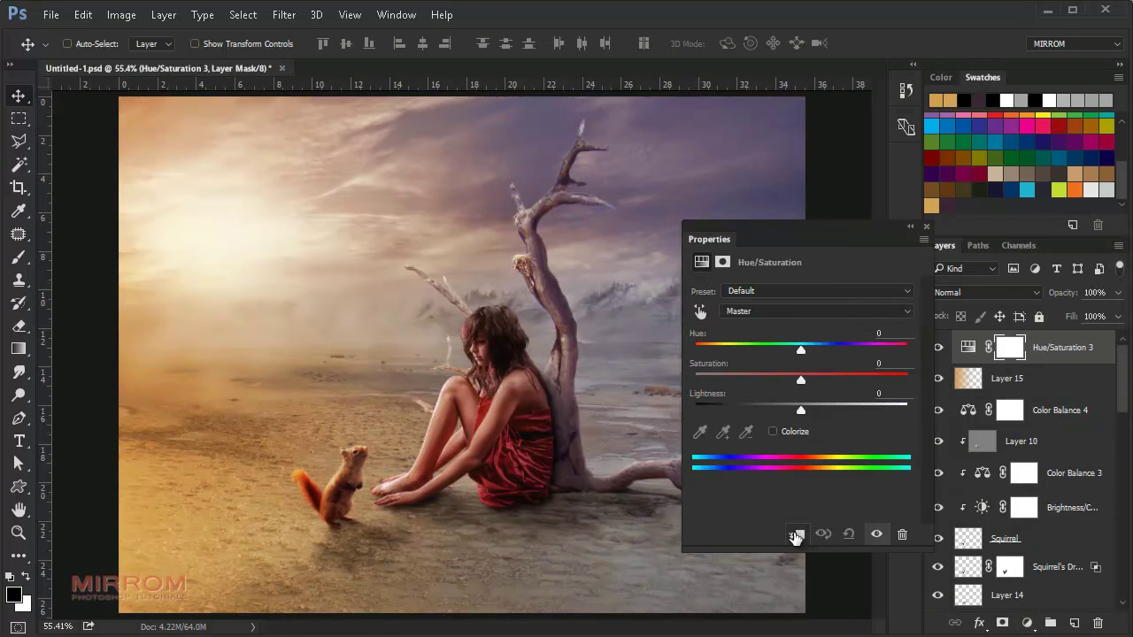
drag(801, 376, 804, 380)
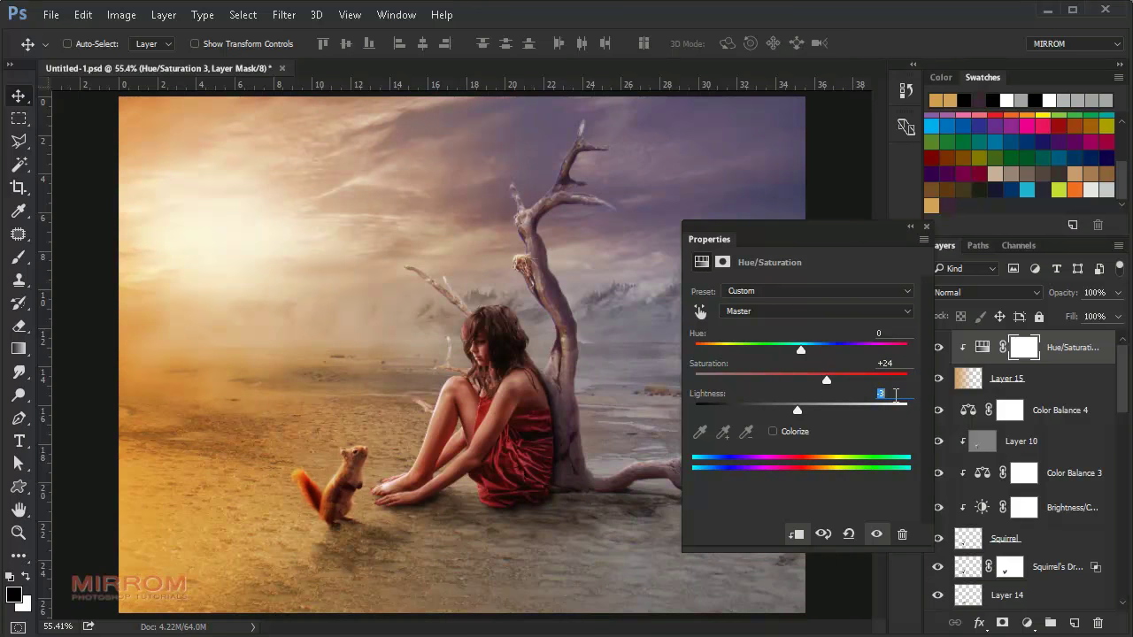
click(926, 228)
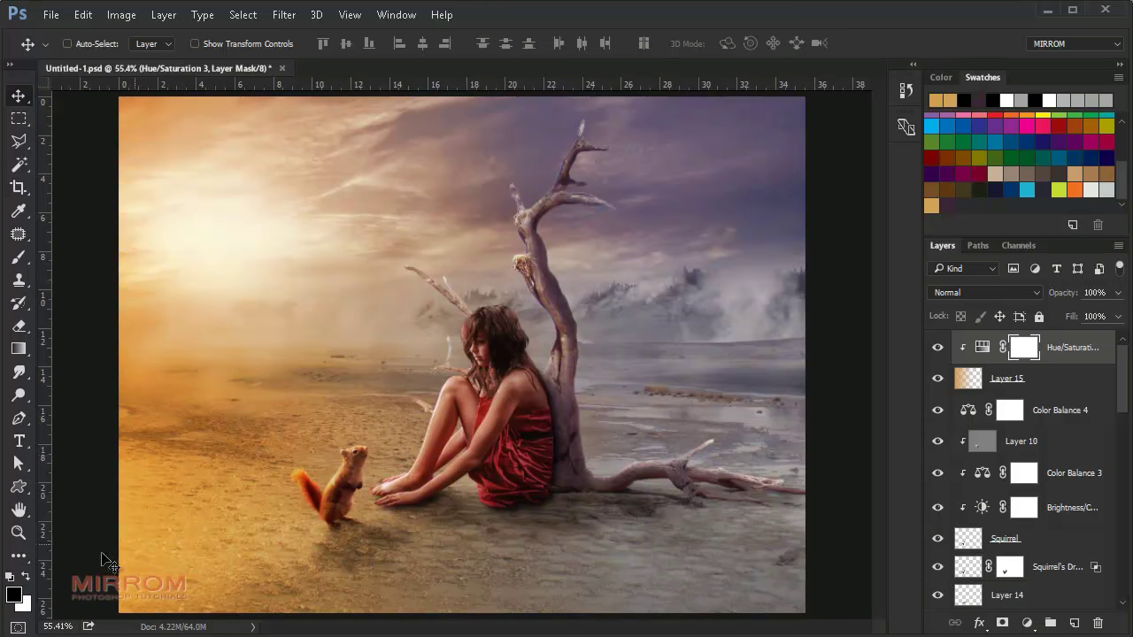
Add a new empty layer above the Hue/Saturation adjustment and set the foreground to dark purple
click(982, 347)
click(1070, 622)
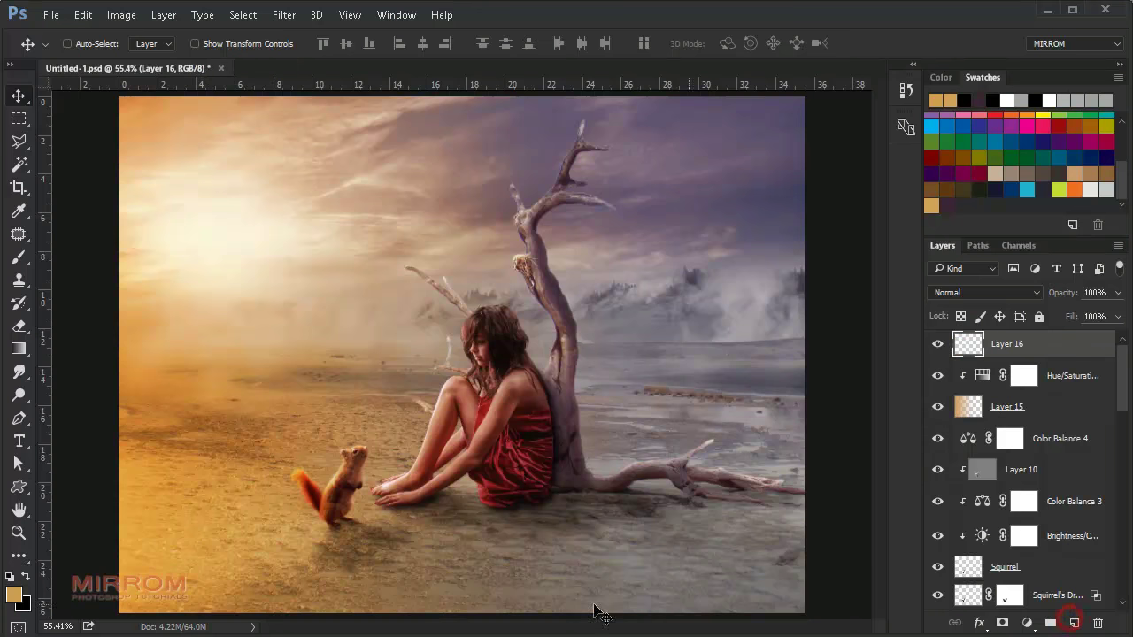
click(26, 576)
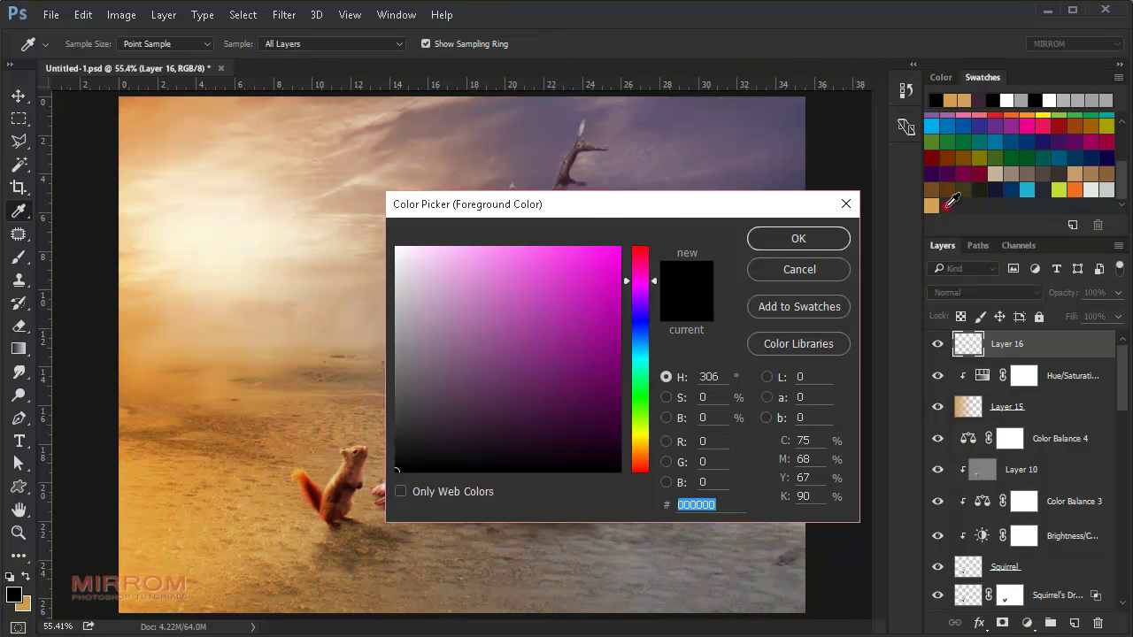
click(947, 206)
click(823, 239)
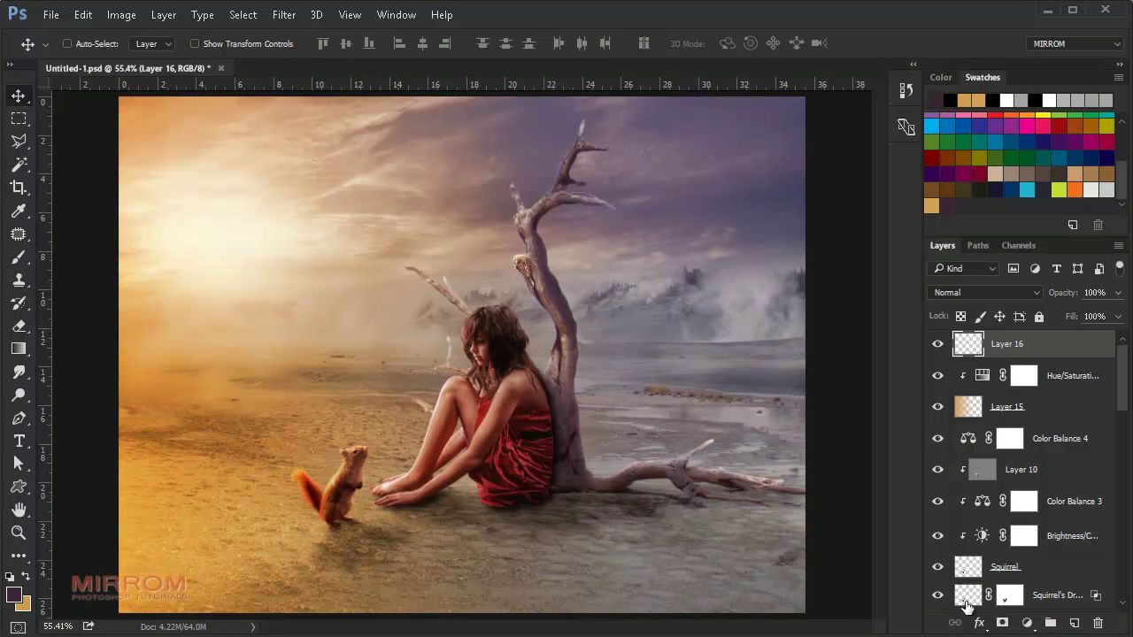
Draw a purple gradient on Layer 16 running from the right edge leftward
key(g)
drag(839, 371, 269, 372)
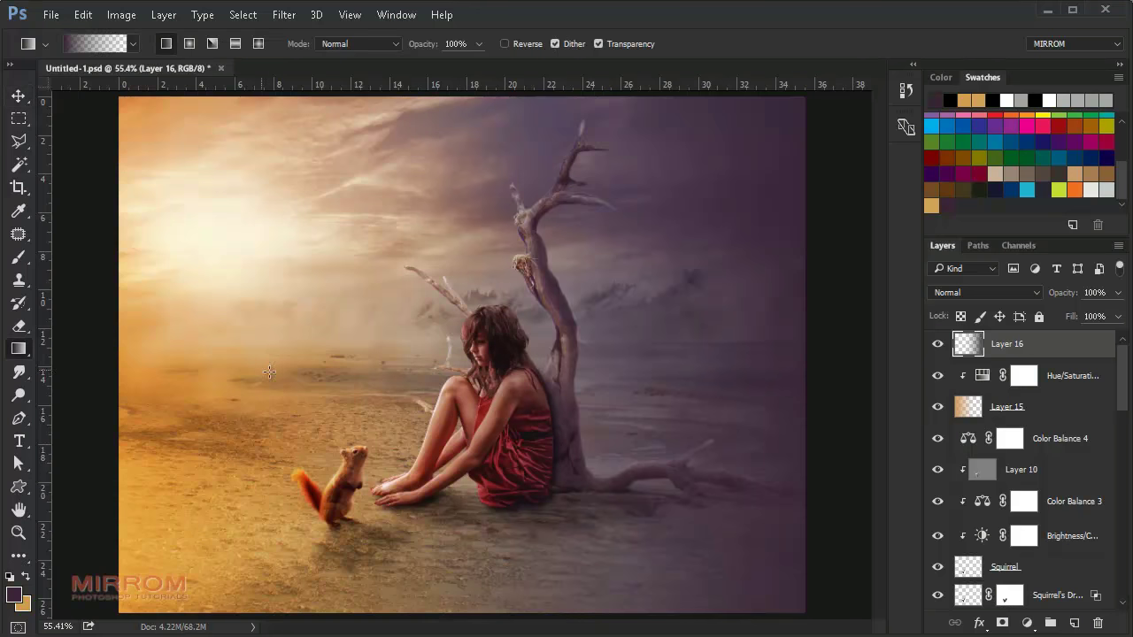
key(ctrl+z)
drag(840, 410, 300, 411)
key(v)
Set Layer 16's blend mode to Overlay, after briefly trying Soft Light
click(965, 292)
click(965, 194)
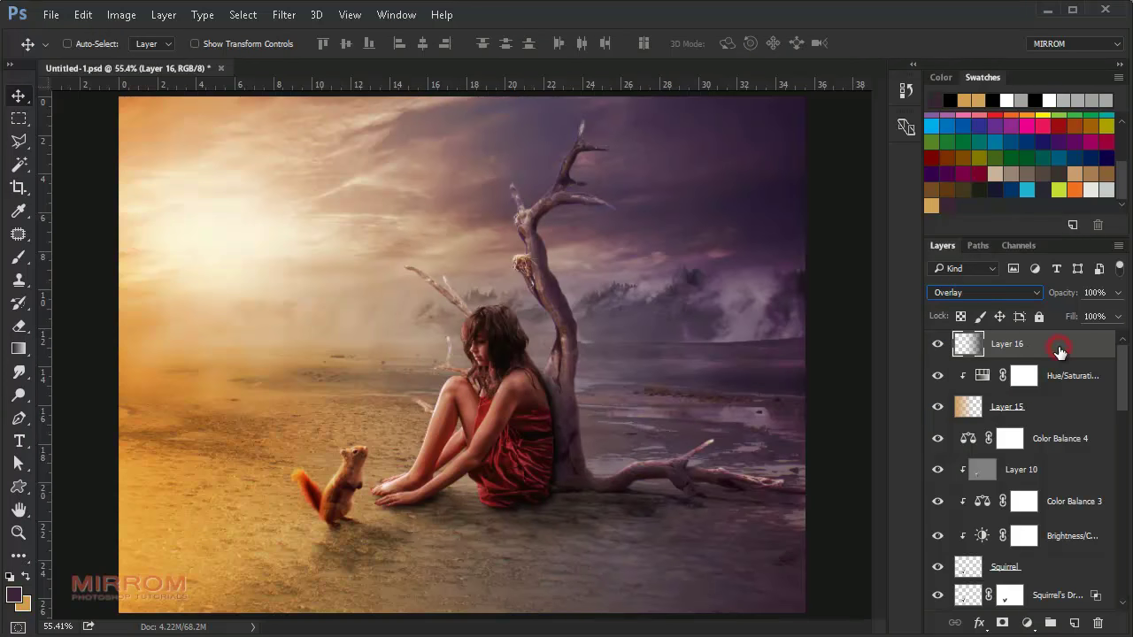
click(1014, 292)
click(978, 206)
click(965, 294)
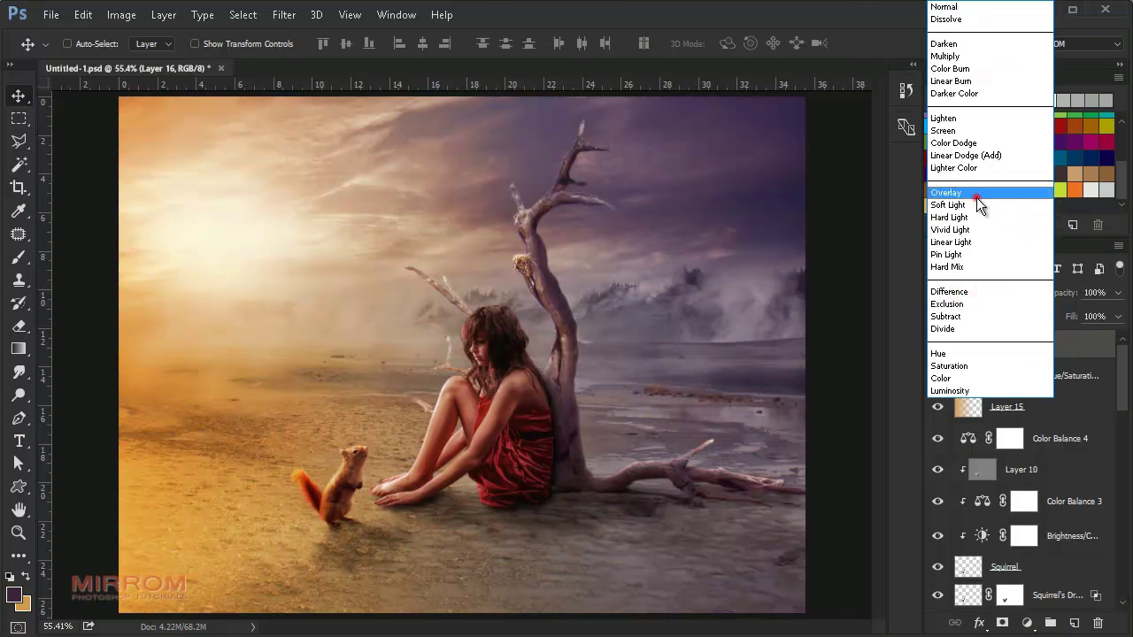
click(976, 198)
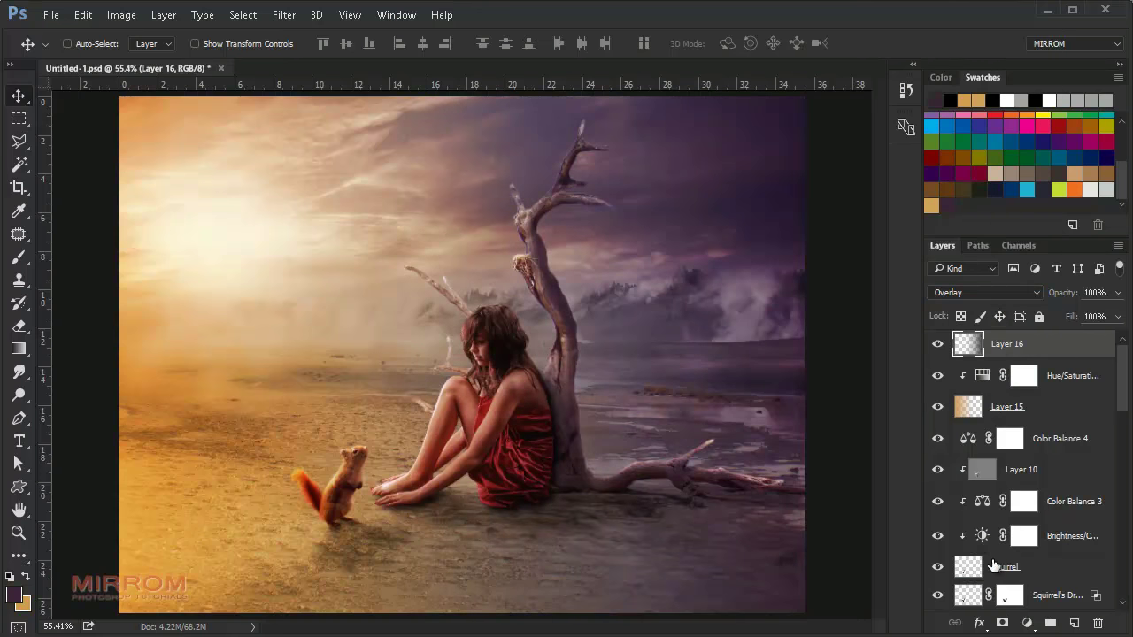
Add a reversed radial Gradient Fill layer with a dark purple #392537 stop
click(1026, 623)
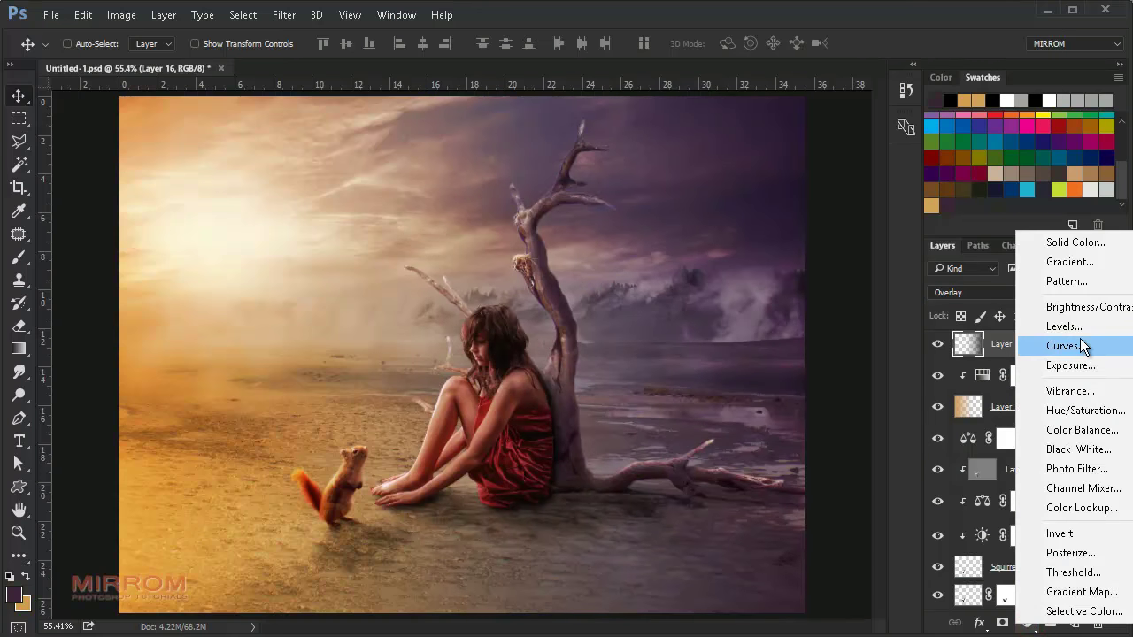
click(1077, 262)
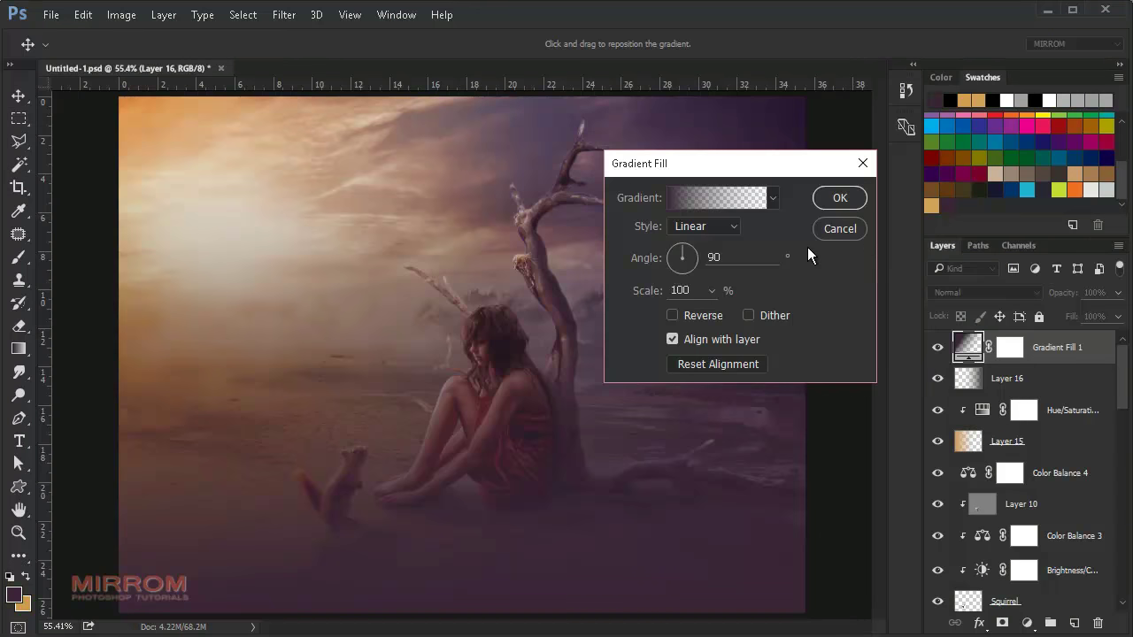
click(726, 226)
click(715, 252)
click(693, 313)
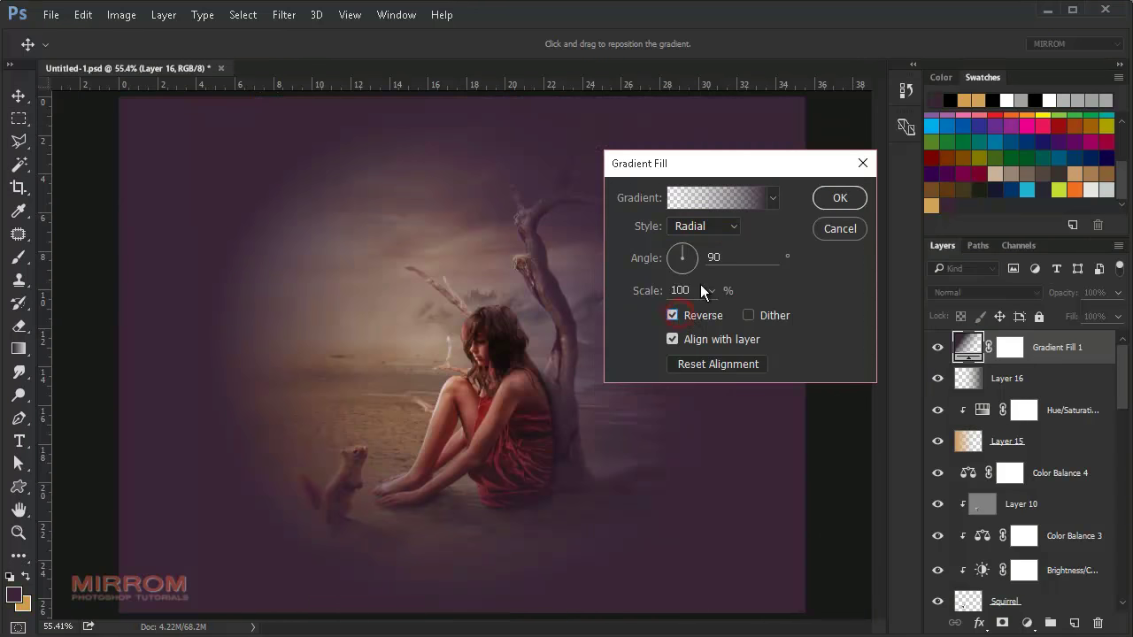
click(699, 199)
double_click(617, 428)
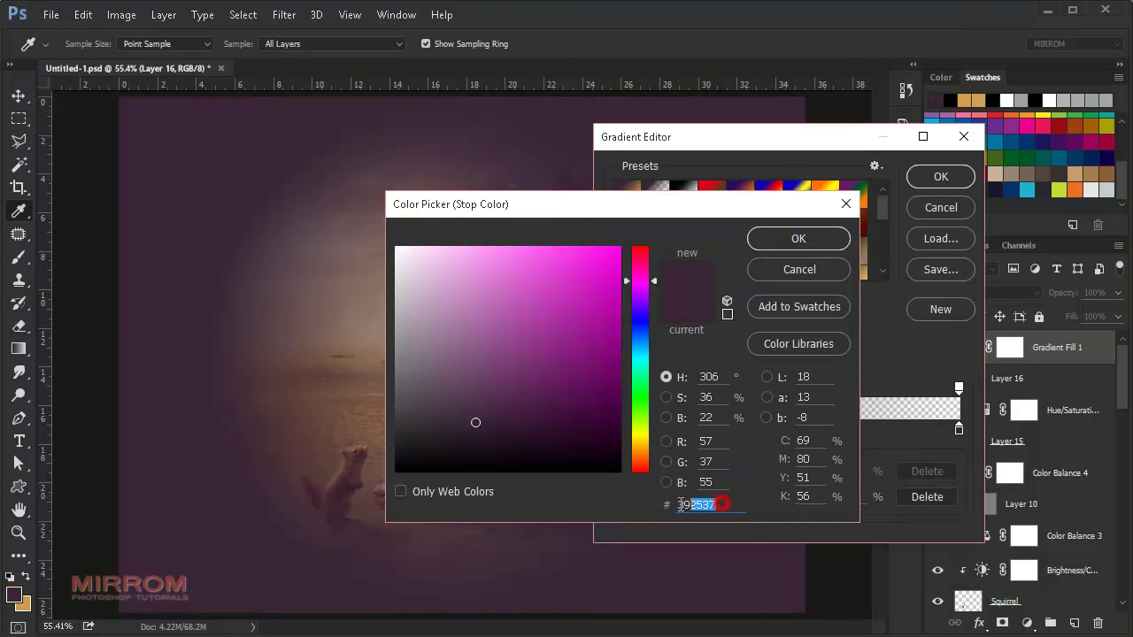
click(783, 241)
click(941, 176)
Set the gradient fill scale to 156 and shift the vignette so the sky brightens
drag(644, 297, 648, 297)
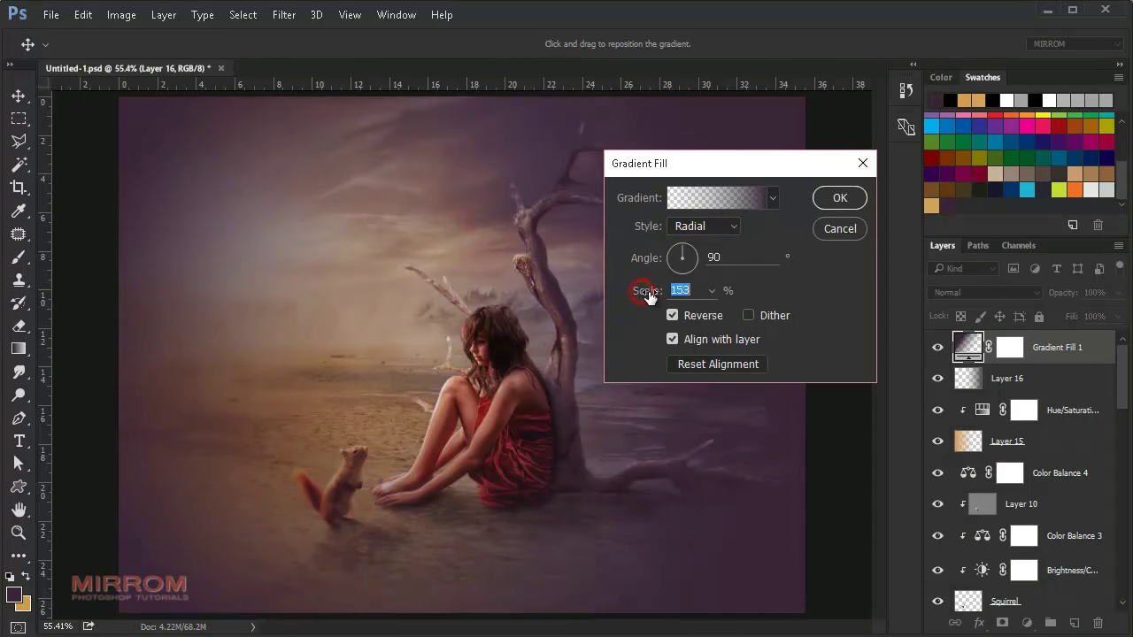
drag(645, 289, 648, 290)
click(453, 375)
drag(453, 375, 466, 357)
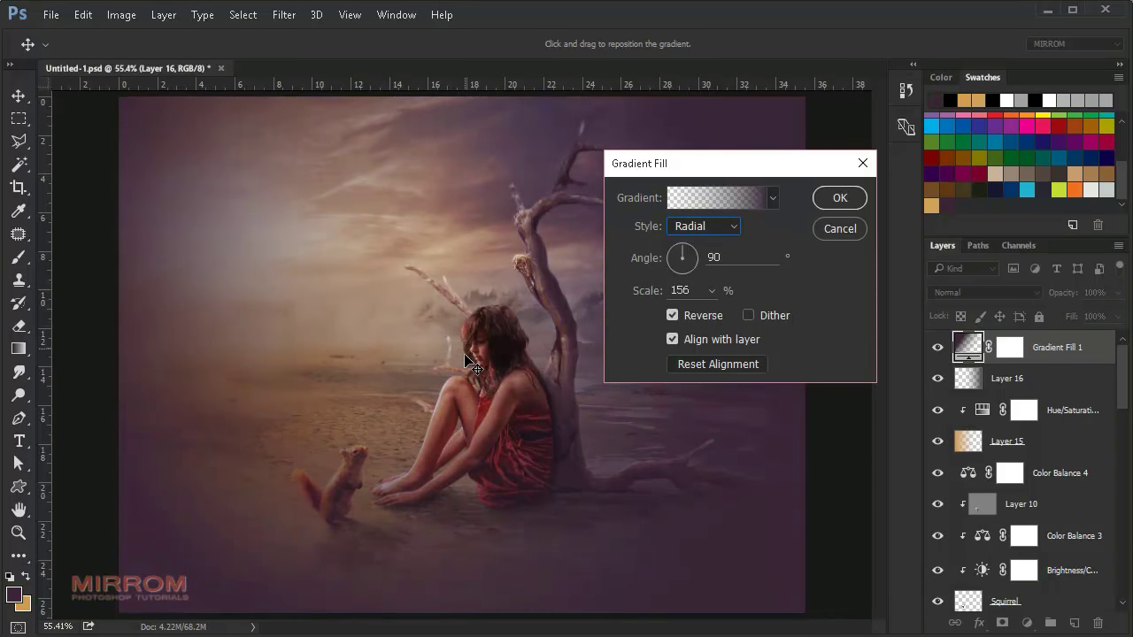
click(838, 198)
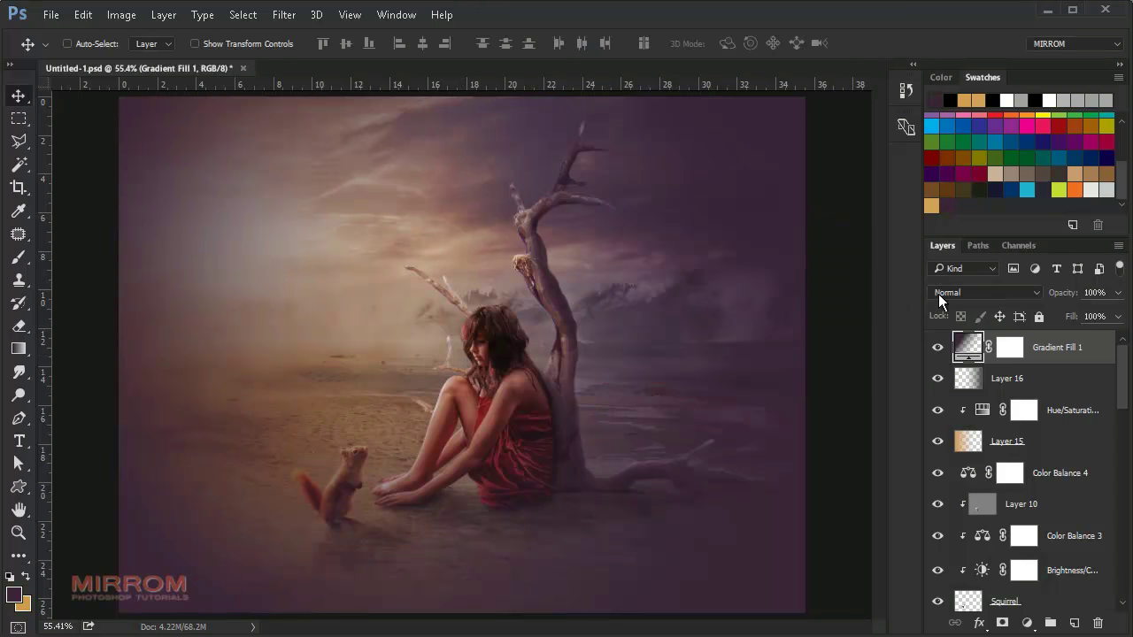
Blend Gradient Fill 1 as Multiply at 84% opacity
click(938, 294)
click(957, 58)
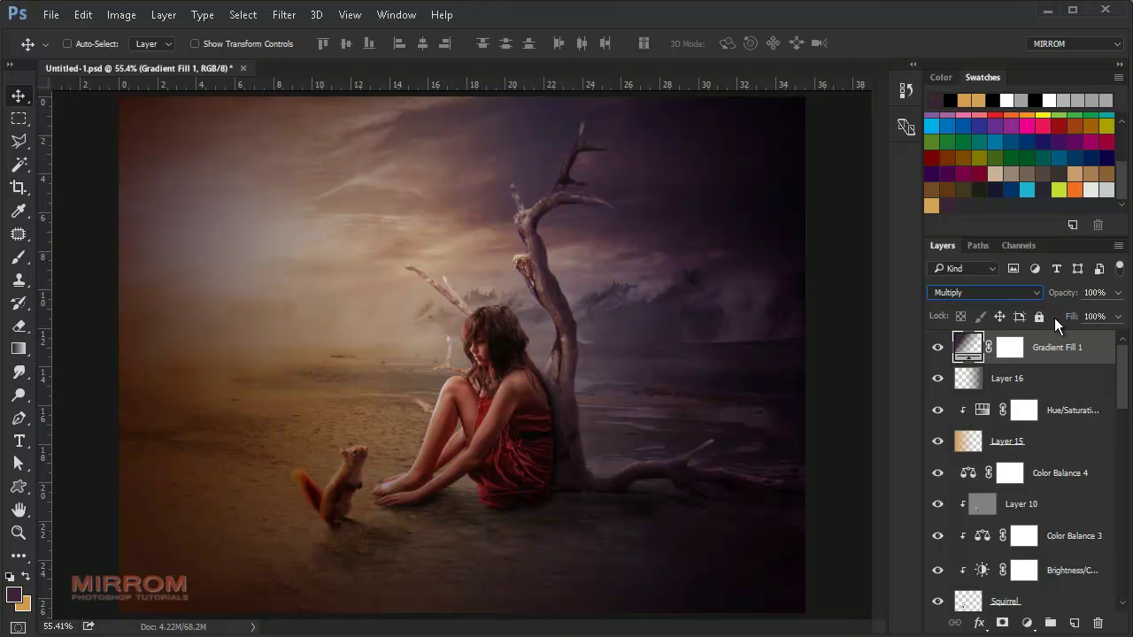
drag(1065, 301, 1062, 299)
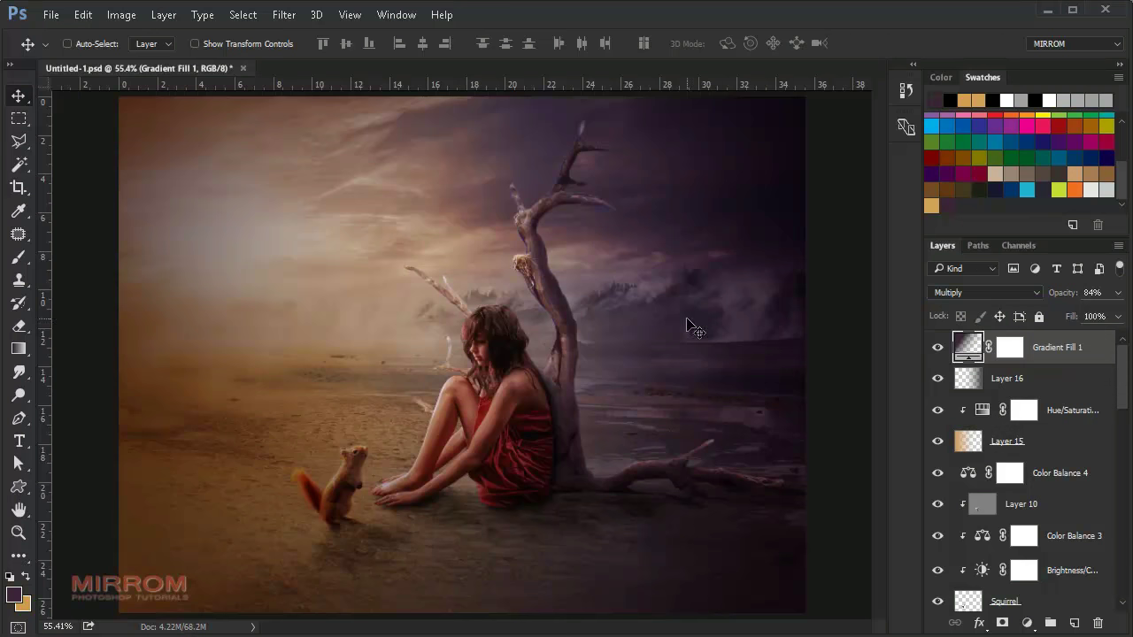
click(1010, 350)
Draw a black-to-white gradient on the vignette mask to clear the sunlit upper left
key(b)
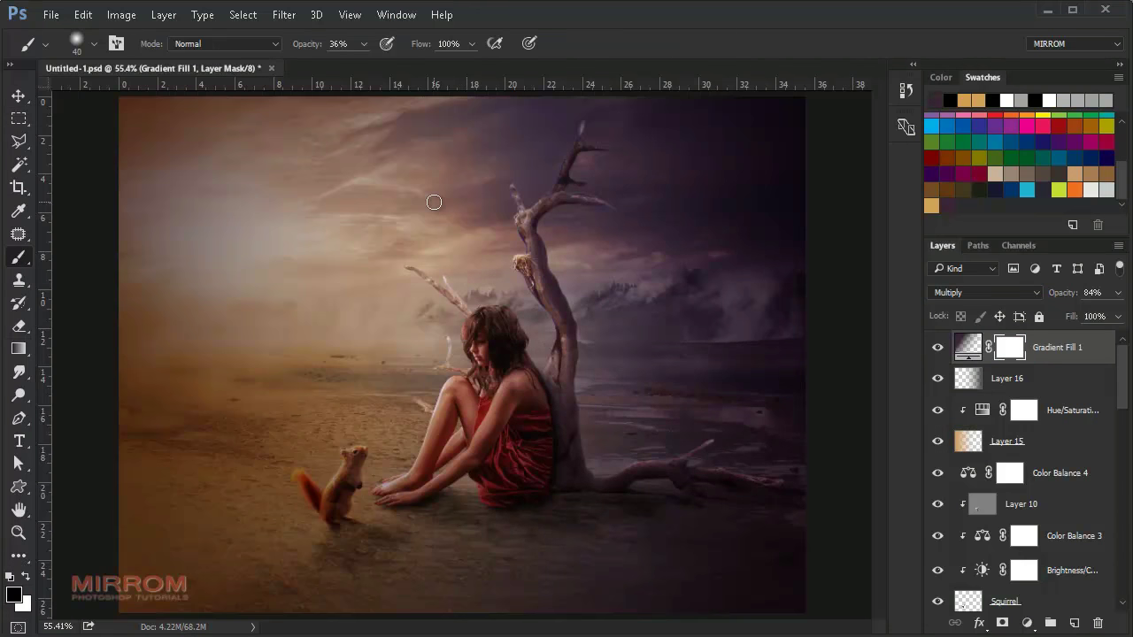
key(g)
mouse_move(496, 102)
mouse_down()
mouse_move(492, 327)
mouse_move(512, 434)
mouse_up()
drag(521, 120, 526, 454)
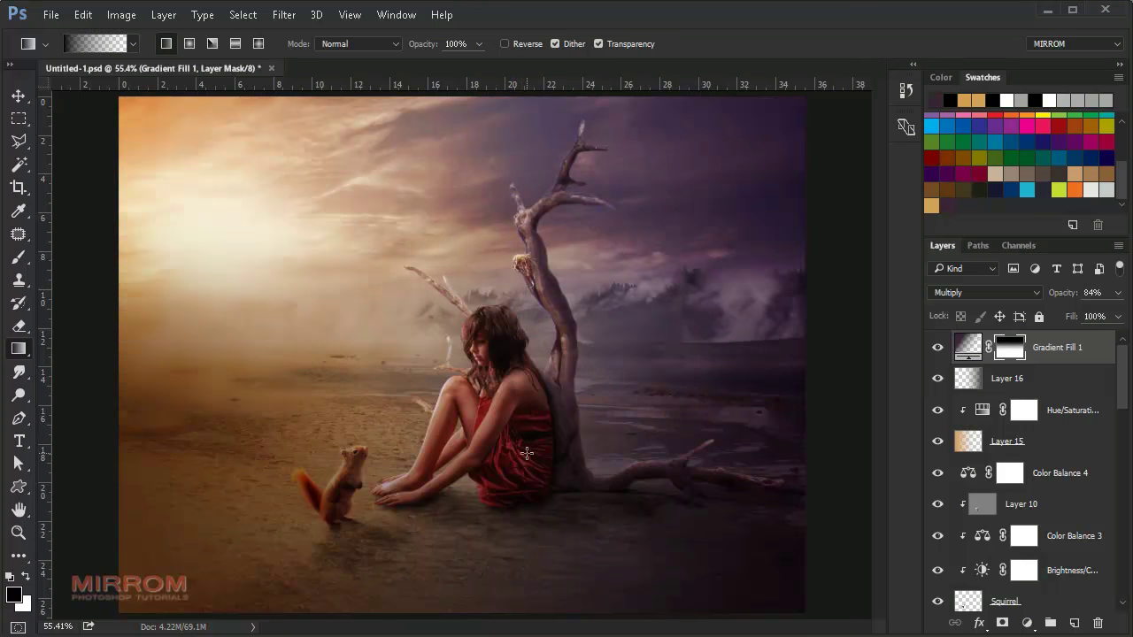
Paint the vignette out around the girl with a 600 px black brush and compare
key(b)
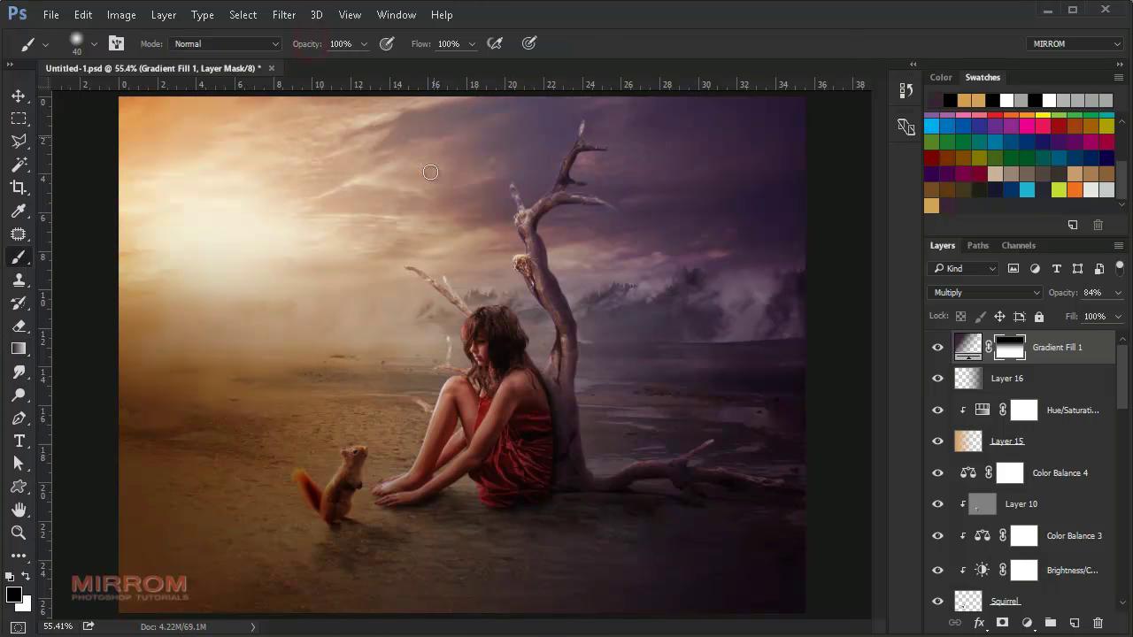
key(bracketright)
key(bracketright)
key(bracketright)
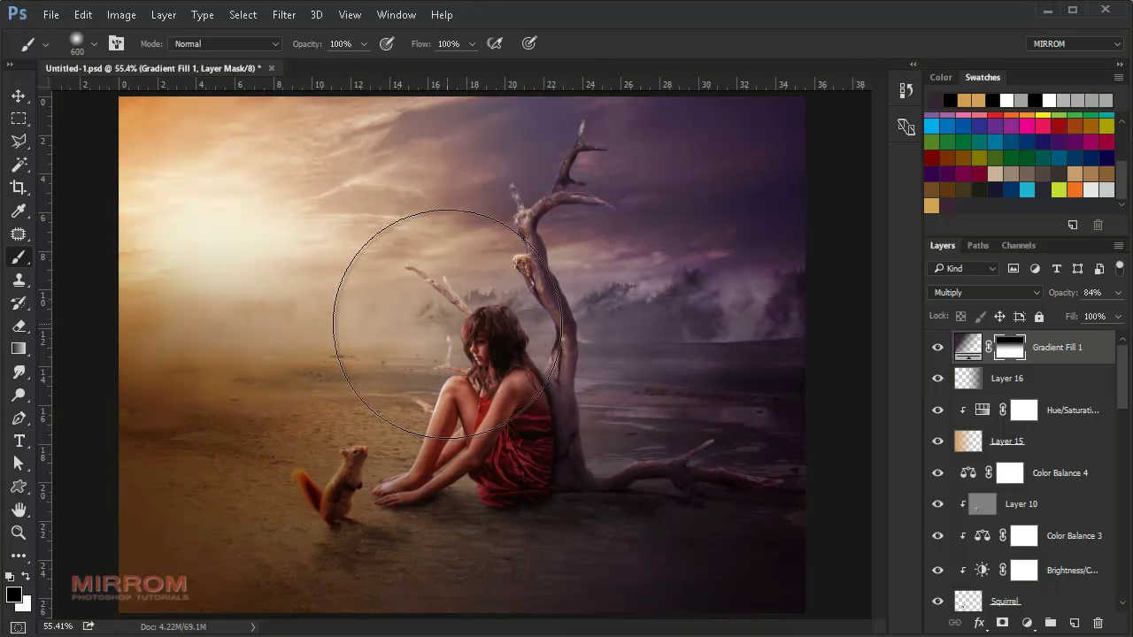
drag(478, 257, 278, 274)
key(v)
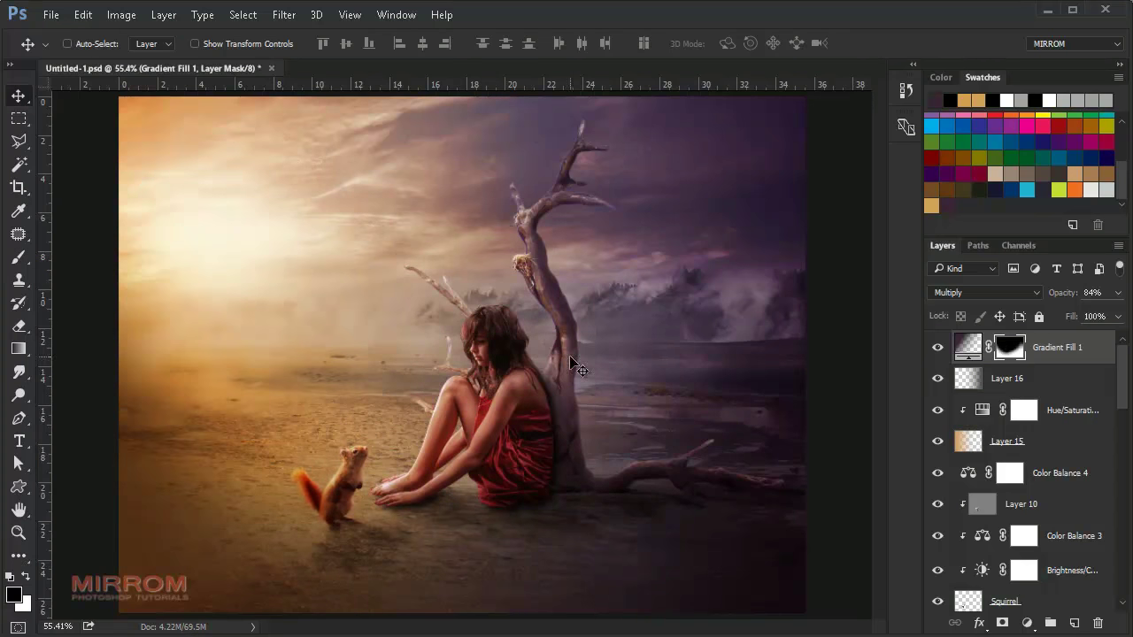
click(938, 348)
scroll(1082, 463, down, 3)
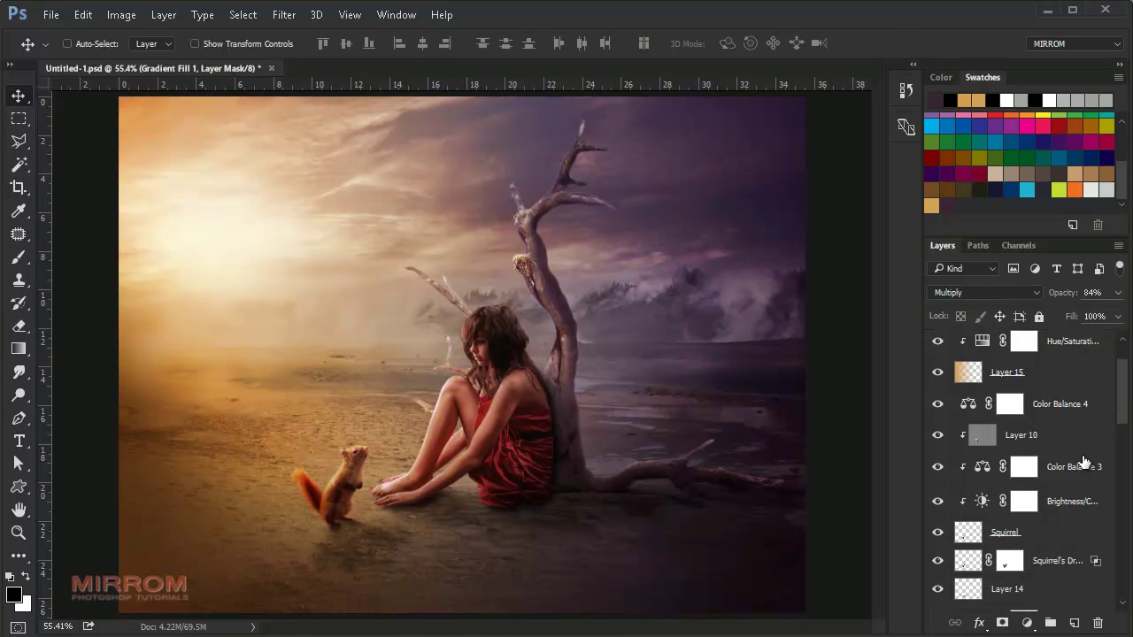
scroll(1082, 463, down, 3)
scroll(1084, 461, down, 3)
scroll(1039, 472, down, 5)
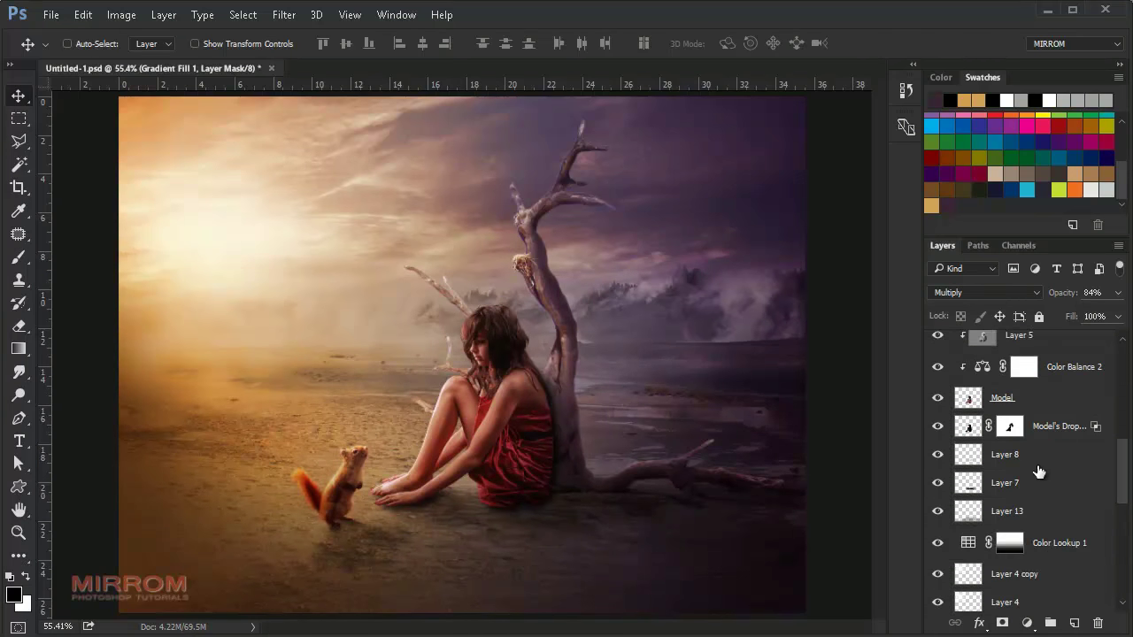
scroll(1043, 478, up, 5)
scroll(1042, 475, up, 5)
scroll(1044, 474, up, 5)
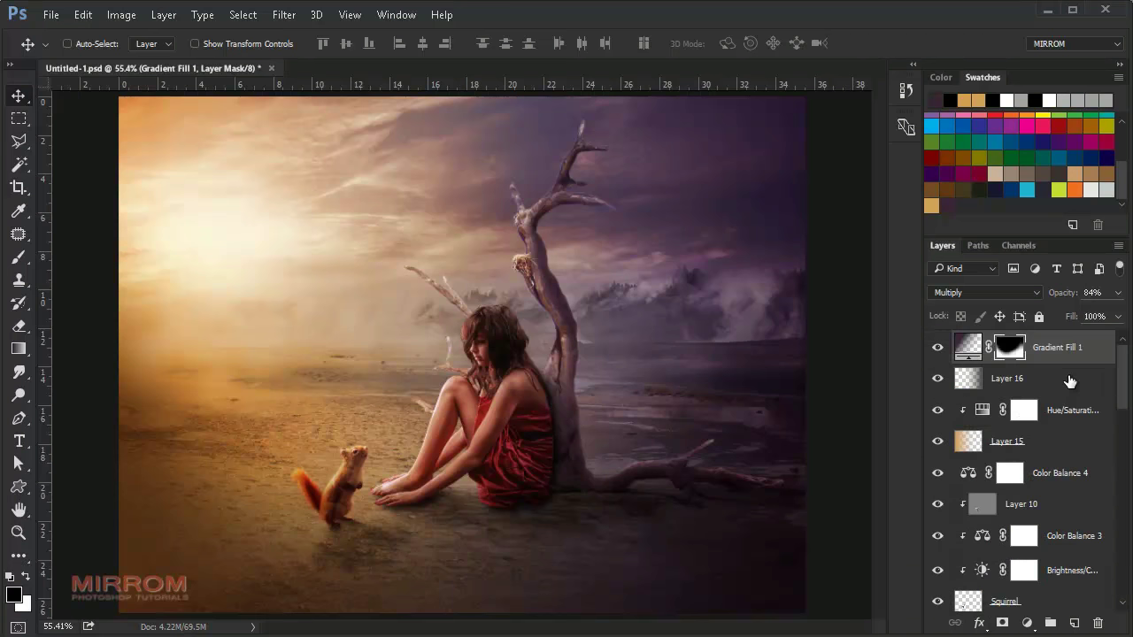
Add a new Layer 17 set to Soft Light, with colours reset to black and white
click(1074, 623)
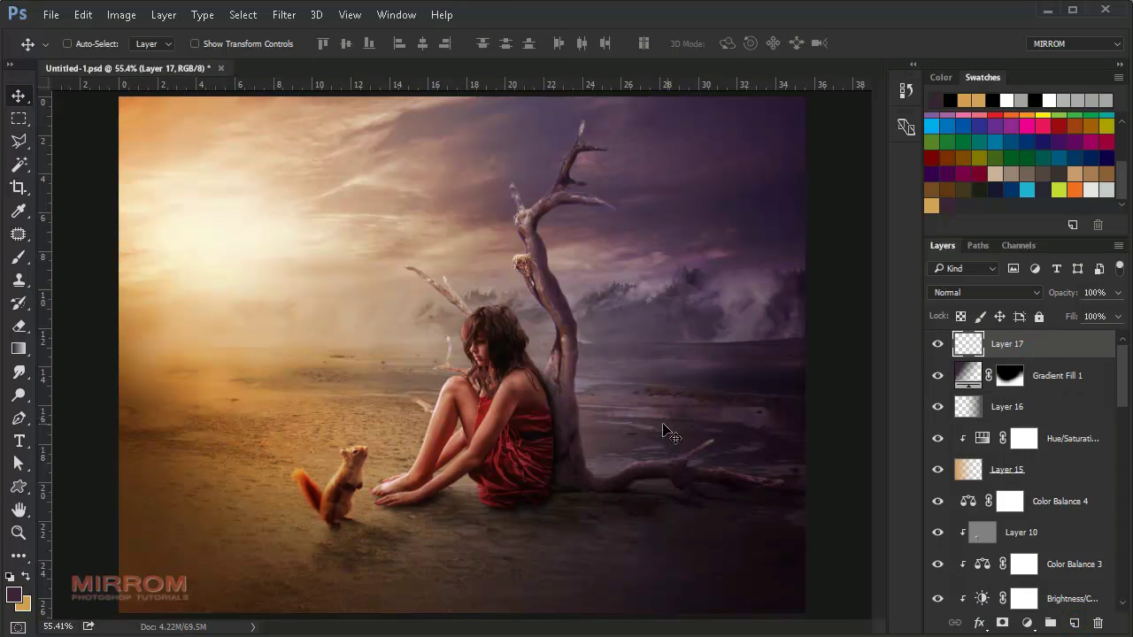
key(d)
key(b)
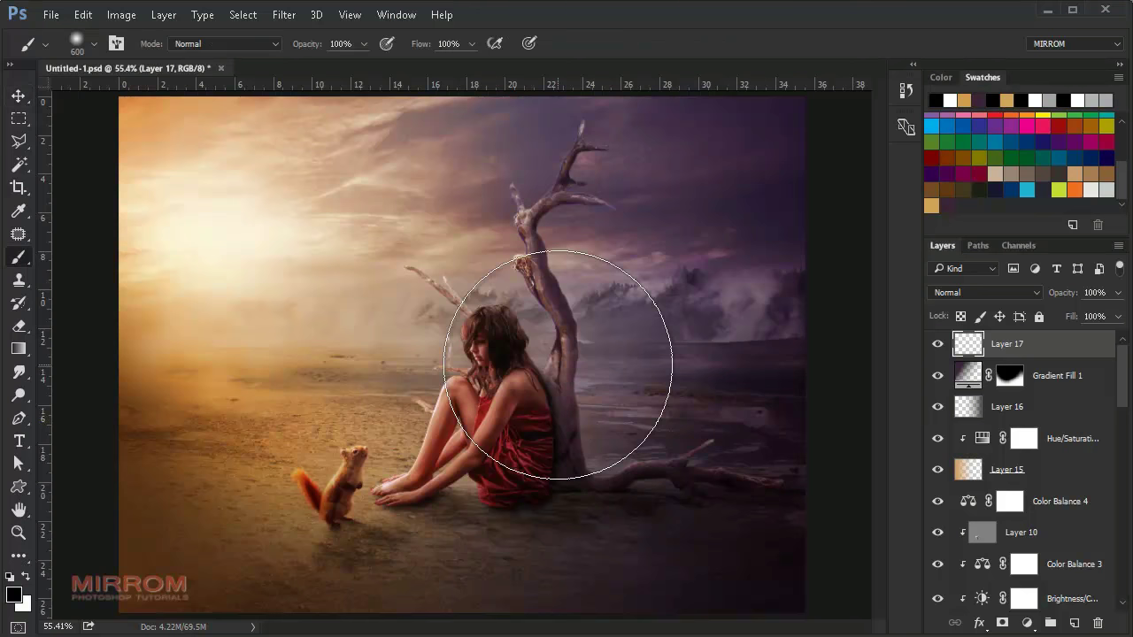
click(956, 294)
click(963, 217)
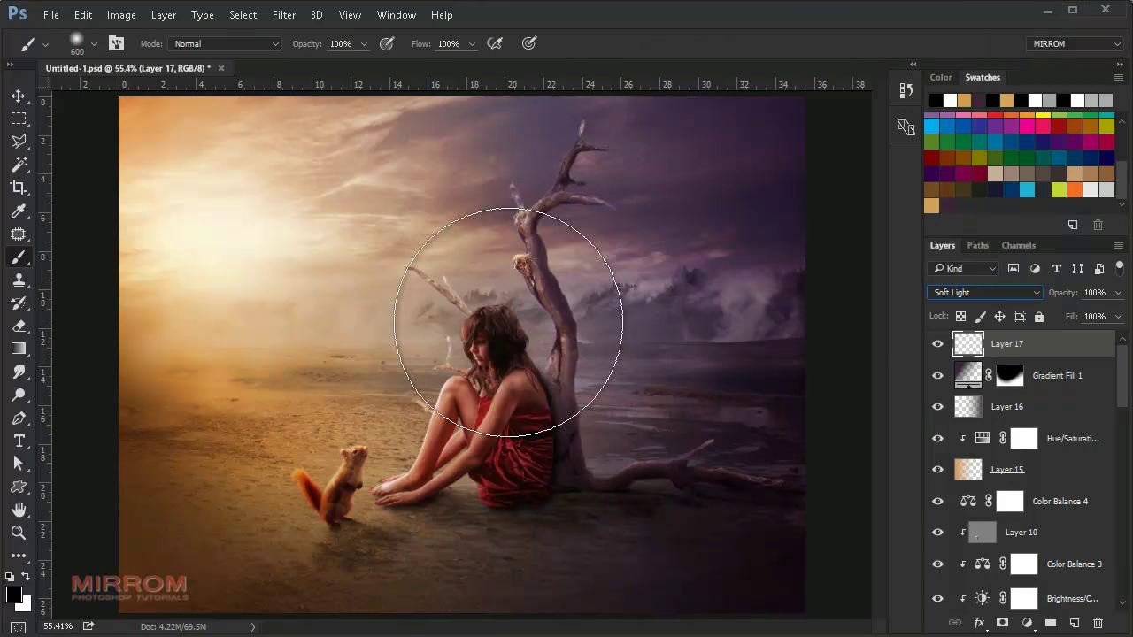
Paint black at 51% brush opacity along the bottom ground with a 300 px brush
key(bracketleft)
key(bracketleft)
key(bracketleft)
key(bracketleft)
key(bracketleft)
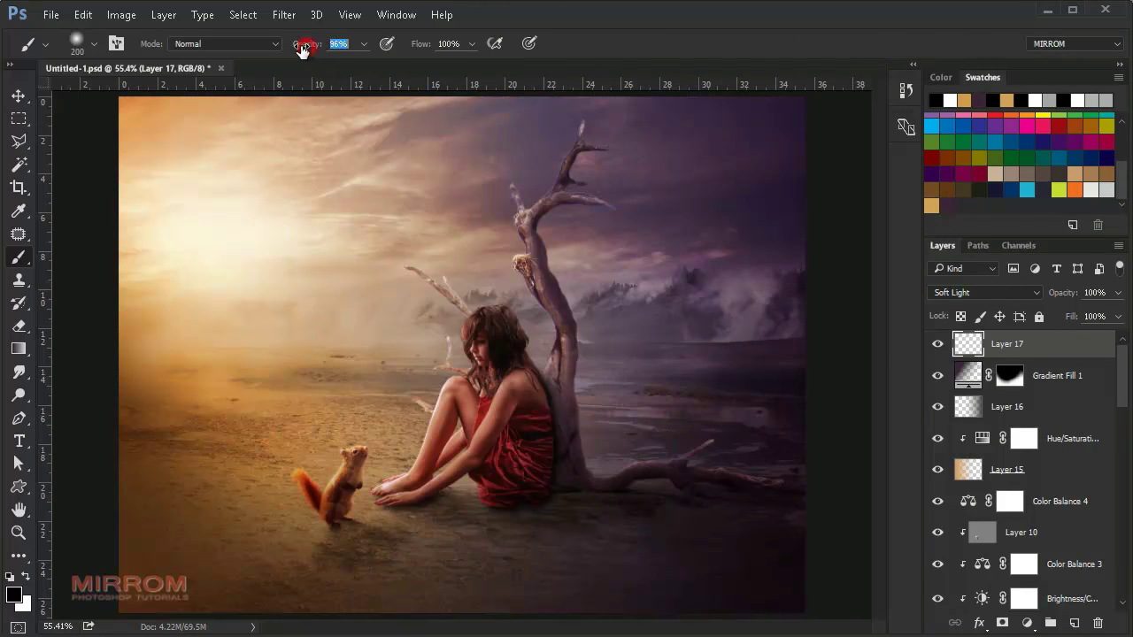
drag(307, 43, 279, 52)
text(51)
key(Return)
key(bracketright)
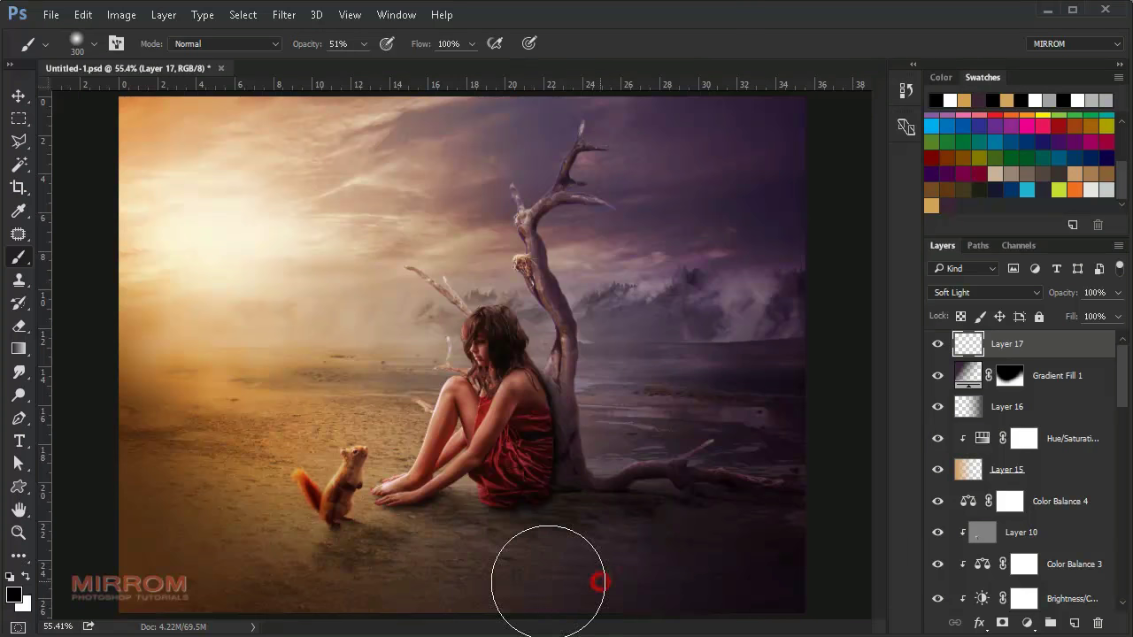
mouse_move(551, 581)
mouse_down()
mouse_move(802, 575)
mouse_move(329, 582)
mouse_up()
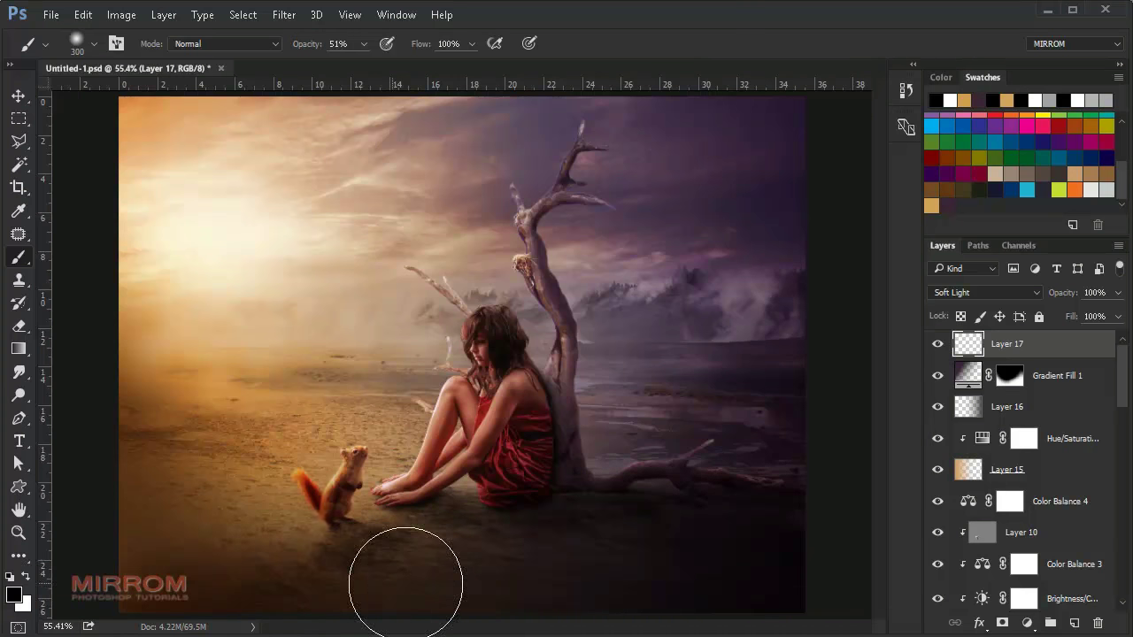
drag(405, 576, 265, 584)
drag(405, 581, 688, 578)
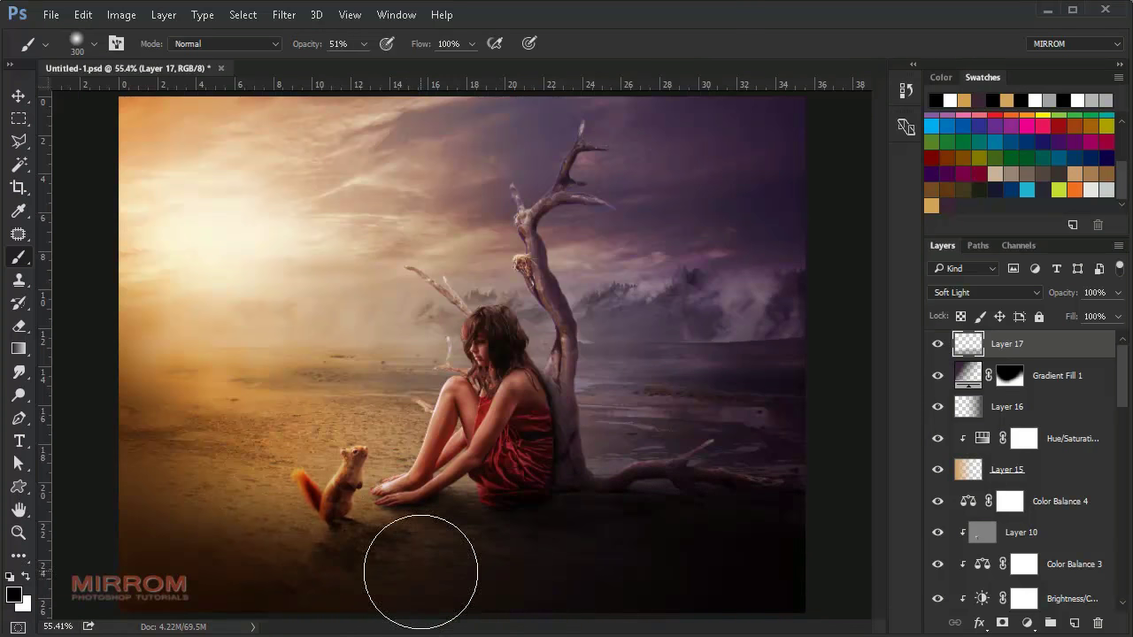
Lower Layer 17 to 48% opacity and mask the darkening off the lower-left sand
drag(1067, 294, 1044, 302)
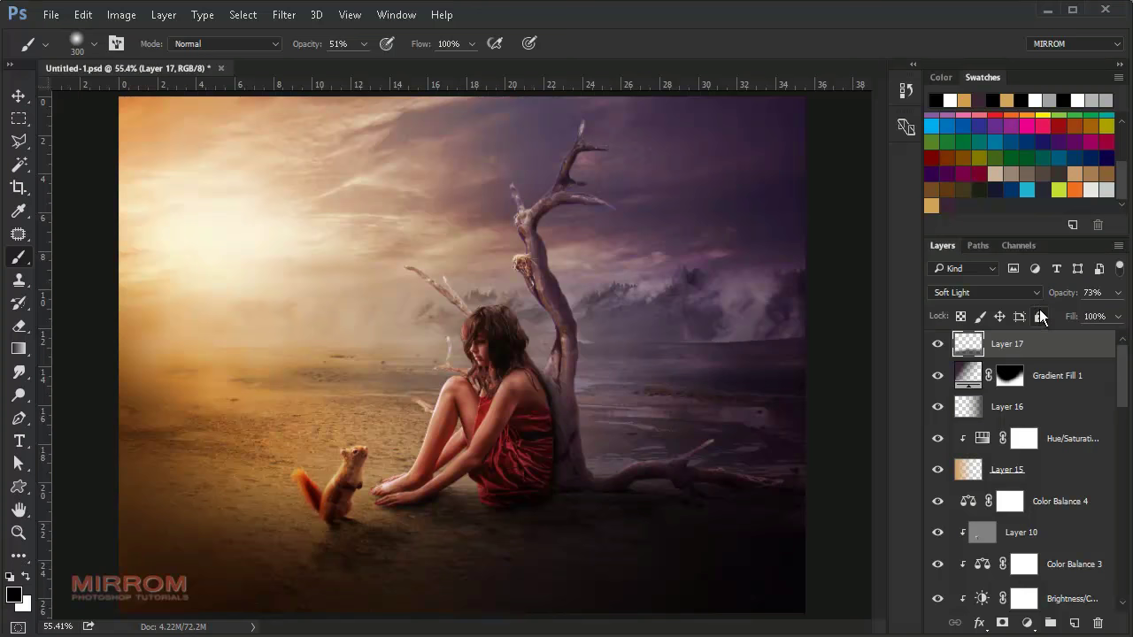
drag(1067, 302, 1060, 302)
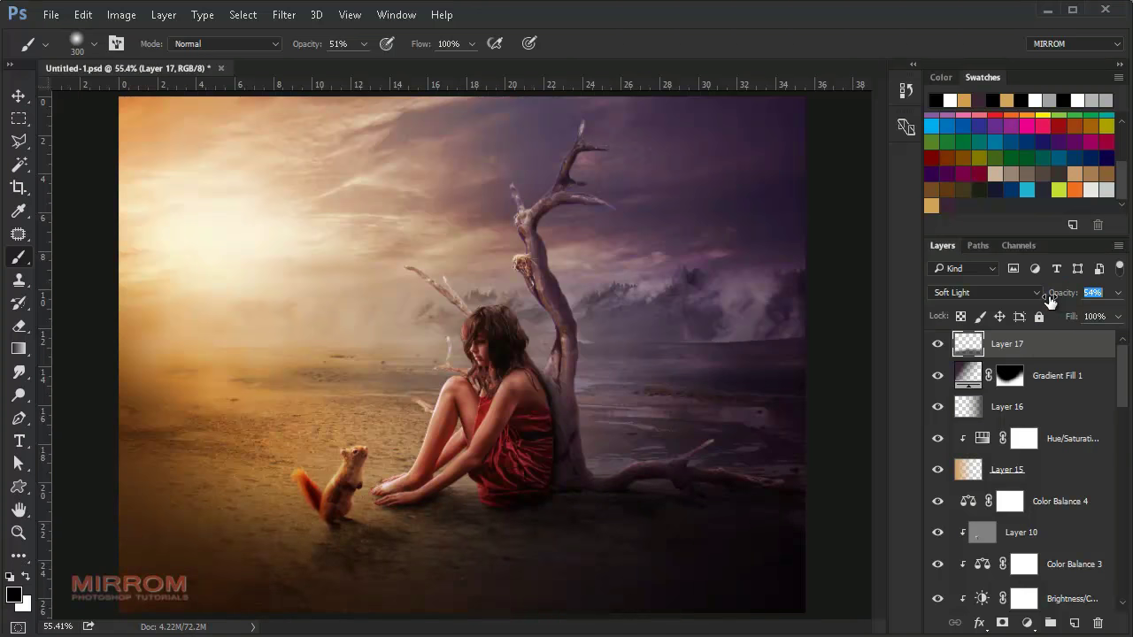
drag(1045, 302, 1044, 302)
key(Return)
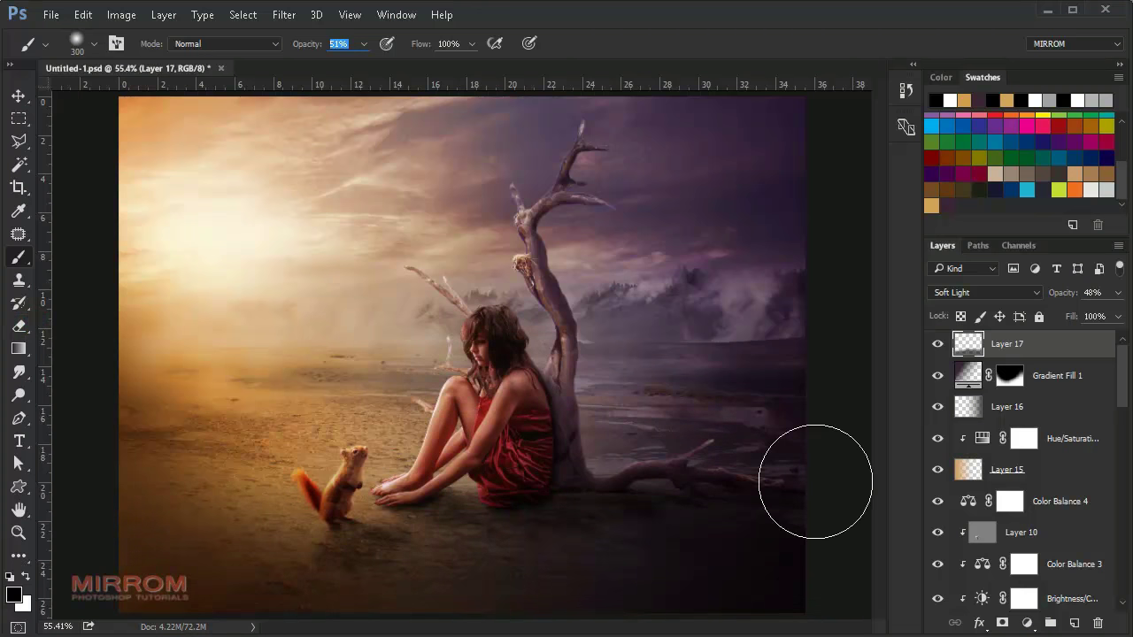
click(1026, 623)
click(1004, 625)
mouse_move(260, 367)
mouse_down()
mouse_move(182, 438)
mouse_move(155, 486)
mouse_move(131, 493)
mouse_up()
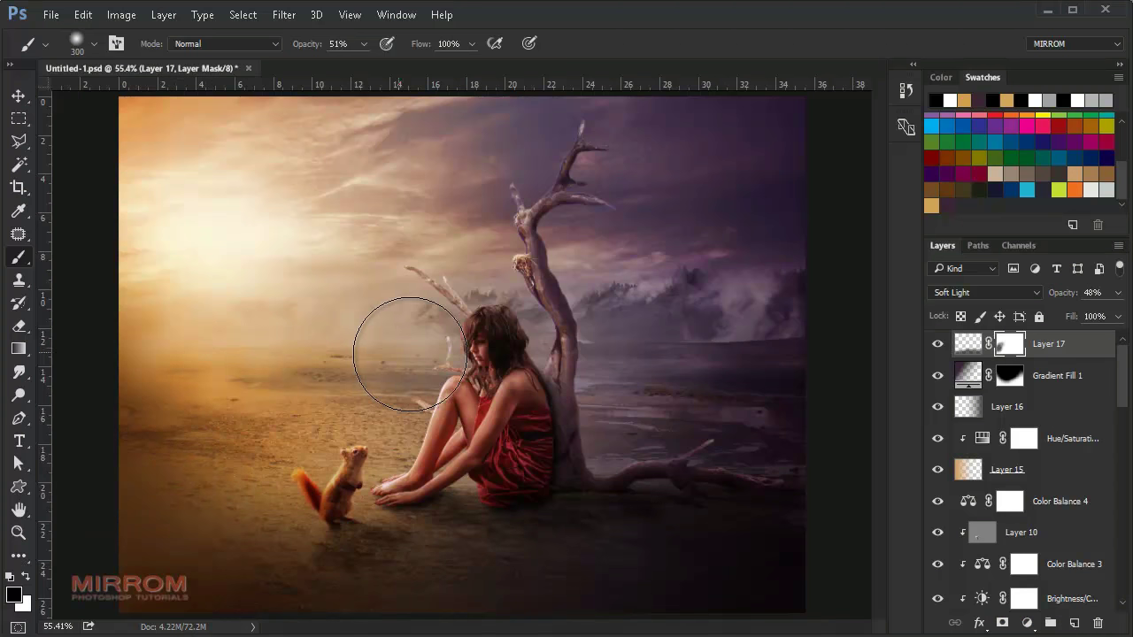
Lower Model's Drop Shadow opacity to 86% and Layer 7 to 87%
key(v)
scroll(1045, 469, down, 2)
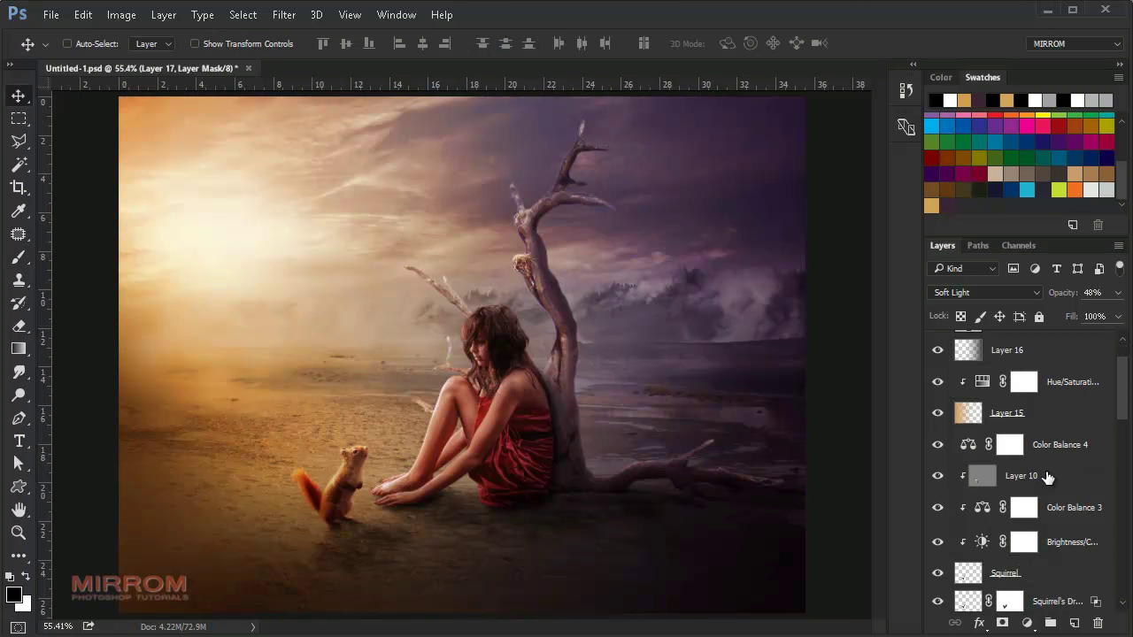
scroll(1048, 478, down, 5)
scroll(1049, 482, down, 1)
scroll(1048, 482, down, 2)
click(937, 530)
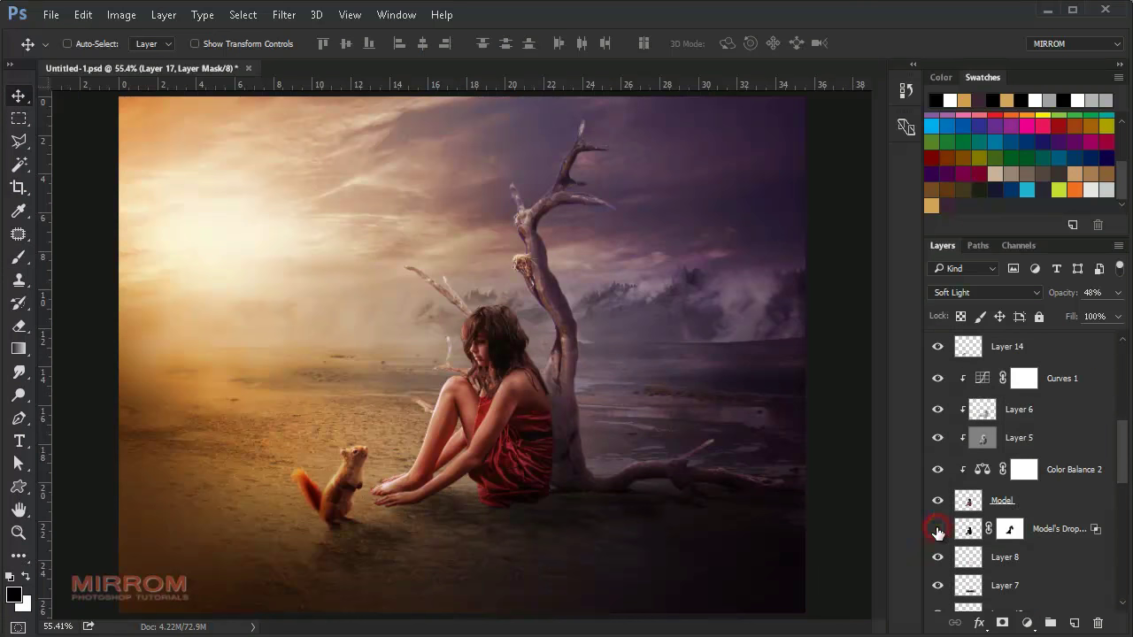
click(1037, 528)
click(937, 530)
click(937, 530)
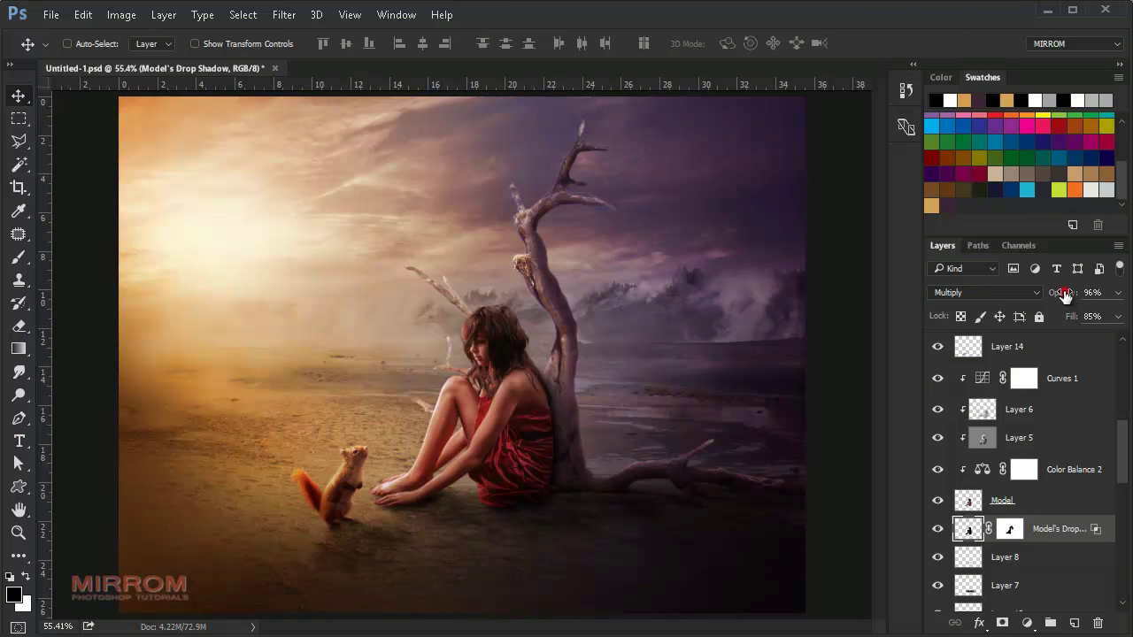
drag(1065, 294, 1056, 293)
click(982, 585)
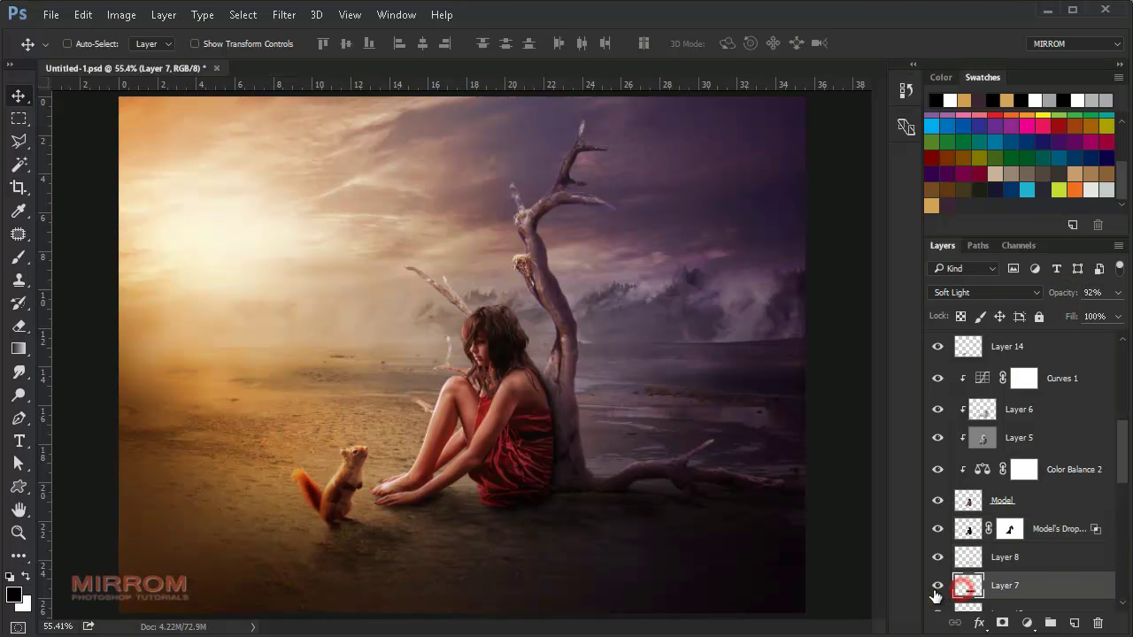
click(937, 584)
drag(1064, 294, 1059, 297)
Set Layer 14 opacity to 91% and Squirrel's Drop Shadow to 75%
scroll(1050, 450, up, 3)
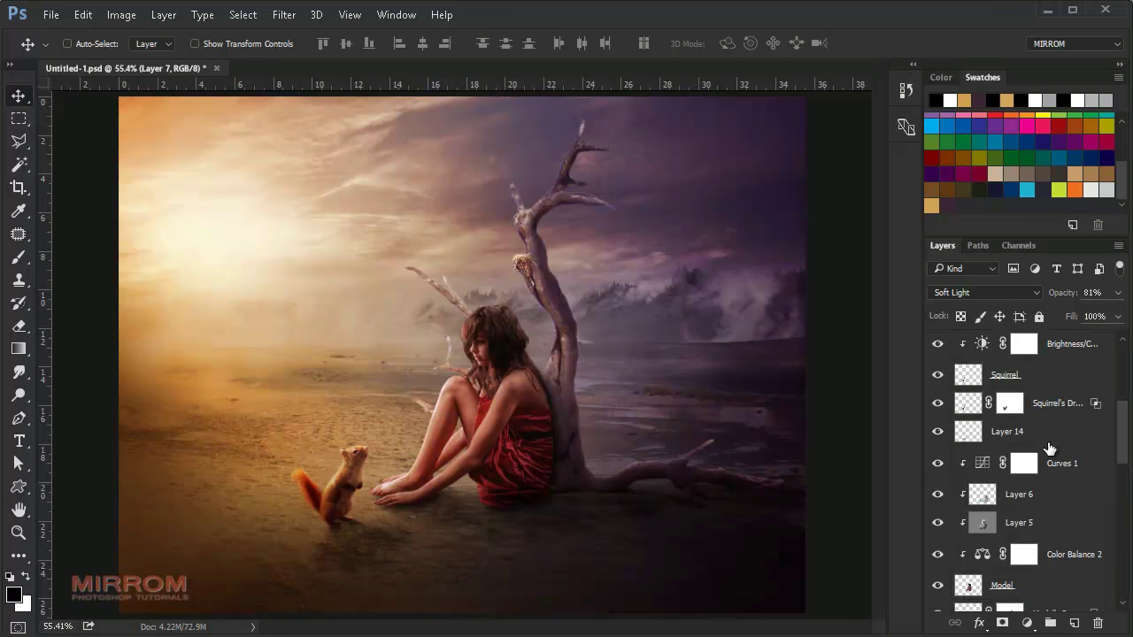
click(938, 402)
click(938, 403)
click(976, 404)
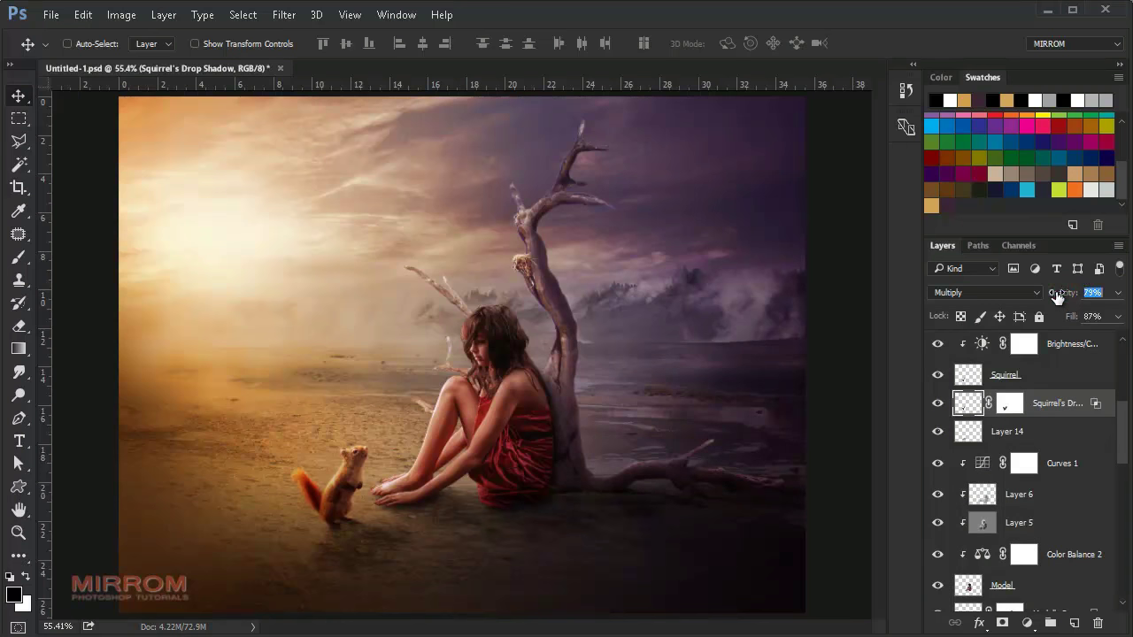
click(1000, 433)
click(937, 431)
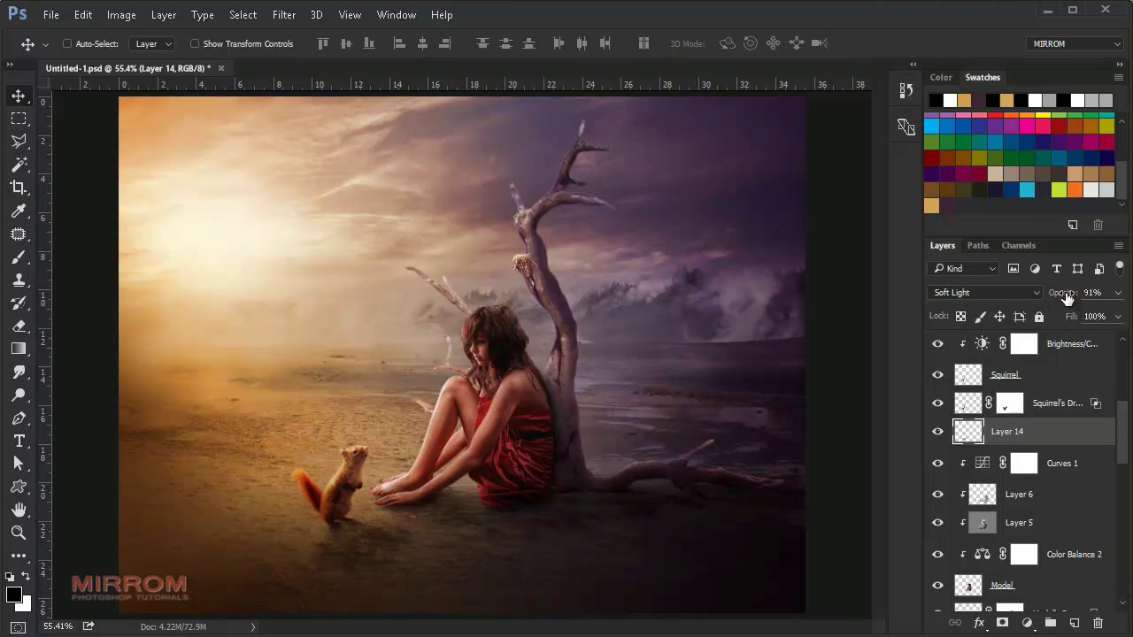
drag(1064, 296, 1058, 299)
key(alt+bracketright)
drag(1064, 296, 1068, 294)
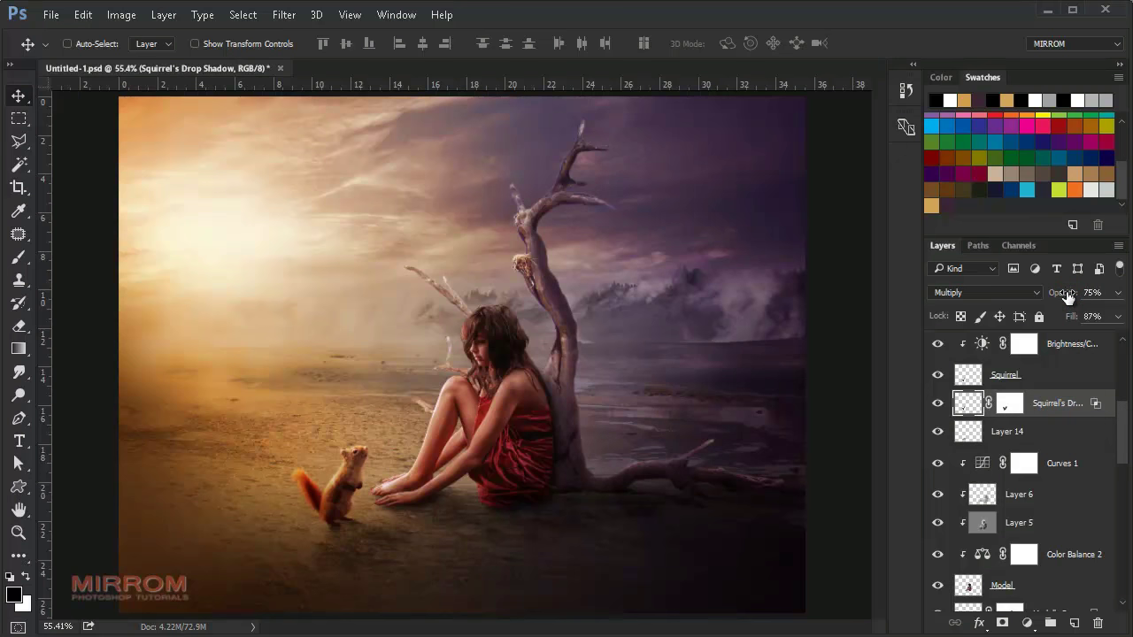
scroll(1075, 427, up, 3)
scroll(1075, 426, up, 3)
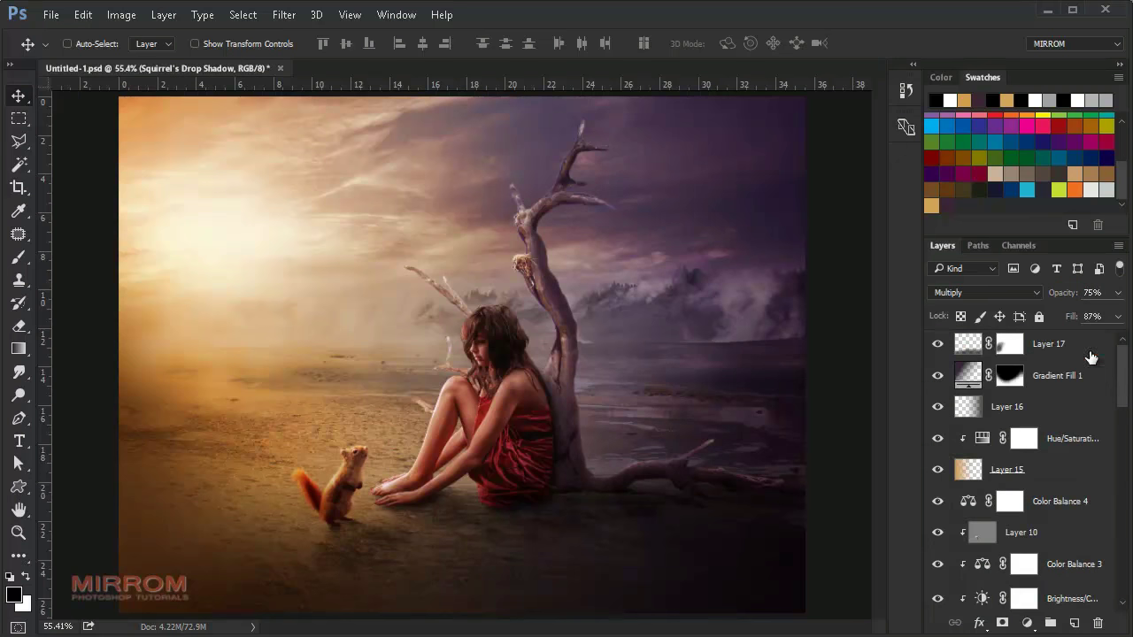
click(1084, 346)
Stamp all visible layers into a new merged Layer 18 and bring it into Camera Raw Filter
key(ctrl+alt+shift+e)
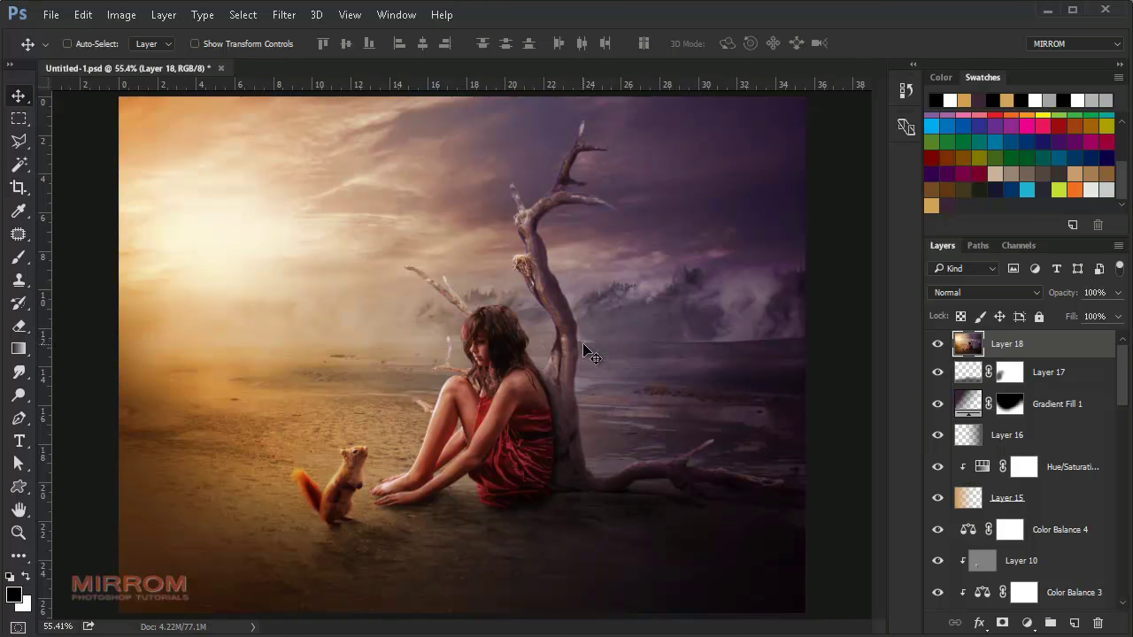
click(282, 22)
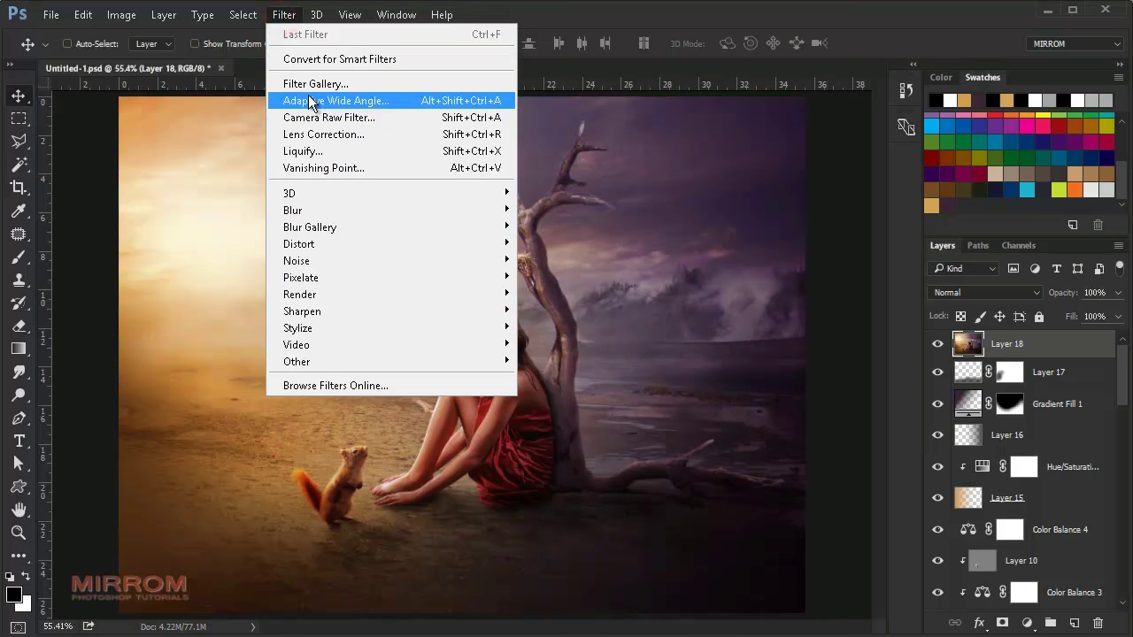
click(328, 114)
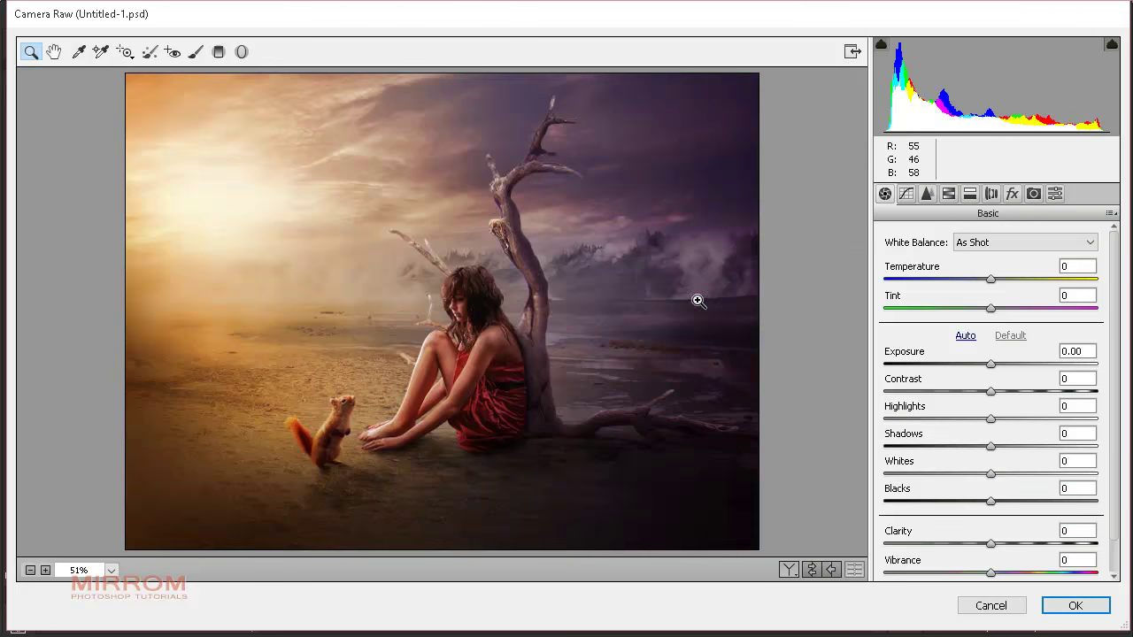
click(698, 300)
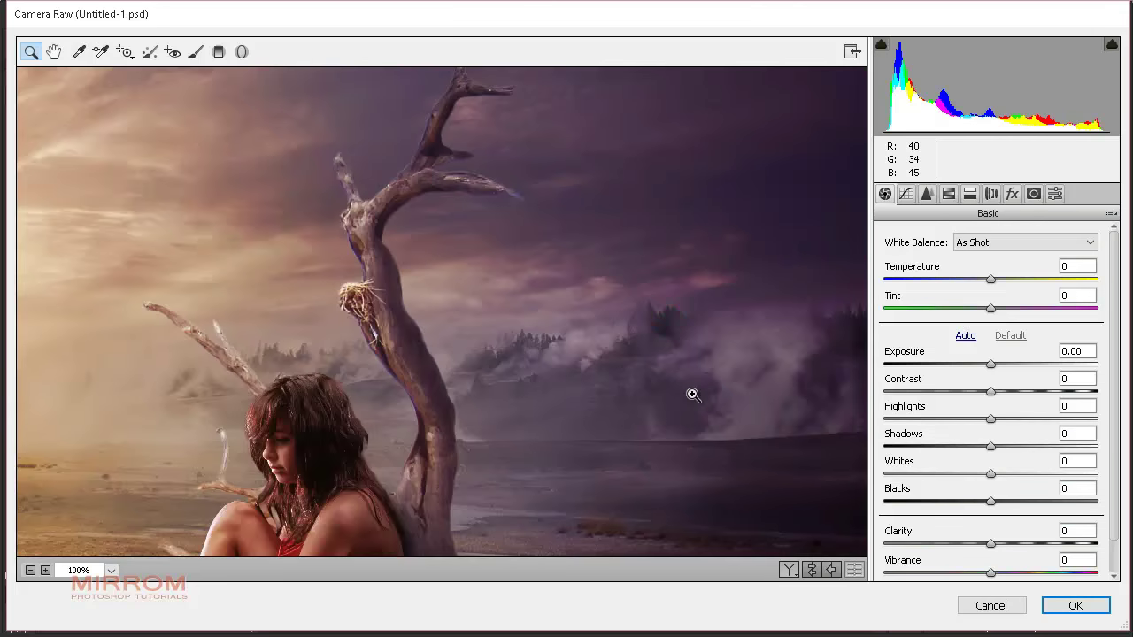
scroll(736, 370, down, 5)
click(30, 569)
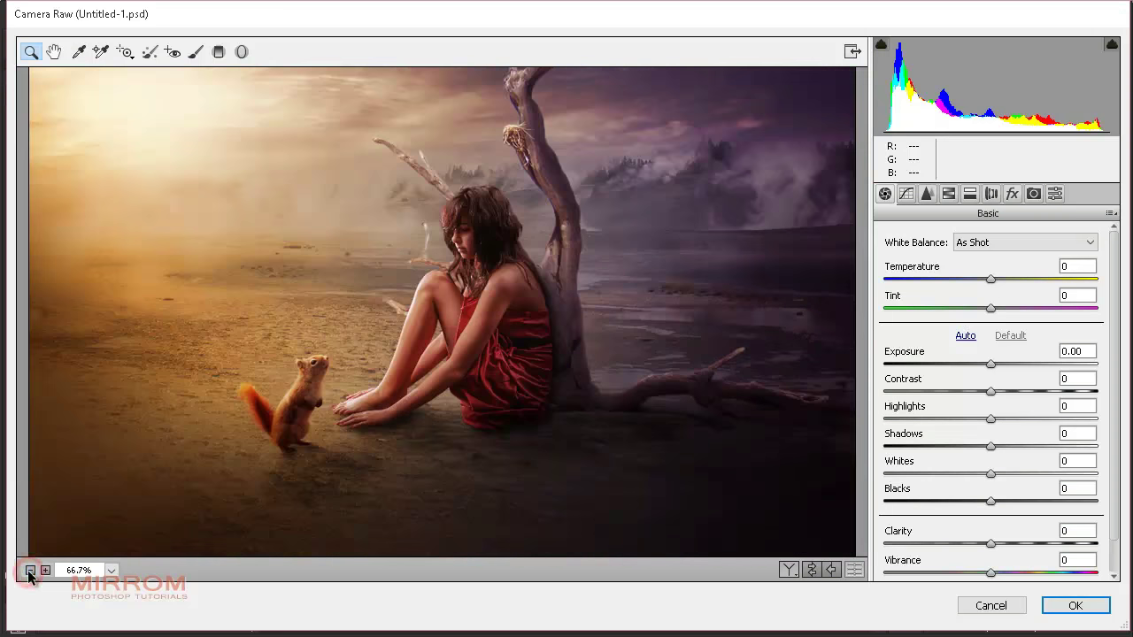
Apply Camera Raw Exposure +0.75, Highlights -43, Shadows -18, Whites +20, Clarity -34
drag(990, 364, 1009, 364)
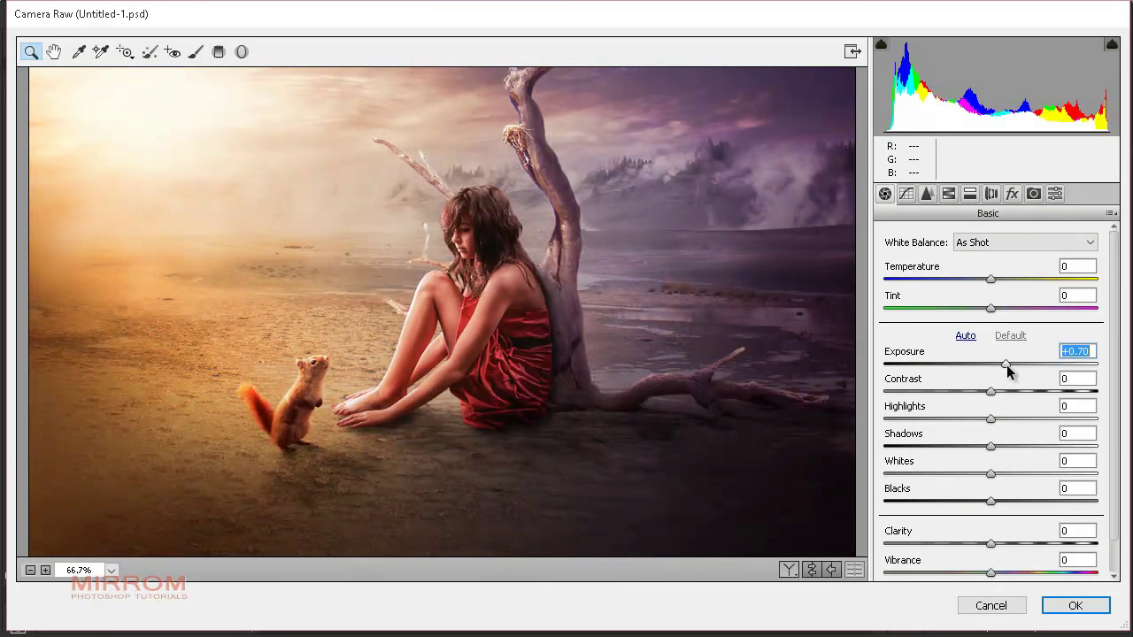
drag(1006, 364, 1007, 365)
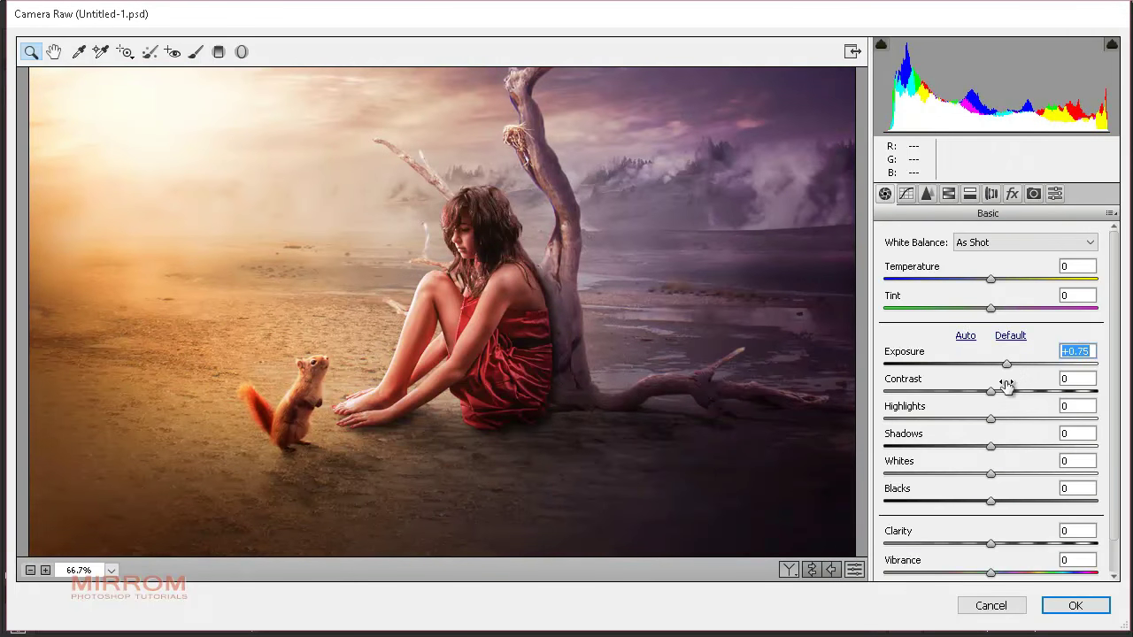
drag(990, 418, 945, 420)
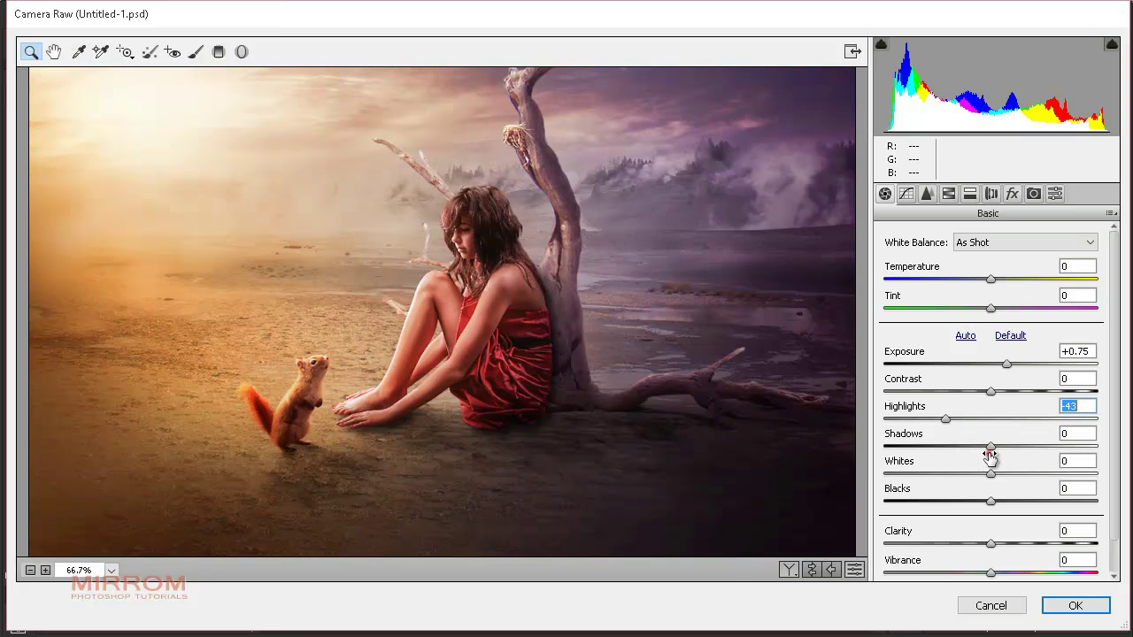
mouse_move(990, 474)
mouse_down()
mouse_move(971, 447)
mouse_move(1013, 474)
mouse_up()
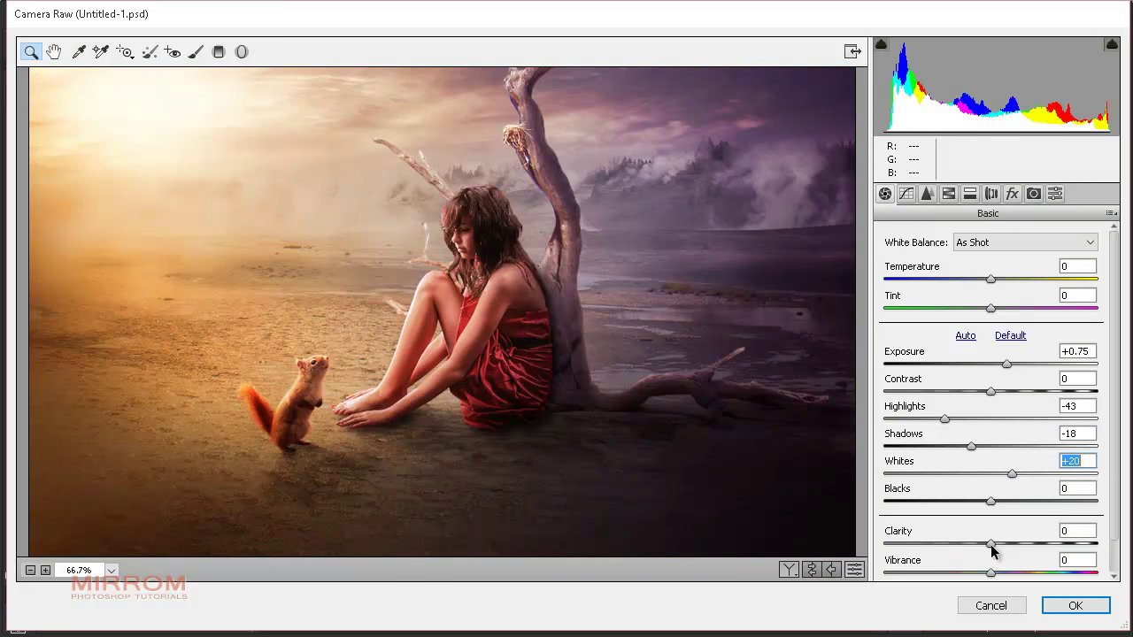
drag(990, 543, 949, 543)
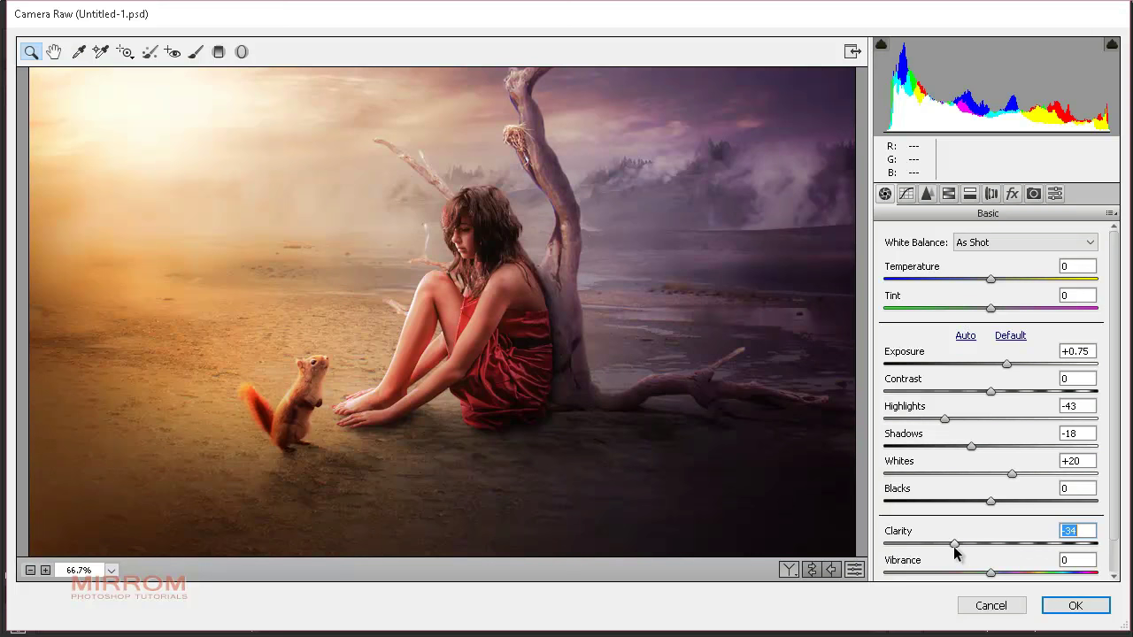
click(1083, 608)
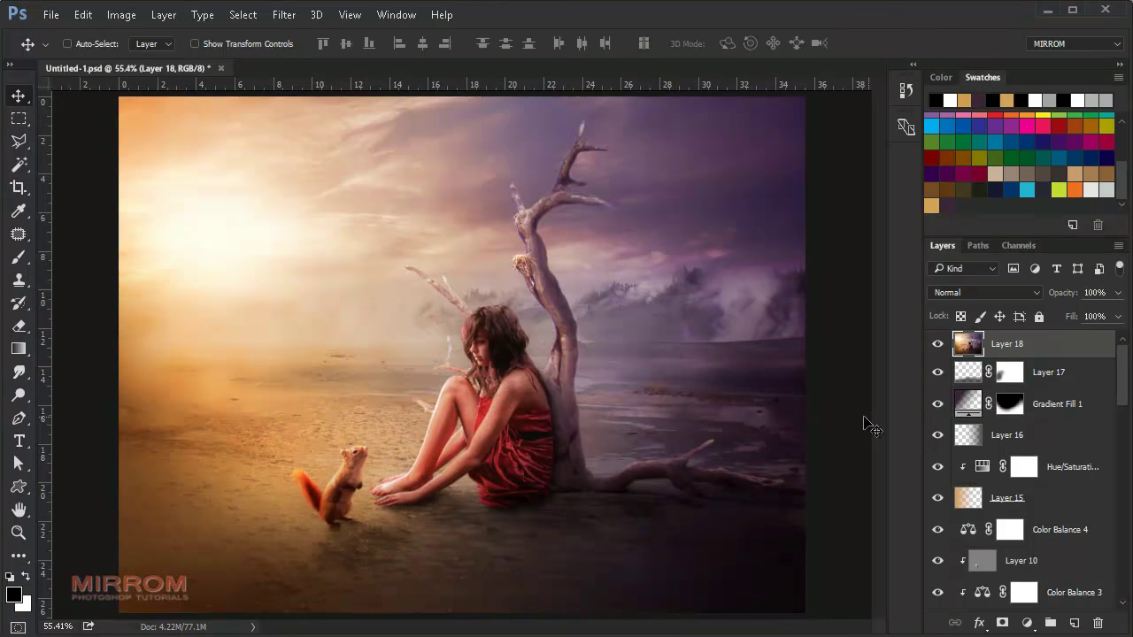
Add Hue/Saturation 4 on top with Saturation -24 and Lightness +7 for a muted finish
click(937, 348)
click(1027, 623)
click(1067, 414)
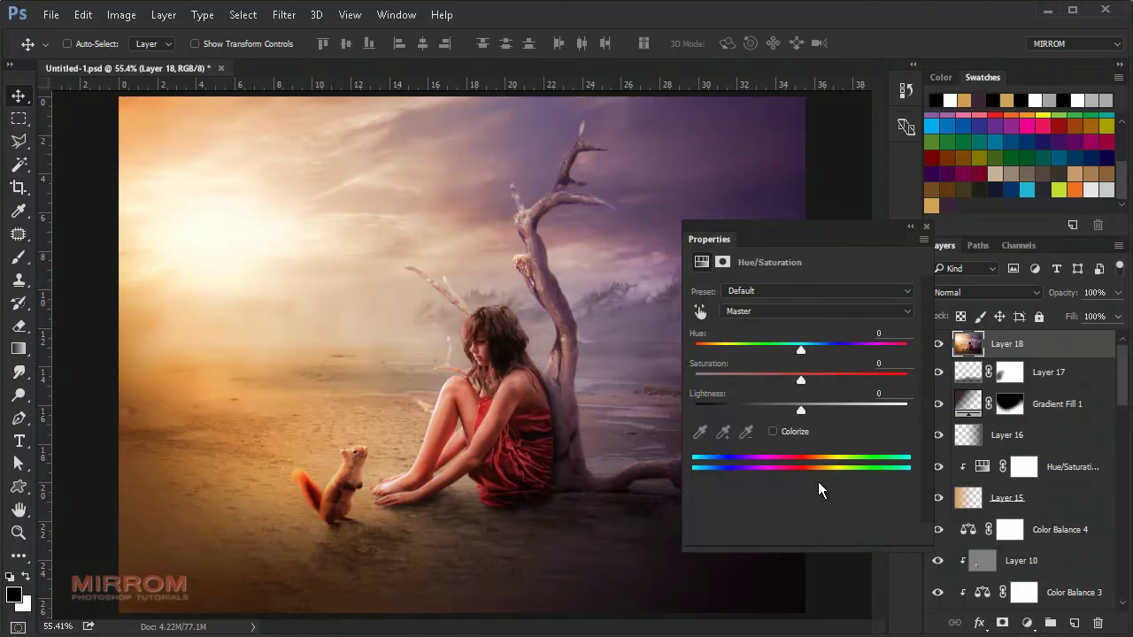
drag(802, 382, 782, 388)
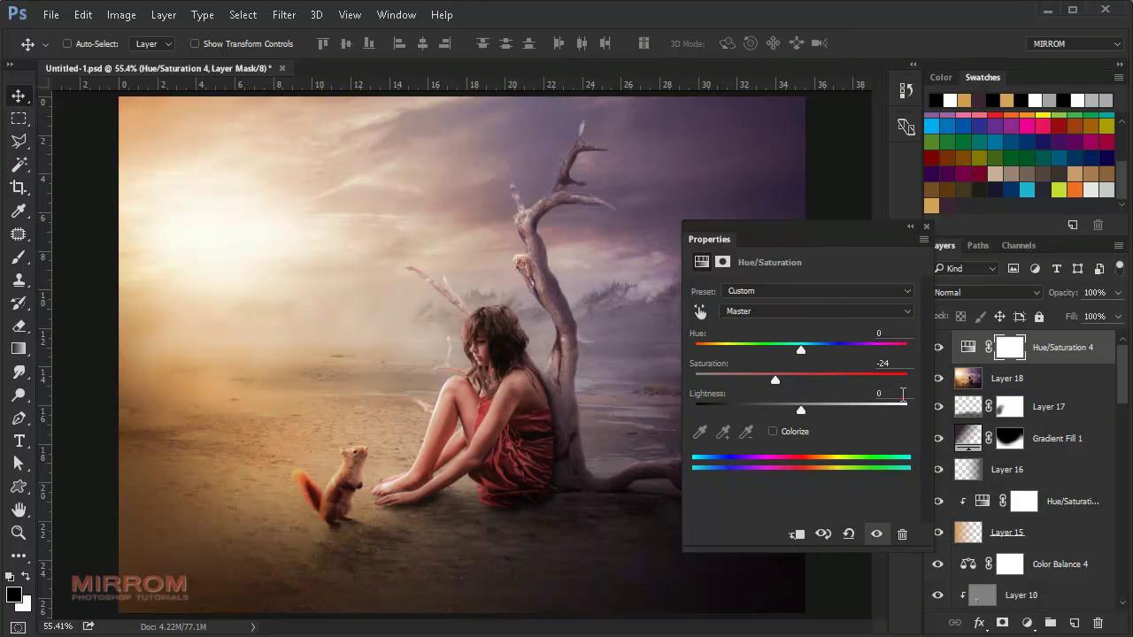
click(899, 394)
key(Up)
key(Up)
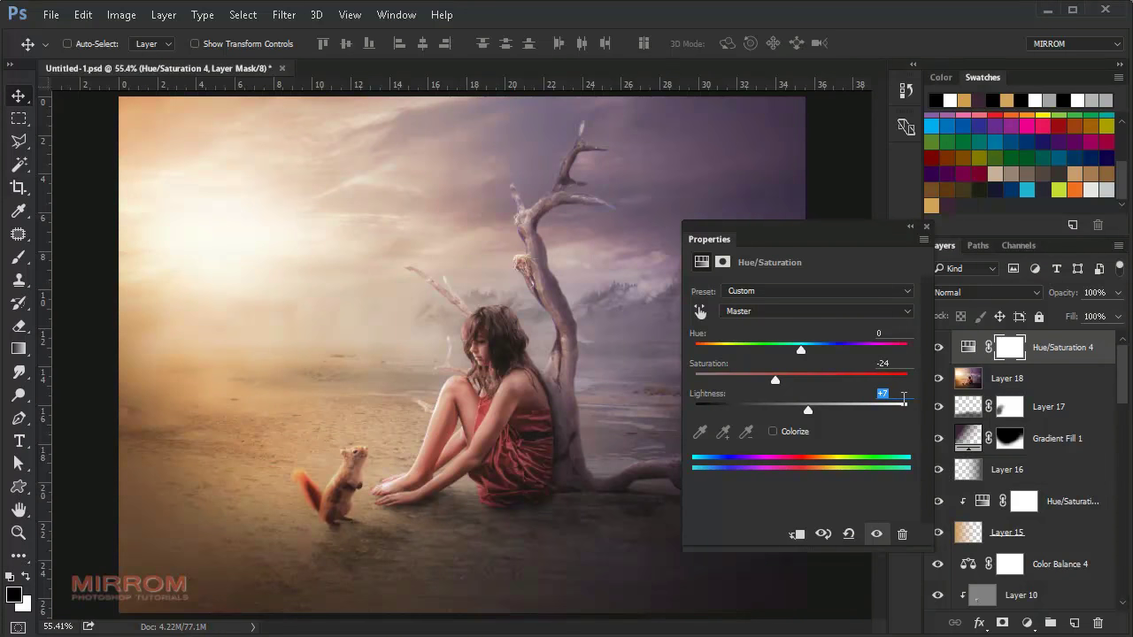
click(926, 225)
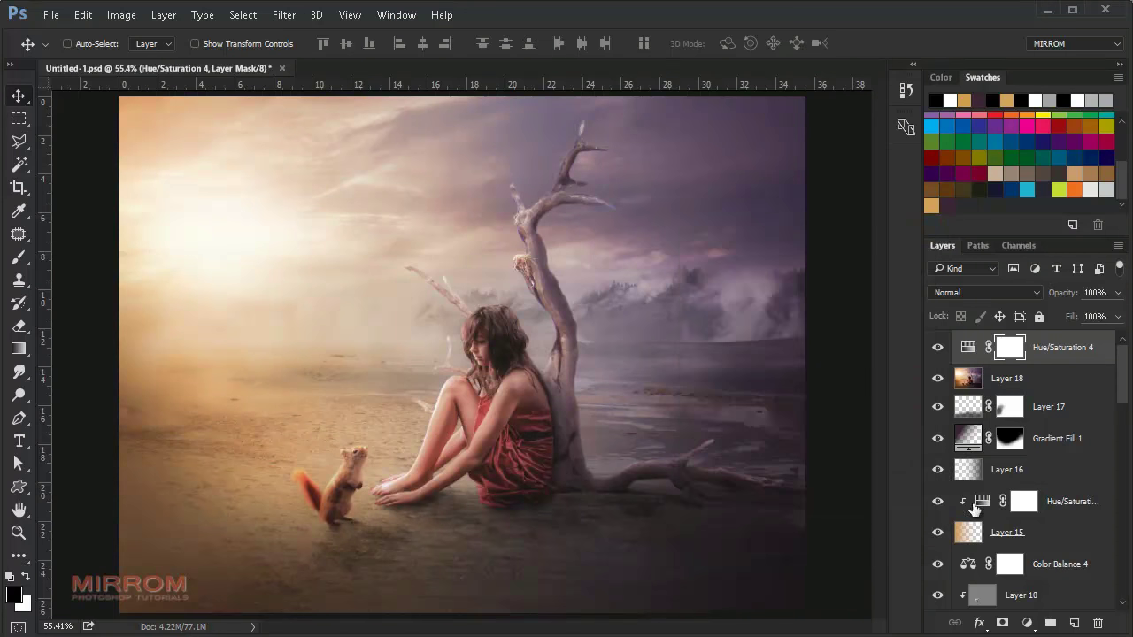
Add a top Curves layer: midtones lowered, black point raised, white point nudged left
click(1027, 623)
click(1066, 347)
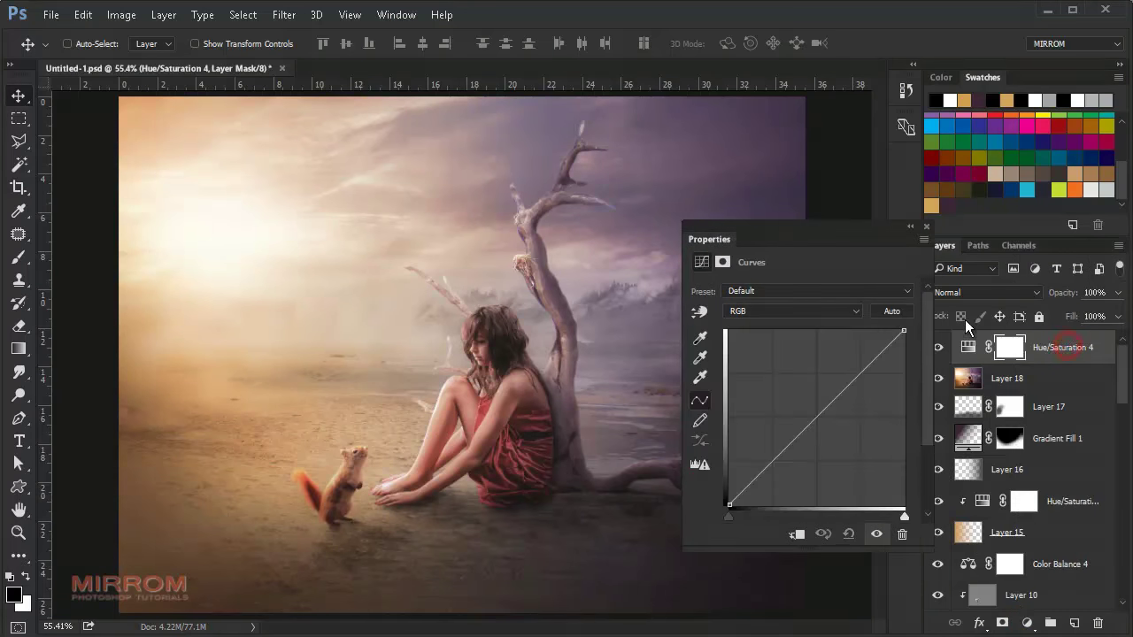
drag(834, 399, 841, 405)
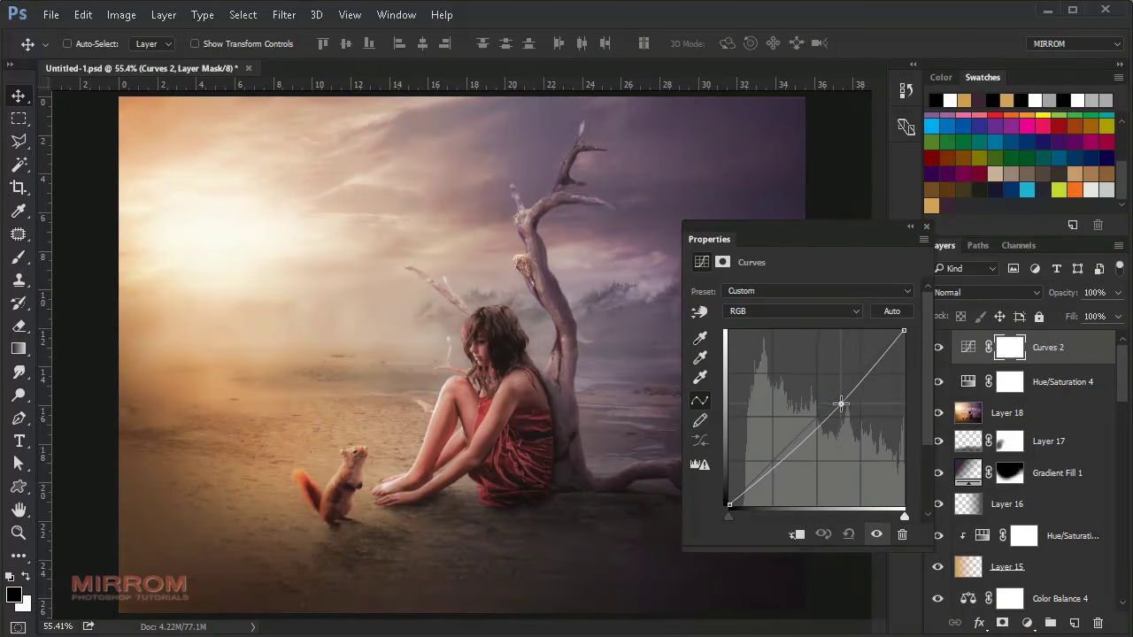
drag(728, 505, 728, 500)
drag(841, 405, 838, 410)
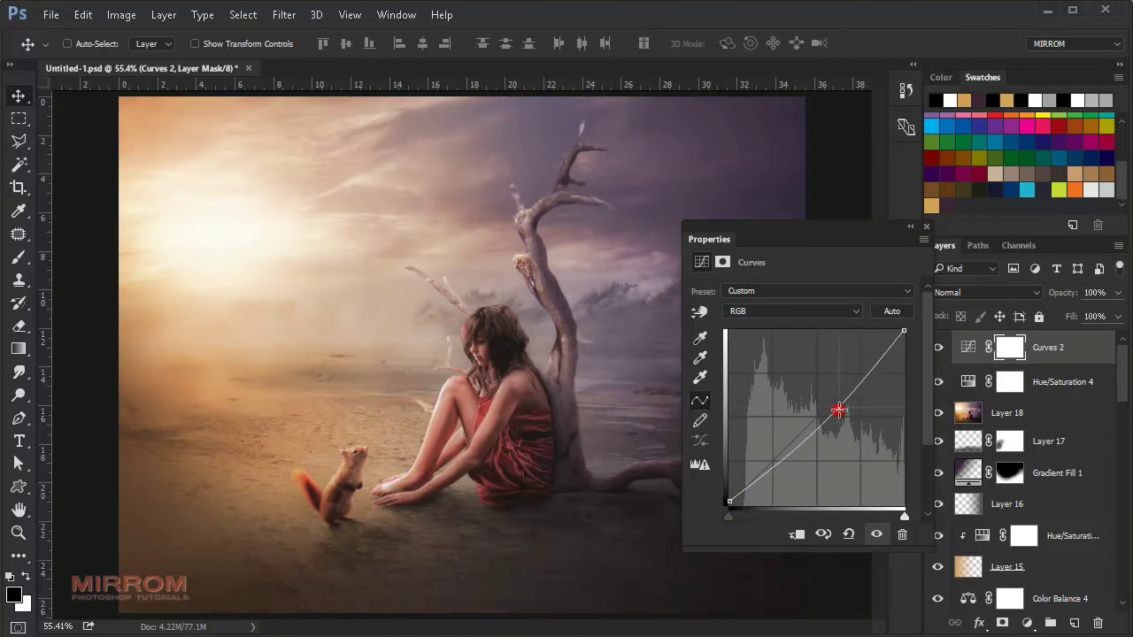
drag(904, 330, 901, 331)
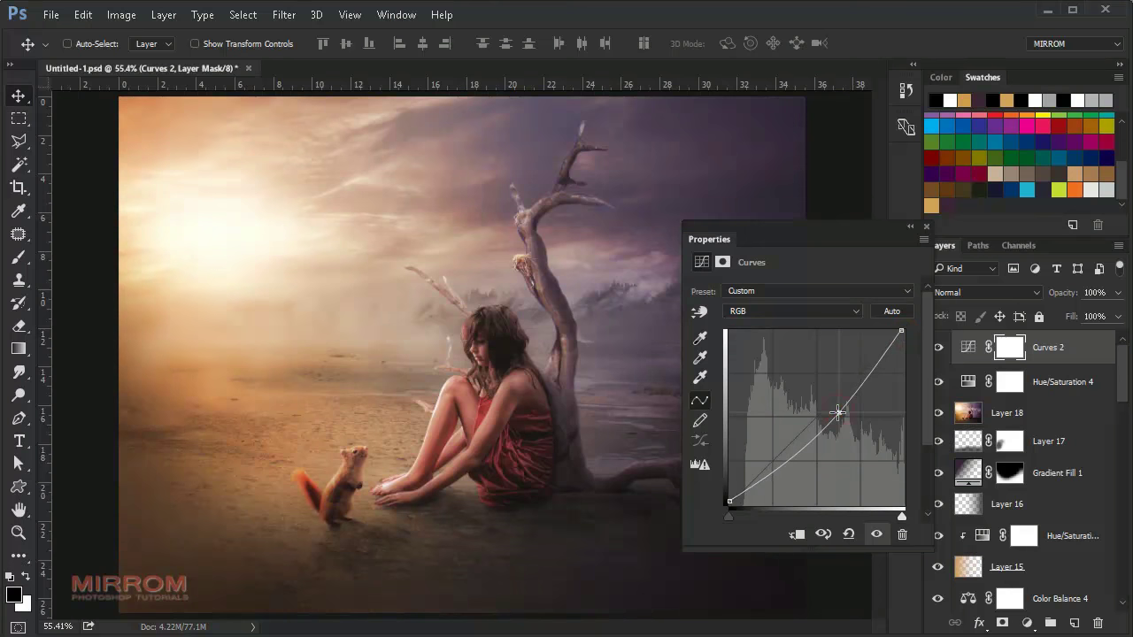
click(926, 226)
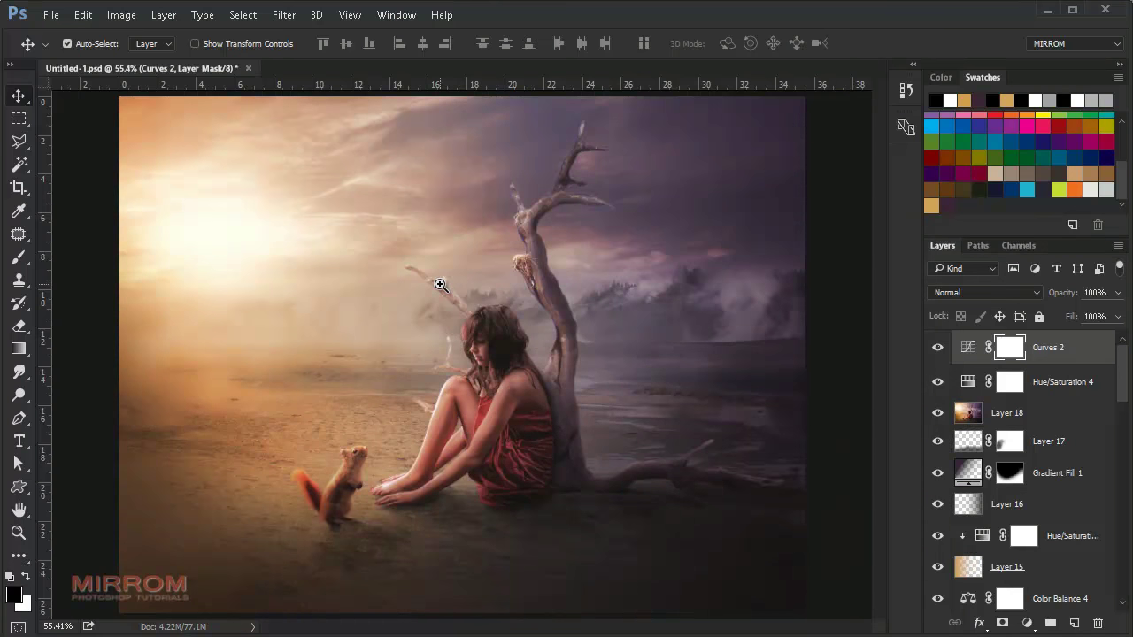
scroll(446, 291, up, 1)
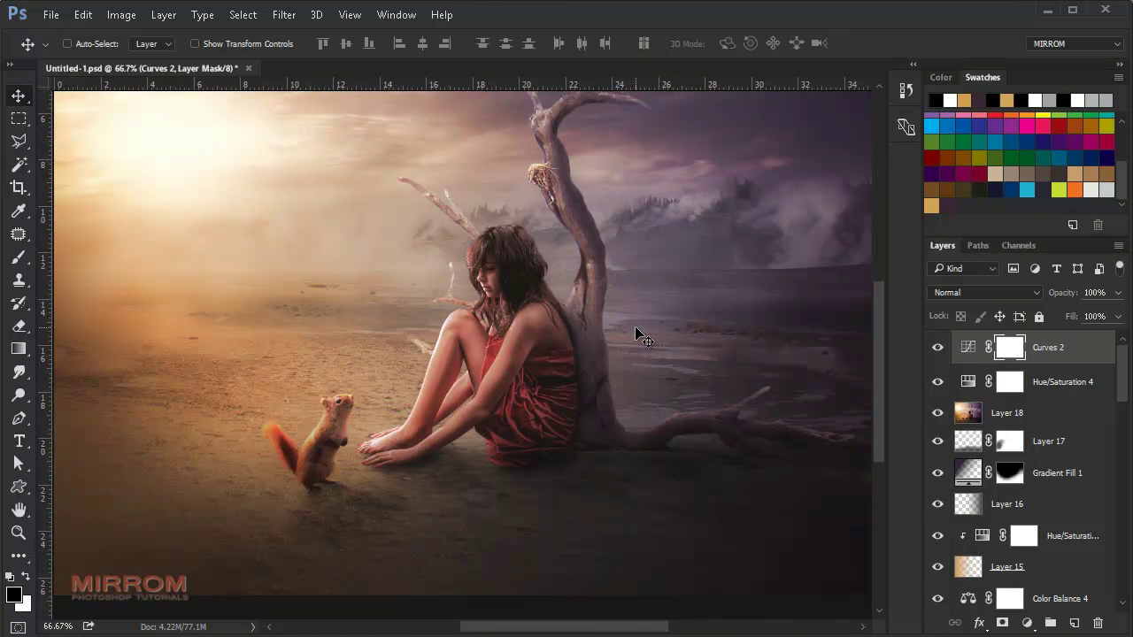